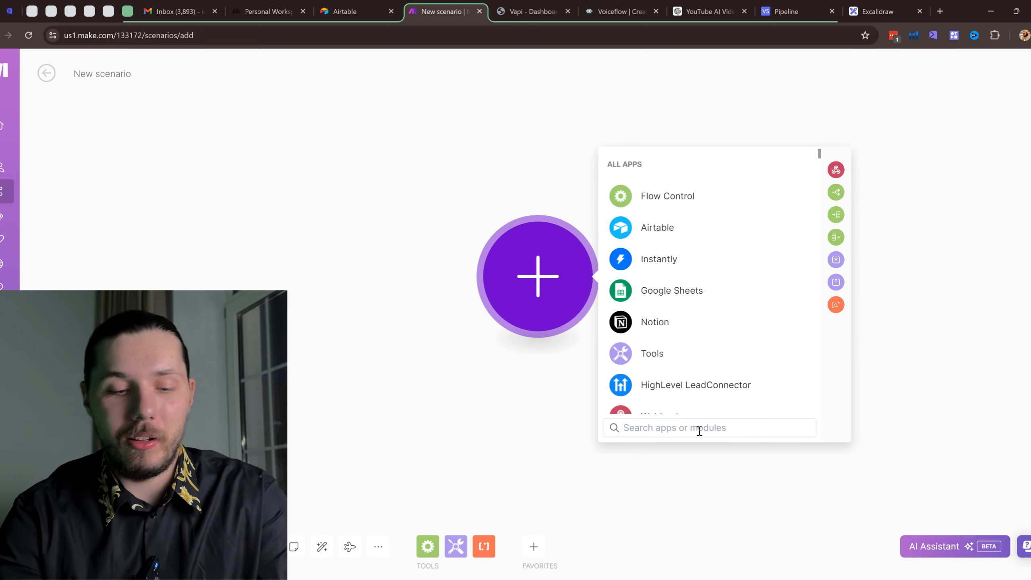
Step: Add the Email app's Get Emails module as the scenario's first module and look over its filter fields
type("email")
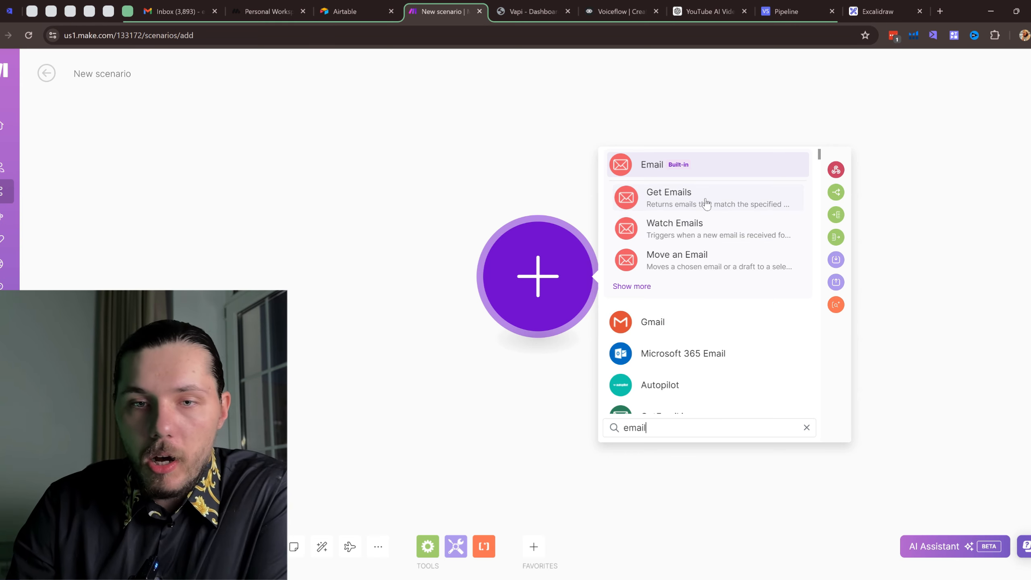
left_click(706, 203)
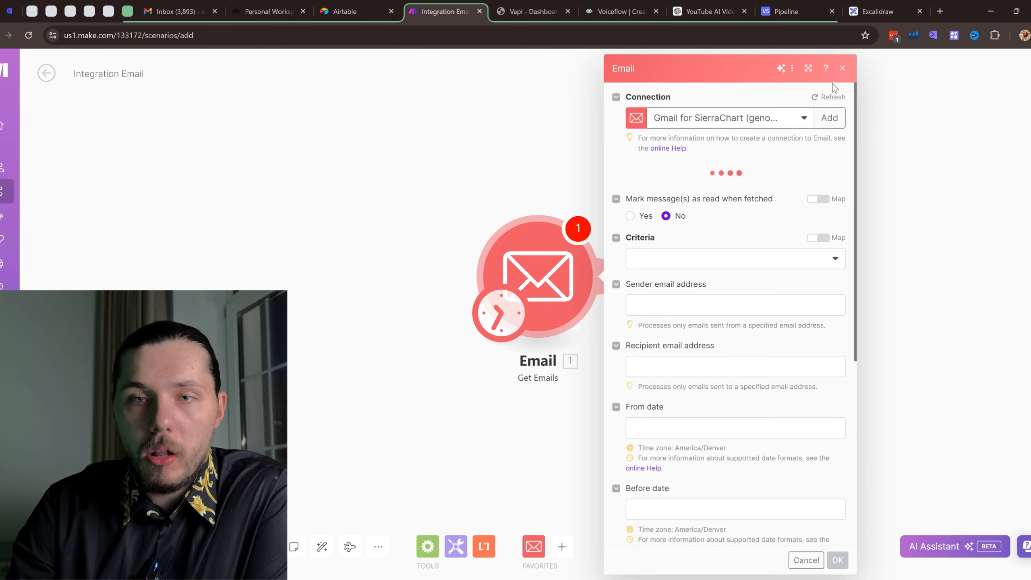
left_click_drag(882, 202, 575, 174)
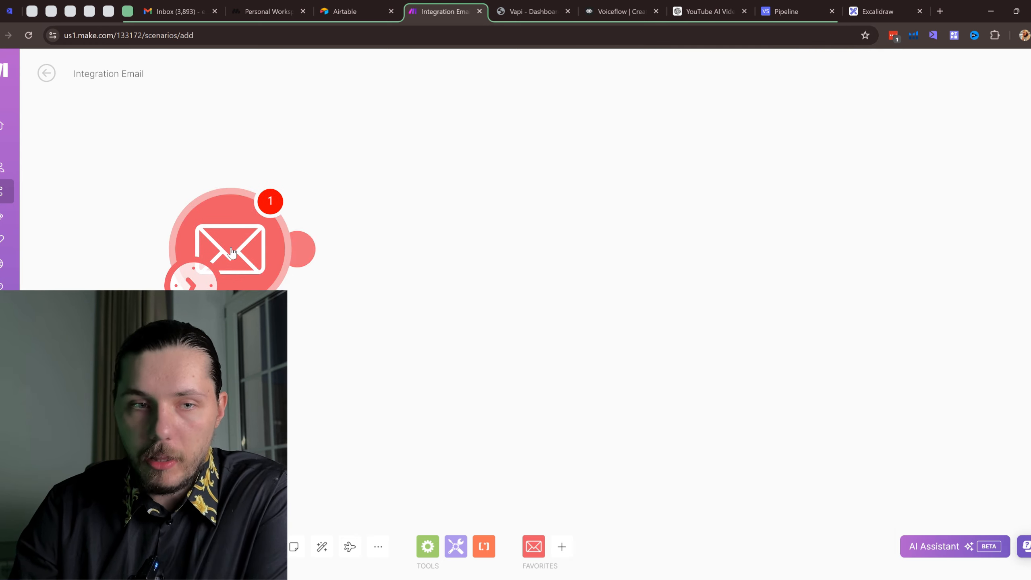
left_click(219, 250)
scroll(451, 318, "down", 5)
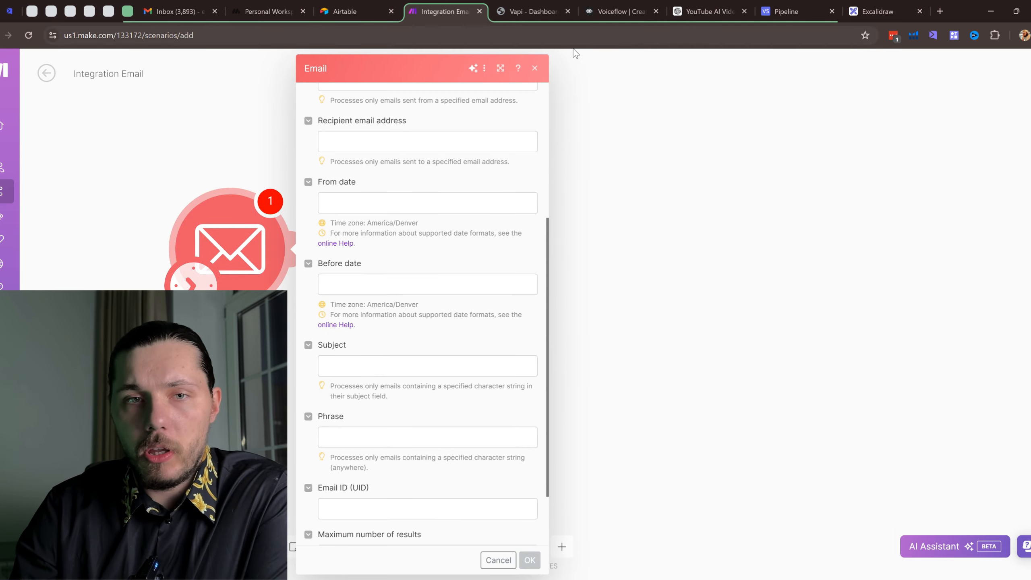
left_click(534, 69)
Step: Add an OpenAI Create a Completion module after the Get Emails module and look over its settings, leaving them unfilled
left_click(299, 247)
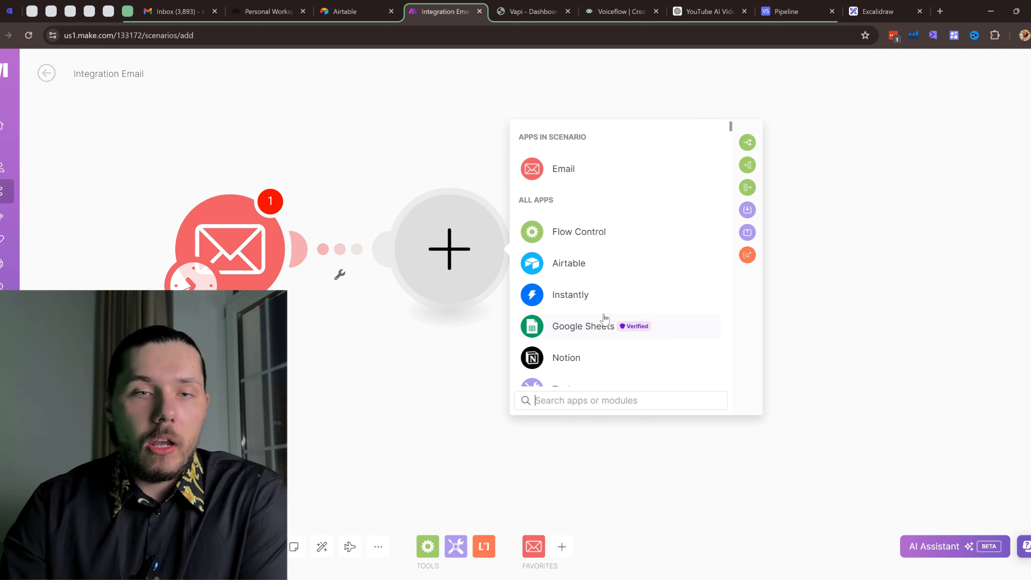
type("open")
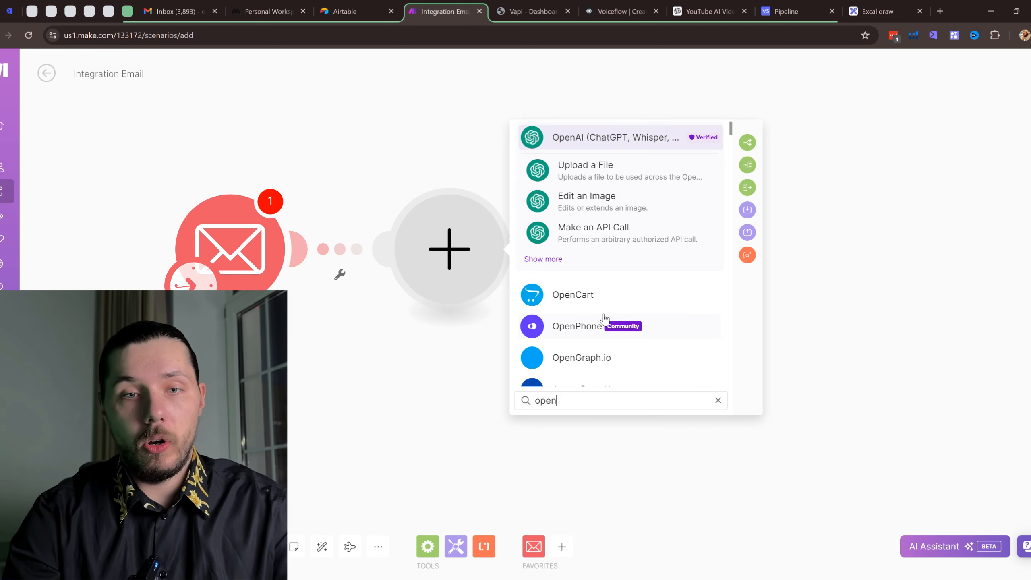
left_click(556, 259)
scroll(637, 260, "down", 2)
scroll(672, 268, "down", 3)
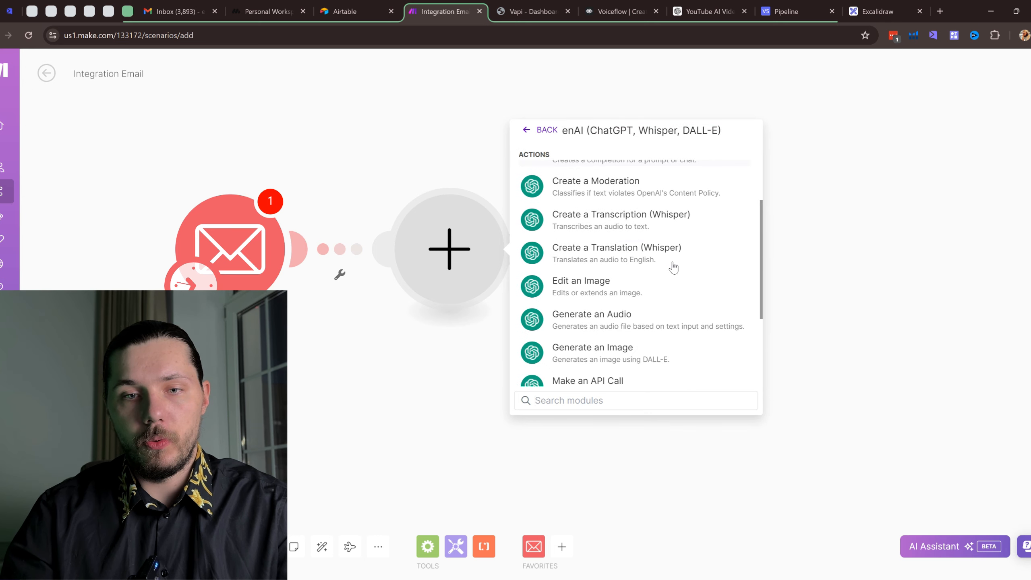
scroll(708, 259, "down", 3)
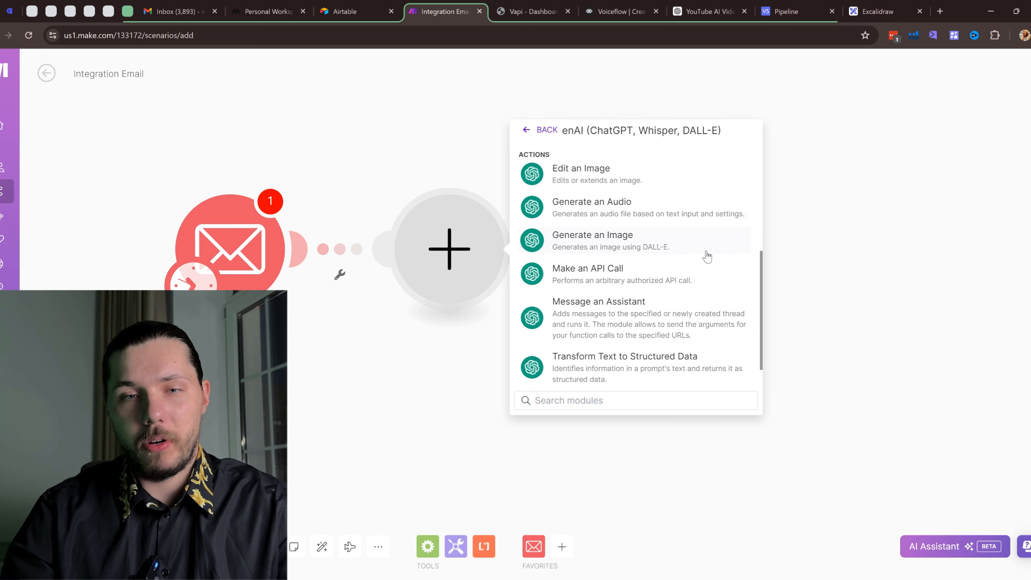
scroll(660, 277, "up", 3)
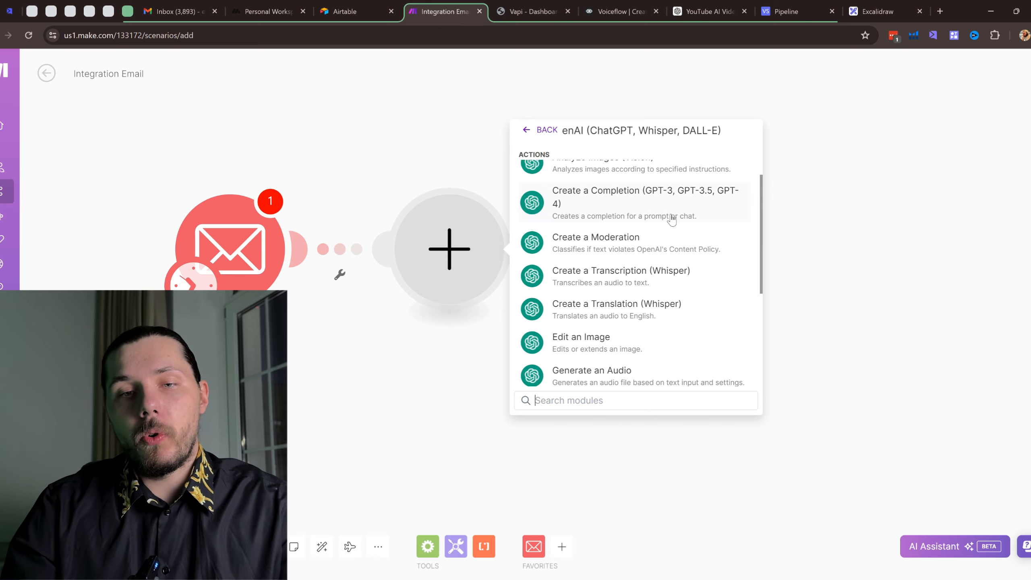
scroll(678, 226, "up", 2)
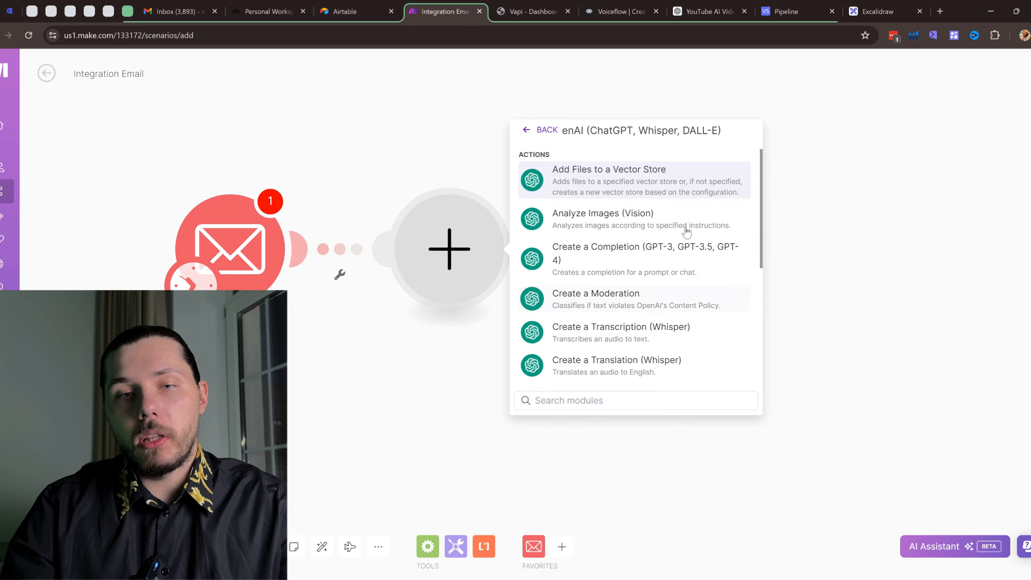
left_click(672, 268)
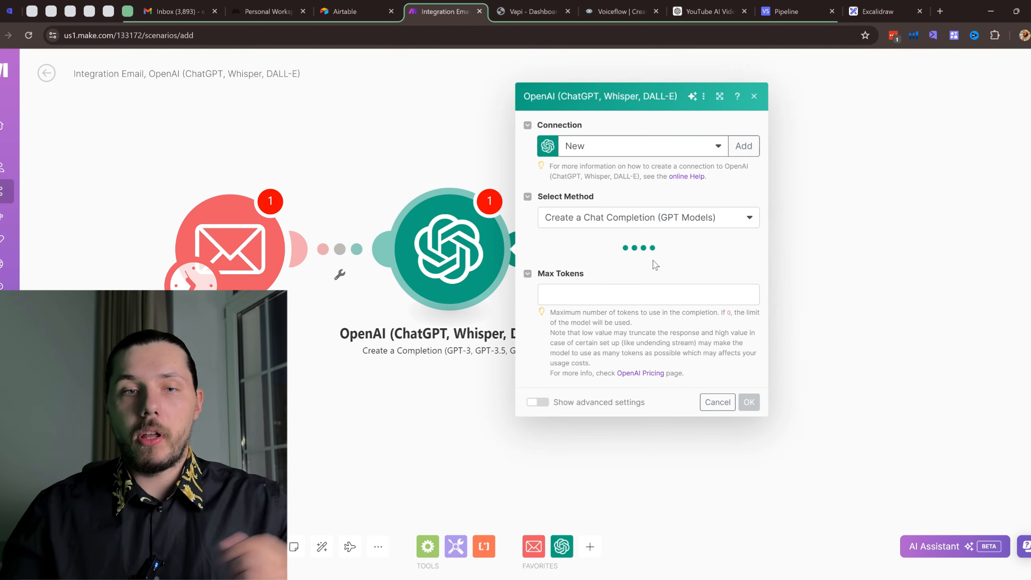
left_click_drag(445, 242, 487, 240)
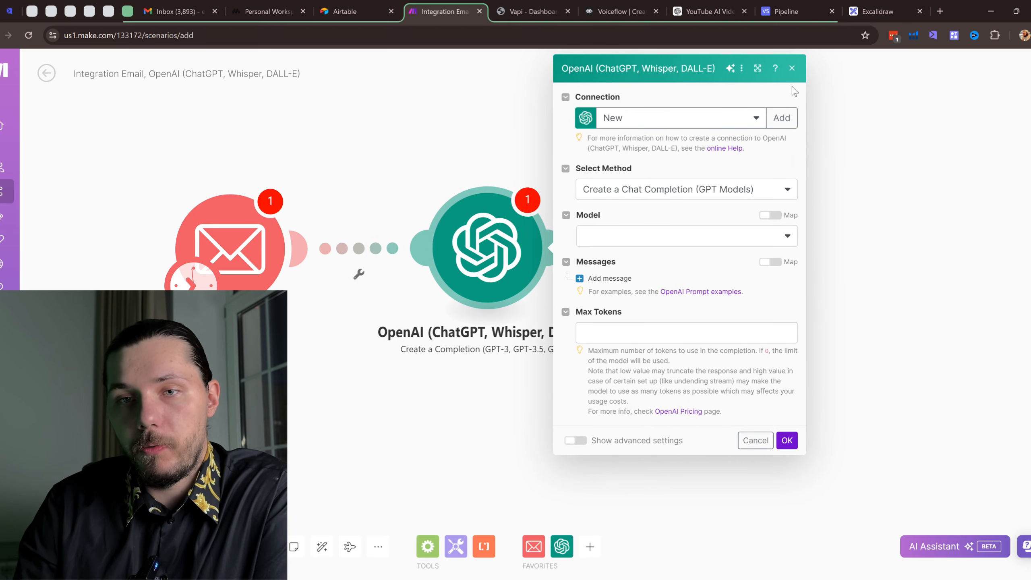
left_click(793, 68)
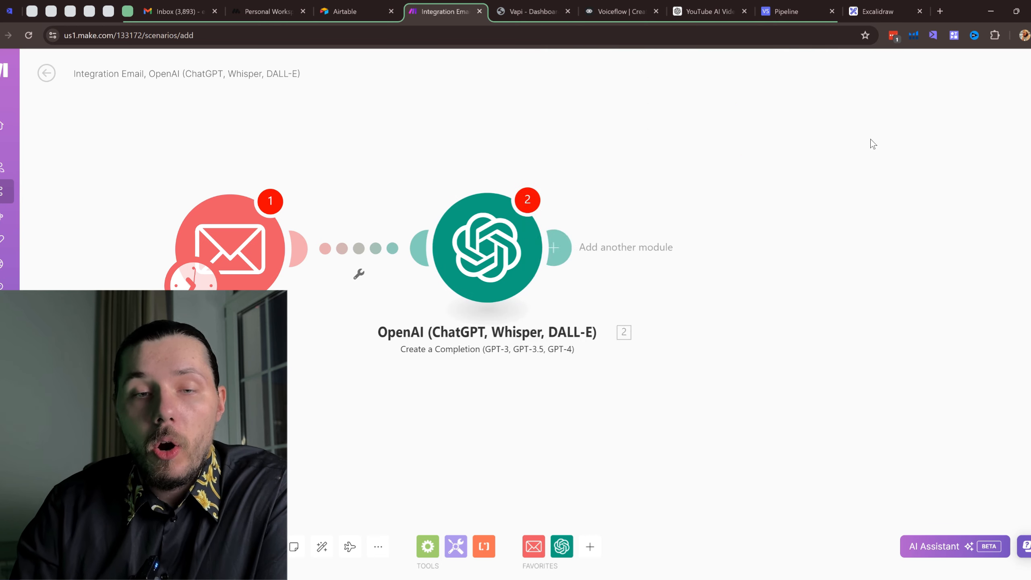
left_click(400, 221)
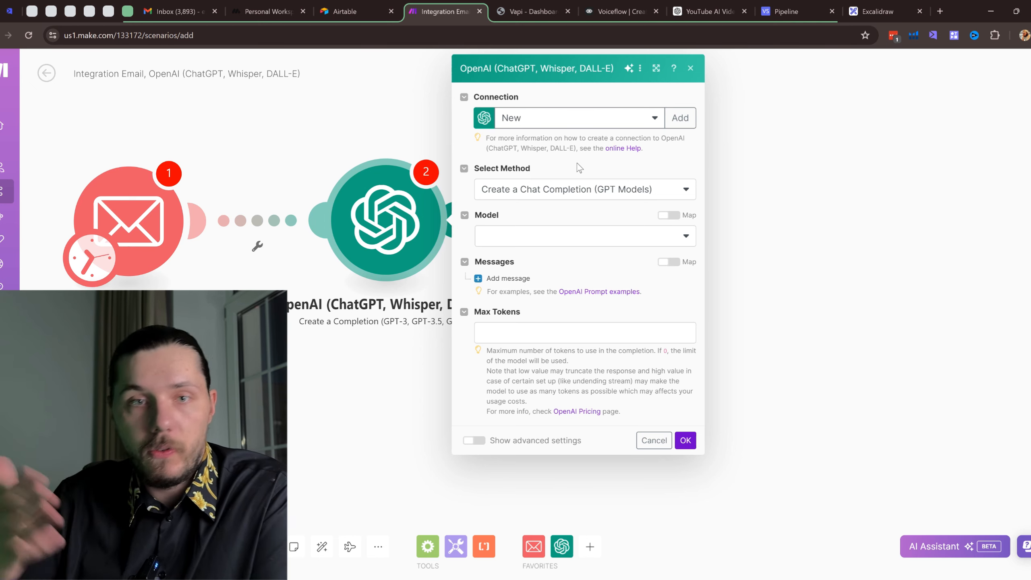
left_click(690, 68)
Step: Add an OpenAI Message an Assistant module after the completion module, leaving its settings unfilled
left_click(458, 219)
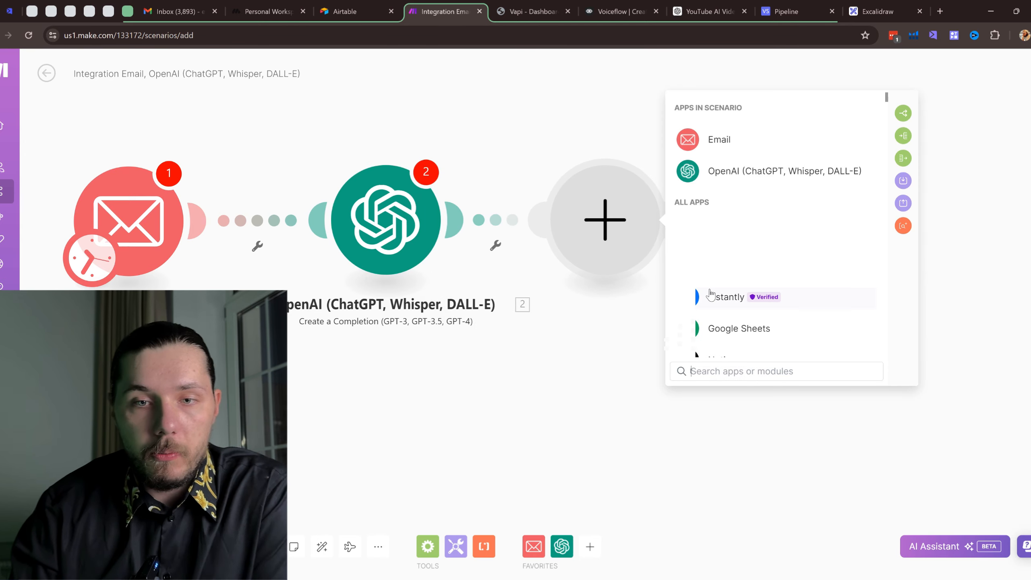
left_click(756, 165)
scroll(833, 236, "down", 3)
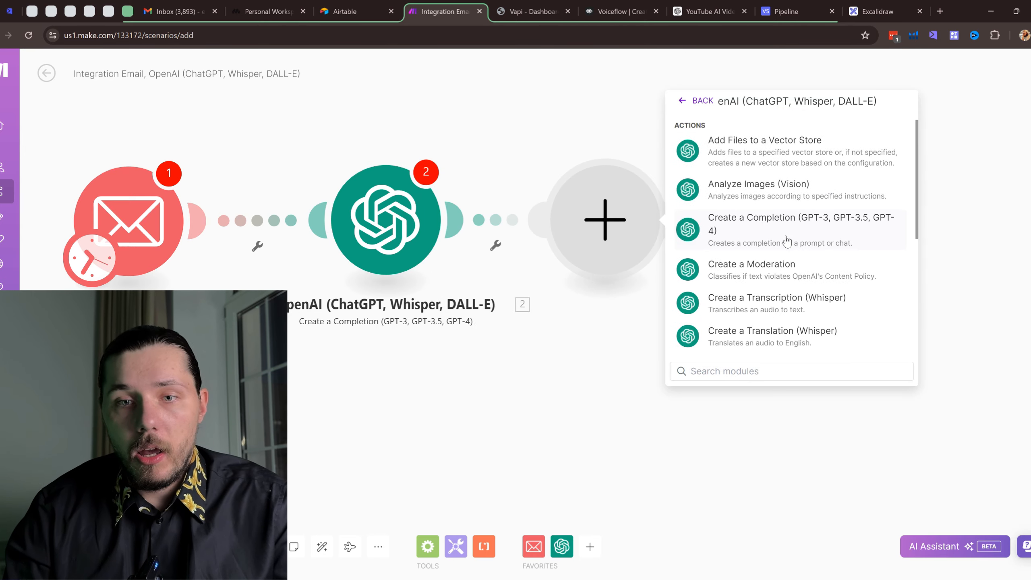
scroll(827, 240, "down", 3)
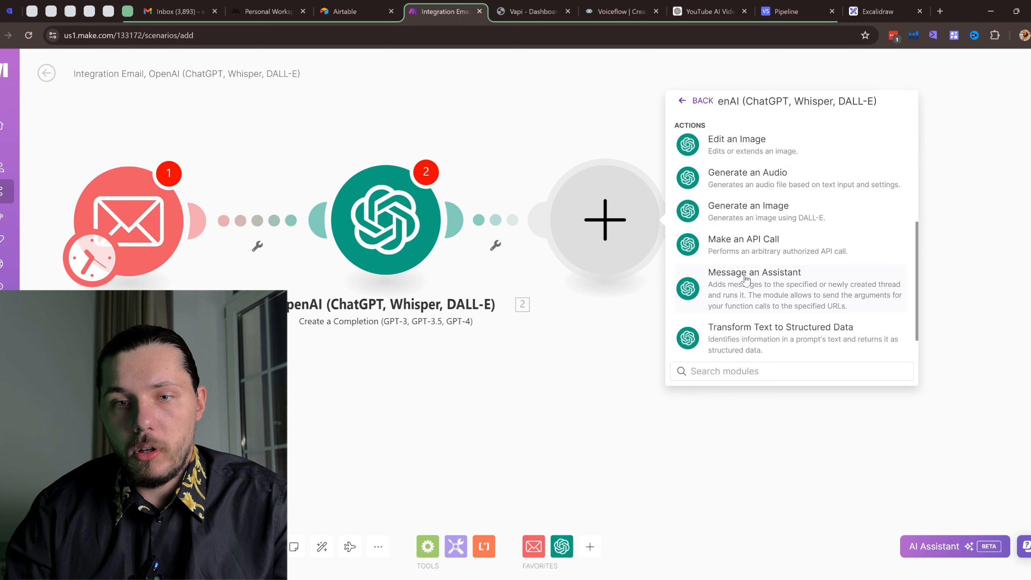
left_click(812, 287)
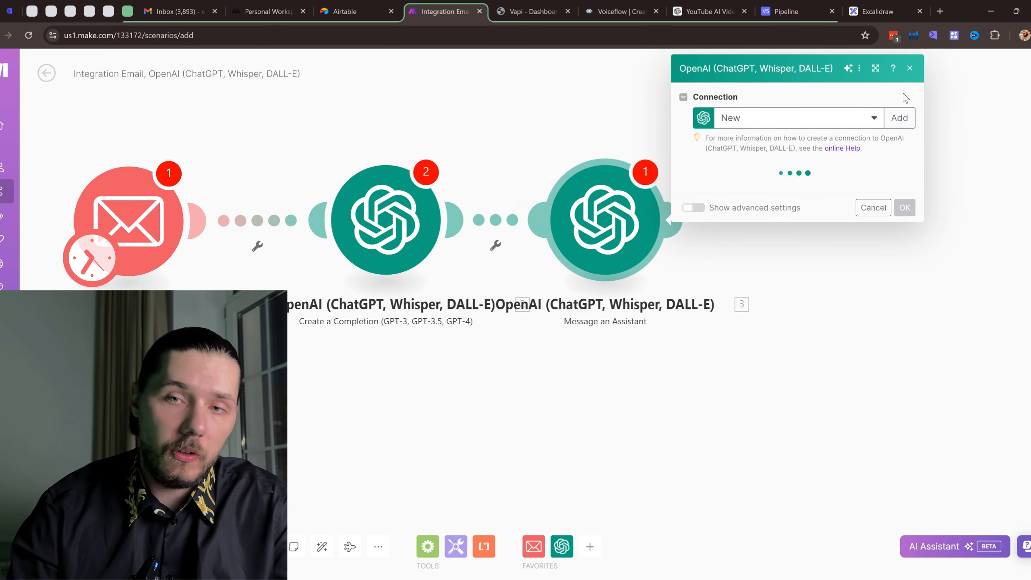
left_click(910, 69)
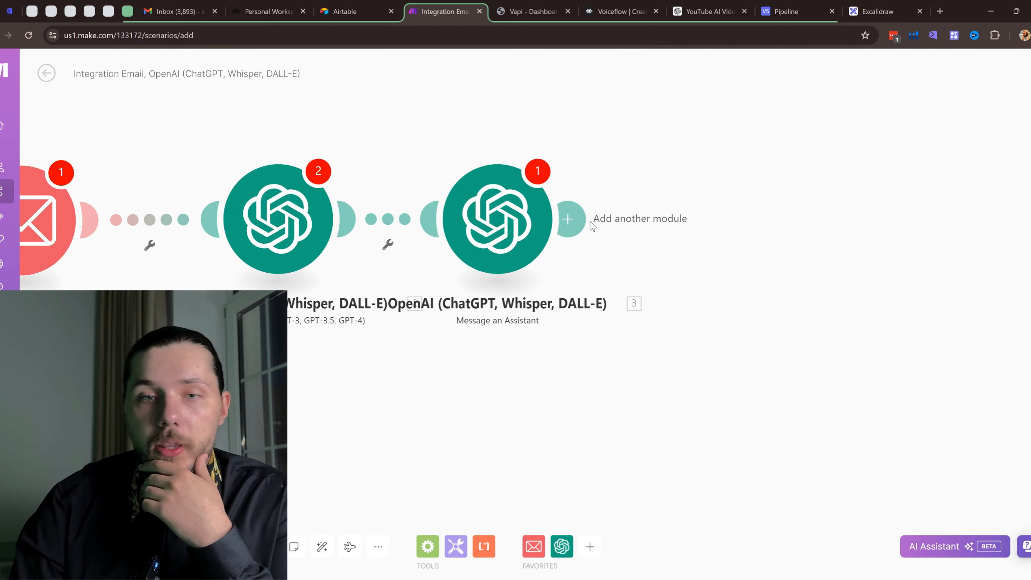
Step: Add the Email app's Send an Email module at the end of the scenario
left_click(588, 220)
type("email")
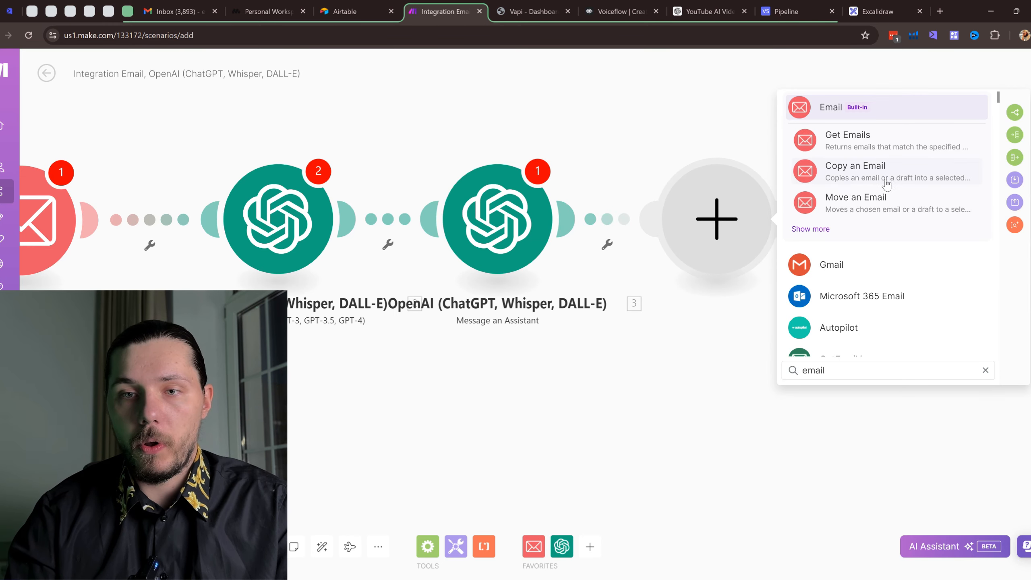
left_click(821, 230)
scroll(905, 214, "down", 4)
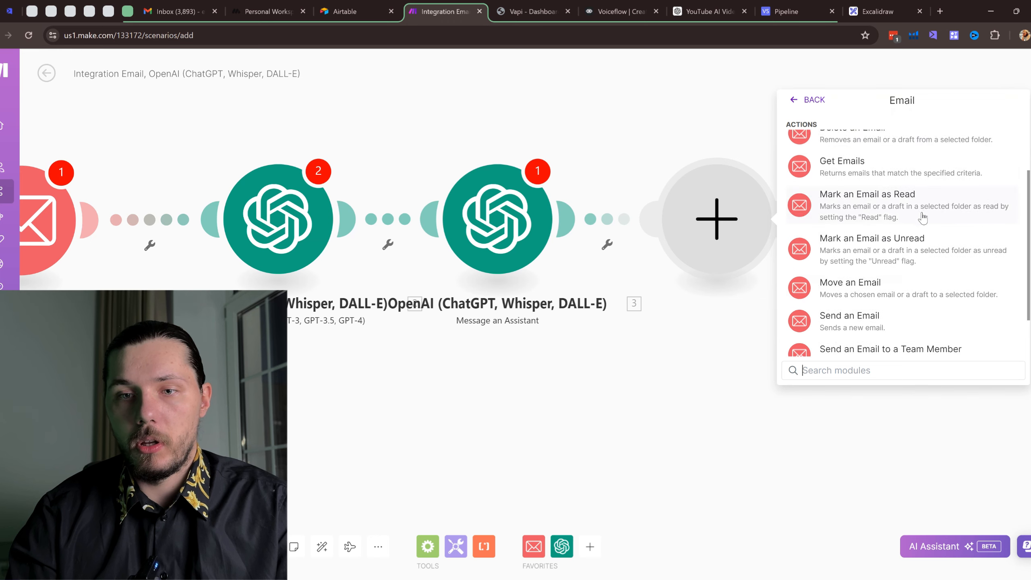
left_click(891, 260)
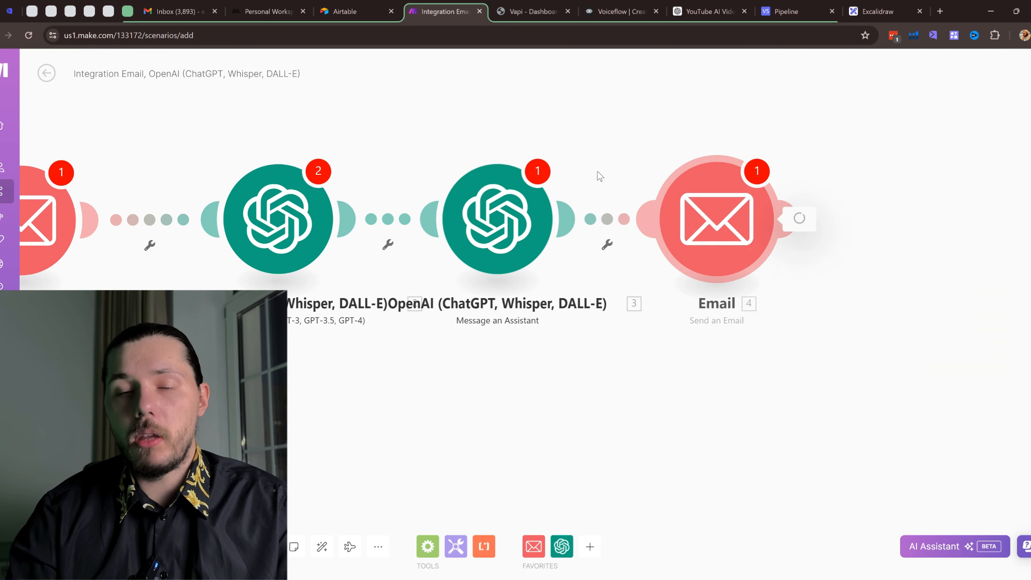
scroll(496, 382, "down", 1)
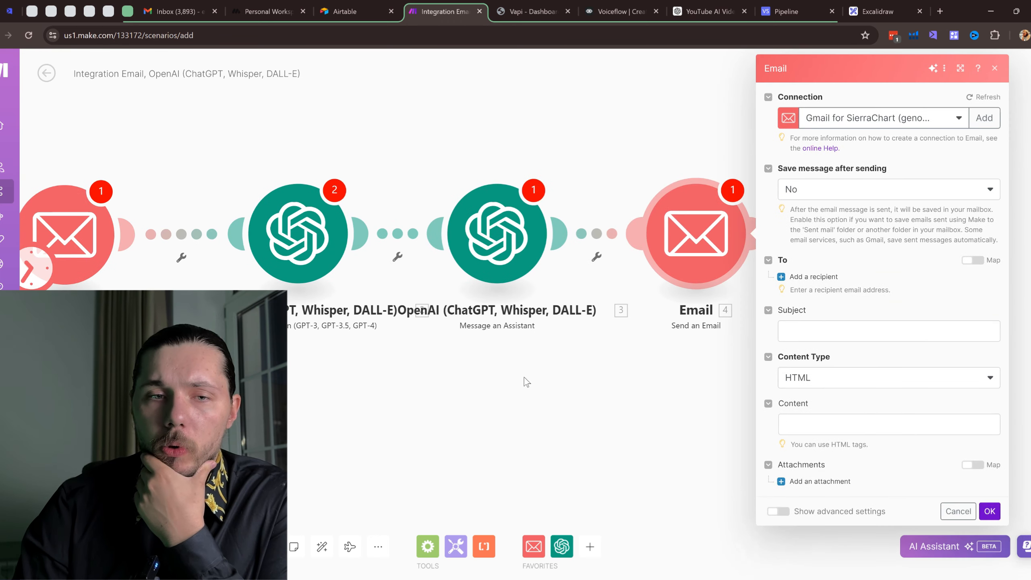
left_click_drag(525, 383, 609, 366)
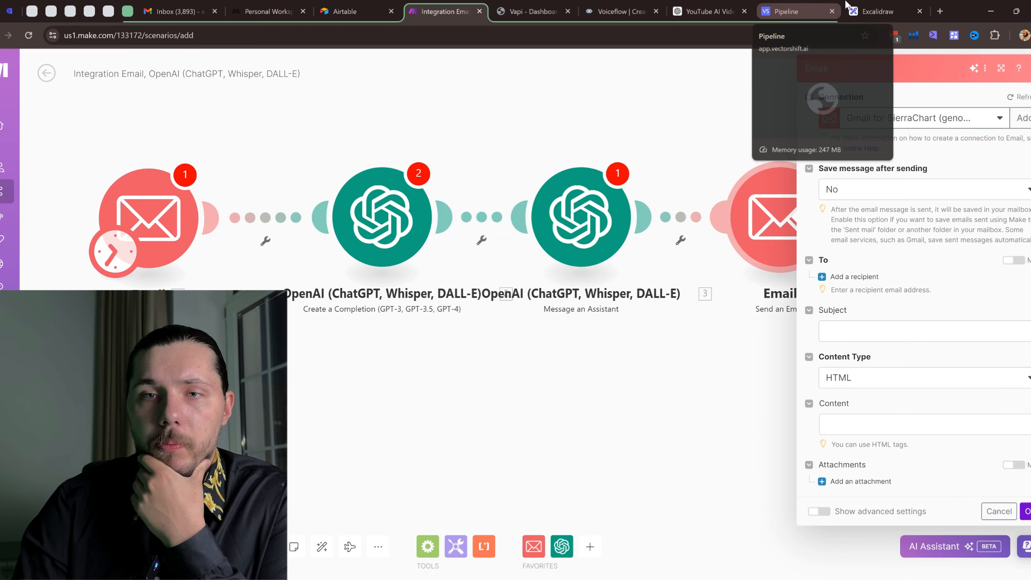
Step: Switch to Excalidraw and draw a long downward arrow from the scribbled circle in the workflow sketch
left_click(877, 12)
mouse_move(334, 246)
left_mouse_down()
mouse_move(303, 264)
mouse_move(324, 254)
left_mouse_up()
key("ctrl+z")
key("ctrl+z")
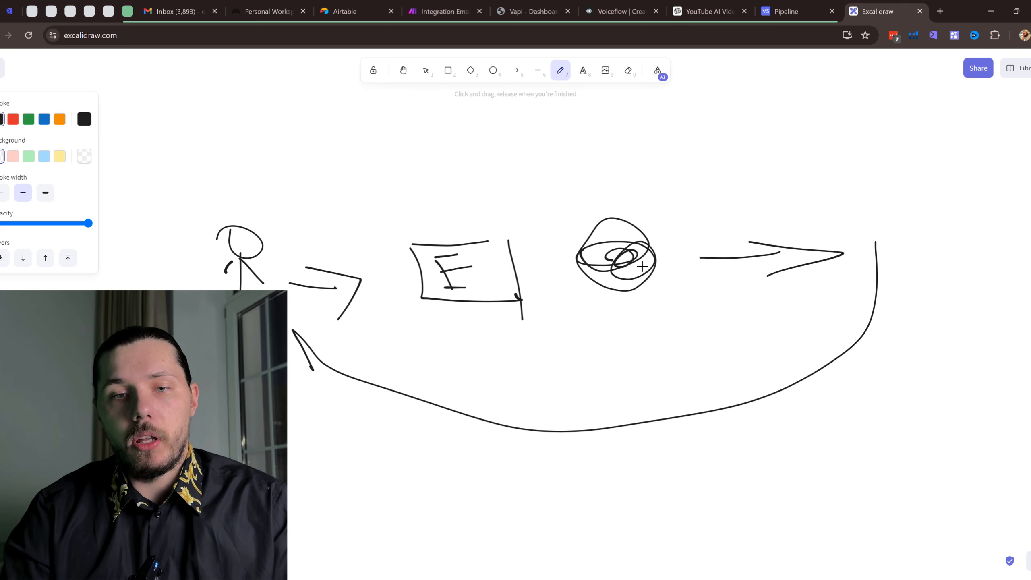
left_click_drag(625, 285, 637, 480)
mouse_move(618, 461)
left_mouse_down()
mouse_move(622, 472)
mouse_move(690, 469)
left_mouse_up()
Step: Handwrite "Make" below the downward arrow and enclose the word in an oval
scroll(686, 464, "down", 3)
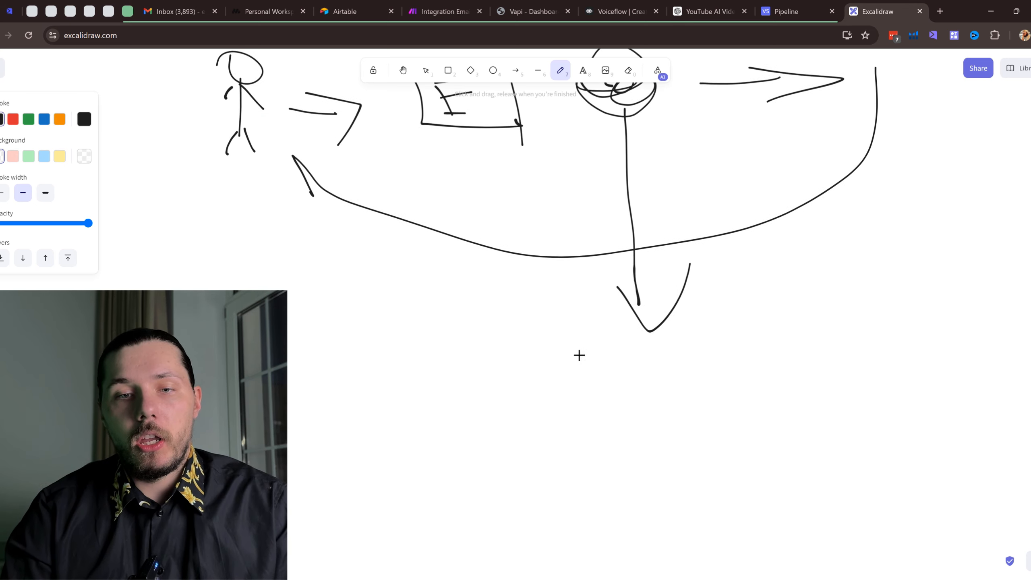
left_click_drag(579, 354, 648, 408)
mouse_move(659, 390)
left_mouse_down()
mouse_move(672, 387)
mouse_move(649, 384)
left_mouse_up()
left_click_drag(682, 394, 688, 397)
mouse_move(714, 341)
left_mouse_down()
mouse_move(697, 403)
mouse_move(724, 390)
left_mouse_up()
left_click_drag(756, 374, 802, 386)
scroll(609, 366, "up", 1)
left_click_drag(632, 351, 633, 336)
scroll(583, 205, "up", 2)
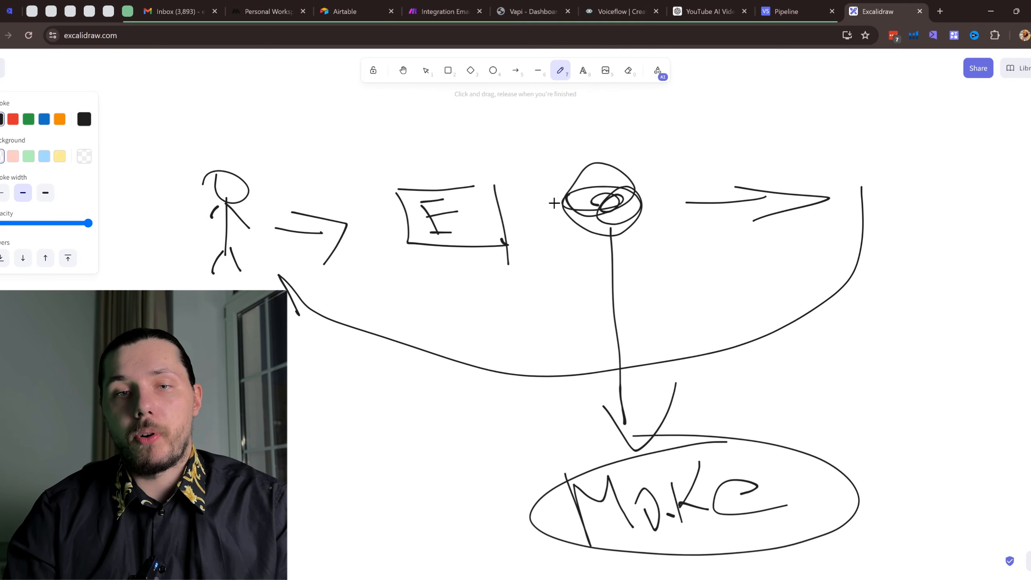
left_click_drag(554, 203, 600, 205)
key("ctrl+z")
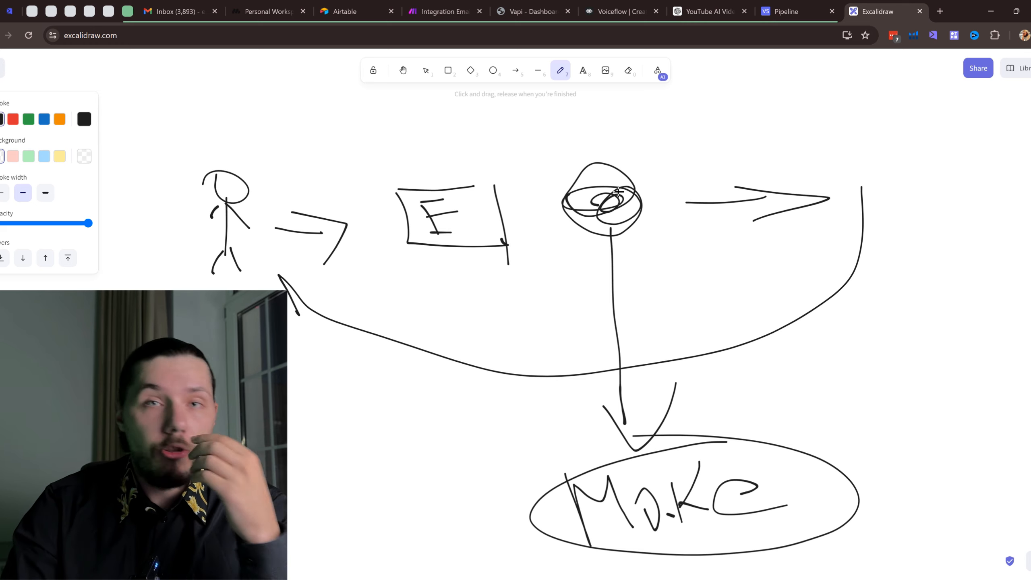
Step: Open apple.com in a new browser tab
left_click(939, 12)
type("applecom")
key("Return")
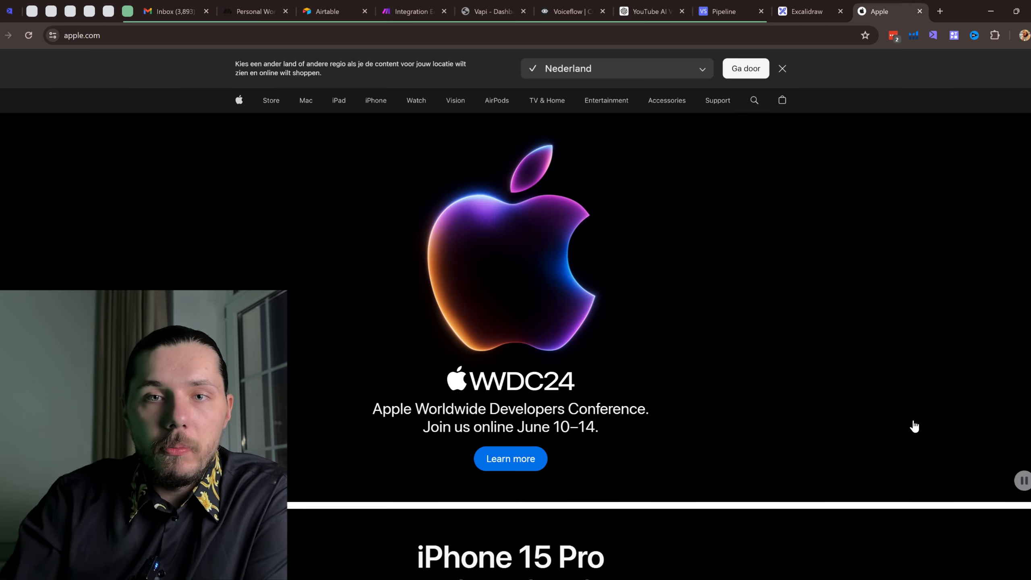
left_click(730, 5)
Step: Return to the Excalidraw sketch and draw an upward arrow from the scribbled circle leading to a rectangular box
left_click(808, 11)
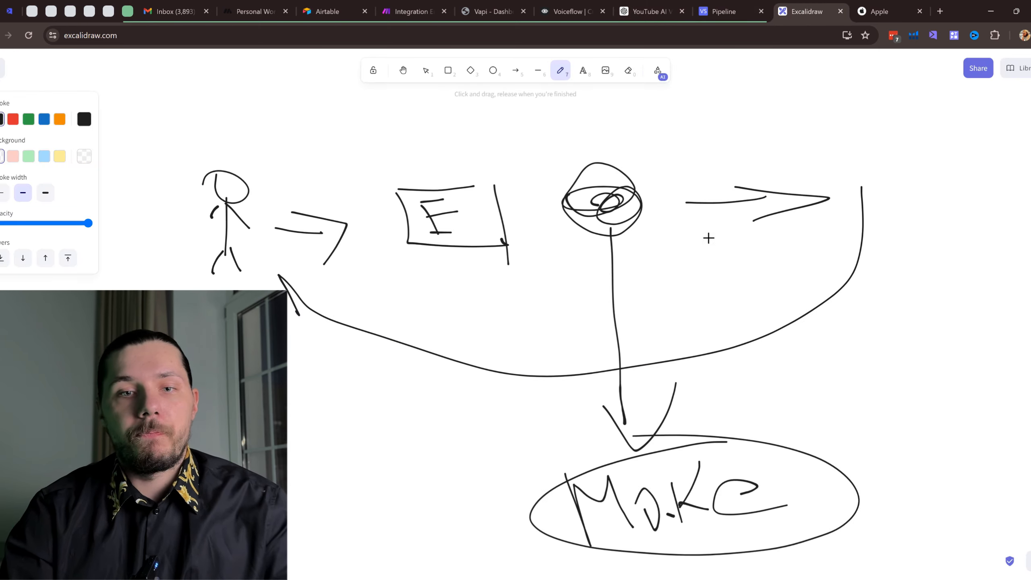
scroll(701, 329, "down", 5)
scroll(657, 290, "up", 4)
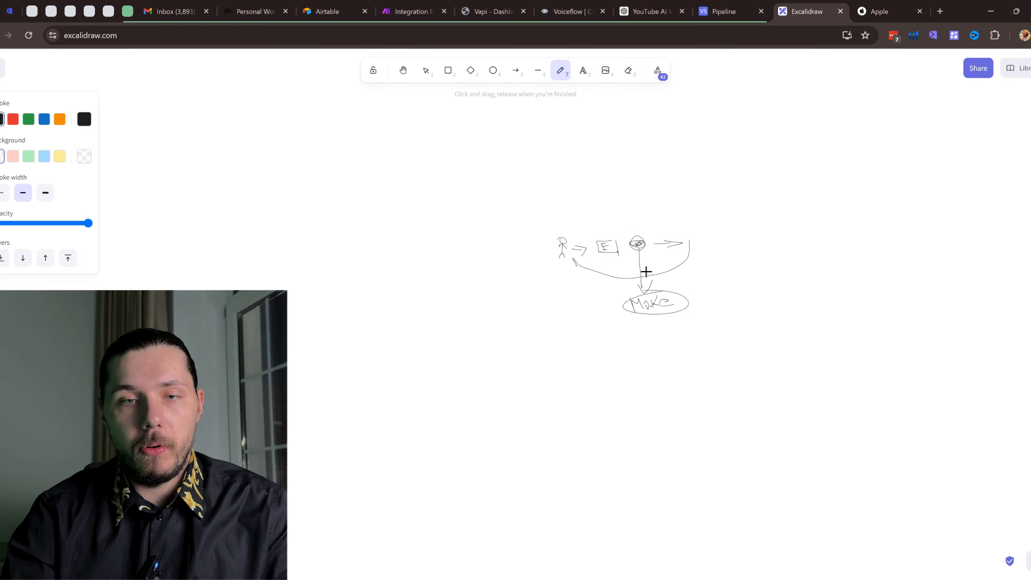
scroll(640, 263, "up", 4)
mouse_move(618, 311)
left_mouse_down()
mouse_move(617, 213)
mouse_move(649, 236)
left_mouse_up()
scroll(567, 184, "up", 1)
mouse_move(566, 170)
left_mouse_down()
mouse_move(642, 228)
mouse_move(693, 156)
left_mouse_up()
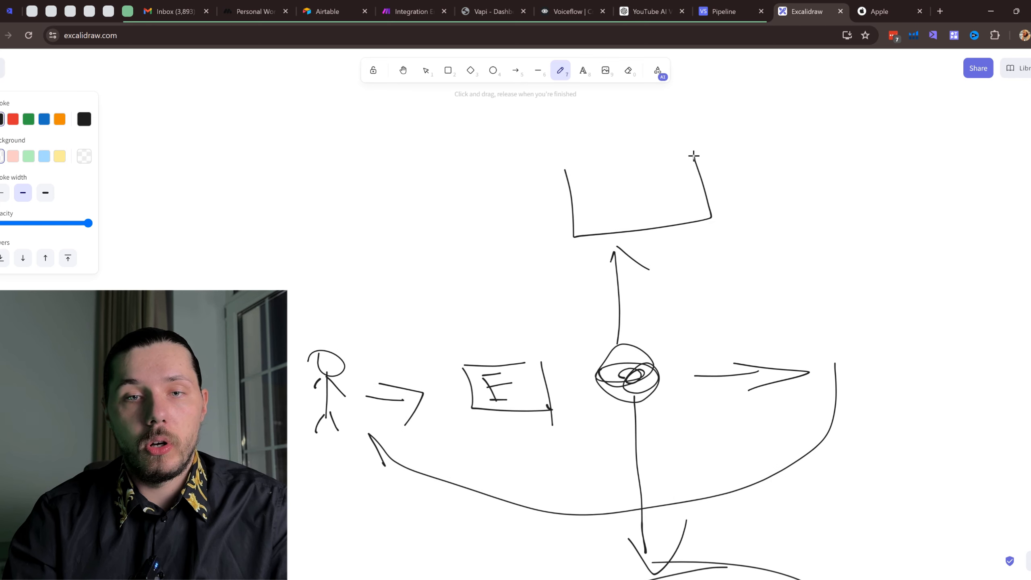
left_click_drag(569, 162, 750, 145)
Step: Handwrite "Second Brain" starting inside the upper box, with "KB" beneath it
mouse_move(593, 179)
left_mouse_down()
mouse_move(609, 208)
mouse_move(686, 188)
left_mouse_up()
left_click_drag(688, 184, 749, 198)
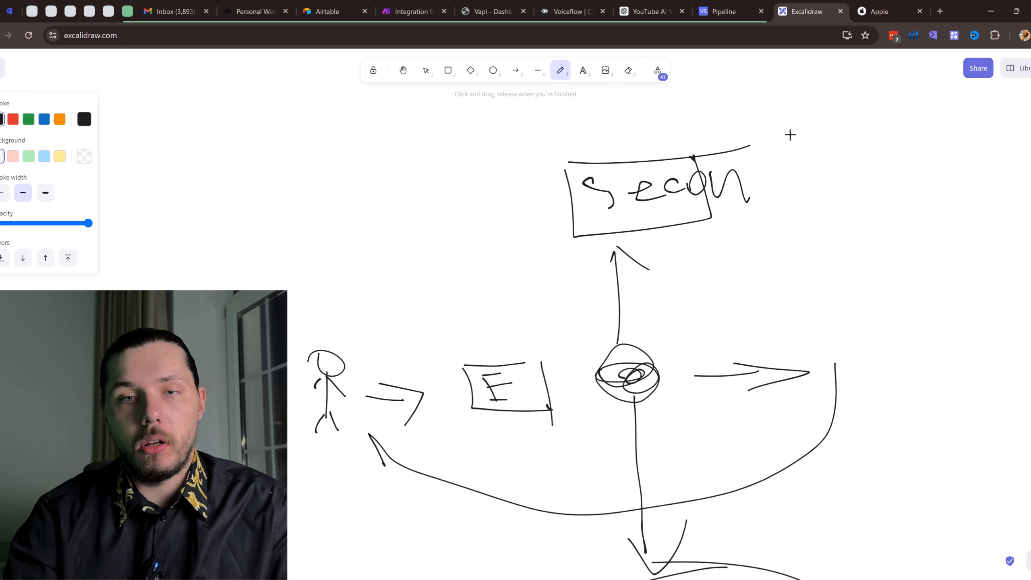
left_click_drag(792, 129, 804, 204)
scroll(844, 175, "right", 2)
left_click_drag(764, 156, 774, 197)
mouse_move(771, 173)
left_mouse_down()
mouse_move(839, 183)
mouse_move(898, 165)
left_mouse_up()
left_click_drag(651, 233, 673, 286)
mouse_move(686, 231)
left_mouse_down()
mouse_move(714, 274)
mouse_move(731, 252)
left_mouse_up()
left_click_drag(725, 235, 752, 244)
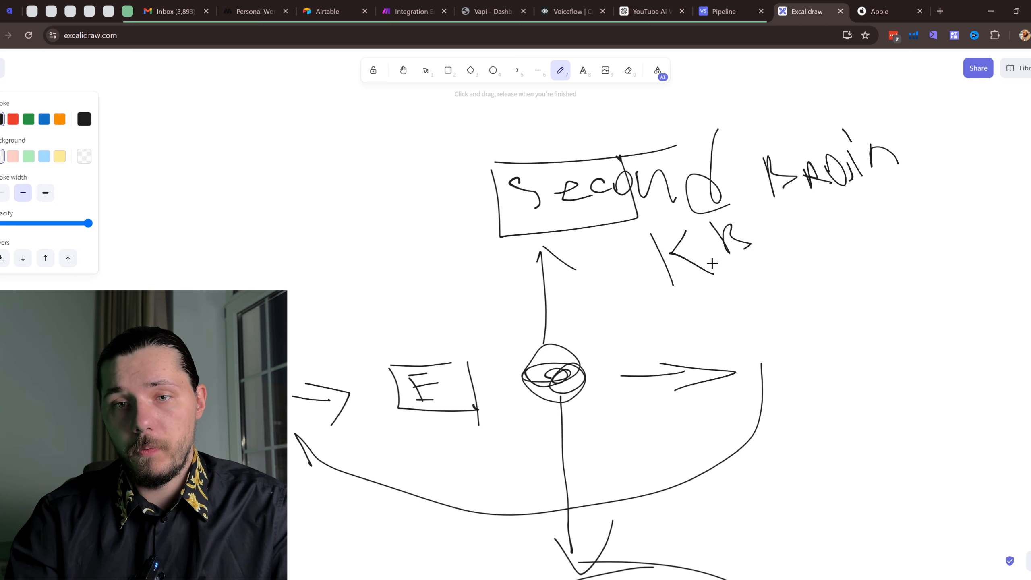
Step: Draw a scribbled oval on top of the "Second Brain" box and an upward arrow rising from it
scroll(537, 221, "up", 3)
mouse_move(534, 261)
left_mouse_down()
mouse_move(604, 244)
mouse_move(573, 229)
mouse_move(648, 247)
left_mouse_up()
scroll(601, 221, "up", 2)
left_click_drag(578, 249, 567, 185)
left_click_drag(543, 225, 560, 181)
mouse_move(571, 159)
left_mouse_down()
mouse_move(607, 215)
mouse_move(656, 237)
left_mouse_up()
scroll(612, 143, "right", 1)
scroll(612, 144, "up", 1)
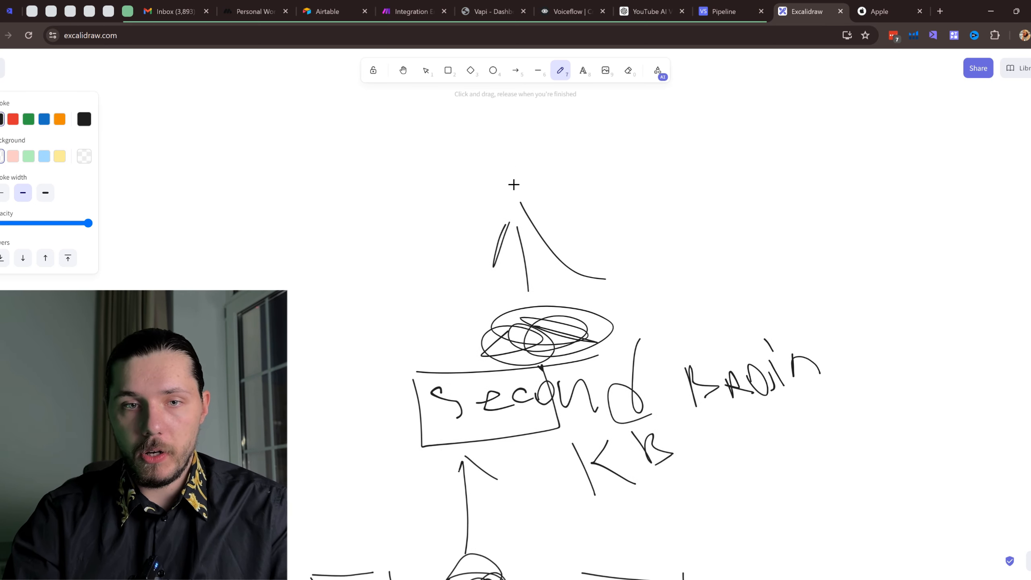
Step: Draw a circle above the upward arrow and a long curved arrow from it back down to the start of the workflow sketch
mouse_move(486, 157)
left_mouse_down()
mouse_move(489, 146)
mouse_move(462, 164)
left_mouse_up()
scroll(490, 178, "down", 2)
scroll(490, 178, "left", 1)
mouse_move(554, 93)
left_mouse_down()
mouse_move(306, 429)
mouse_move(284, 488)
left_mouse_up()
left_click_drag(287, 452, 306, 430)
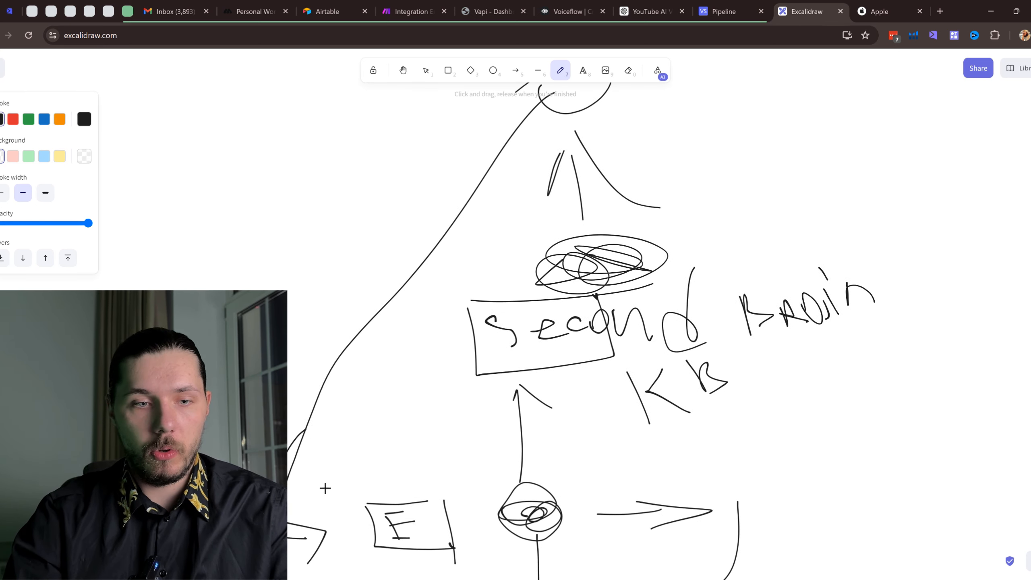
left_click_drag(325, 488, 388, 478)
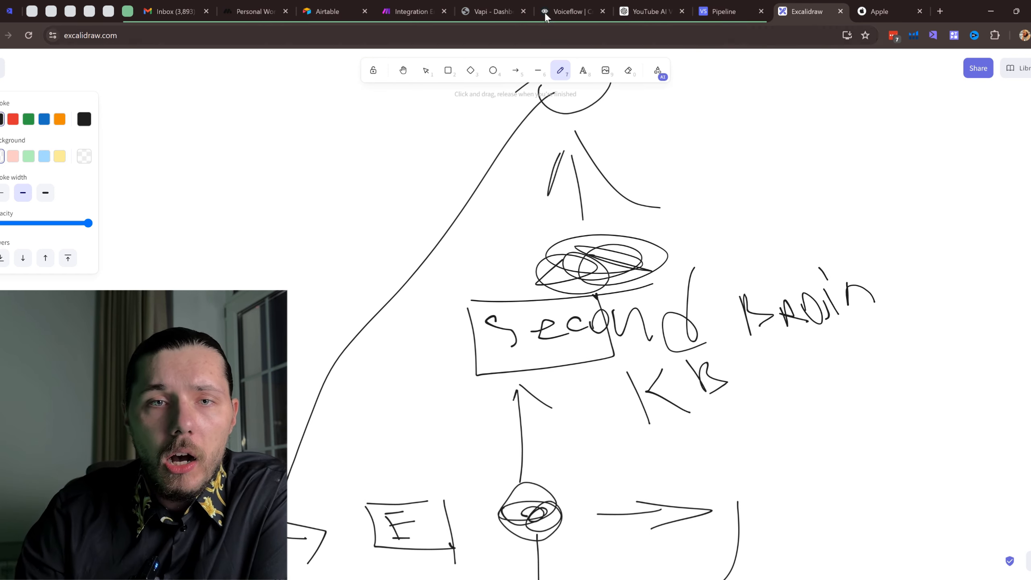
Step: Switch to VectorShift and create a new pipeline from scratch
left_click(545, 12)
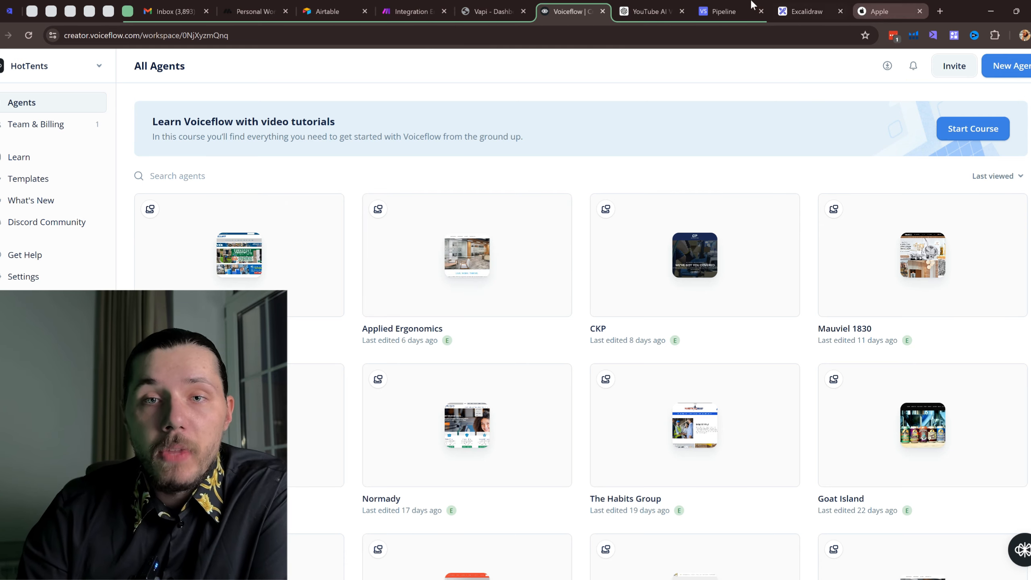
left_click(715, 10)
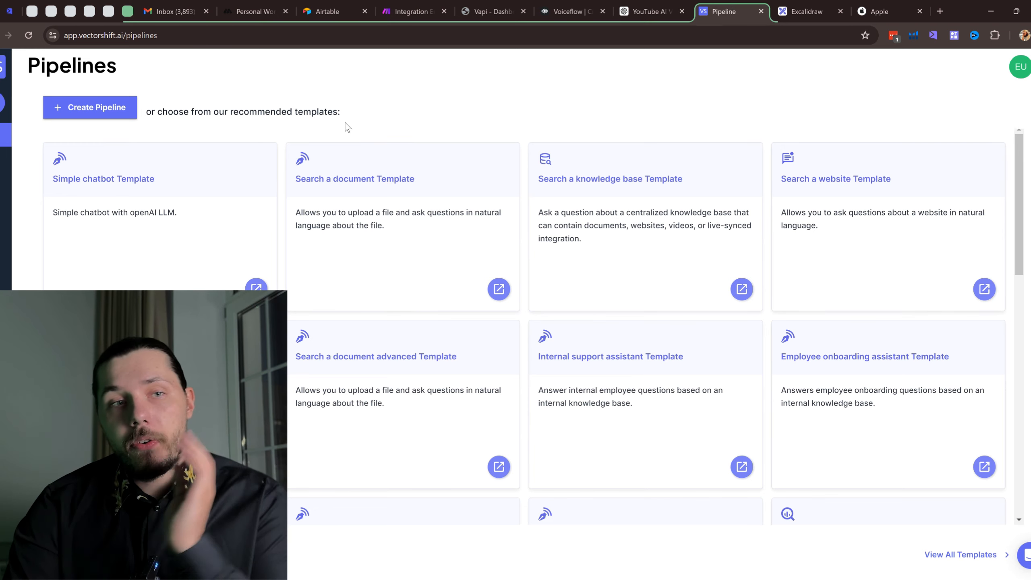
mouse_move(1, 79)
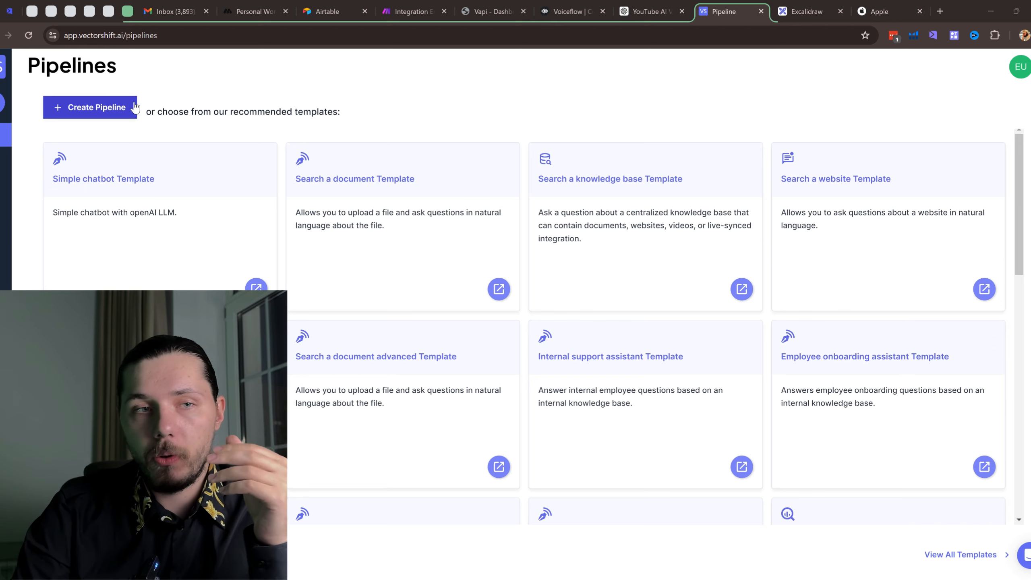
left_click(111, 112)
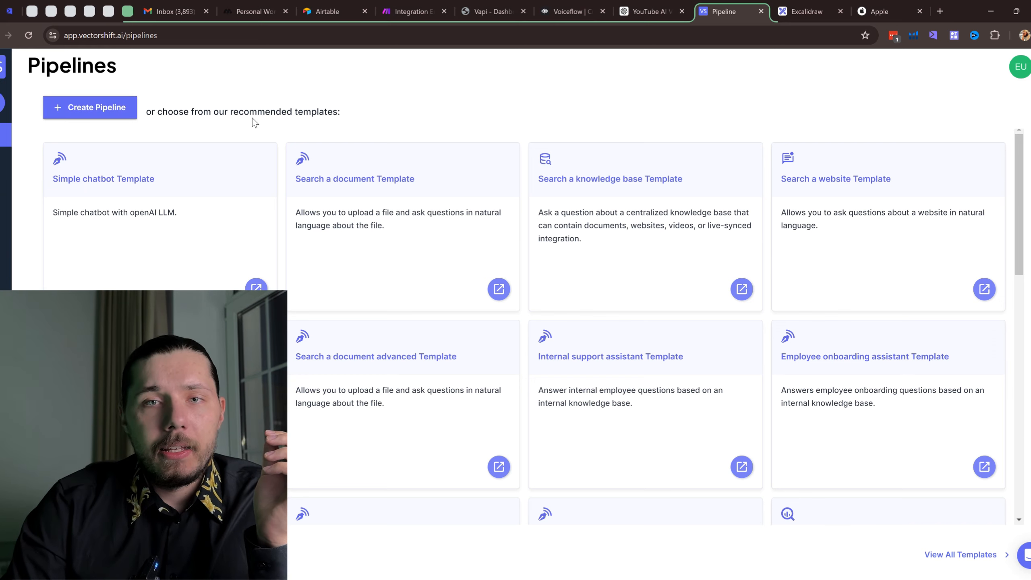
left_click(128, 107)
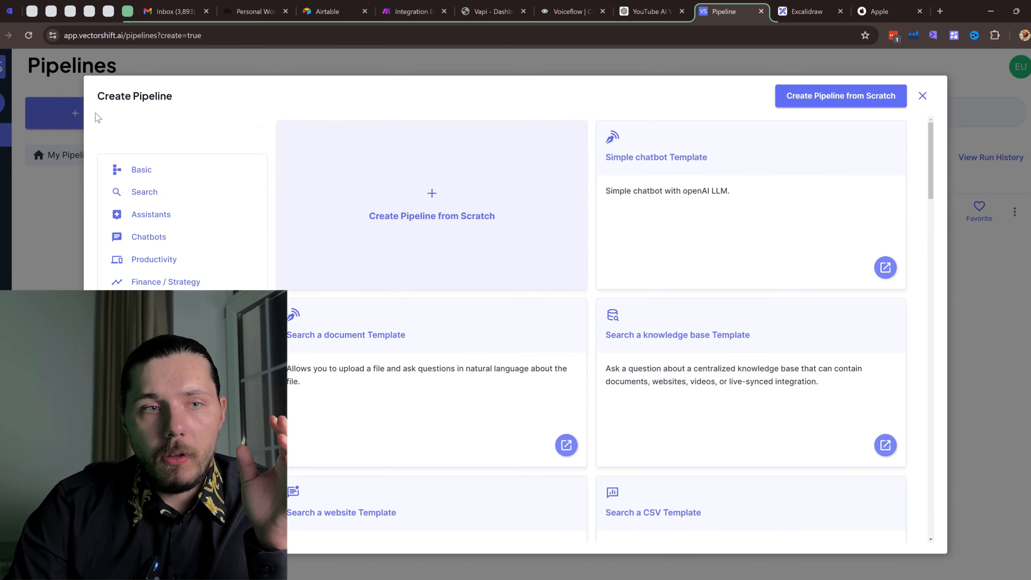
left_click(844, 107)
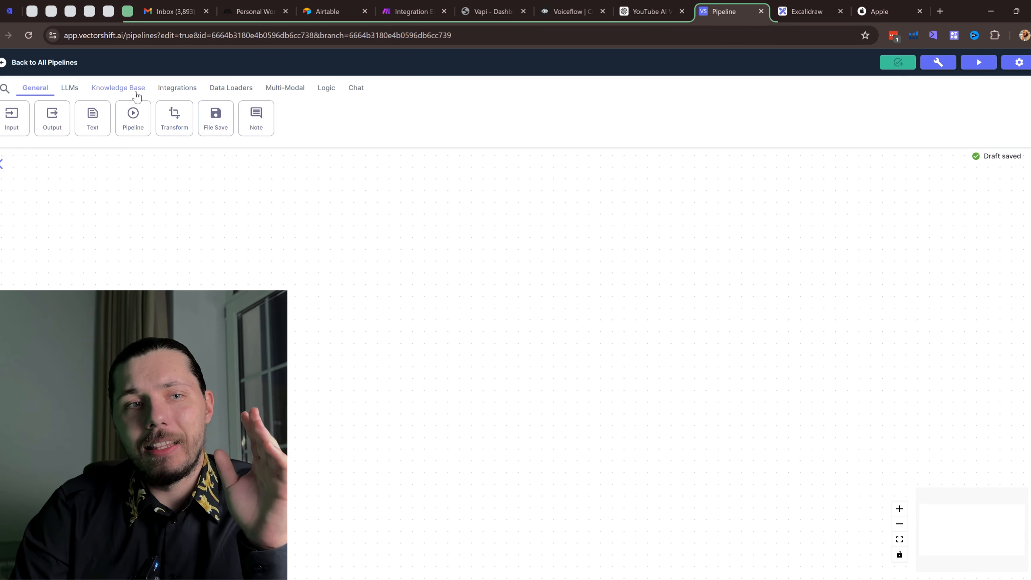
Step: Add two Input nodes to the empty pipeline canvas, placing one above the other
left_click(137, 96)
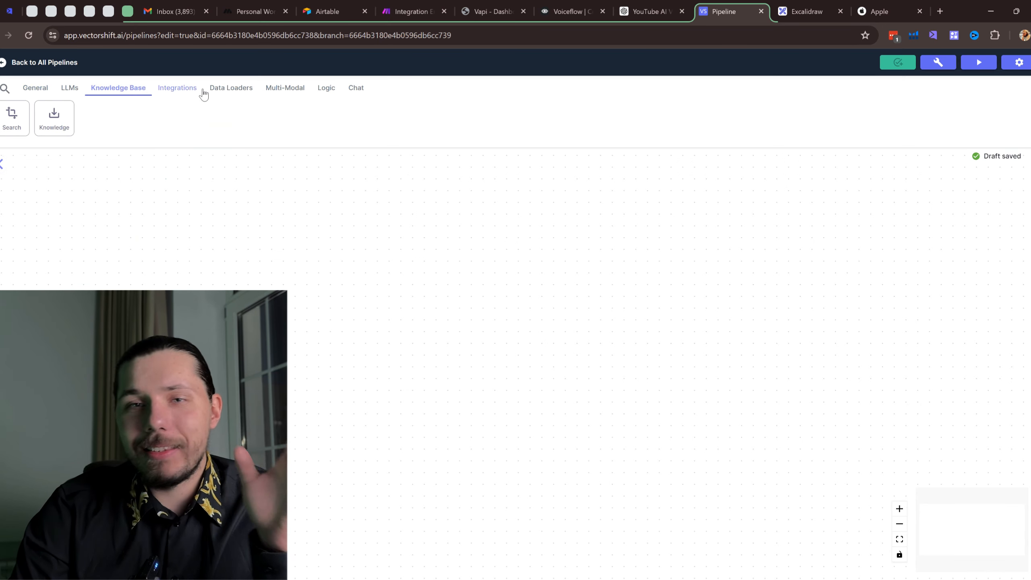
left_click(73, 94)
left_click(44, 96)
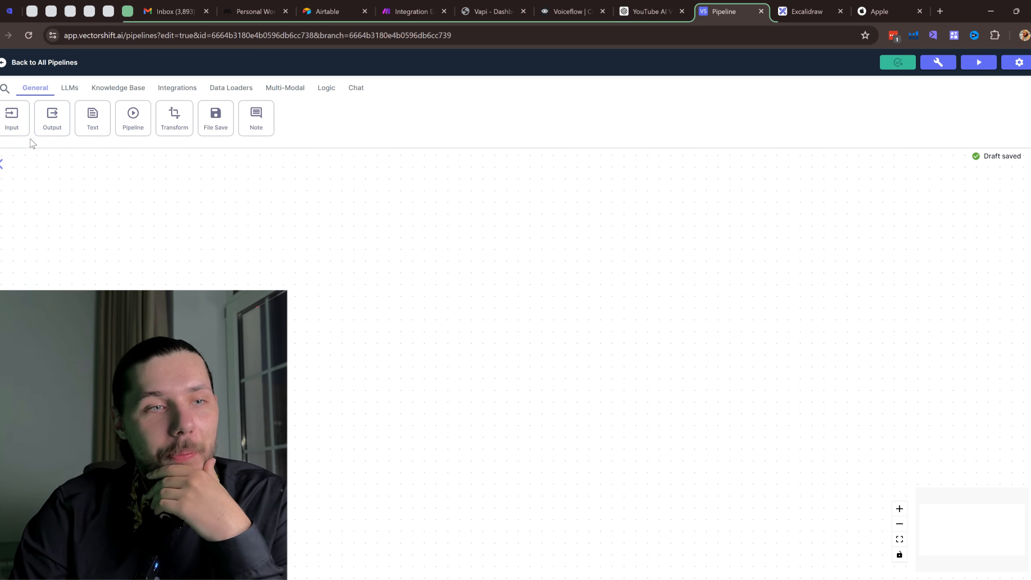
left_click(15, 117)
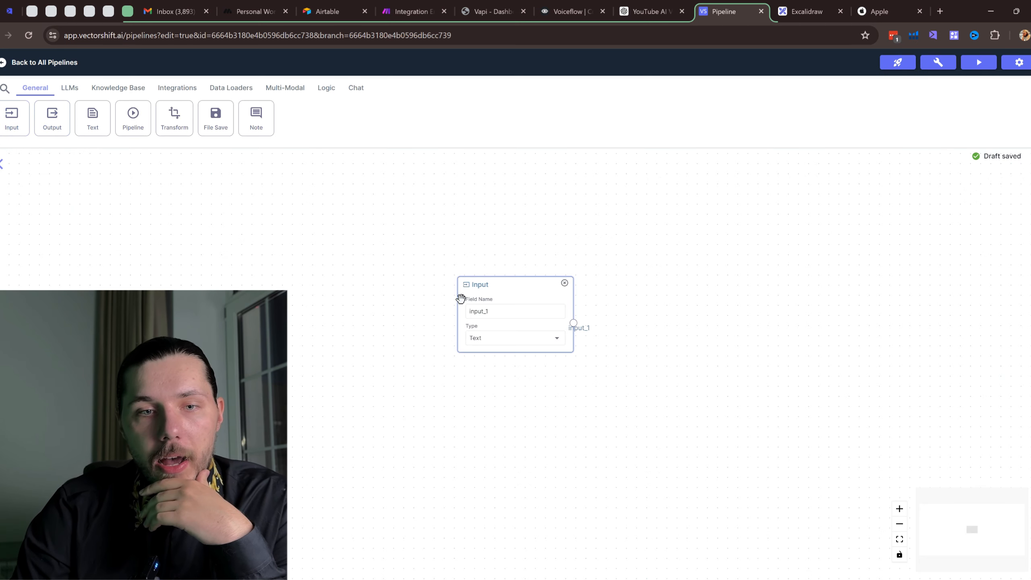
left_click(11, 118)
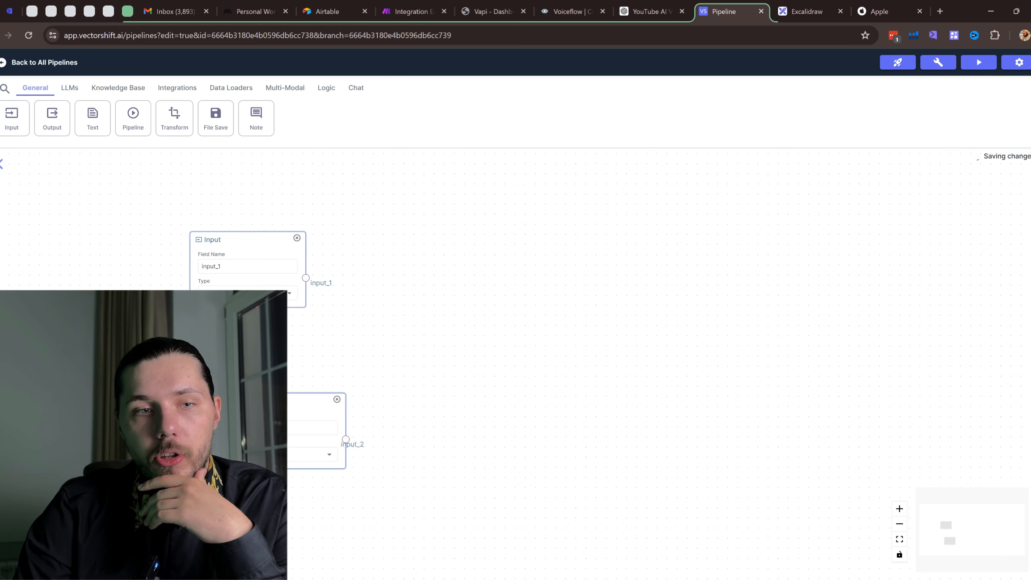
Step: Name the upper input field EmailAddress and the lower one EmailBody
left_click(244, 267)
double_click(245, 266)
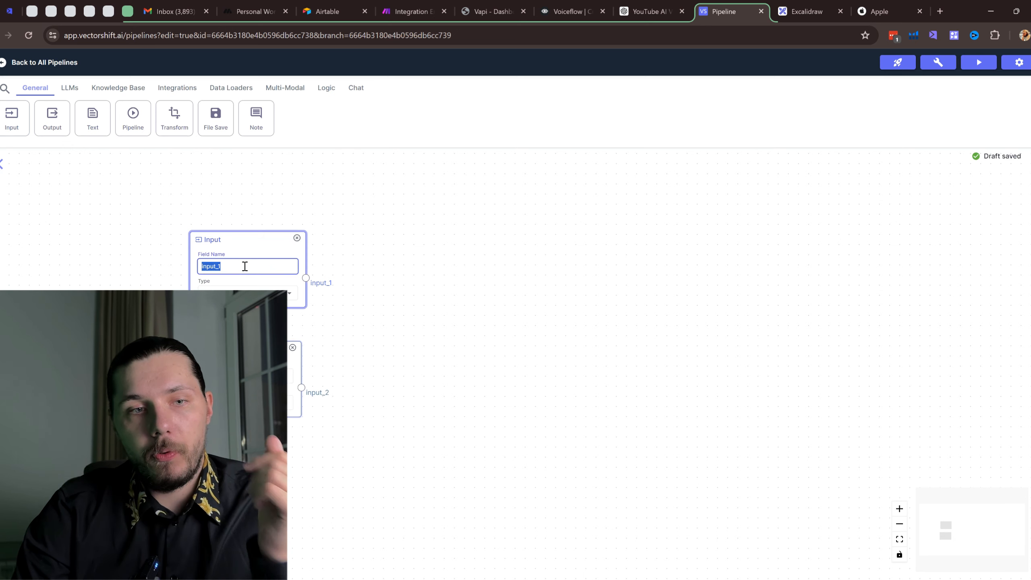
type("EmailAddress")
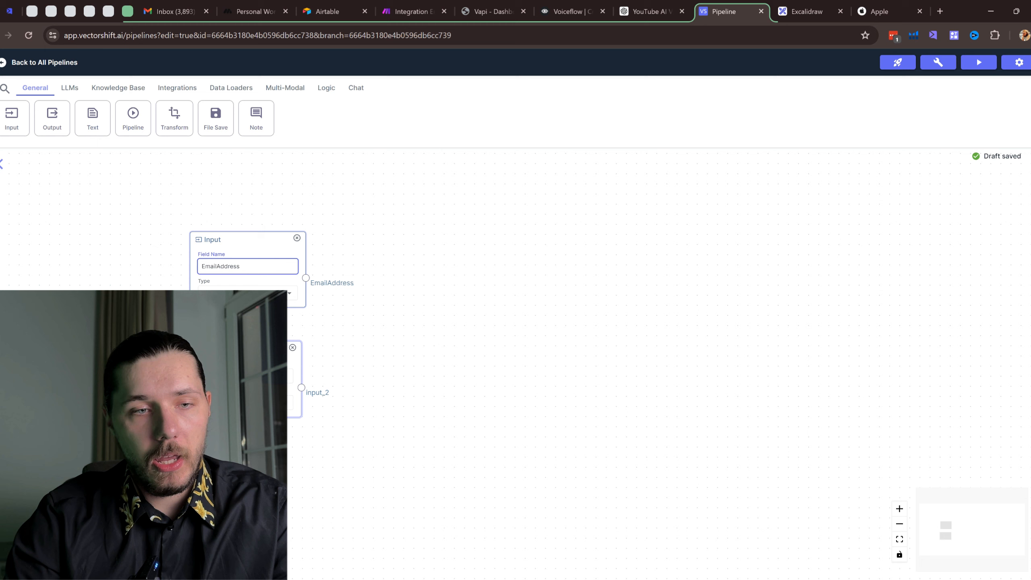
left_click(241, 376)
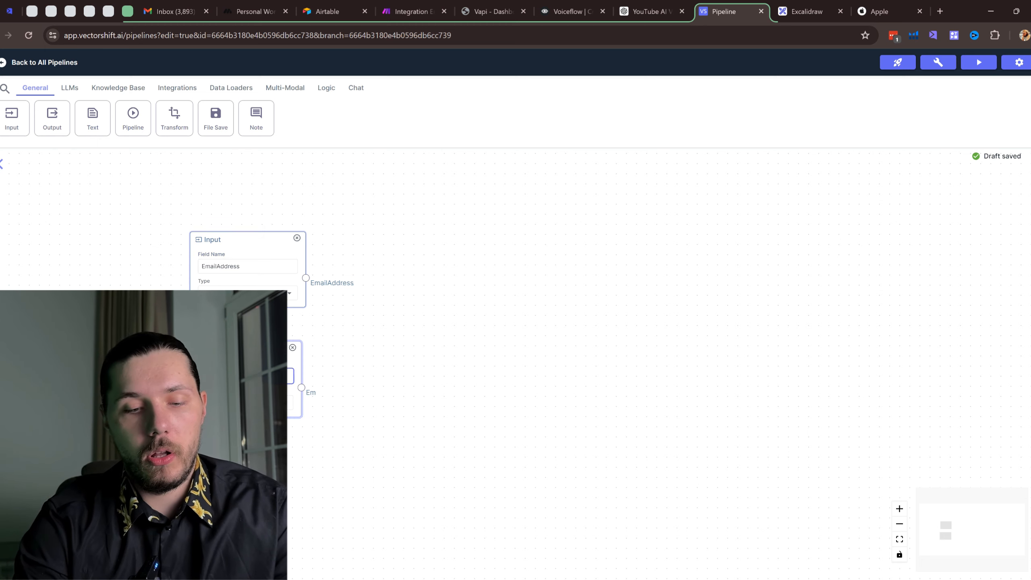
type("EmailBod")
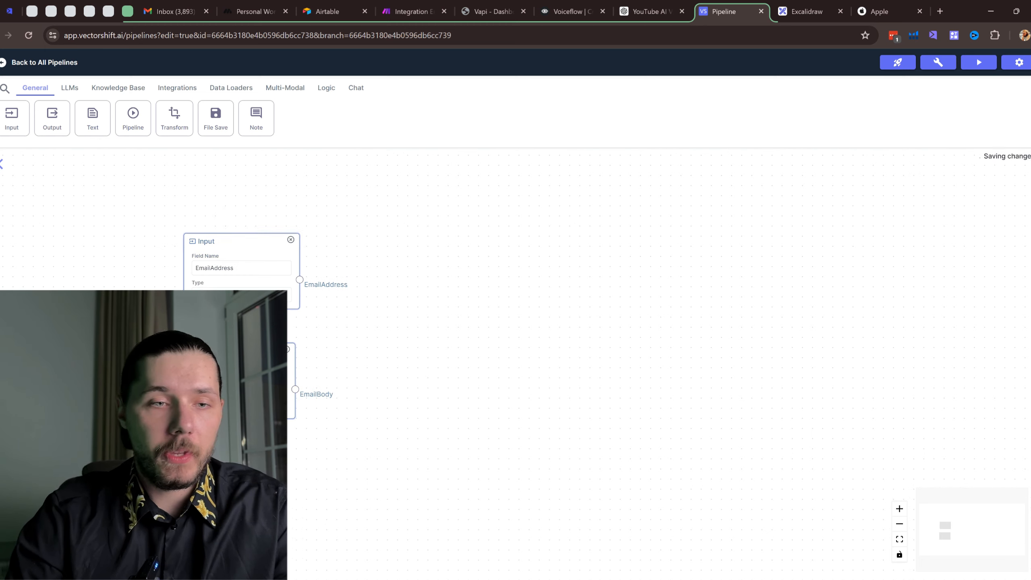
type("y")
left_click_drag(516, 360, 500, 325)
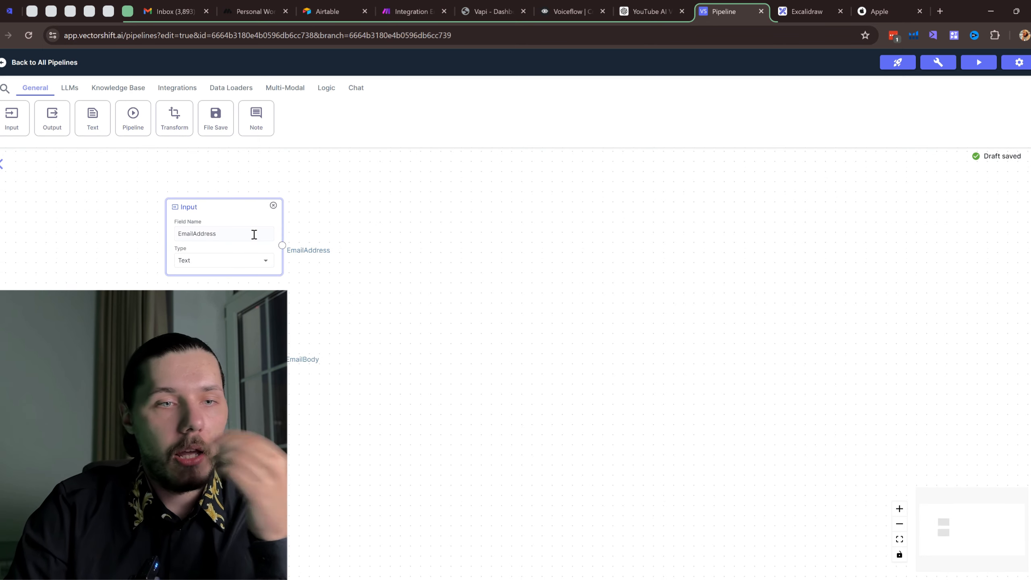
left_click_drag(600, 332, 574, 302)
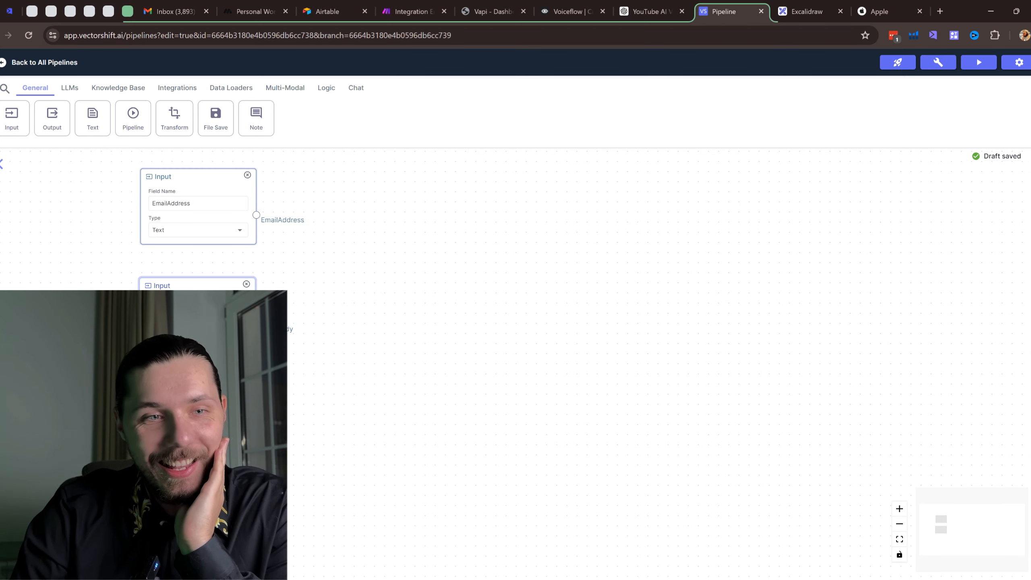
left_click_drag(328, 245, 298, 256)
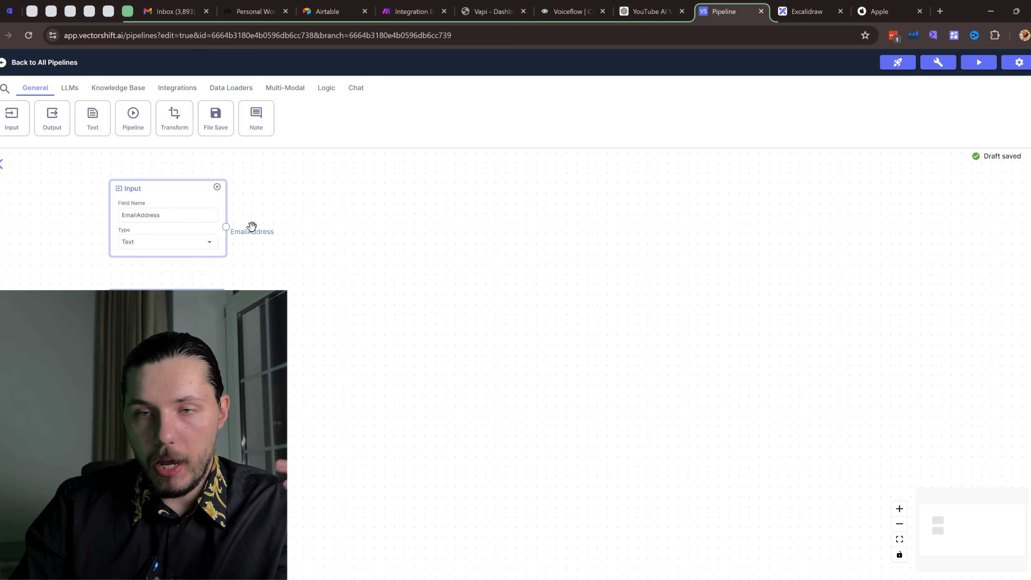
left_click_drag(352, 242, 356, 266)
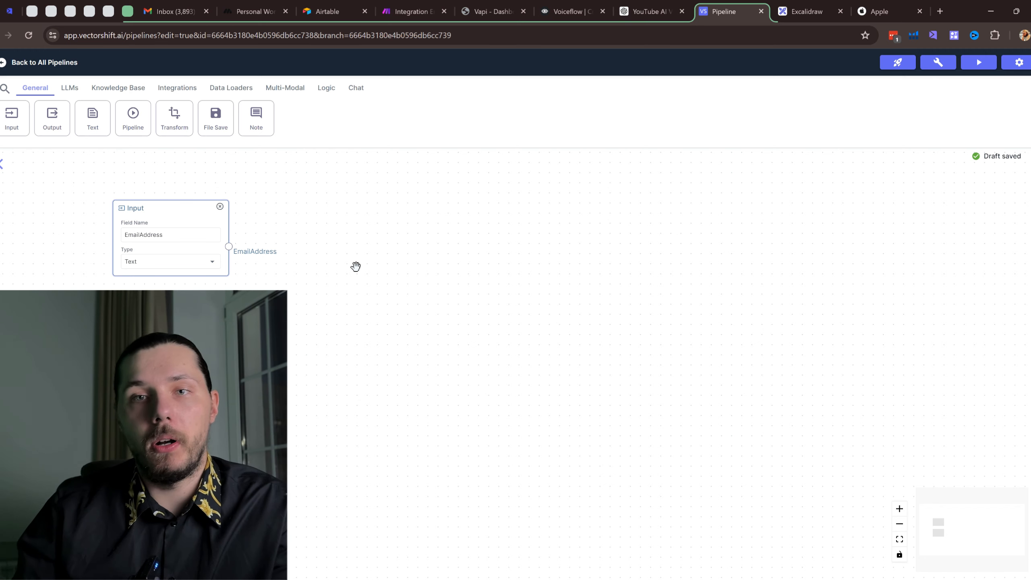
Step: Add a Knowledge Base Reader node near the inputs and check which knowledge bases it offers
left_click(105, 89)
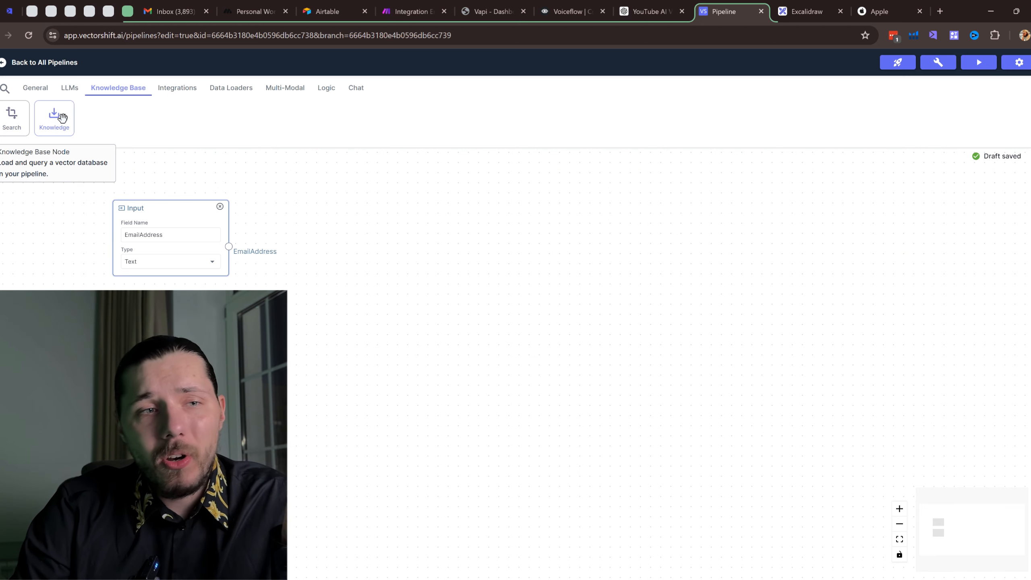
left_click_drag(62, 117, 349, 327)
left_click(418, 360)
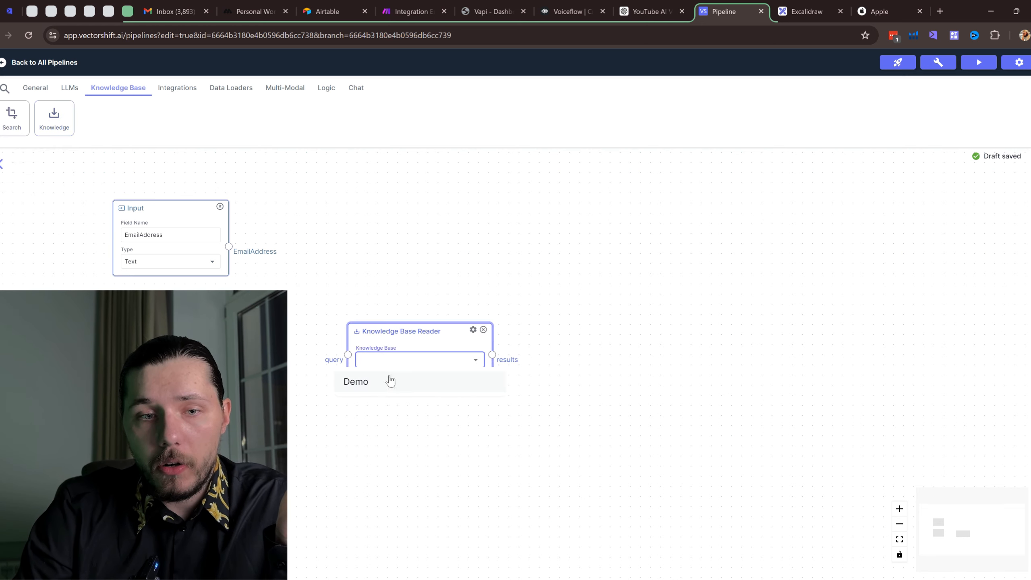
left_click(483, 331)
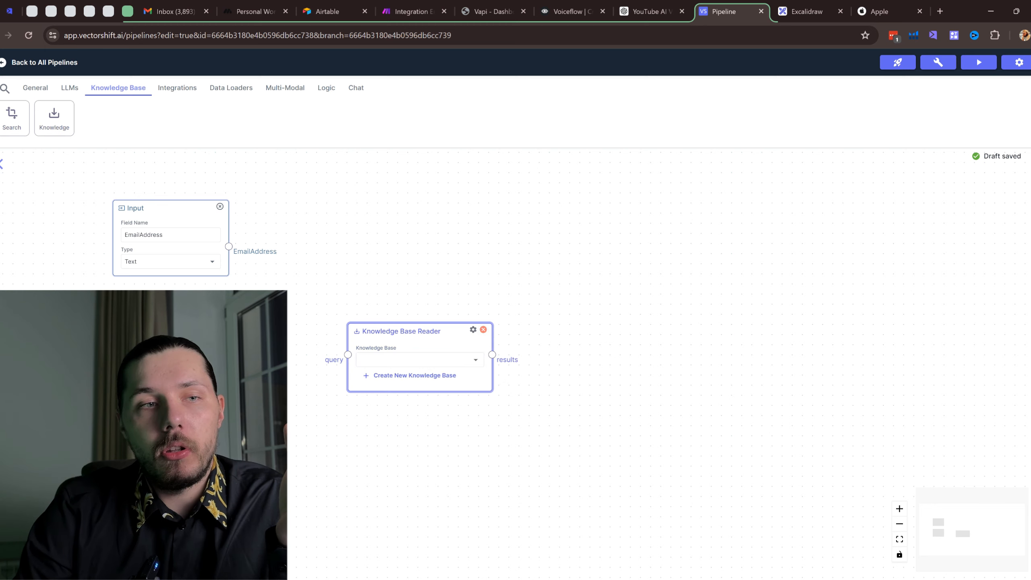
Step: Leave the pipeline editor and open the Demo knowledge base from Storage
left_click(2, 63)
mouse_move(9, 205)
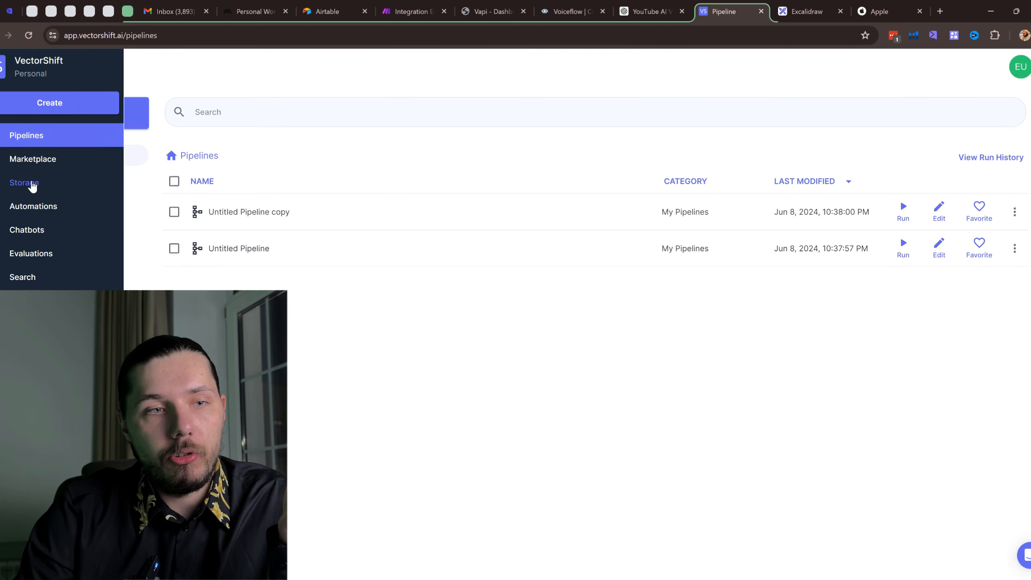
left_click(33, 185)
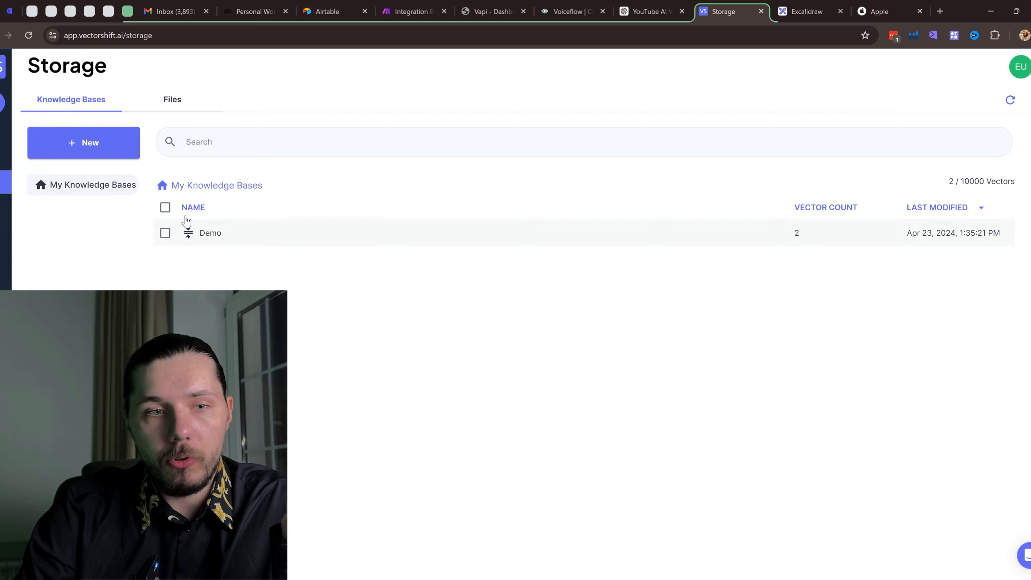
left_click(94, 141)
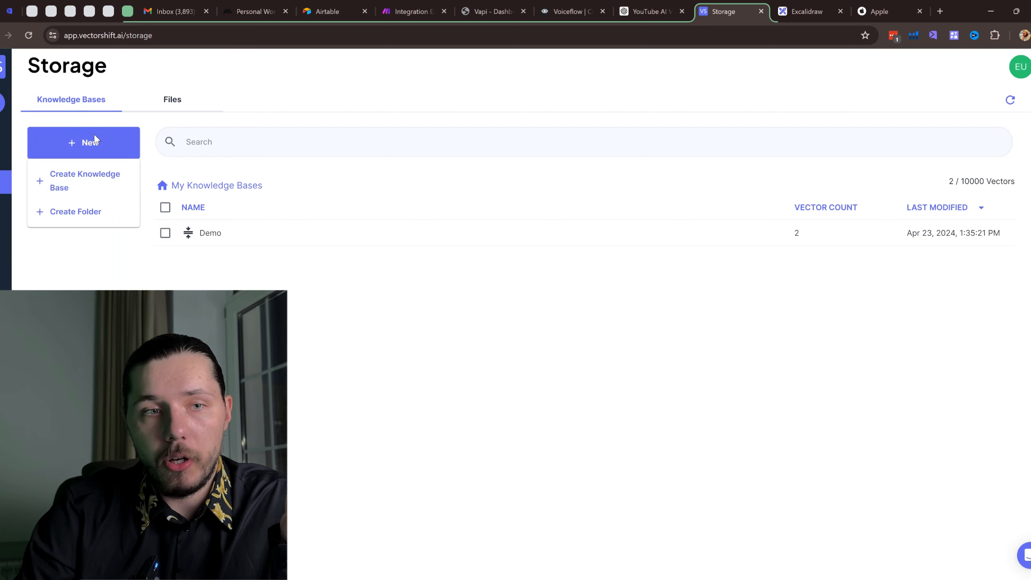
left_click(271, 250)
double_click(204, 234)
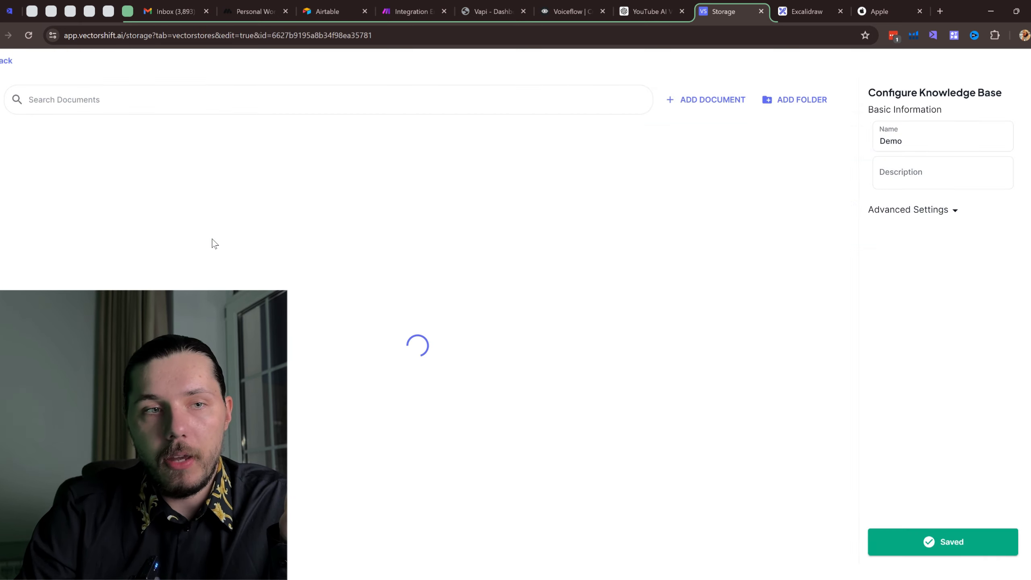
Step: Review the loader types for adding documents to the Demo knowledge base, then return to the knowledge base list without adding any
left_click(744, 105)
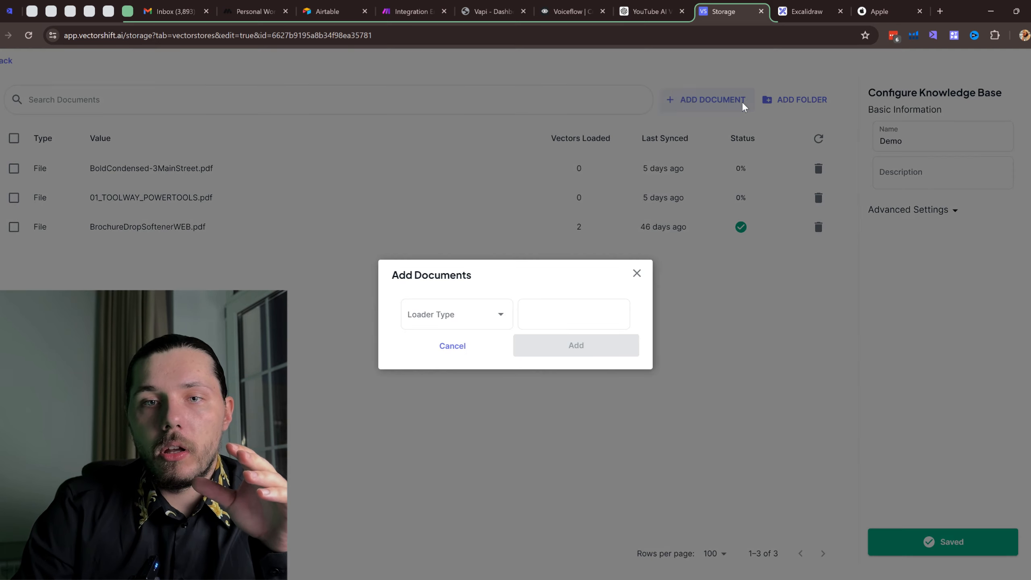
left_click(460, 313)
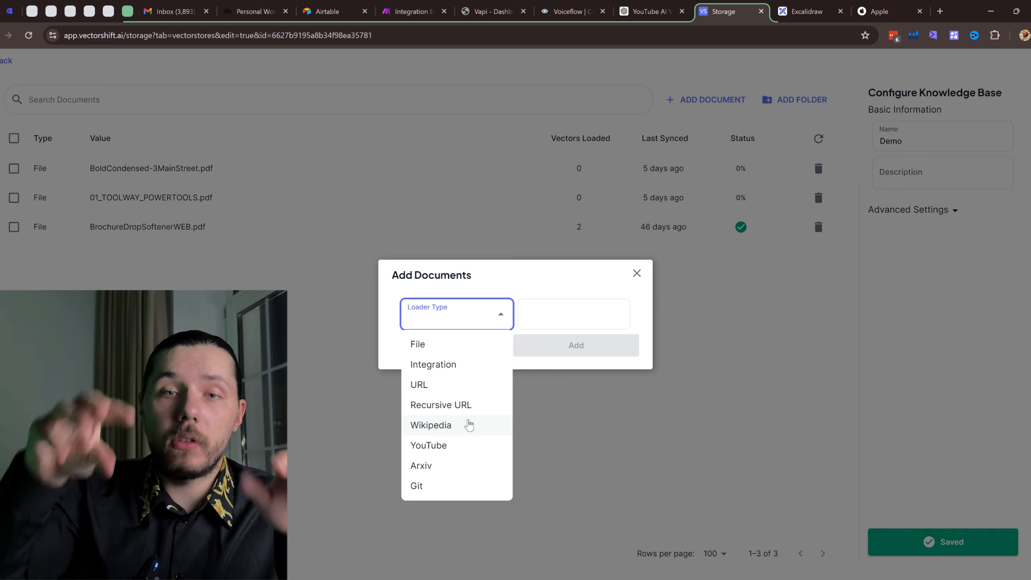
left_click(635, 242)
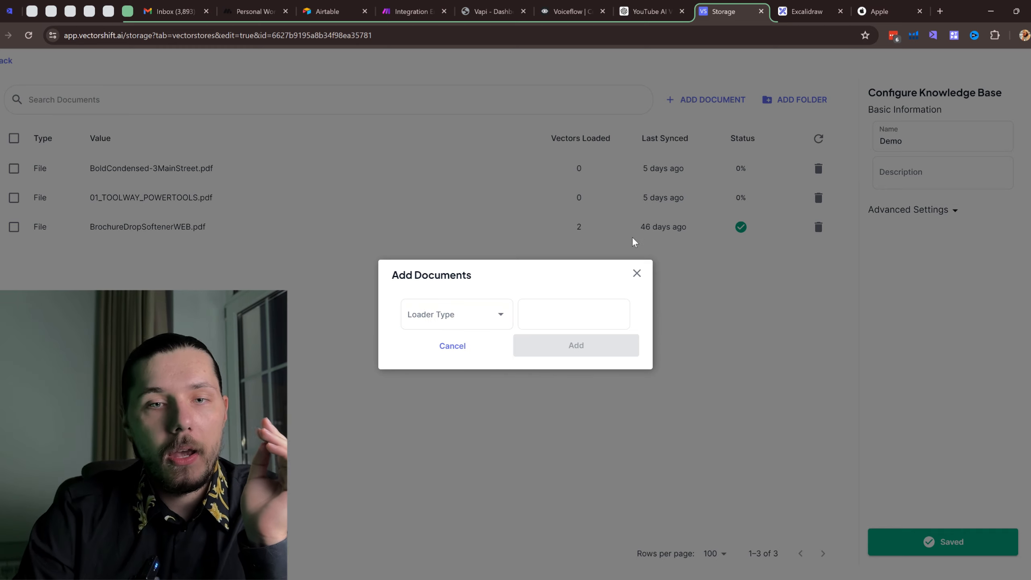
left_click(637, 273)
left_click(6, 61)
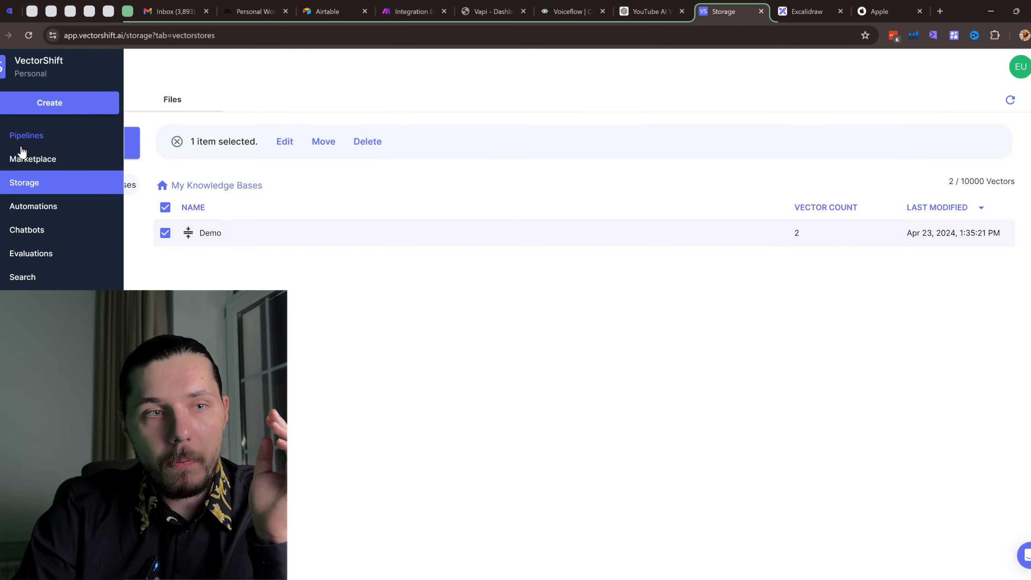
Step: Reopen Untitled Pipeline copy and assign the Demo knowledge base to the Knowledge Base Reader
left_click(39, 145)
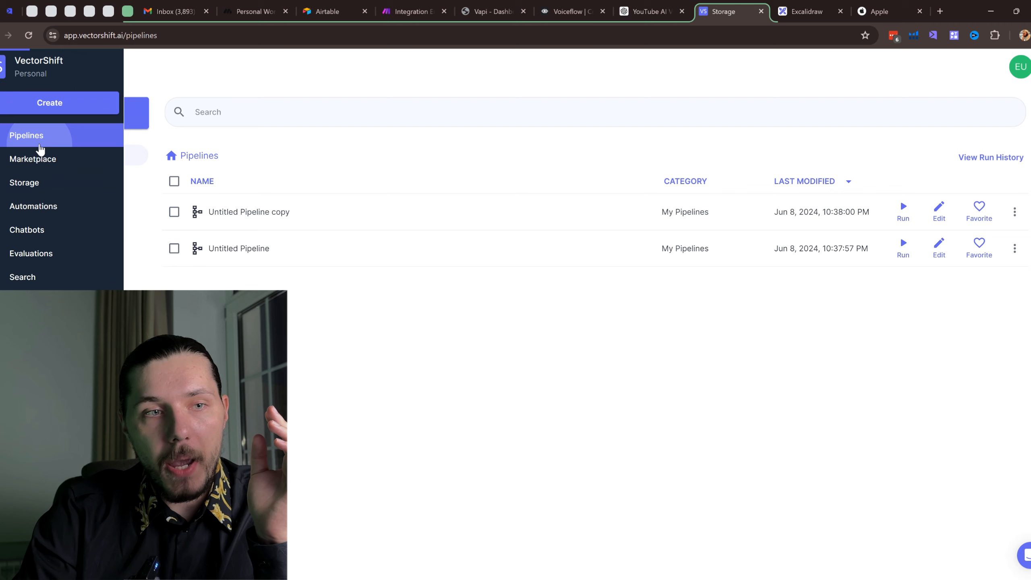
left_click(266, 215)
left_click_drag(559, 322, 551, 276)
left_click(591, 334)
left_click(579, 363)
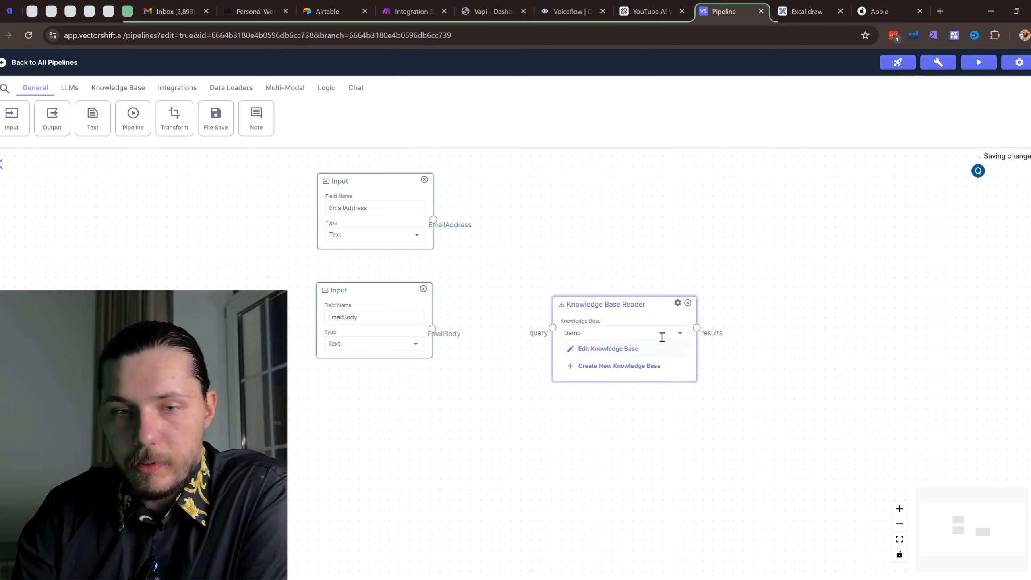
Step: Move the Knowledge Base Reader below the EmailBody input and delete it from the pipeline
left_click_drag(617, 306, 367, 426)
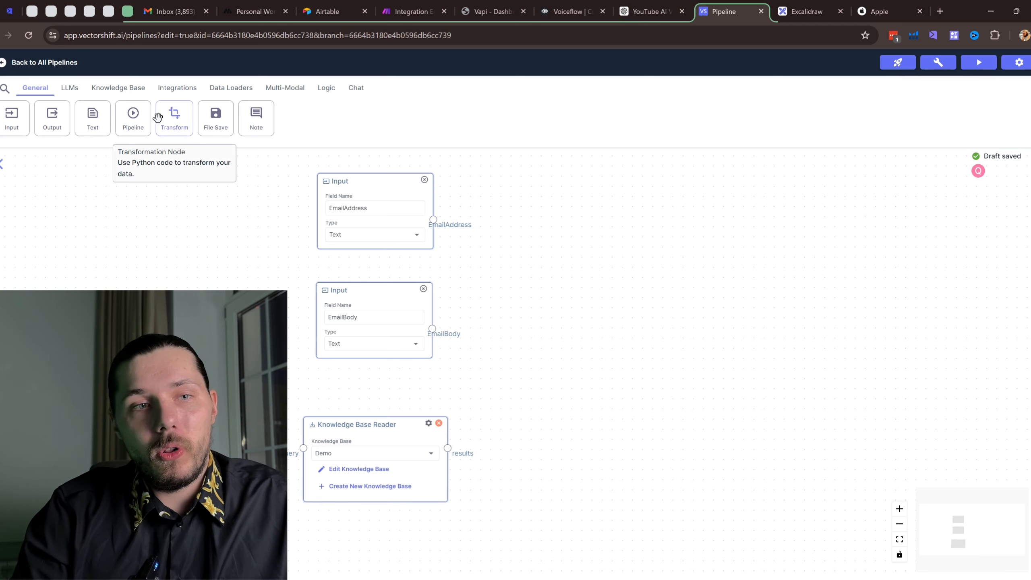
left_click(440, 424)
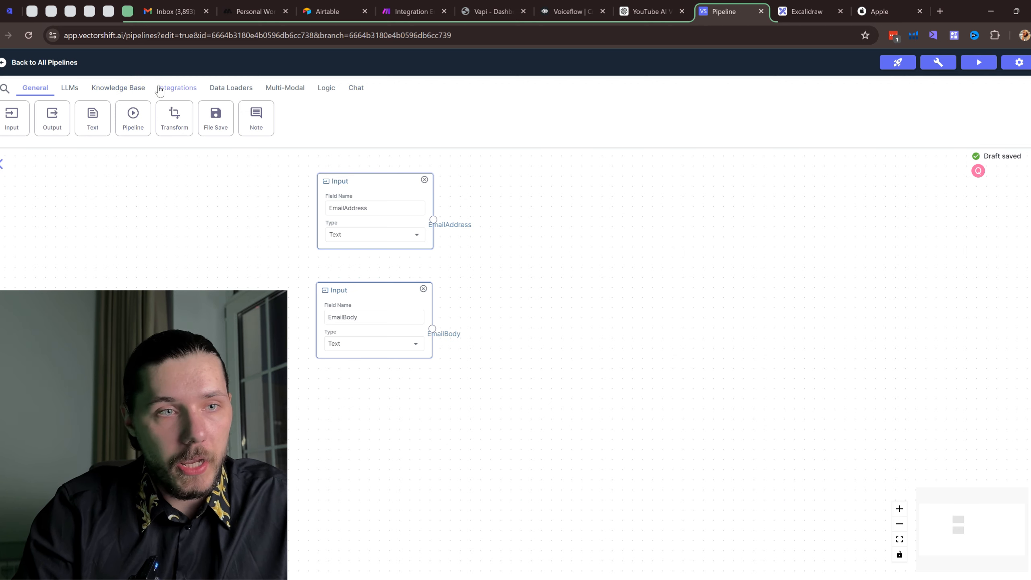
Step: Add a File data loader below the EmailBody input and select the 01_TOOLWAY_POWERTOOLS file for it
left_click(230, 89)
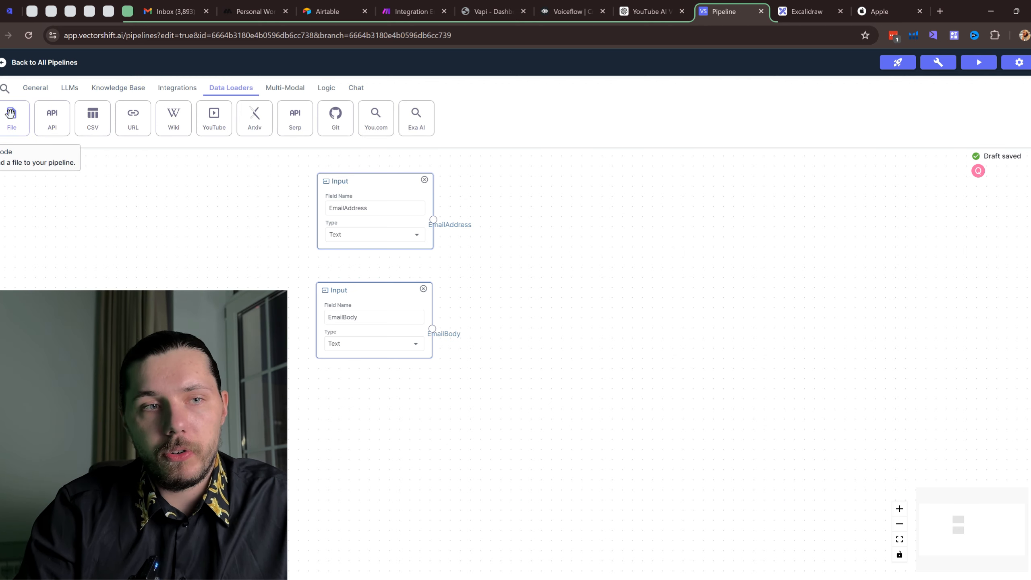
left_click_drag(11, 116, 388, 422)
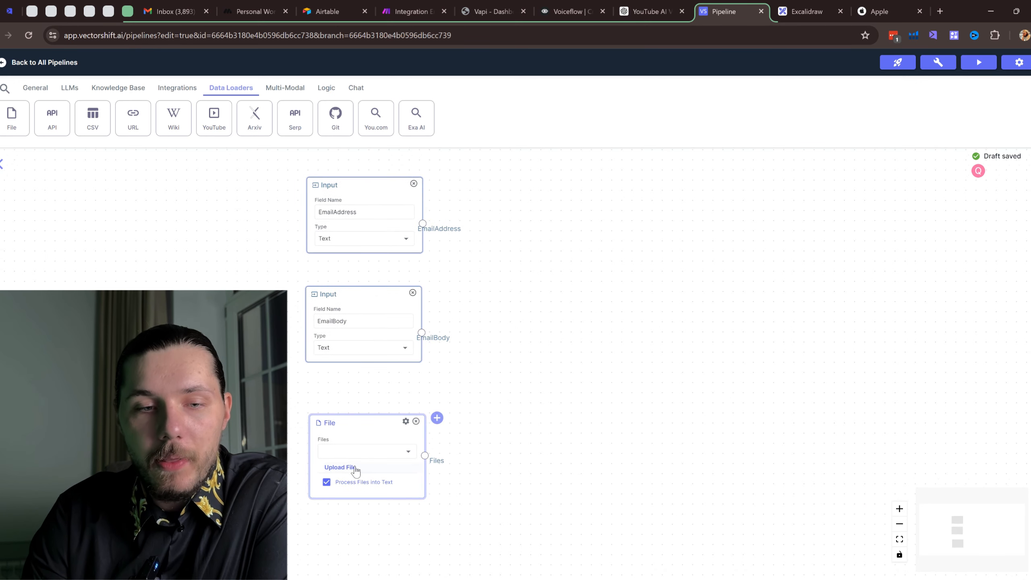
left_click(357, 455)
left_click(499, 423)
scroll(350, 473, "up", 2)
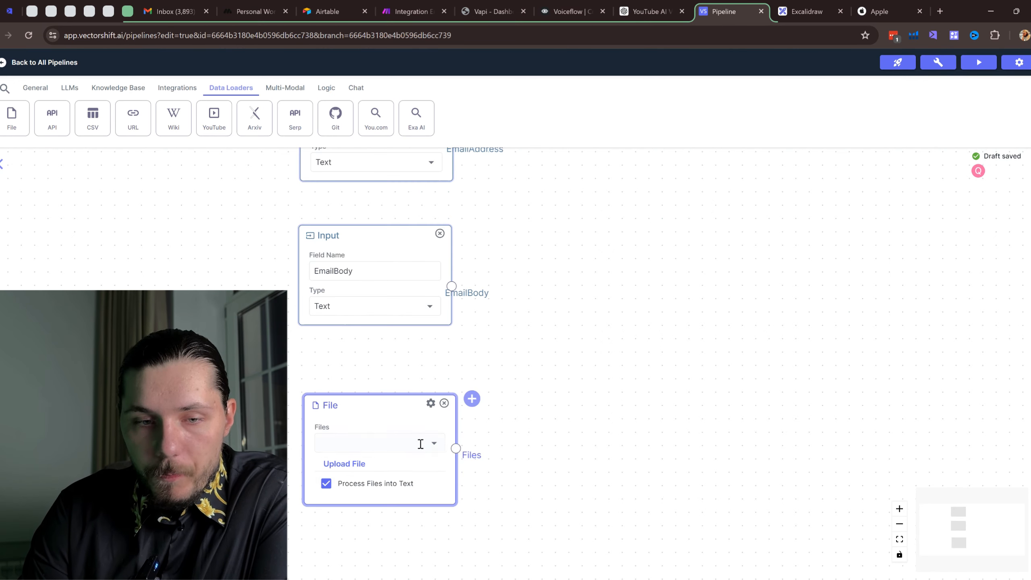
left_click(419, 442)
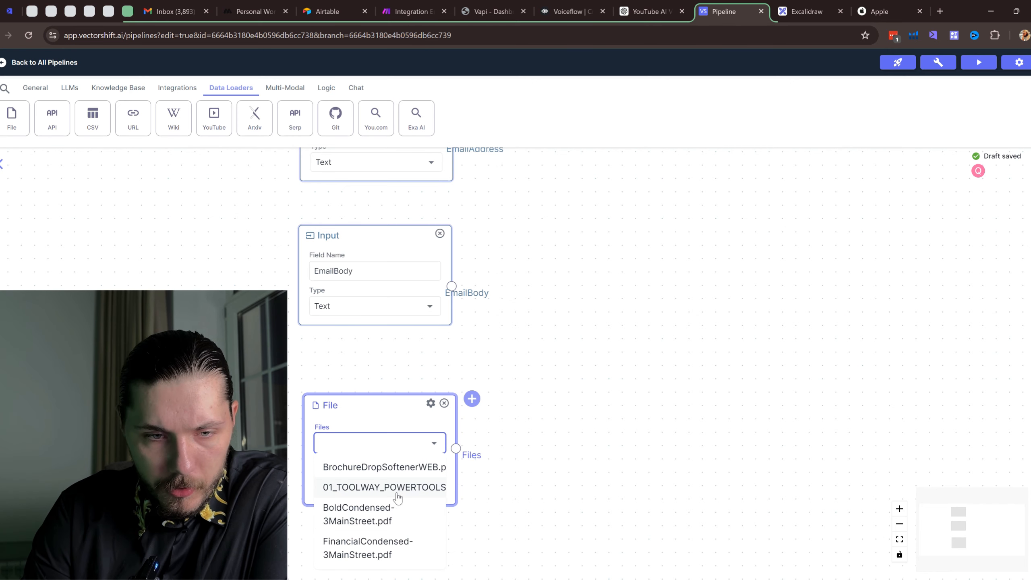
left_click(398, 488)
scroll(543, 413, "down", 2)
Step: Add an OpenAI LLM node to the pipeline and place it in the empty area beside the input nodes
left_click_drag(564, 392, 475, 388)
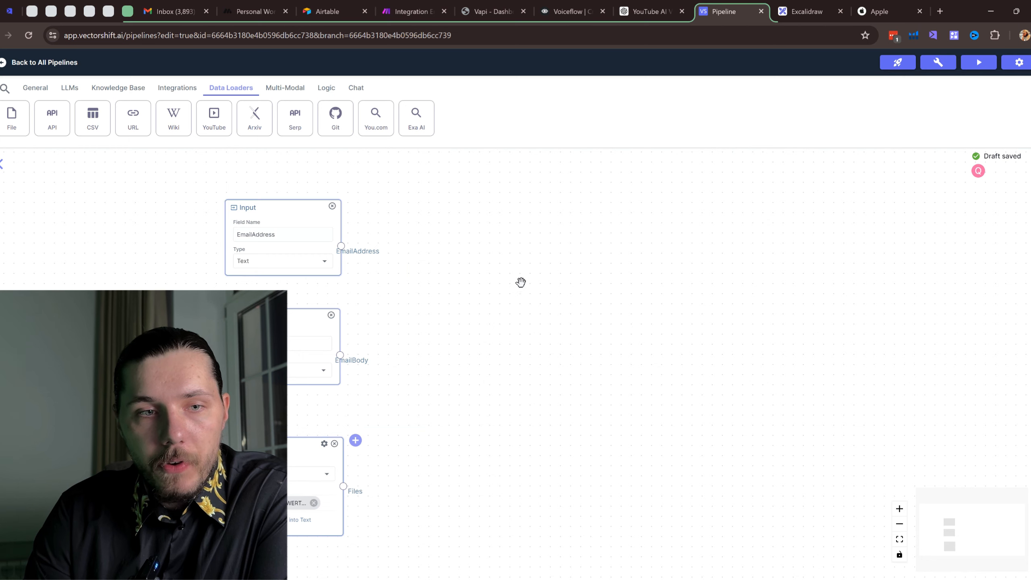
left_click_drag(521, 282, 513, 283)
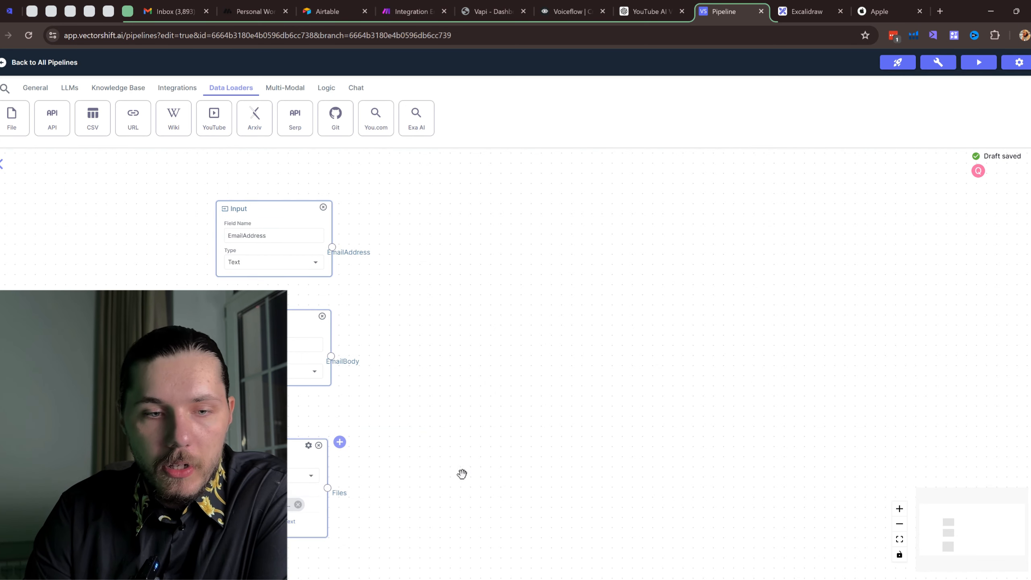
left_click_drag(462, 474, 420, 452)
left_click_drag(469, 253, 438, 272)
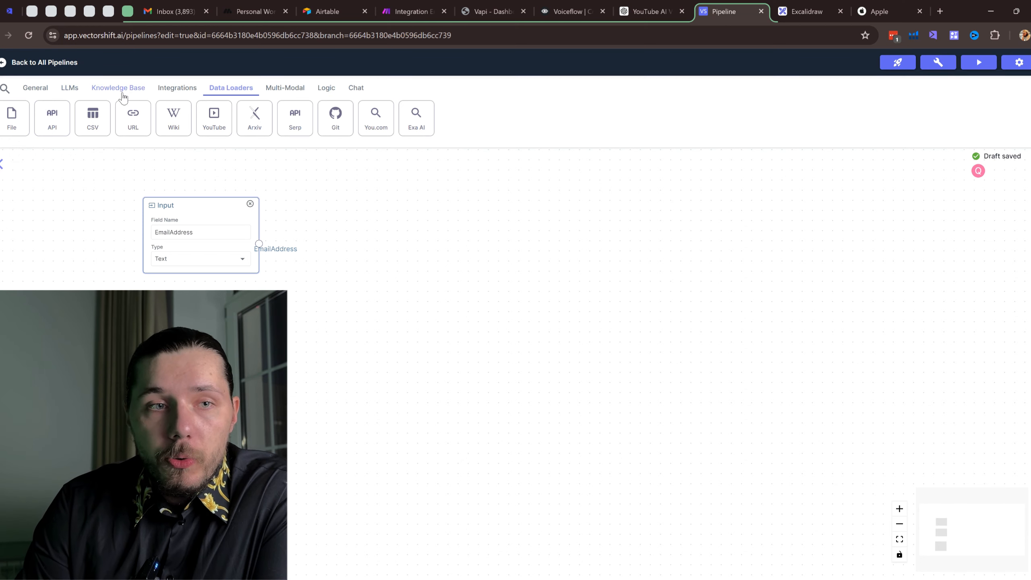
left_click(62, 95)
left_click_drag(442, 292, 442, 292)
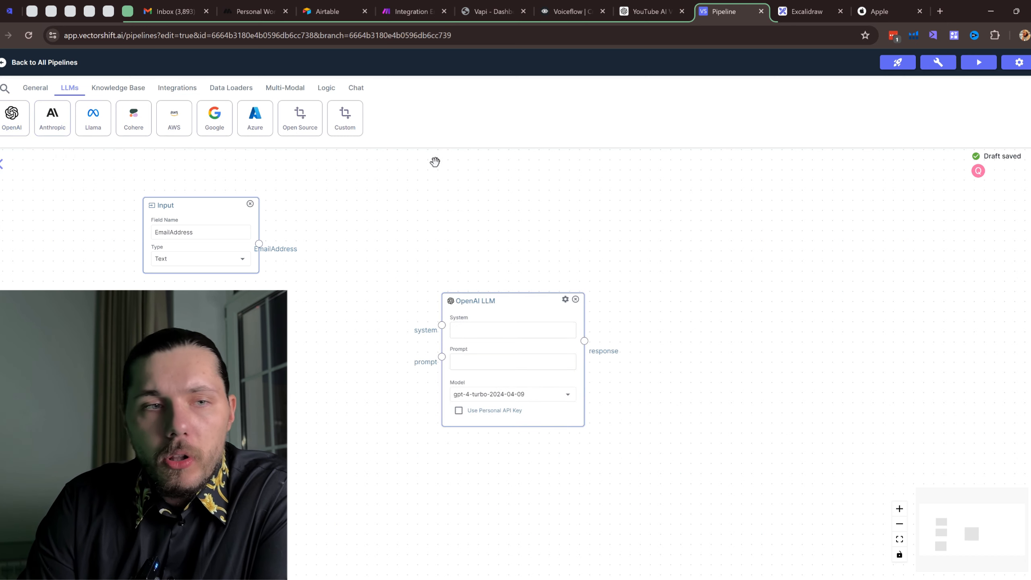
left_click_drag(514, 302, 572, 267)
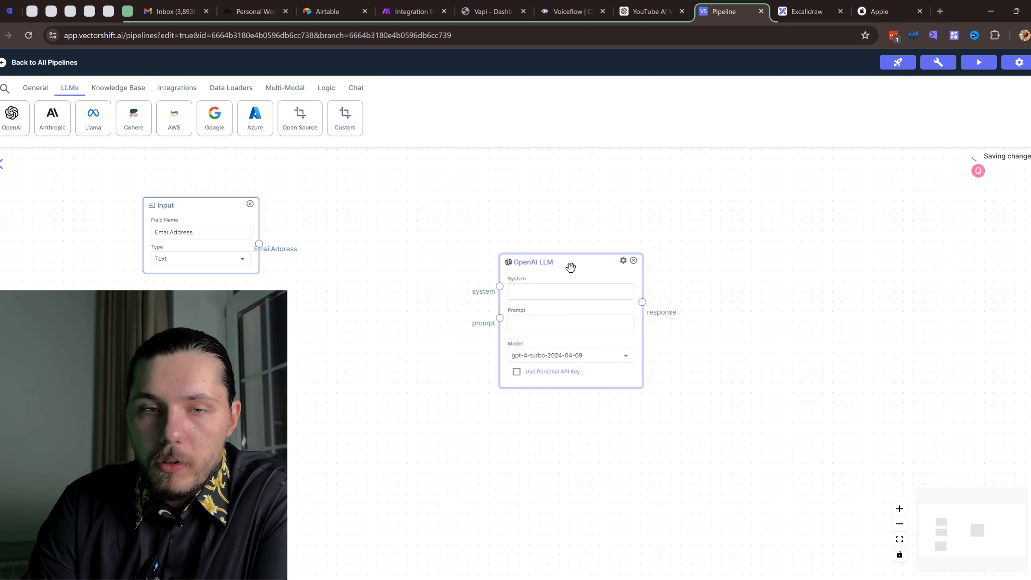
Step: Set the OpenAI LLM's system instructions to "Your goal is to answer user email based on the context I'll provide."
scroll(407, 320, "down", 2)
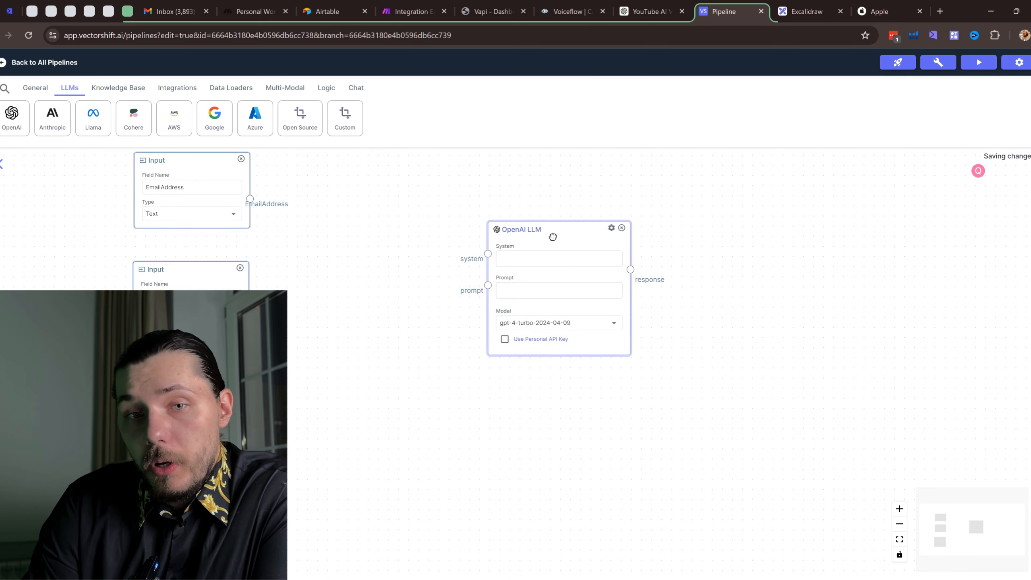
scroll(516, 276, "up", 2)
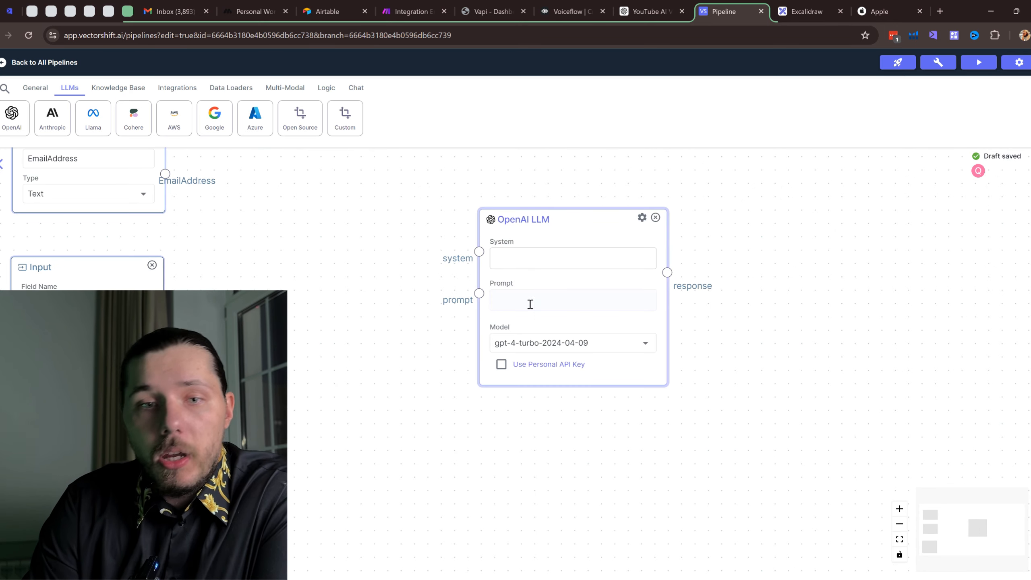
left_click(531, 262)
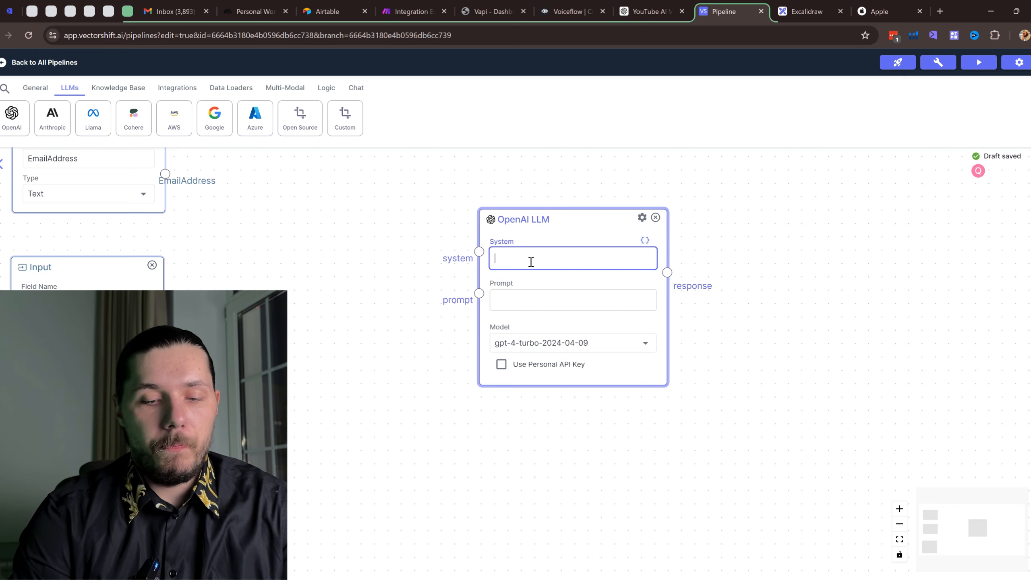
type("Your goal is ")
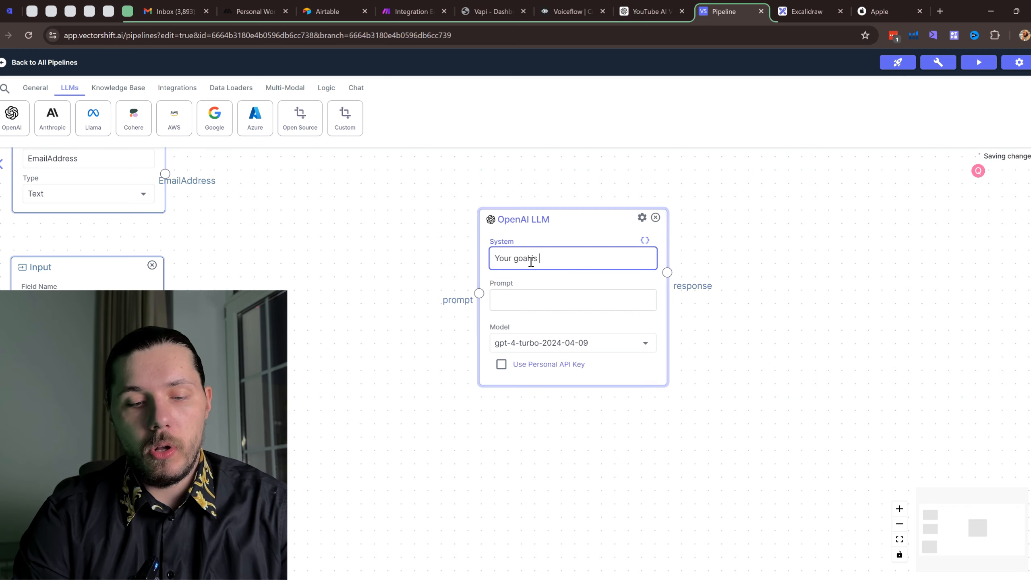
type("to answer user ")
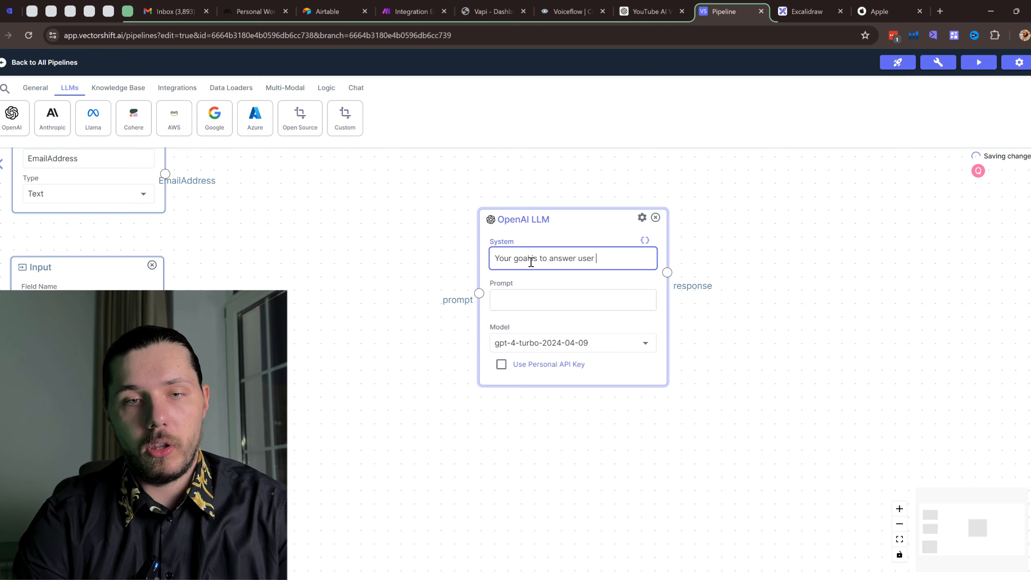
type("email based ")
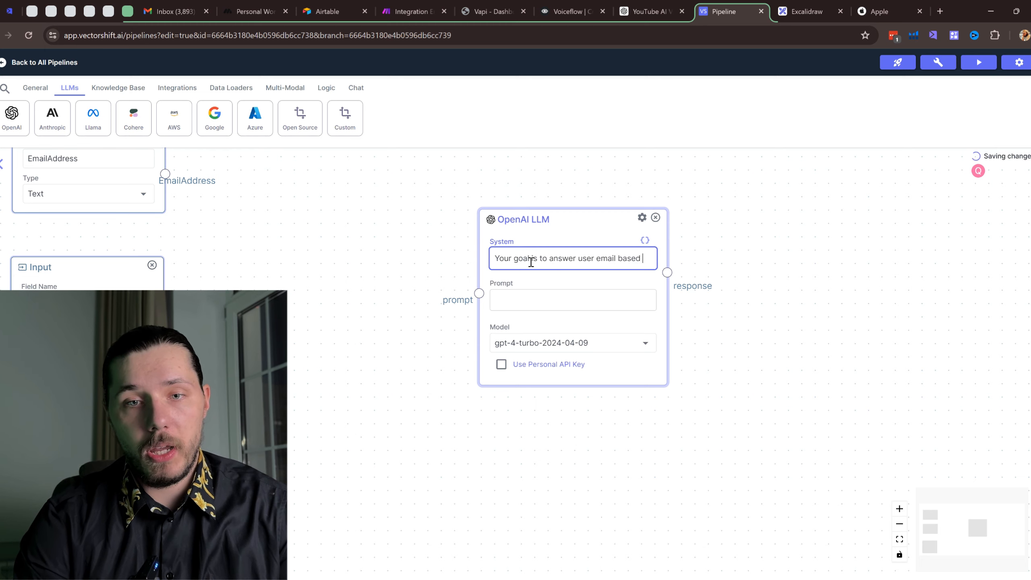
type("on the context")
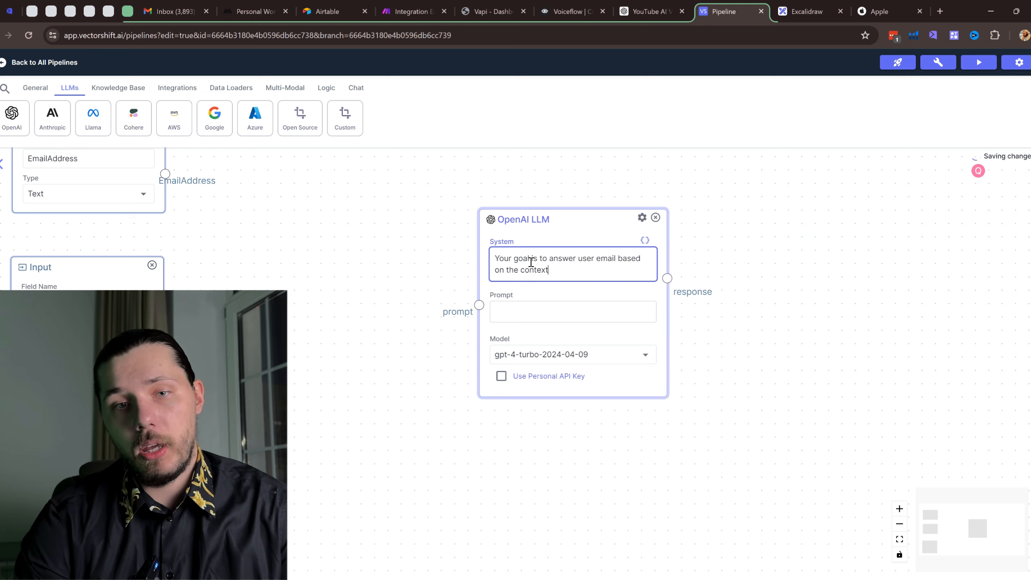
type("I'll pro")
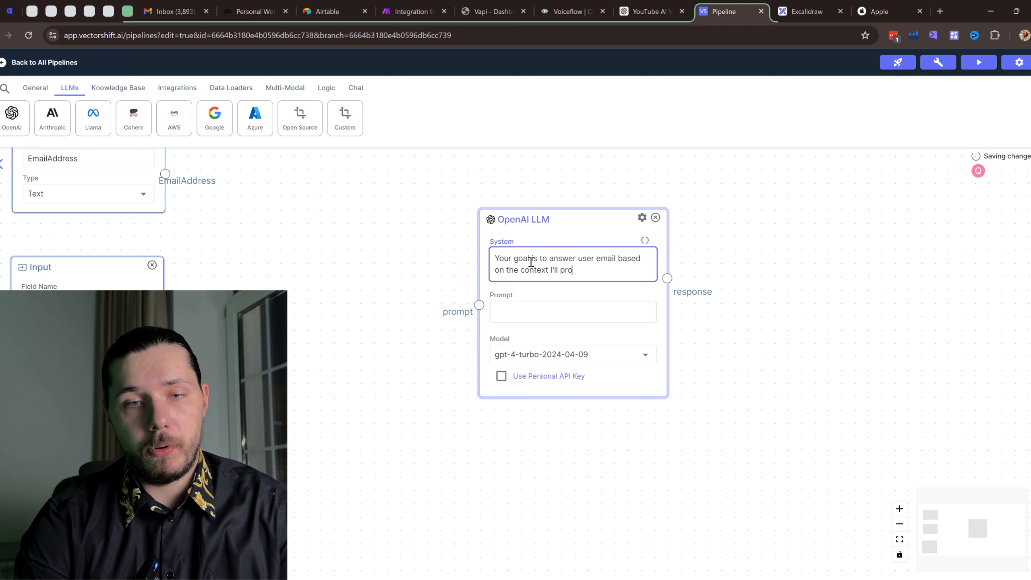
type("vide.")
Step: Enter the prompt "Here is the user question:" followed by a {{question}} variable, and connect the EmailBody output to question
left_click(529, 313)
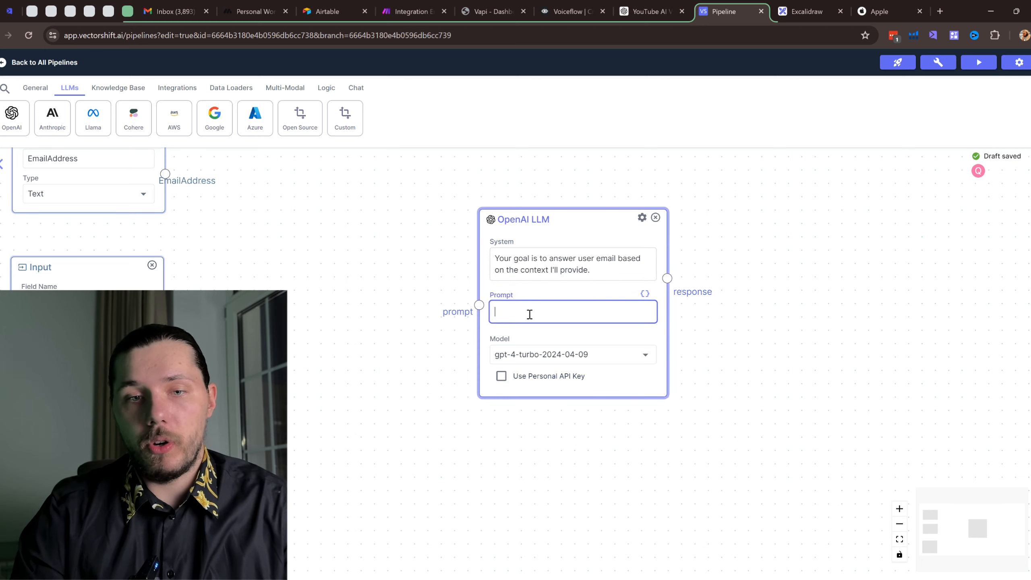
type("Here is the")
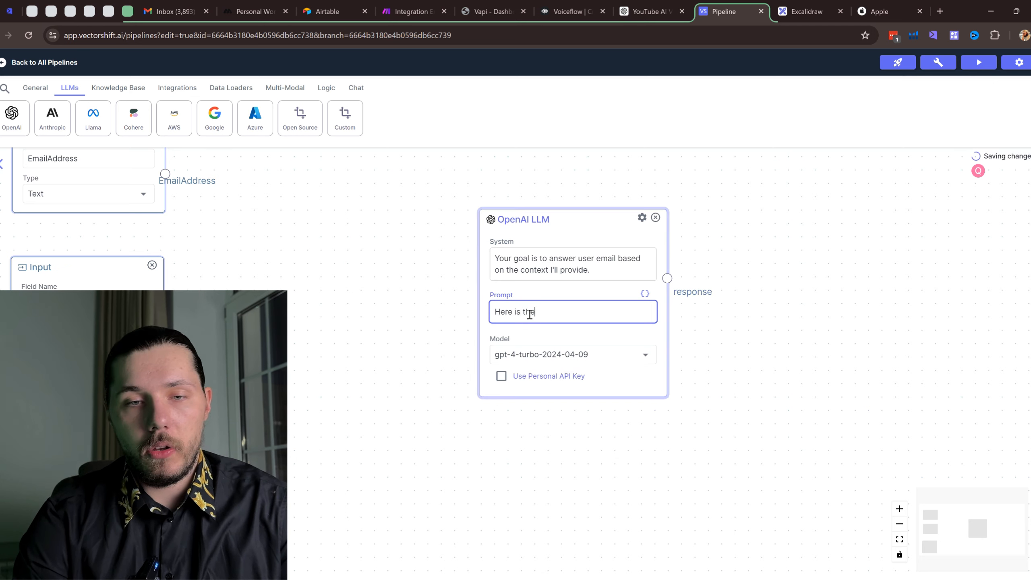
type(" user question:")
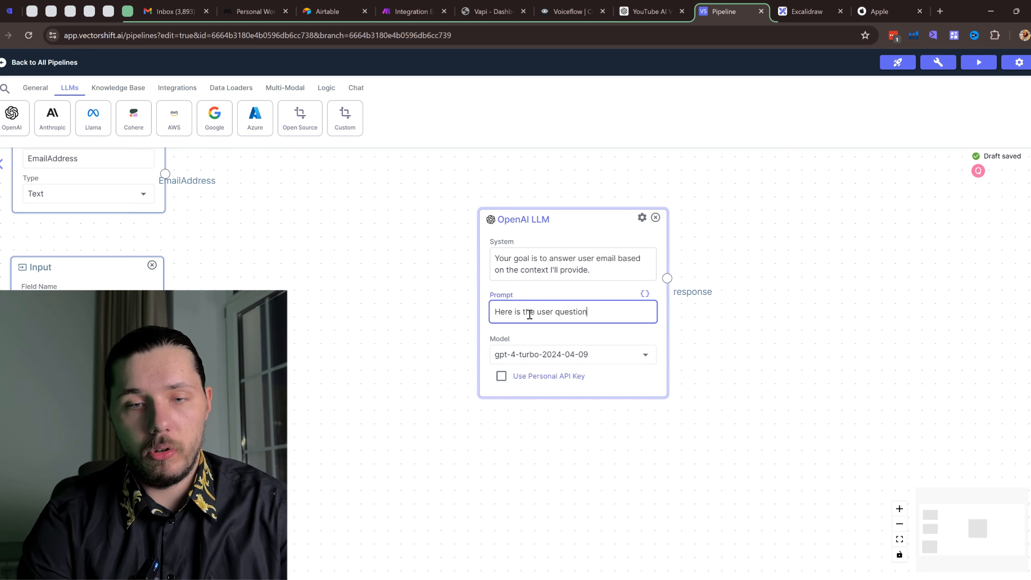
key("Return")
key("Return")
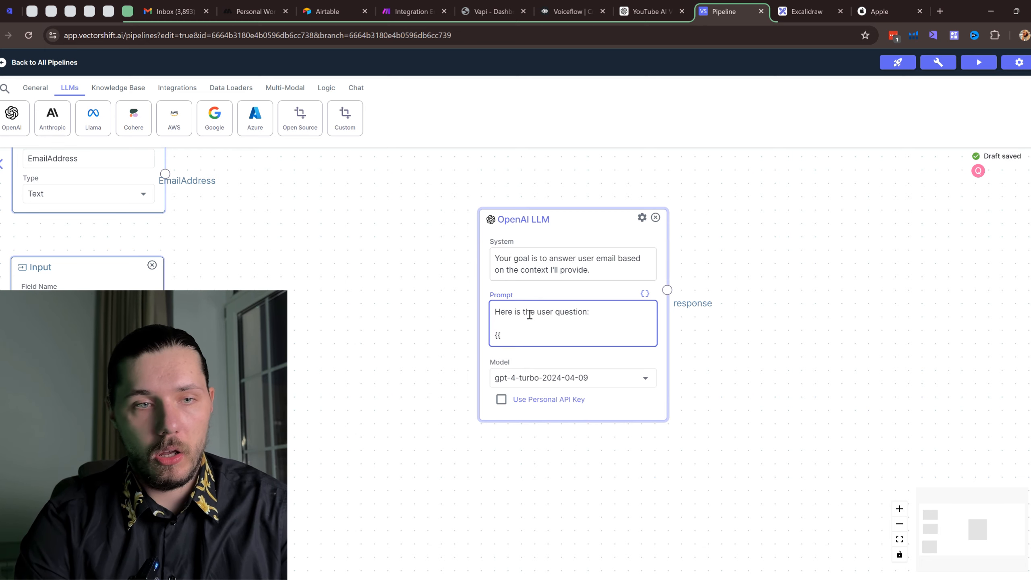
type("question}}")
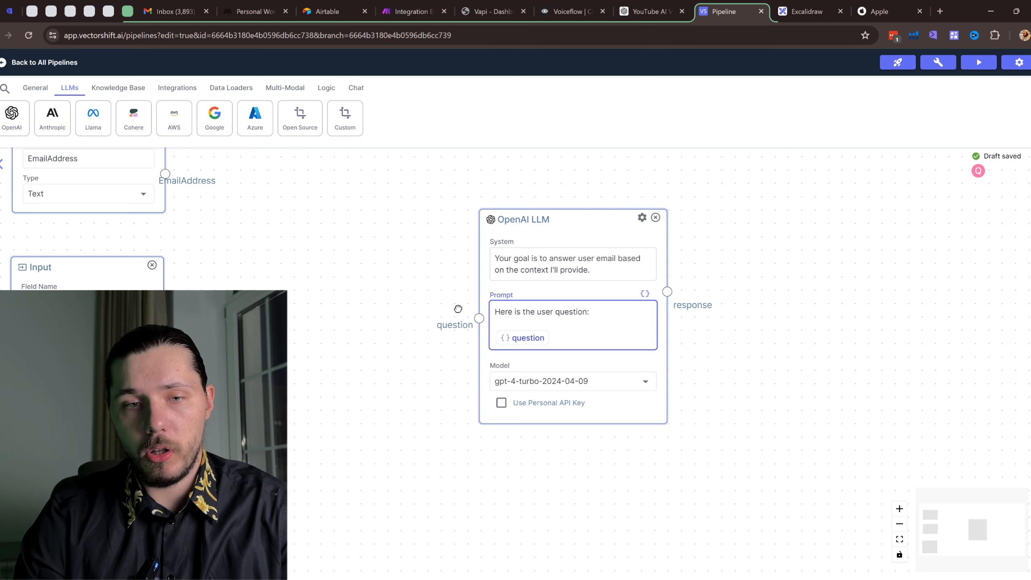
left_click_drag(457, 309, 460, 337)
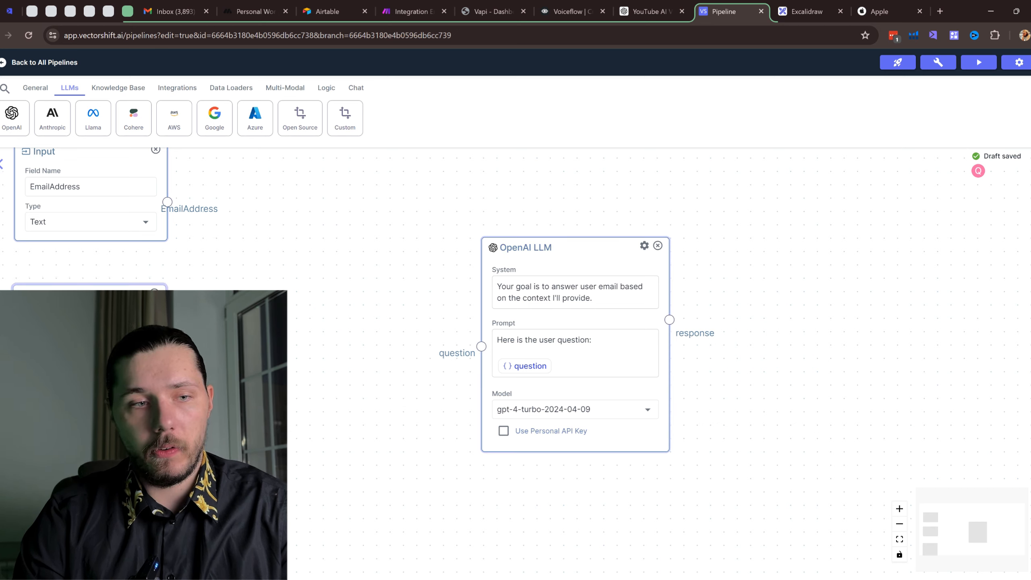
left_click_drag(167, 346, 481, 346)
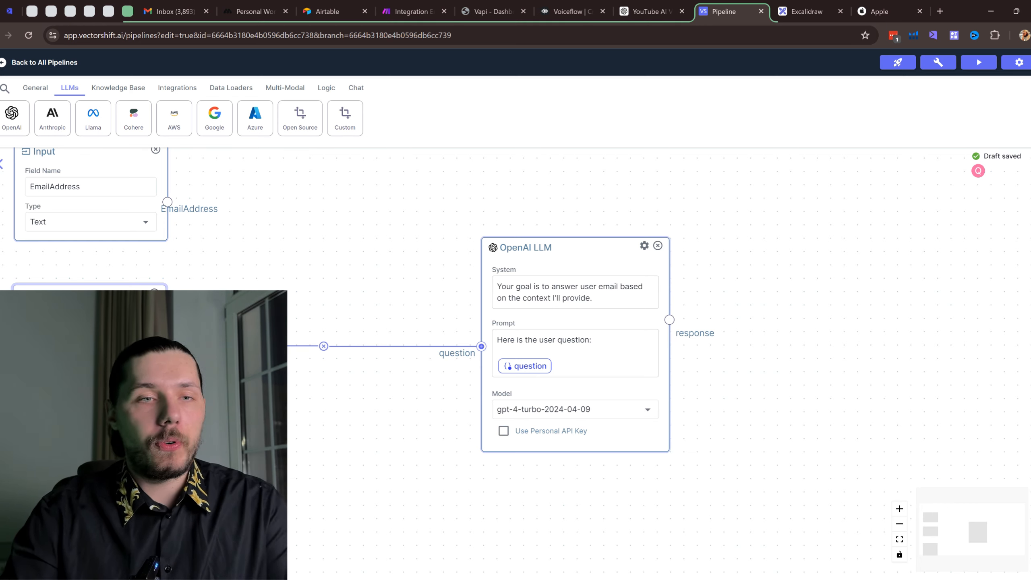
scroll(258, 301, "down", 3)
left_click_drag(285, 288, 363, 260)
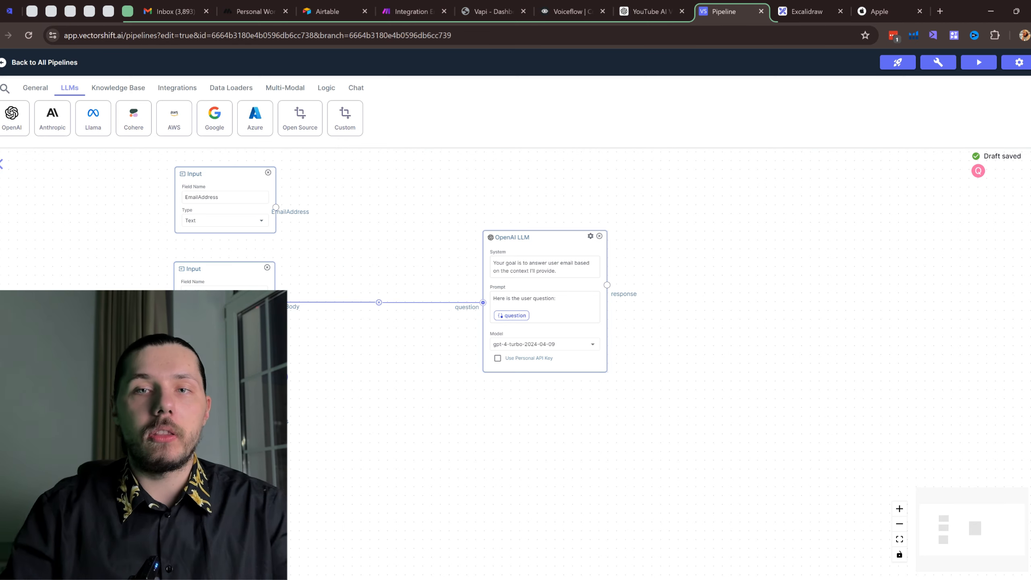
scroll(344, 234, "up", 2)
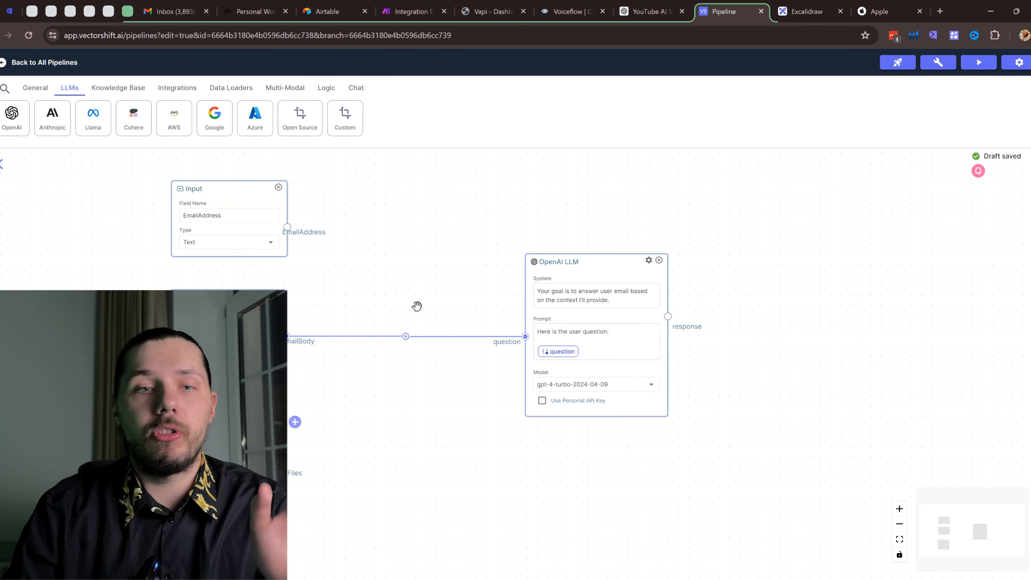
left_click_drag(388, 281, 384, 283)
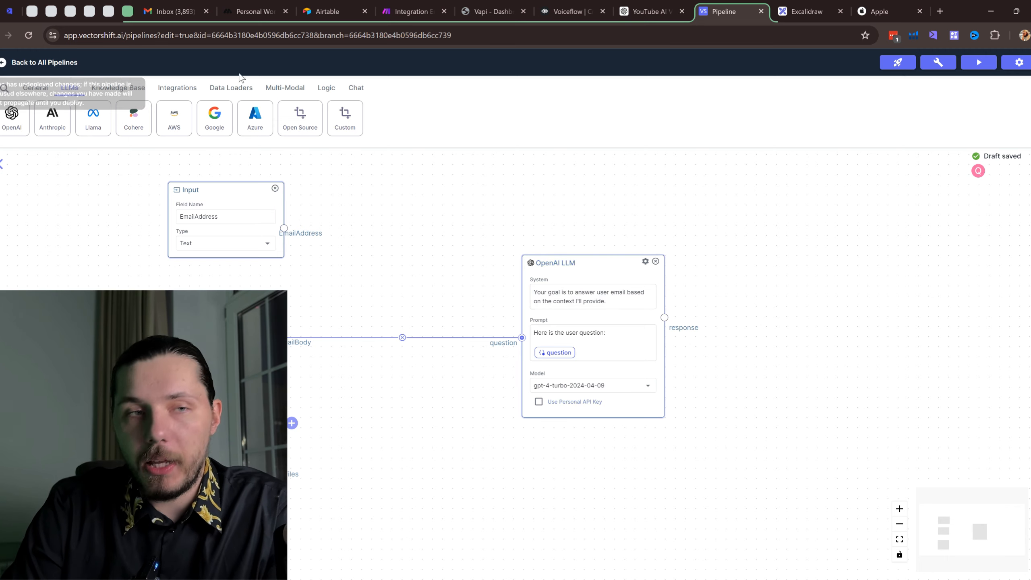
left_click_drag(381, 253, 397, 234)
scroll(284, 433, "up", 2)
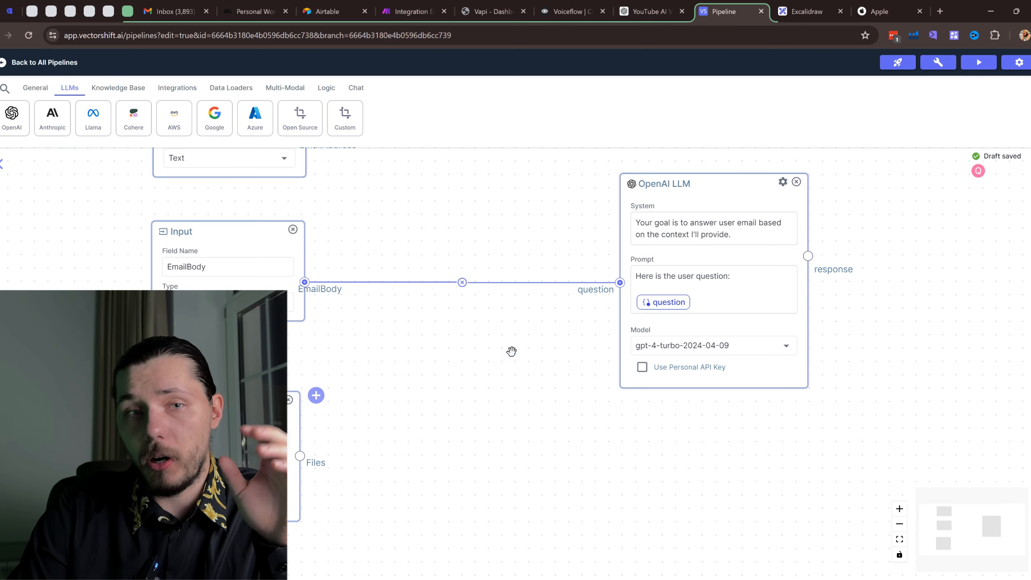
left_click_drag(512, 351, 458, 398)
scroll(365, 349, "down", 1)
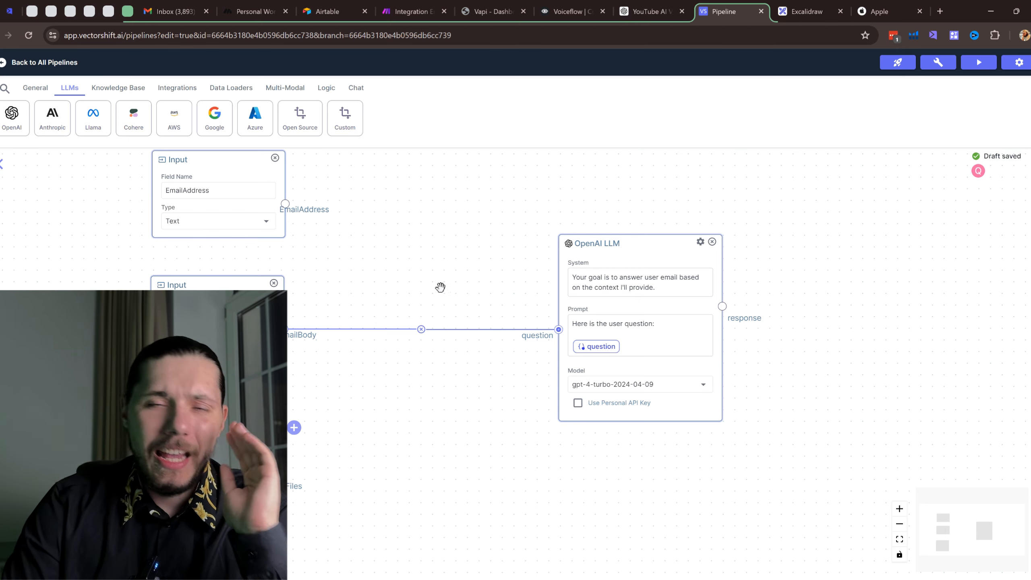
Step: Add a dashed separator line below the question variable in the OpenAI LLM's prompt
scroll(441, 287, "down", 2)
scroll(441, 288, "right", 2)
left_click(597, 309)
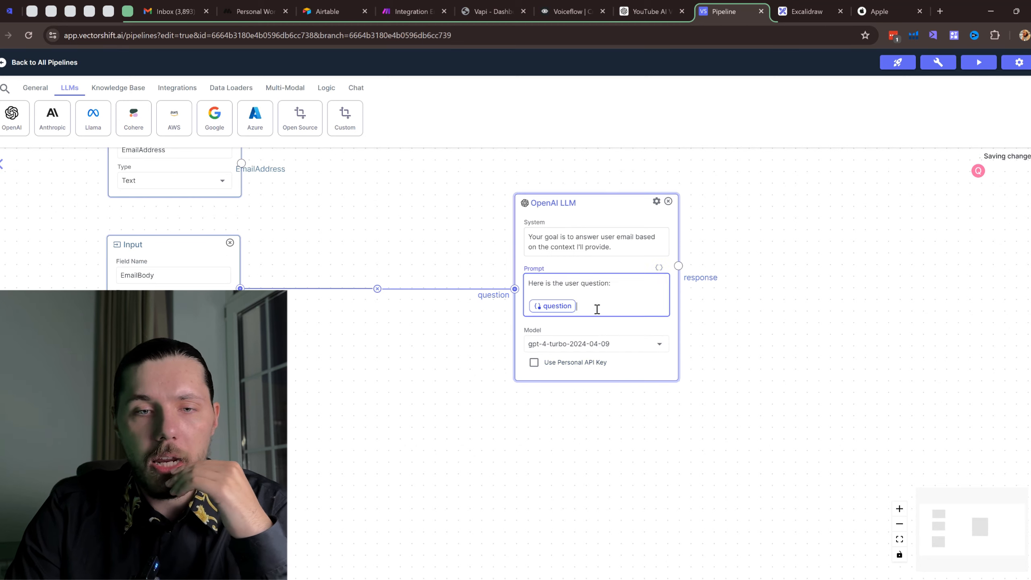
key("Return")
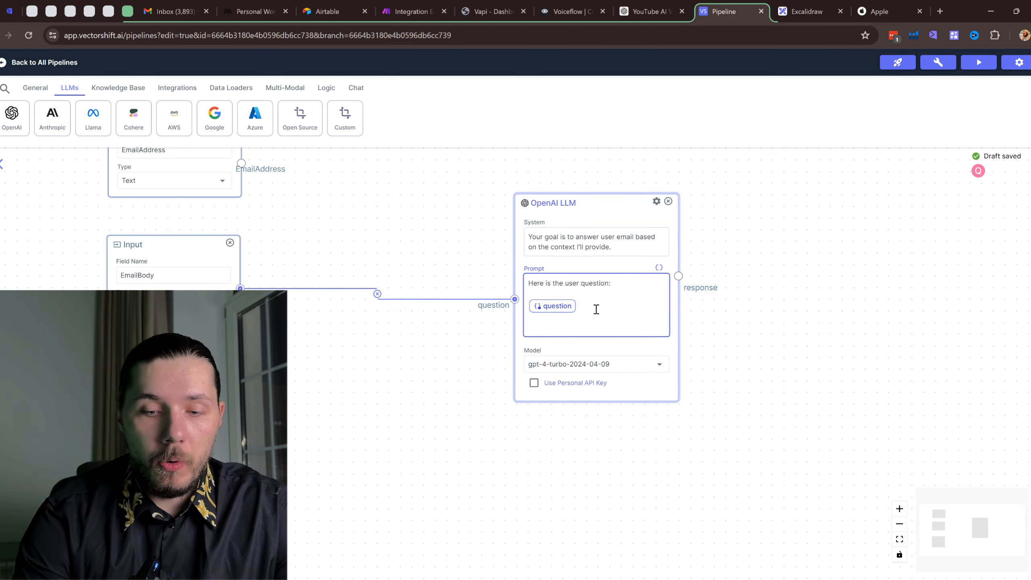
type("--------------")
key("Return")
key("Return")
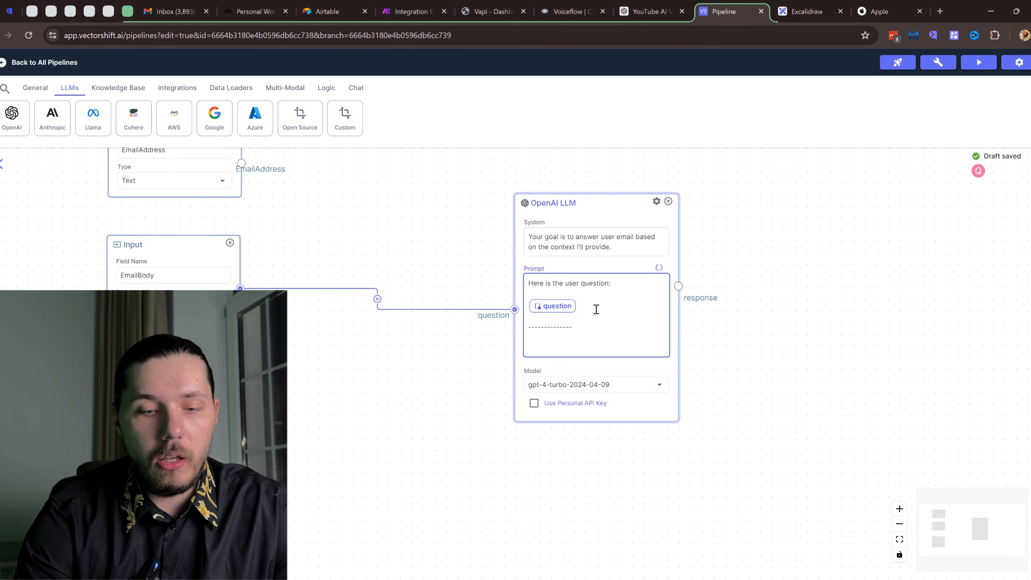
Step: Append "Here is the context:" to the prompt, followed by a {{context}} variable on its own line
type("Gere")
type("Here is the co")
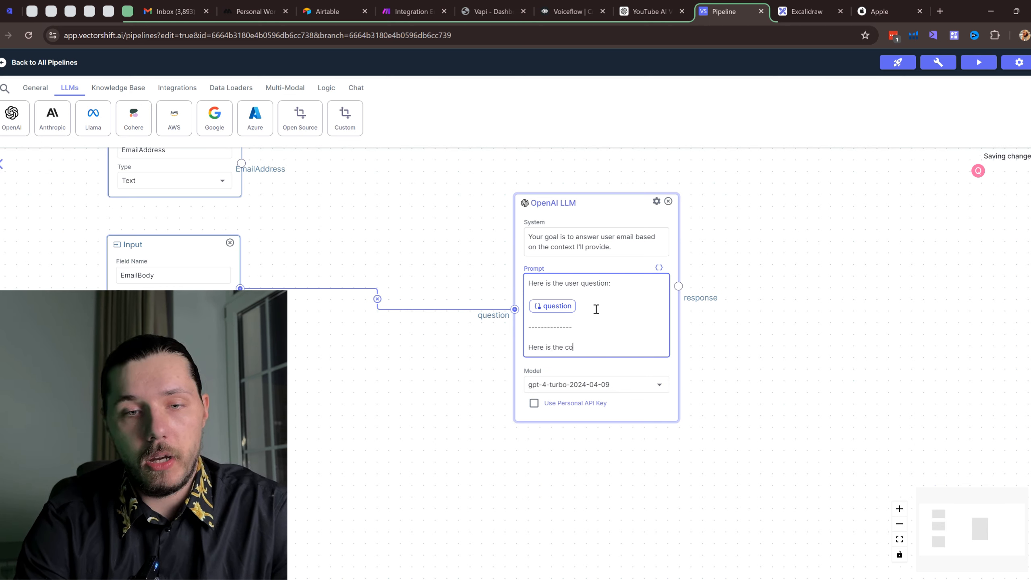
type("ntext:")
key("Return")
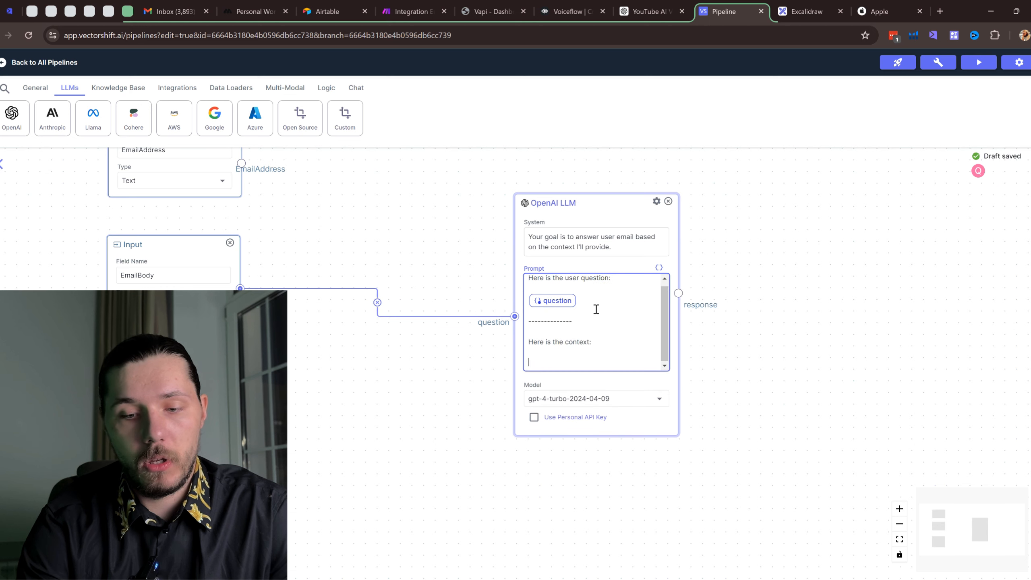
type("{{contex")
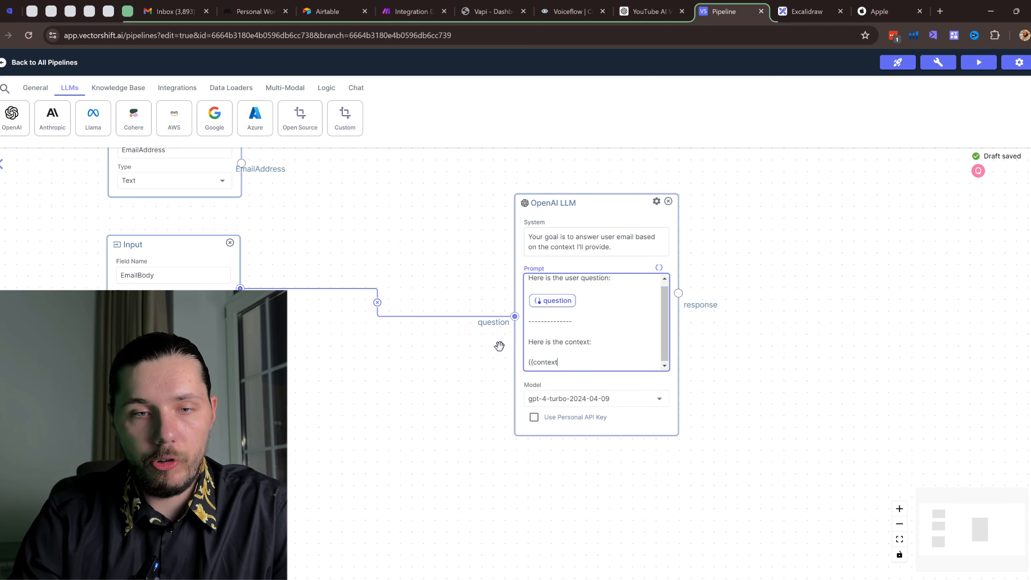
type("t")
left_click(592, 364)
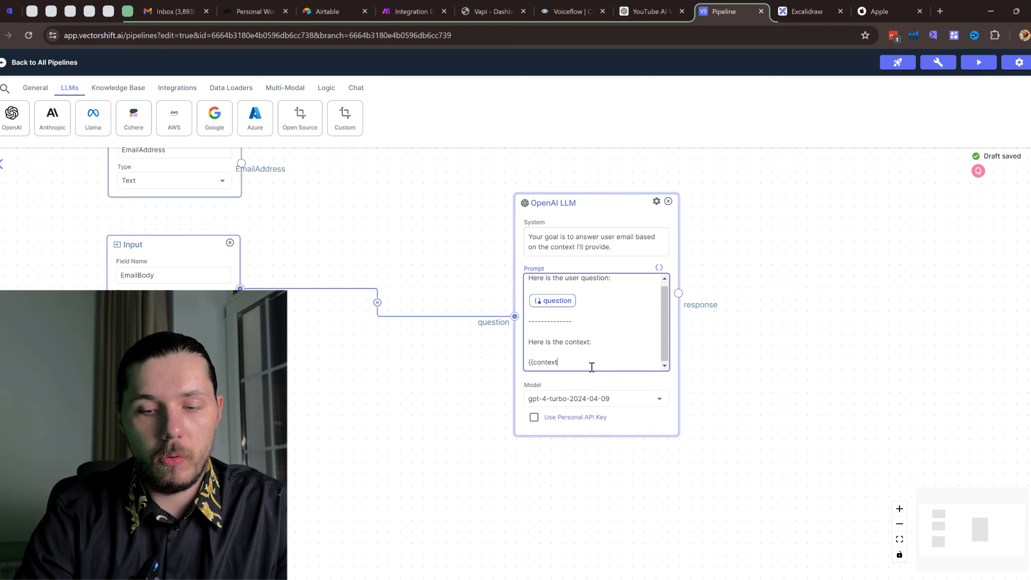
type("}}")
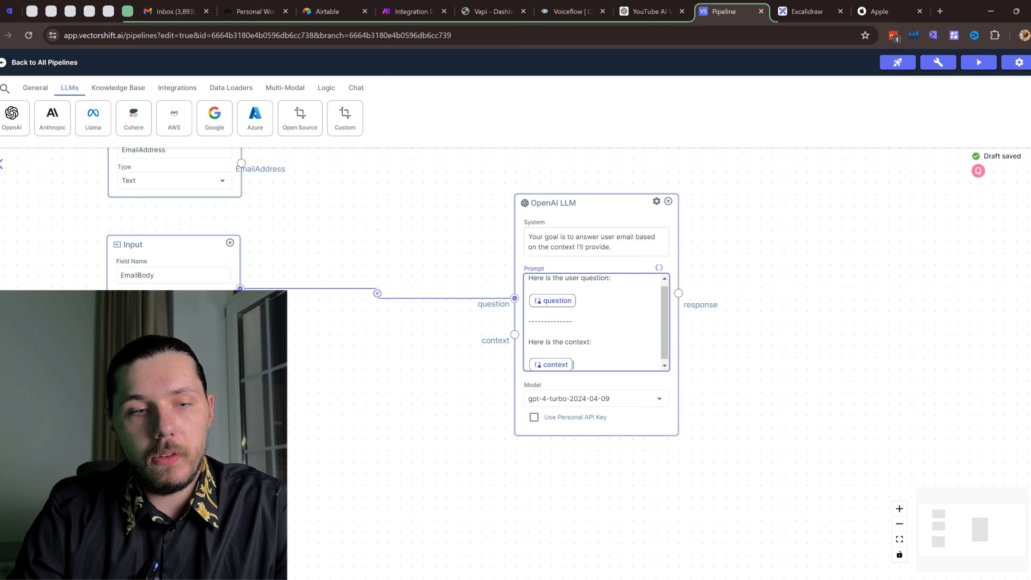
Step: Move the OpenAI LLM node farther from the inputs and add a Semantic Search node in the space between them
left_click_drag(239, 440, 312, 435)
scroll(406, 392, "down", 3)
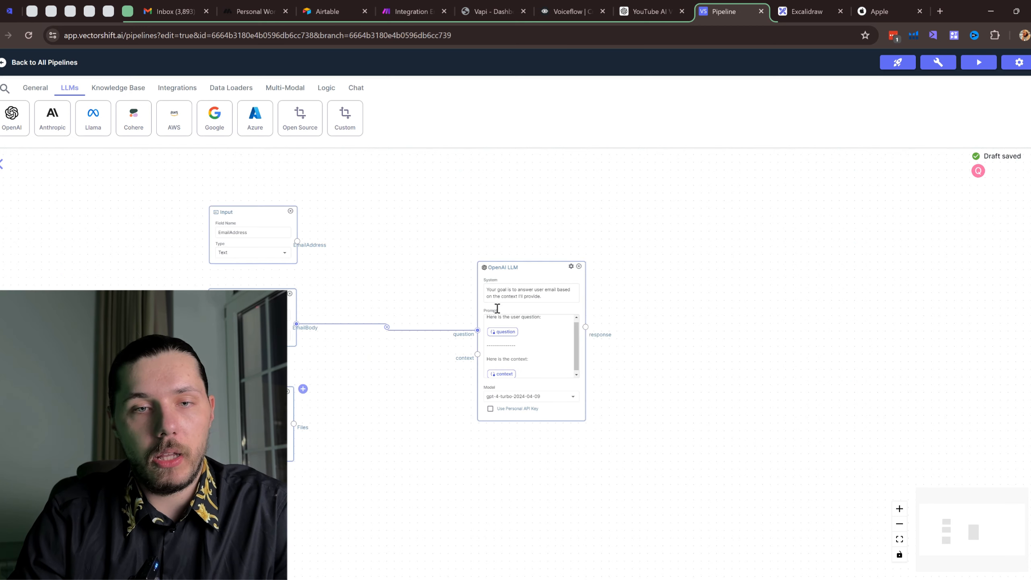
left_click_drag(534, 272, 606, 267)
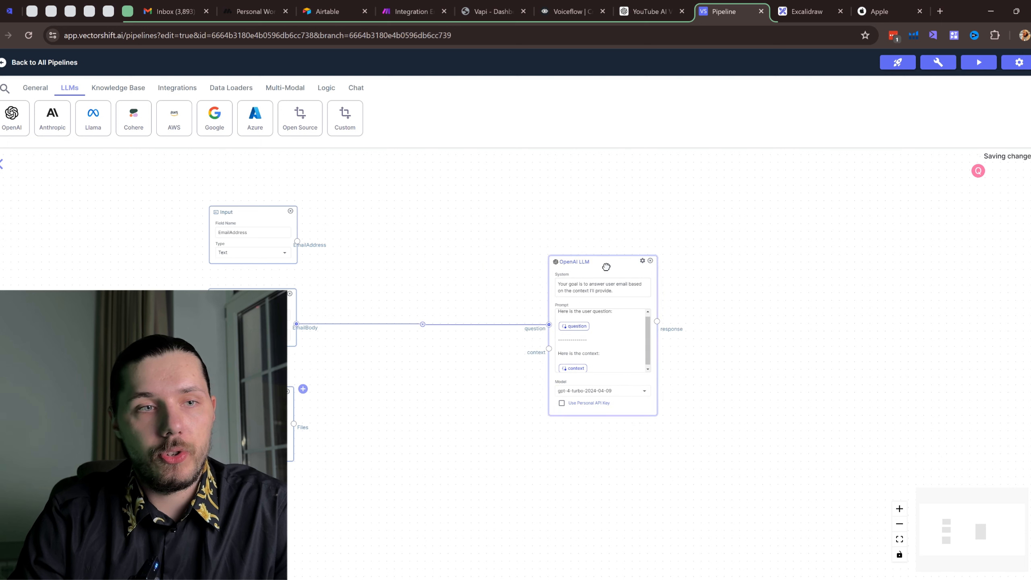
left_click(140, 93)
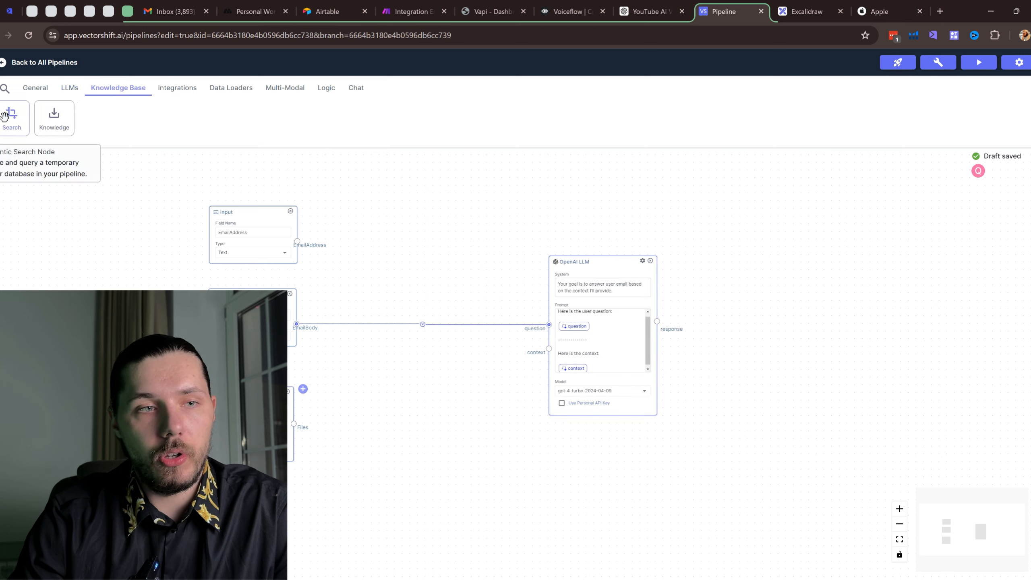
left_click_drag(12, 115, 407, 395)
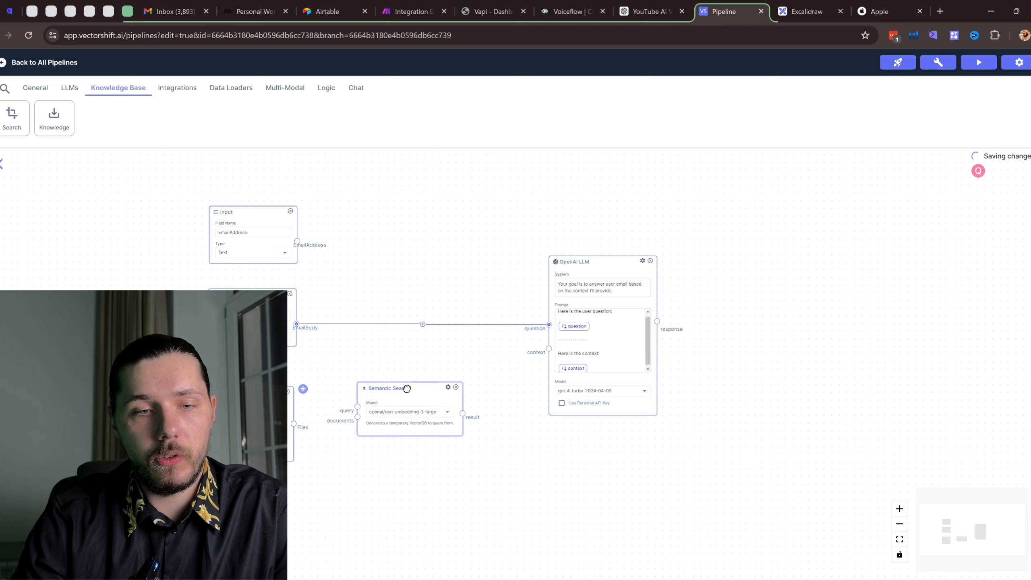
Step: Wire the Semantic Search node by connecting Files to documents, EmailBody to query, and result to the LLM's context input
scroll(350, 383, "up", 3)
left_click_drag(268, 295, 276, 306)
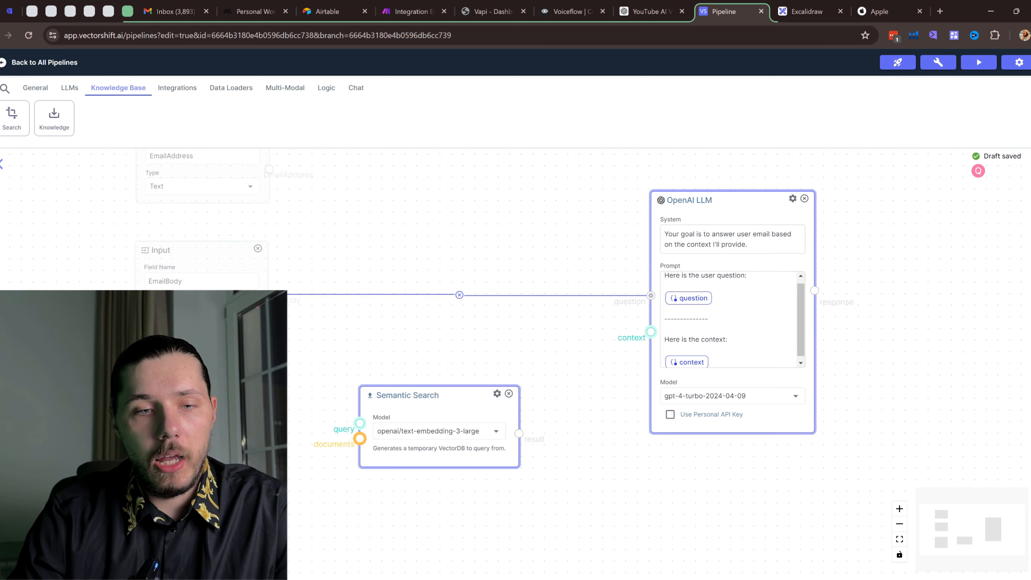
left_click_drag(361, 440, 361, 440)
left_click_drag(425, 401, 442, 400)
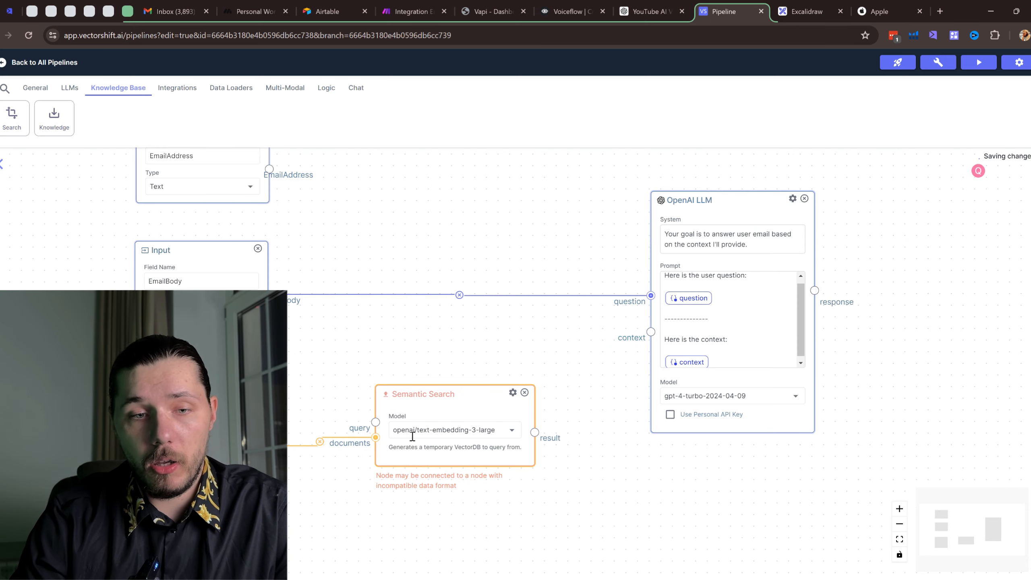
left_click_drag(268, 292, 376, 422)
left_click_drag(535, 430, 651, 332)
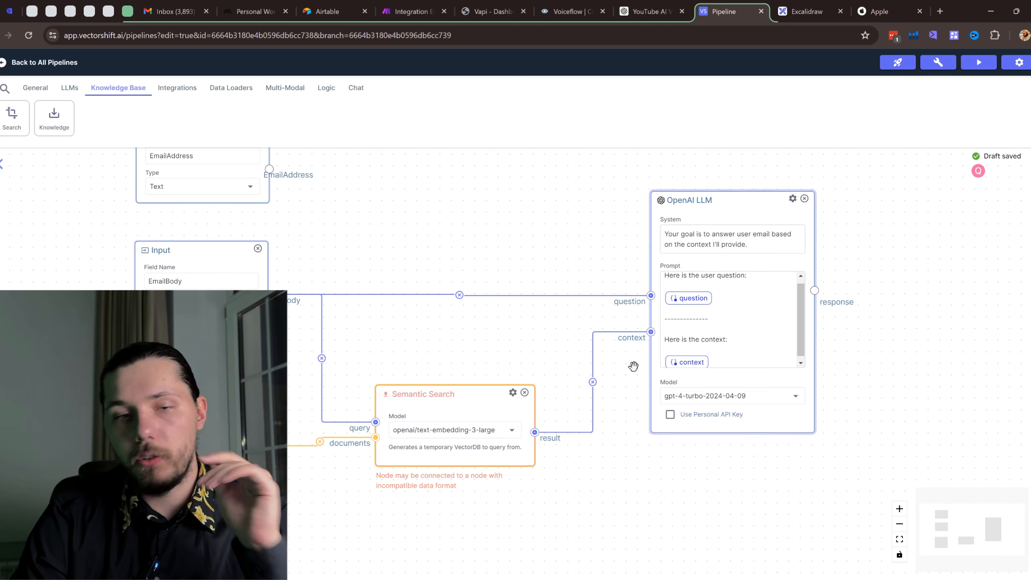
left_click(483, 430)
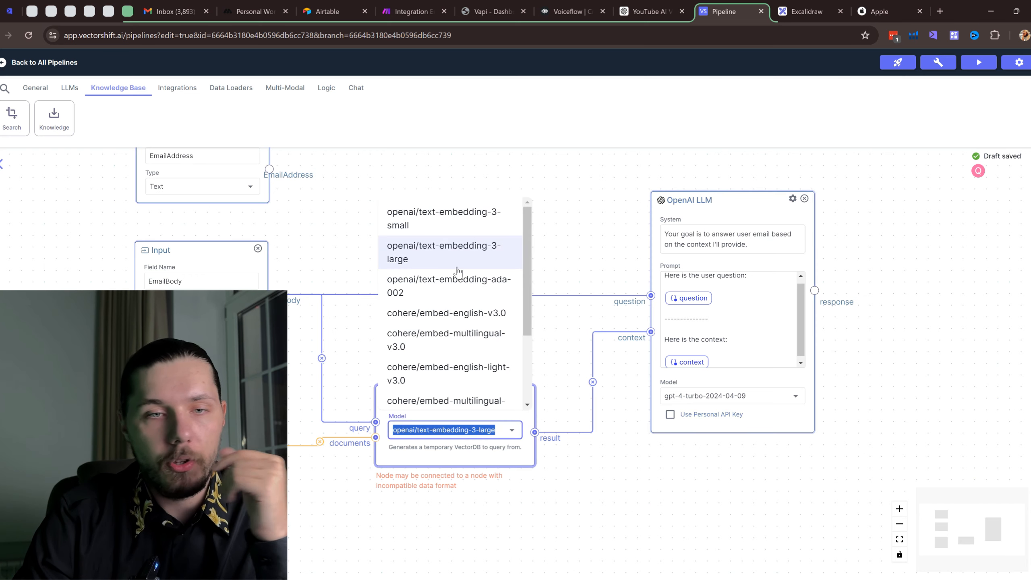
left_click(591, 209)
Step: Set the OpenAI LLM node's model to gpt-4o
left_click_drag(592, 210, 438, 263)
scroll(483, 278, "down", 2)
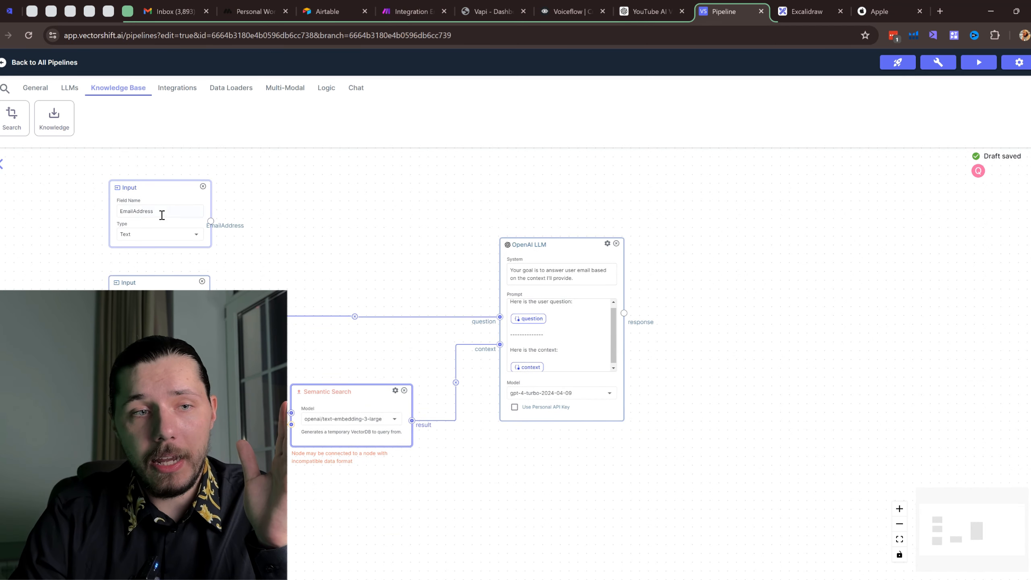
left_click_drag(347, 222, 282, 213)
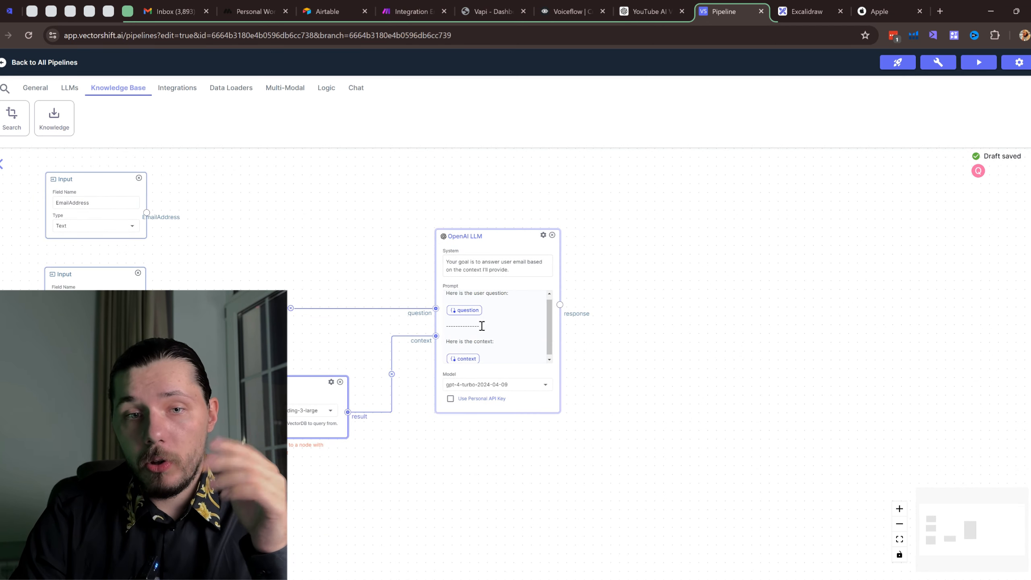
left_click(509, 352)
scroll(510, 400, "up", 5)
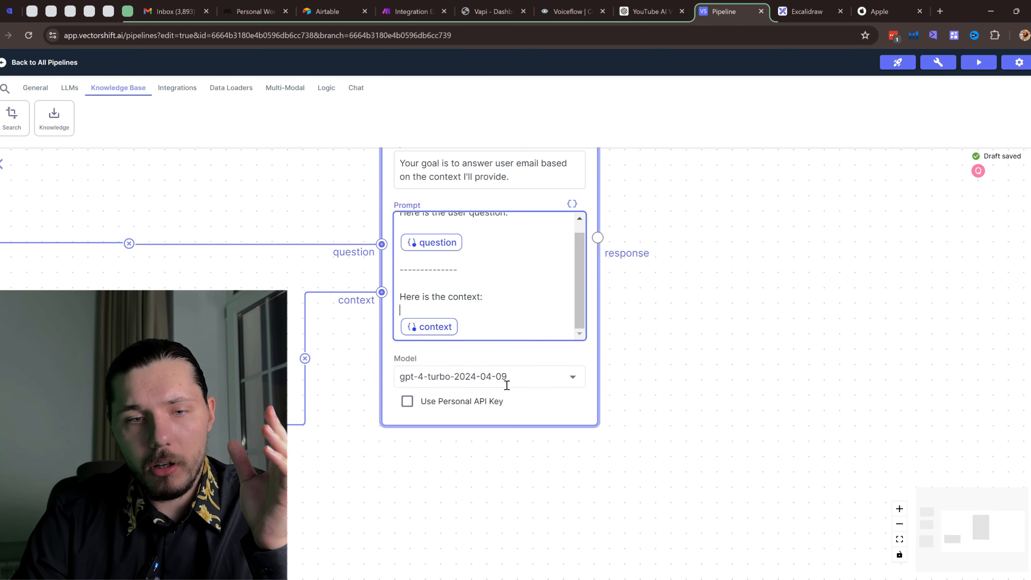
left_click(506, 381)
left_click(459, 562)
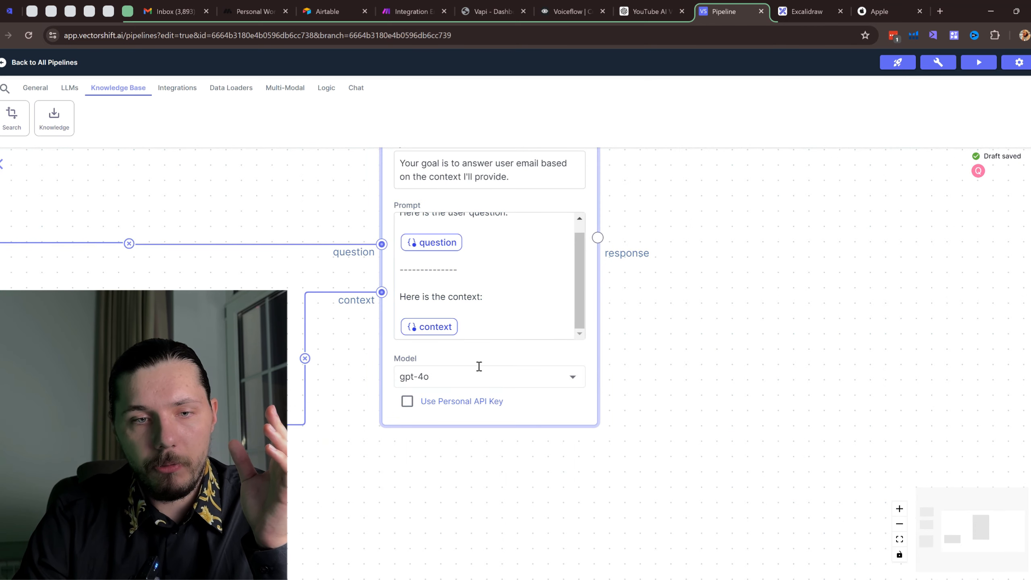
Step: Add another dashed separator line below the context variable in the prompt
left_click(502, 330)
type("----")
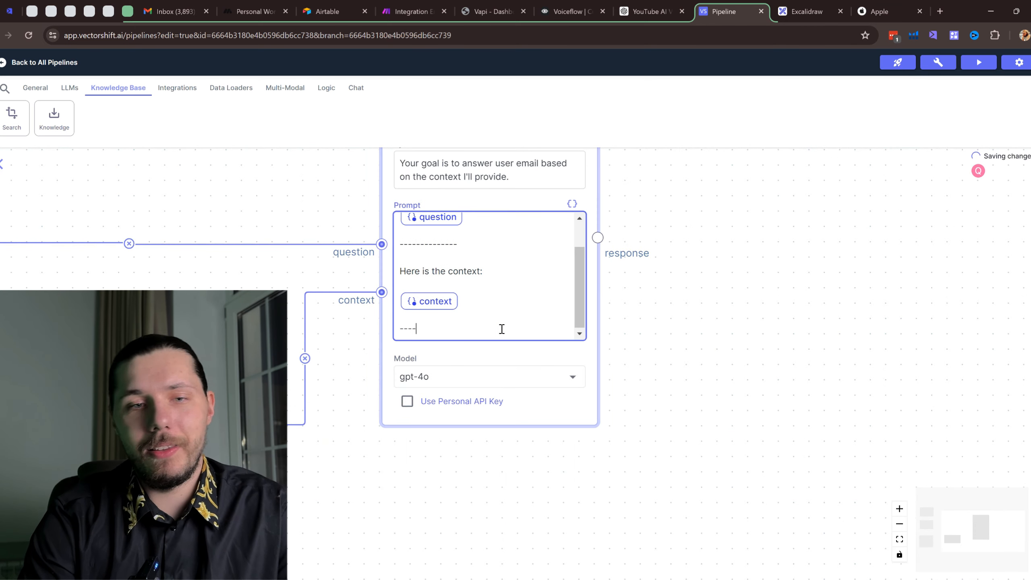
type("---------")
key("Return")
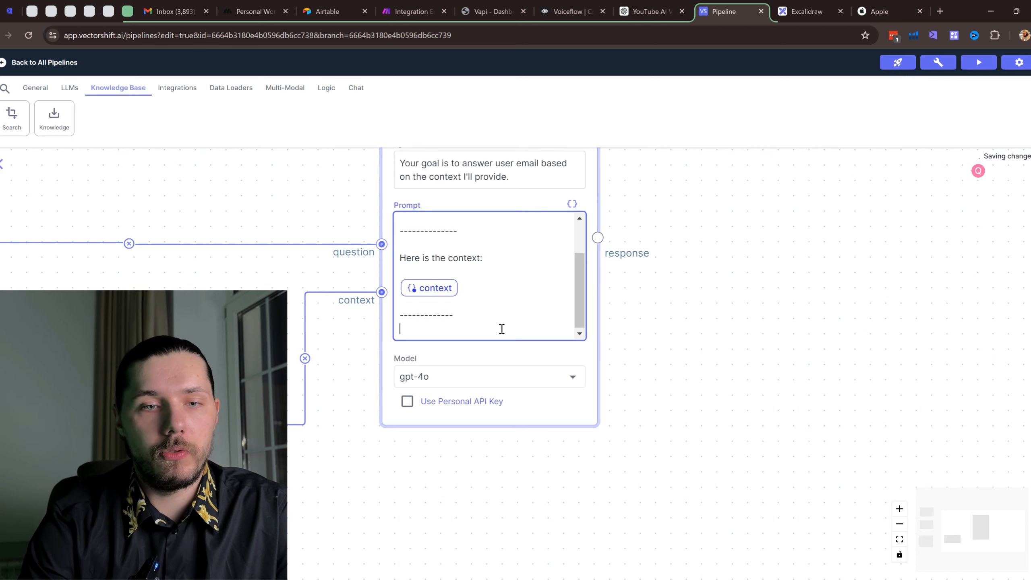
Step: Add the instruction "Your response must be in 2 sentences." below the last separator in the prompt
type("Your ")
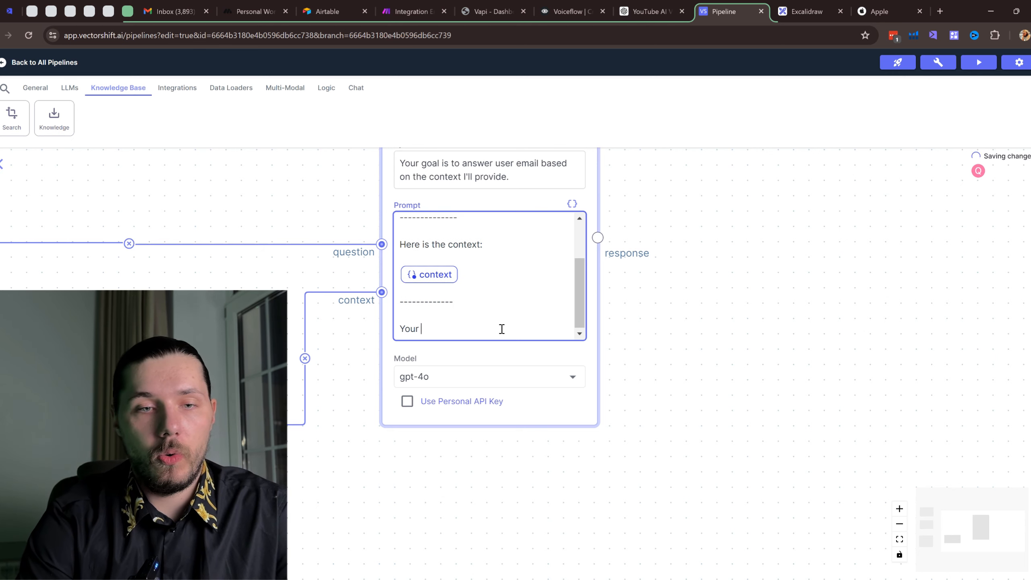
type("response")
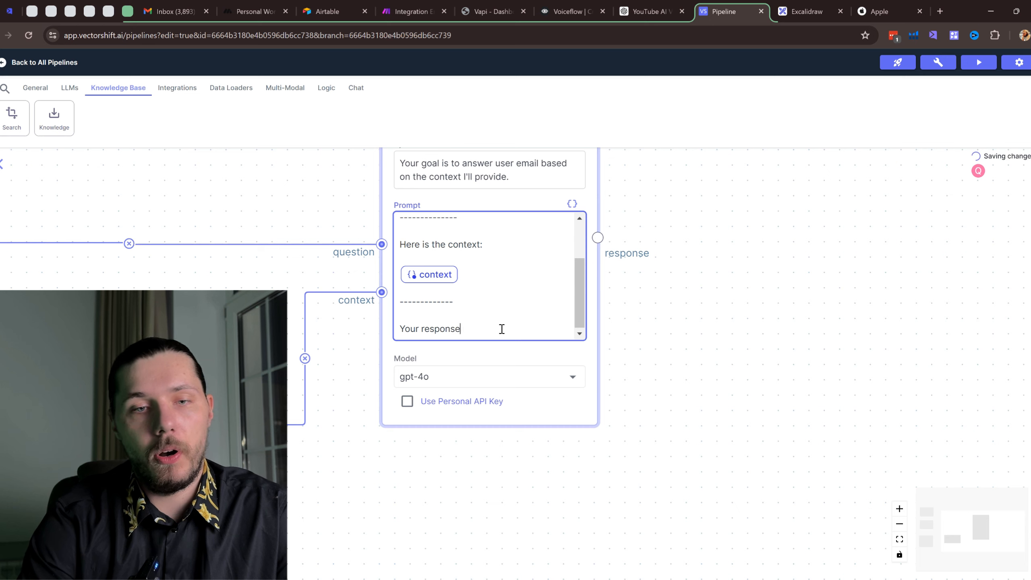
type(" my")
key("BackSpace")
type("ust be ")
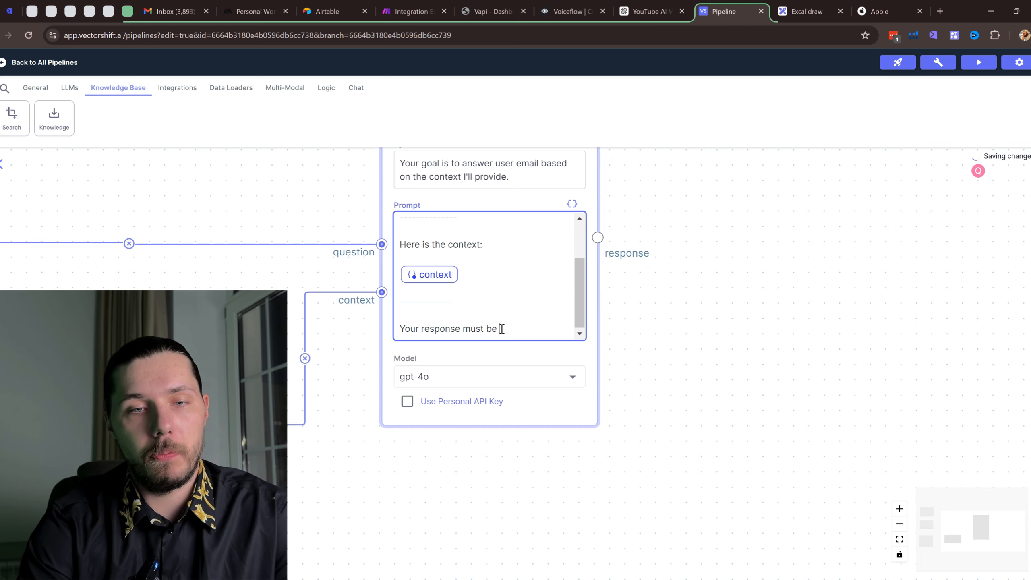
type("in 2 sentenc")
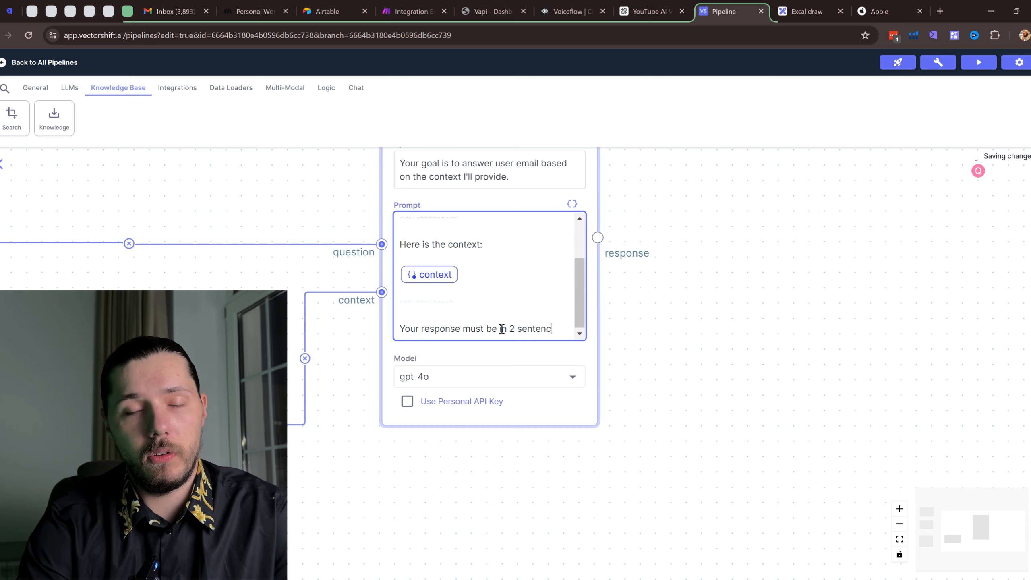
type("es,")
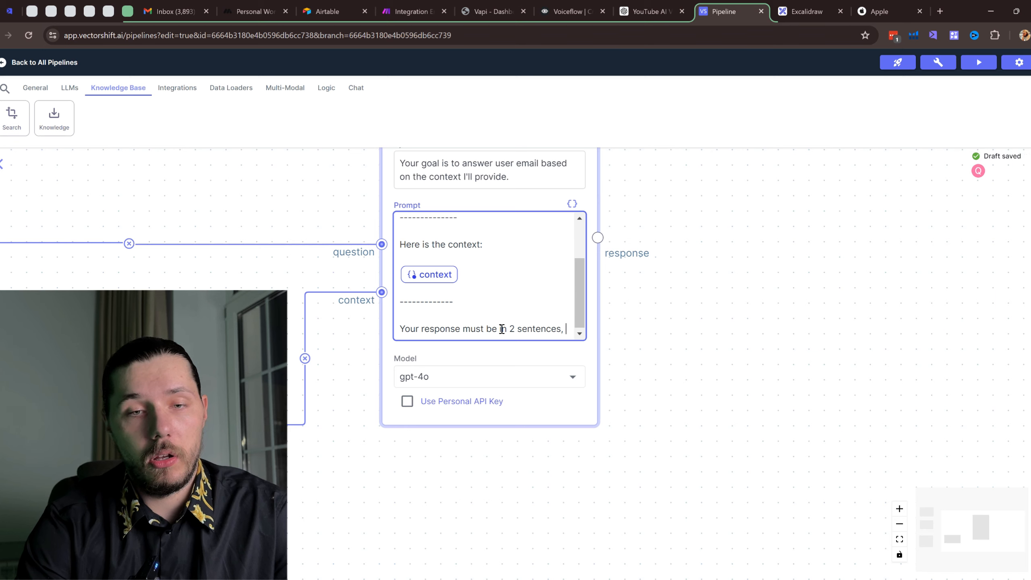
key("BackSpace")
key("BackSpace")
type(".")
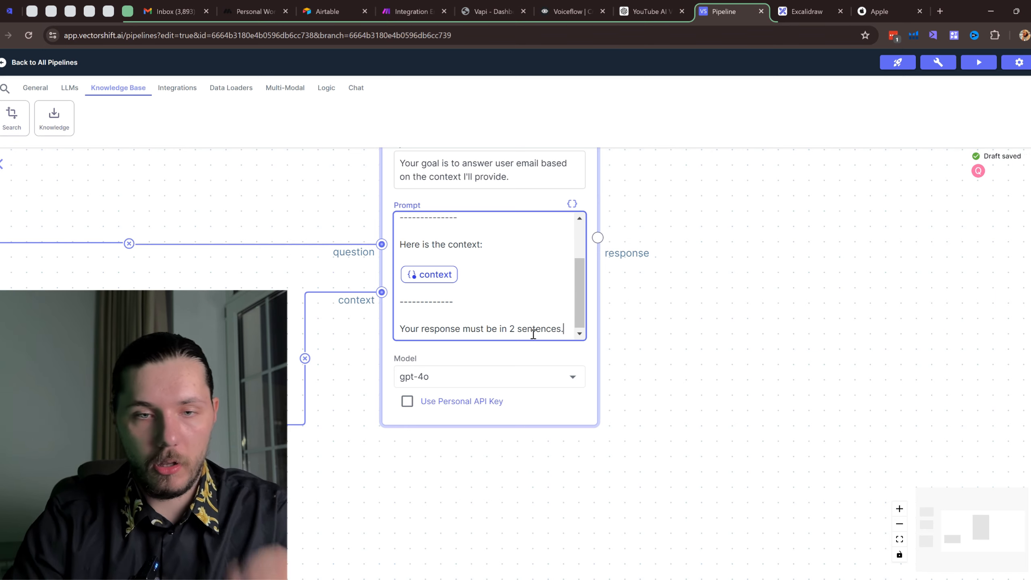
Step: Extend the closing prompt instruction so that it continues after "2 sentences" with "and add 2 relevant emojies."
key("BackSpace")
type("and ddd")
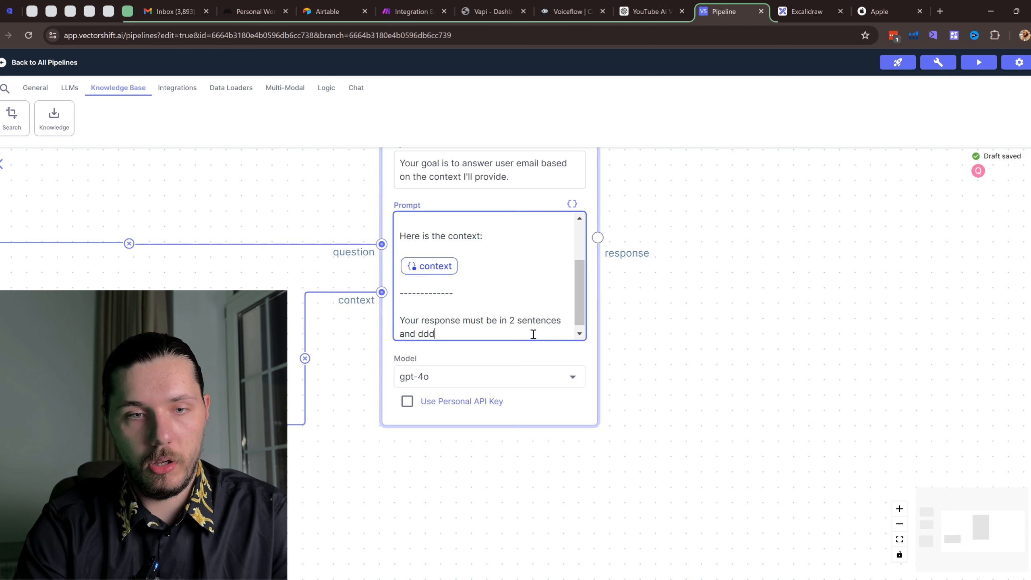
key("BackSpace")
key("BackSpace")
key("BackSpace")
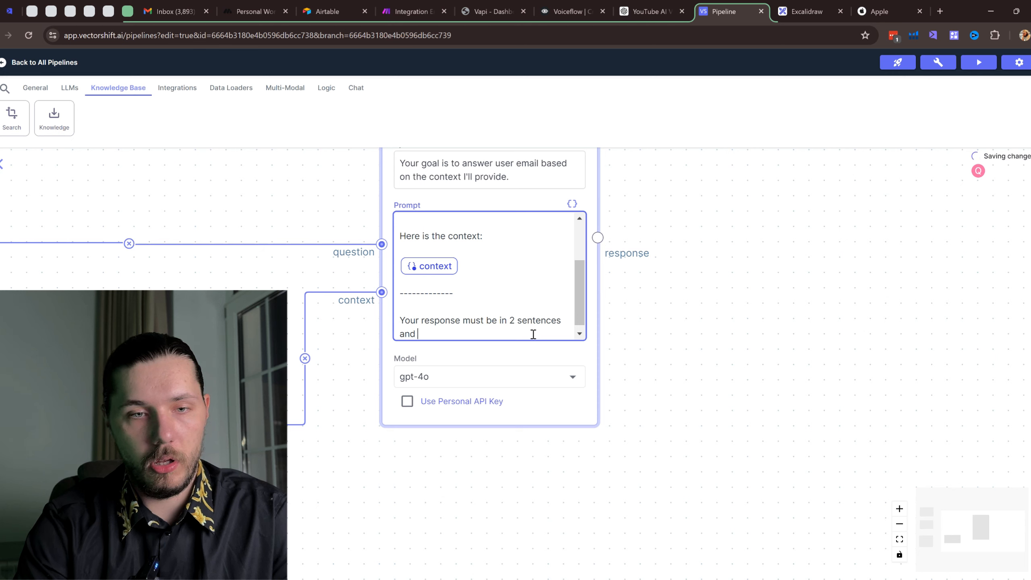
type("add 1 winter")
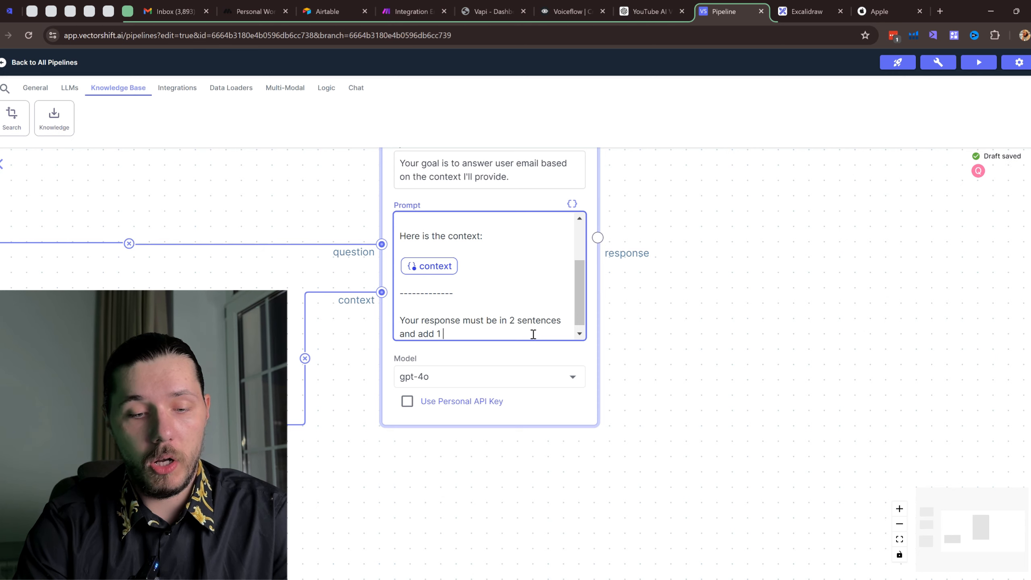
key("BackSpace")
key("BackSpace")
key("BackSpace")
key("BackSpace")
key("BackSpace")
key("BackSpace")
key("BackSpace")
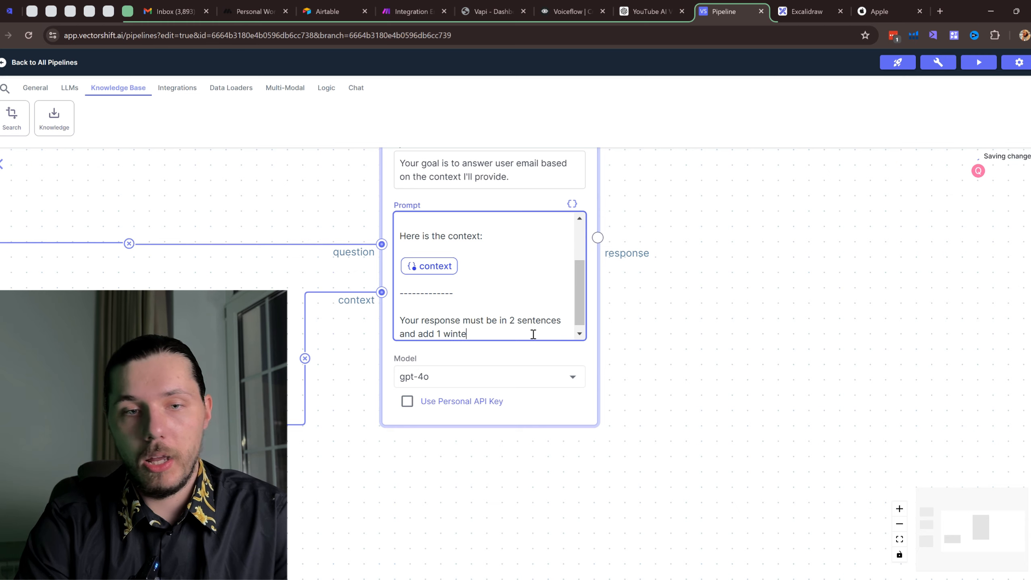
key("BackSpace")
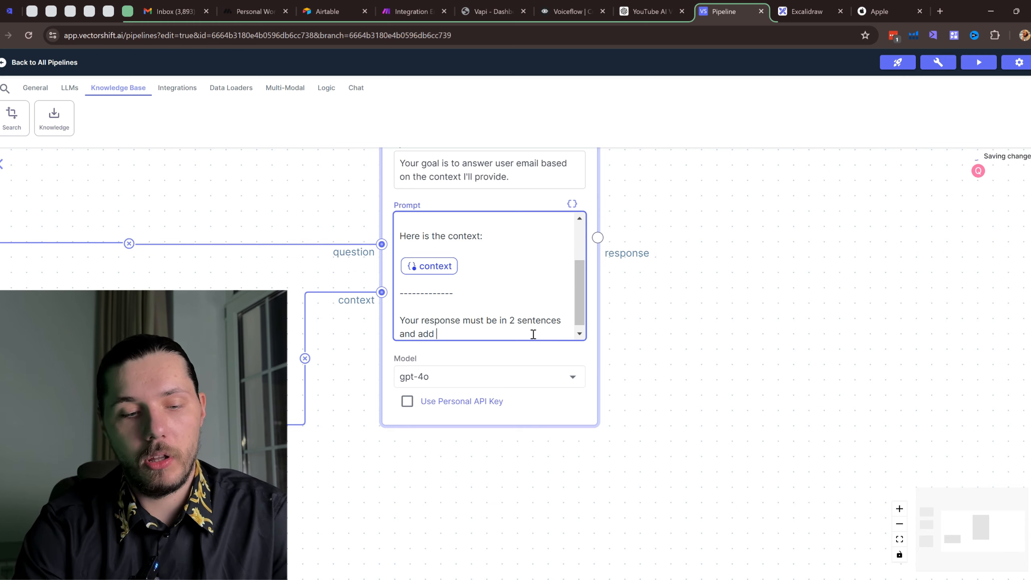
type("2 rele")
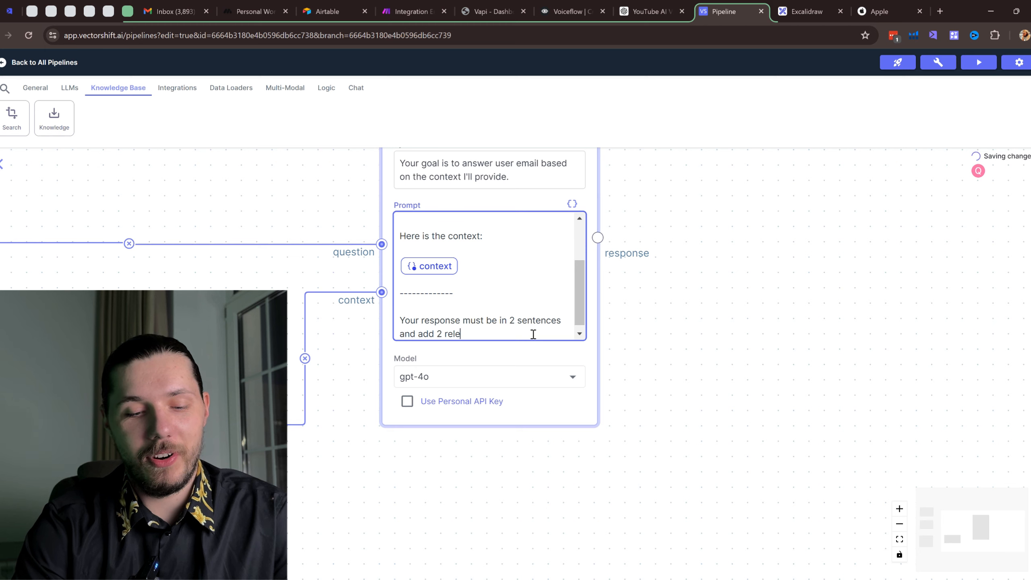
type("vant emojies.")
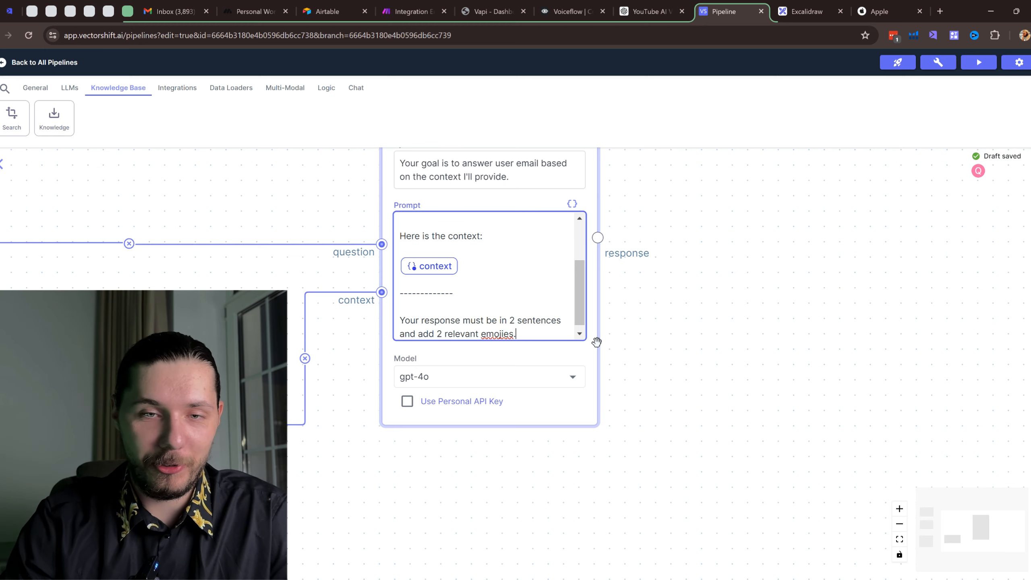
Step: Display the integration nodes that can be connected after the OpenAI LLM node in the pipeline
scroll(597, 342, "down", 3)
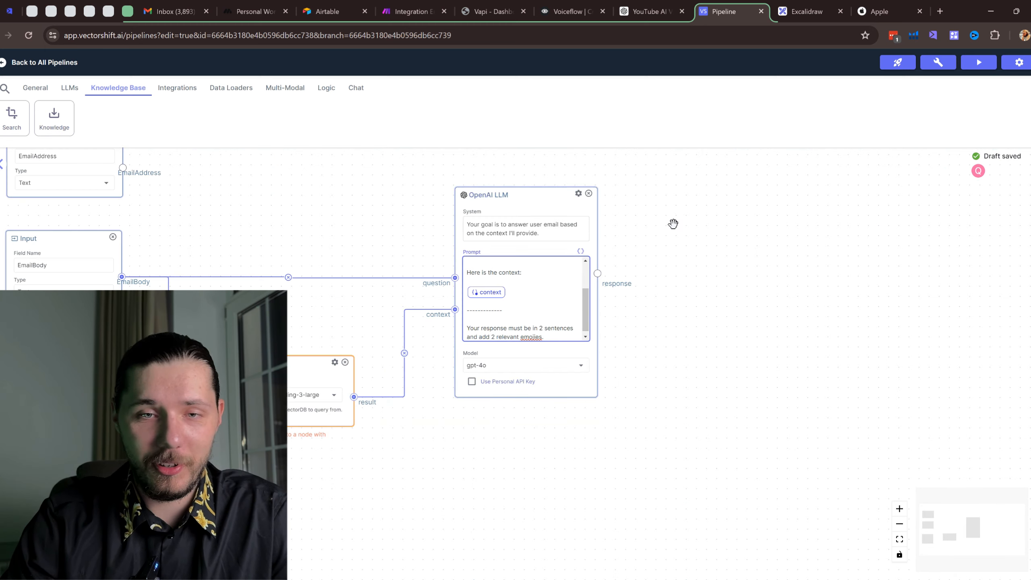
left_click_drag(662, 228, 602, 291)
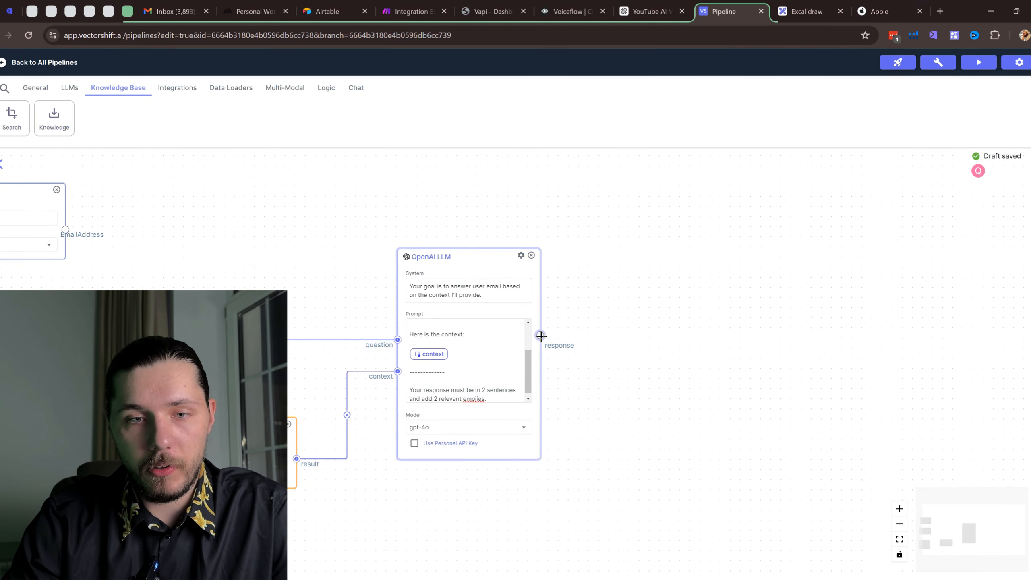
left_click(177, 88)
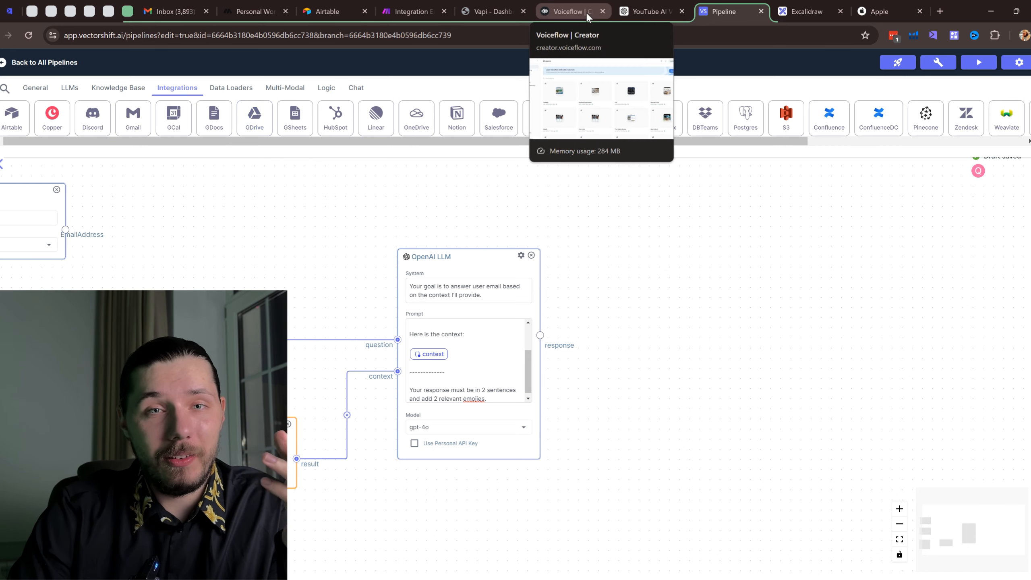
left_click(553, 13)
left_click(731, 11)
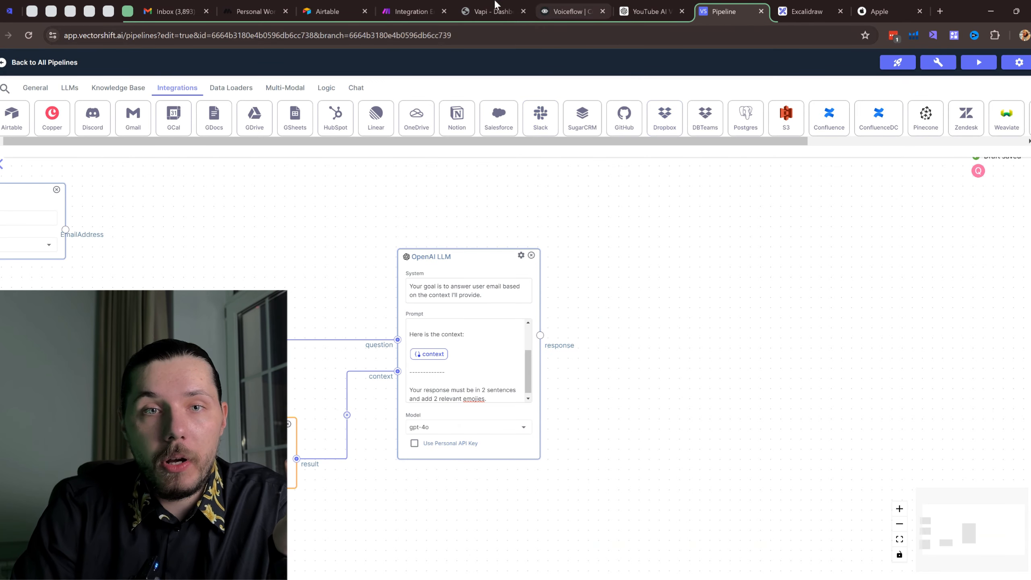
Step: Switch to Make and delete all the Email and OpenAI modules from the scenario
left_click(409, 11)
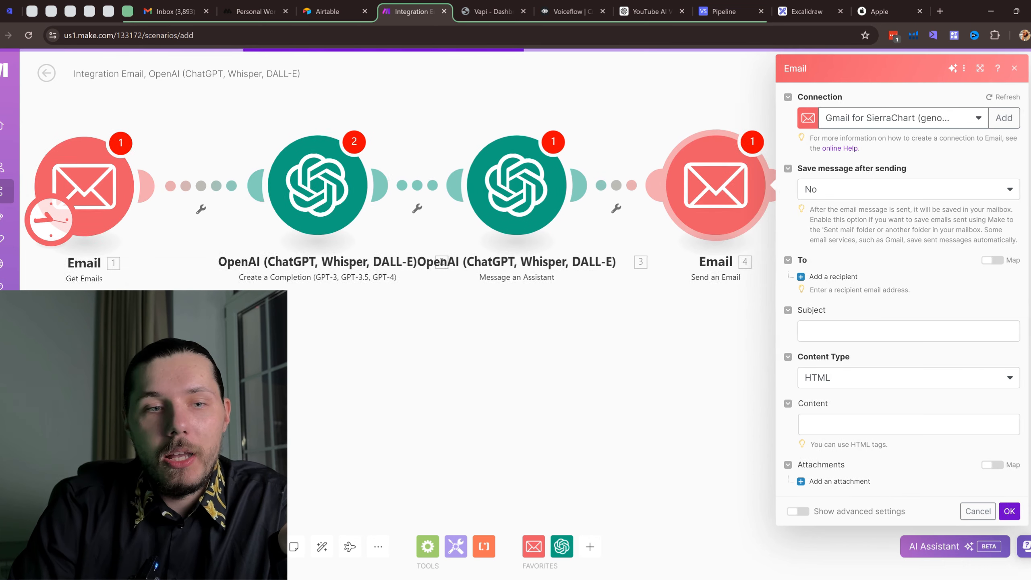
scroll(507, 304, "down", 3)
left_click(522, 333)
left_click_drag(716, 289, 107, 150)
key("Delete")
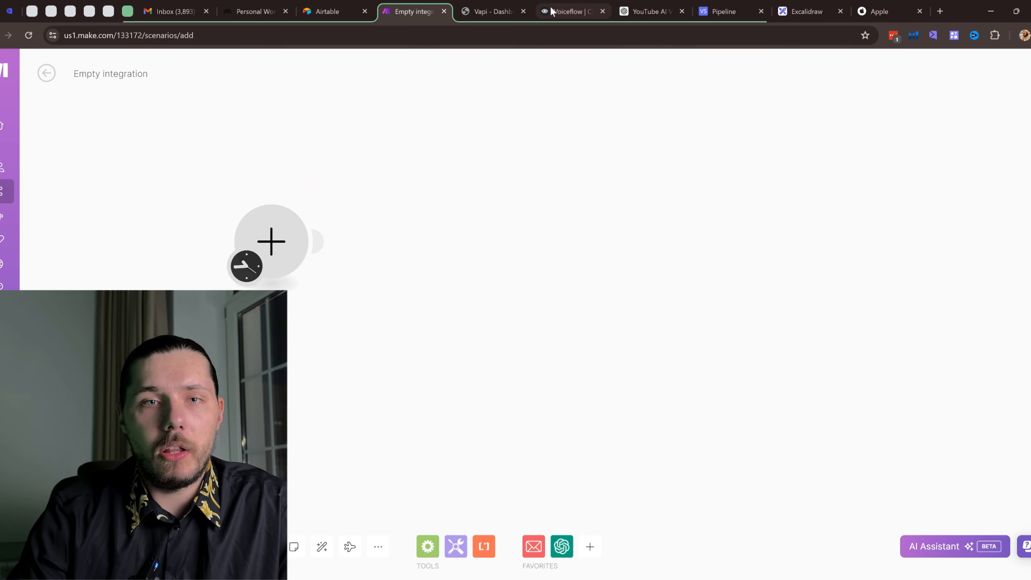
Step: Switch to Voiceflow and open the Home workflow of the Toolway agent
left_click(507, 10)
left_click(577, 9)
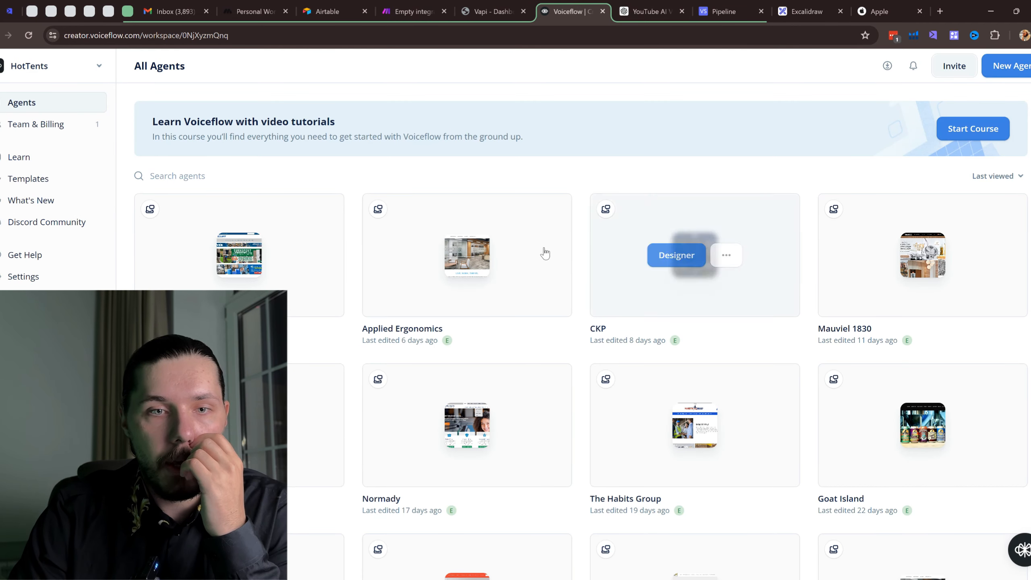
left_click(220, 255)
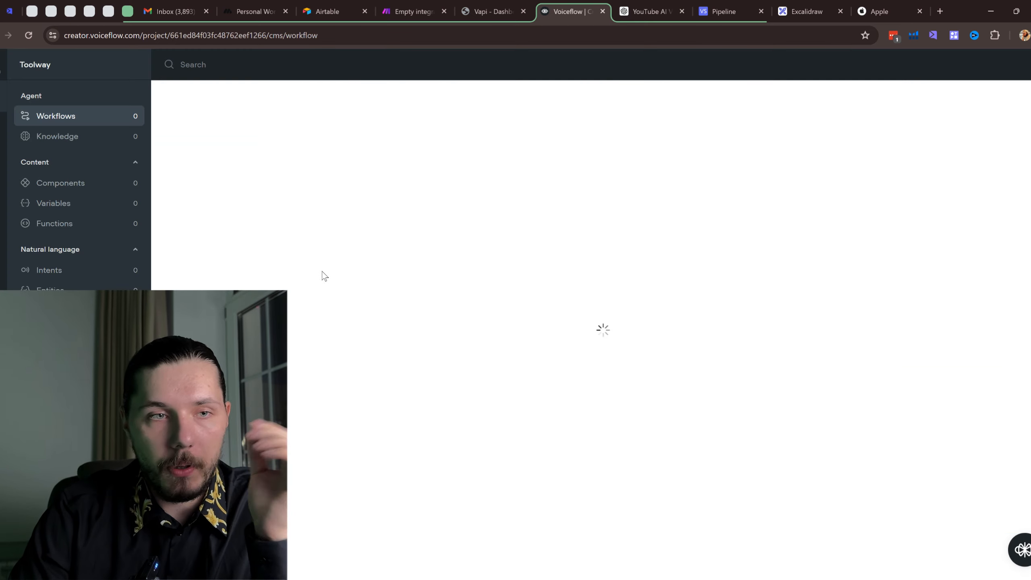
double_click(244, 144)
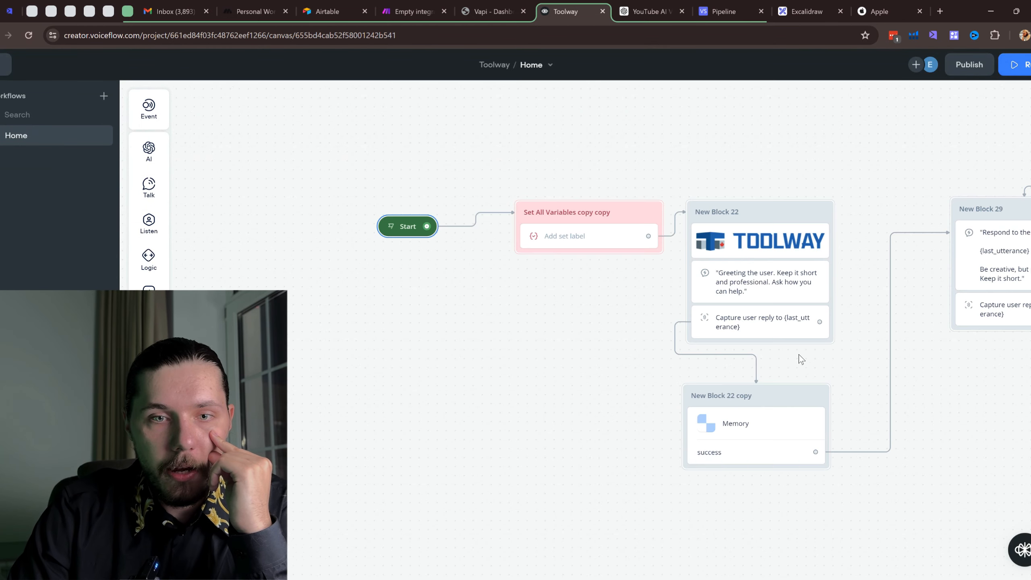
Step: Follow the Toolway workflow to the Airtable API request block and inspect its settings and available request methods
scroll(801, 360, "down", 3)
left_click_drag(972, 417, 630, 200)
left_click_drag(752, 183, 349, 144)
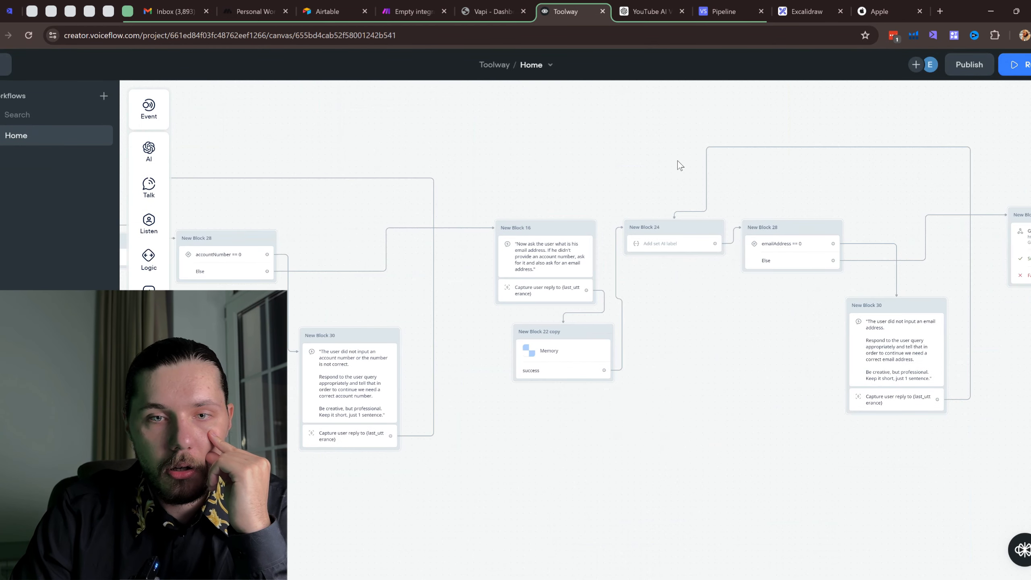
scroll(679, 163, "right", 8)
left_click(713, 199)
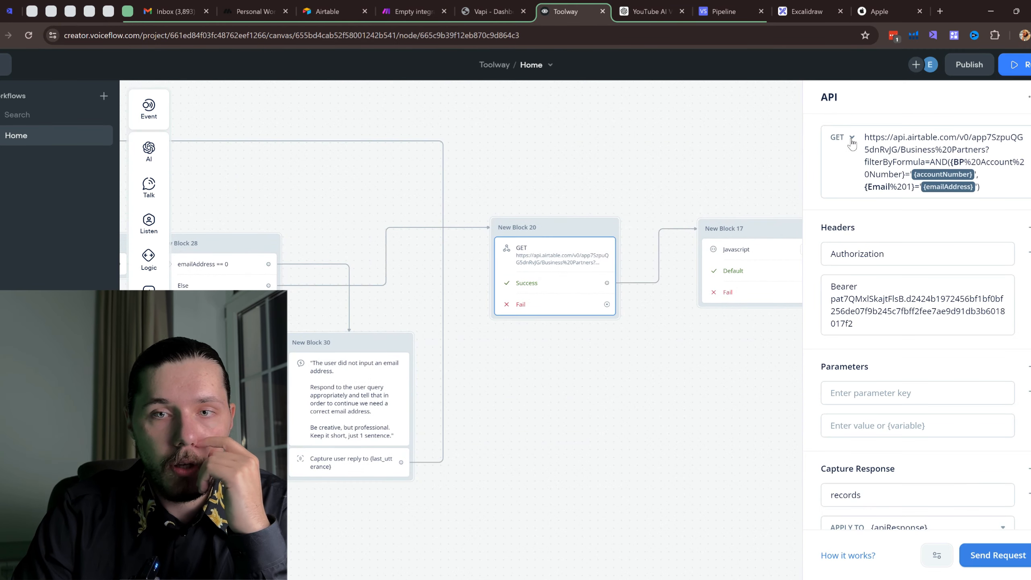
left_click(852, 140)
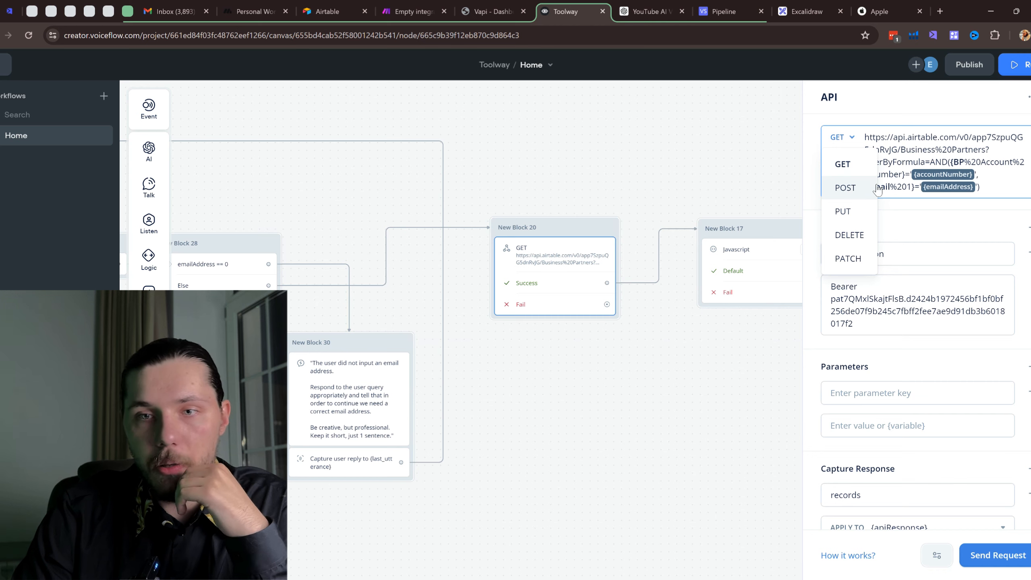
Step: Switch to Make and search for a webhook module for the empty scenario's first module
left_click(432, 5)
left_click(287, 244)
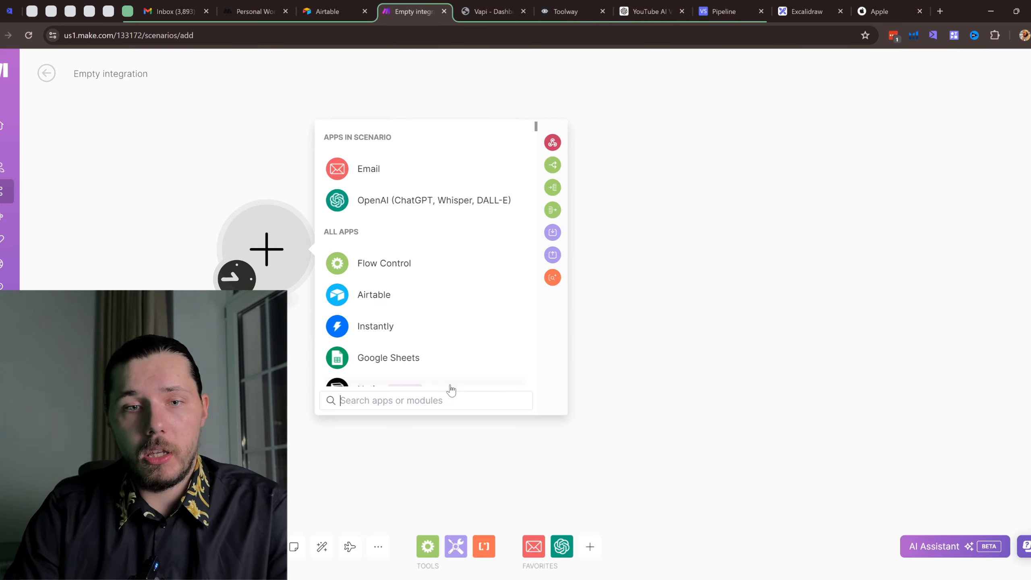
type("webho")
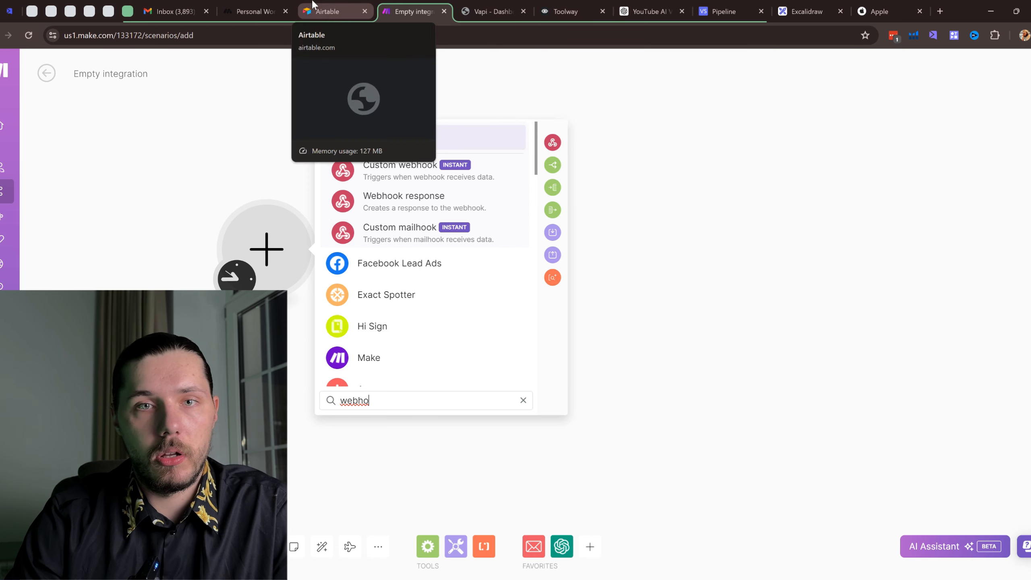
Step: Review the blocks following the API request in Voiceflow's Toolway workflow, and dismiss the module search in Make
left_click(566, 11)
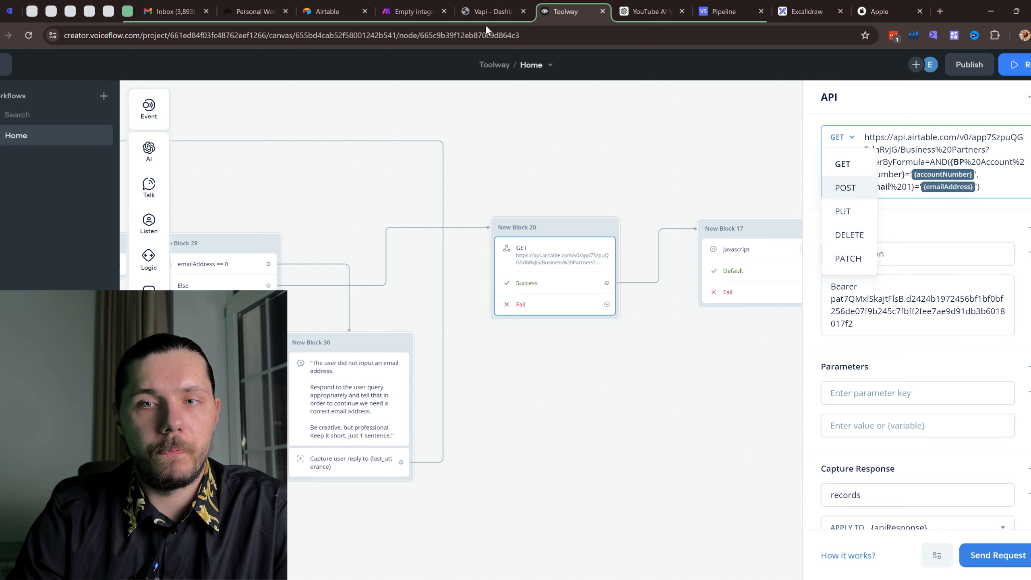
left_click_drag(677, 163, 442, 196)
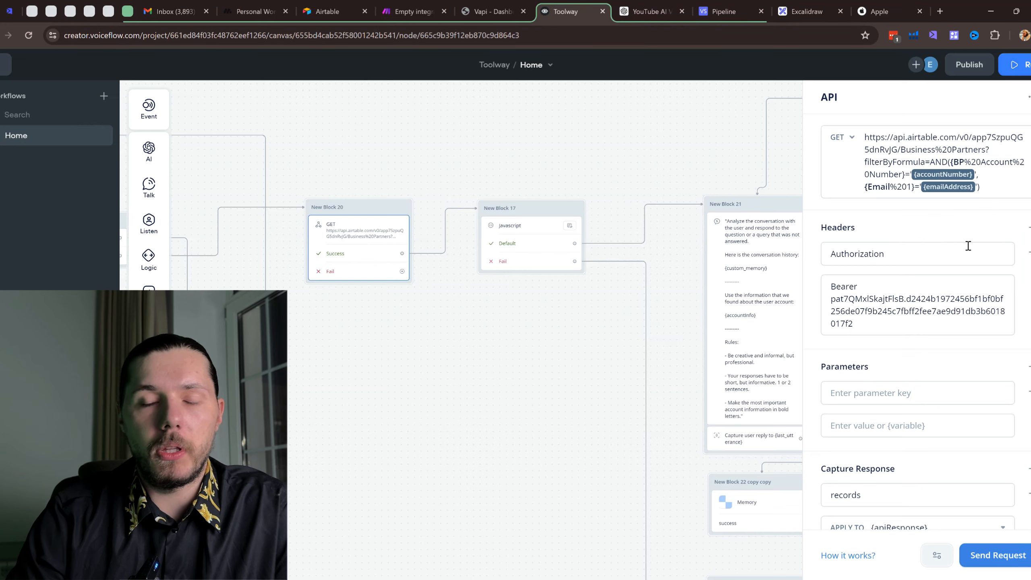
left_click(411, 11)
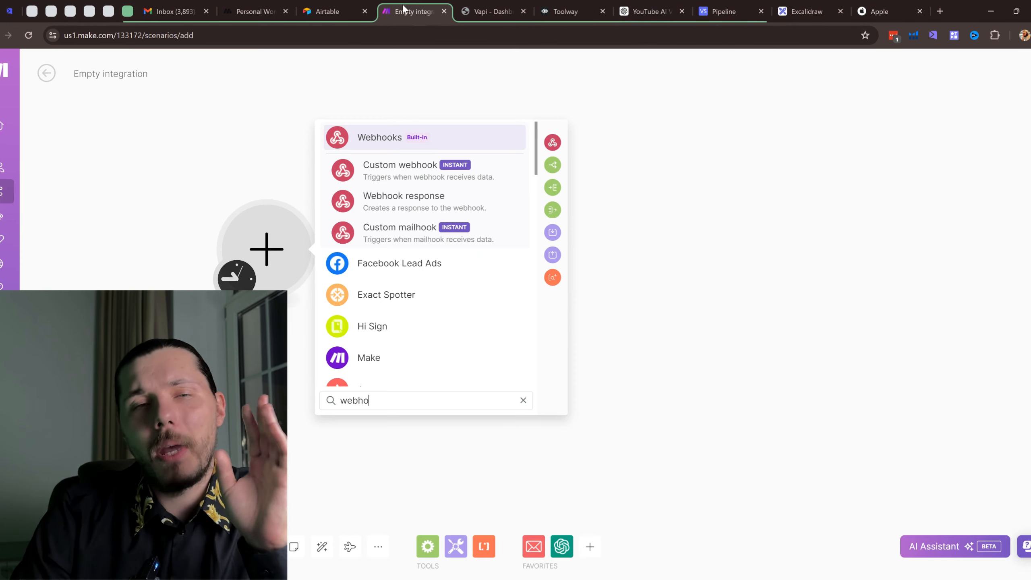
key("Escape")
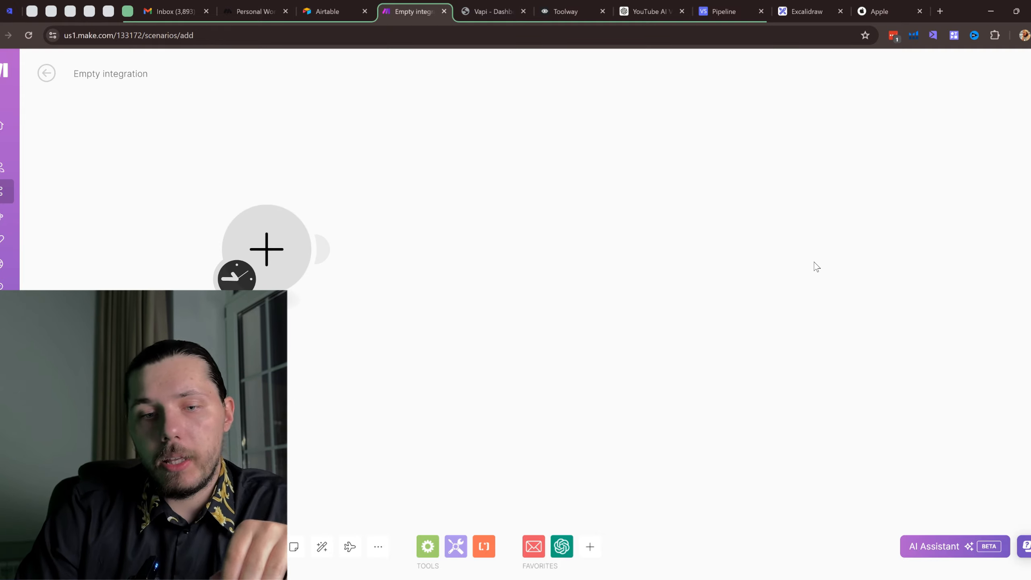
Step: Switch back to VectorShift and add a Gmail integration node to the right of the OpenAI LLM node
left_click(724, 11)
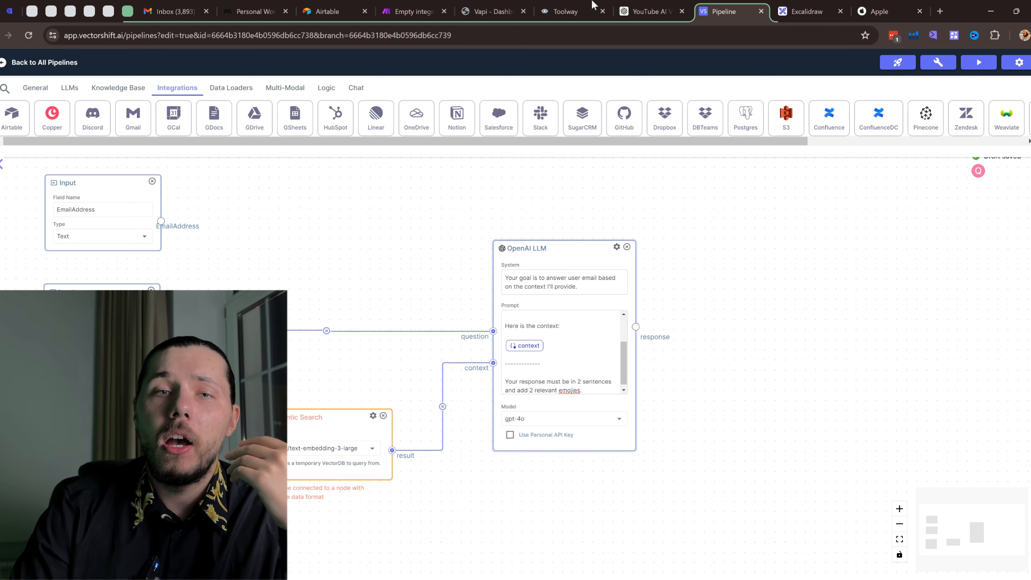
left_click_drag(668, 330, 582, 306)
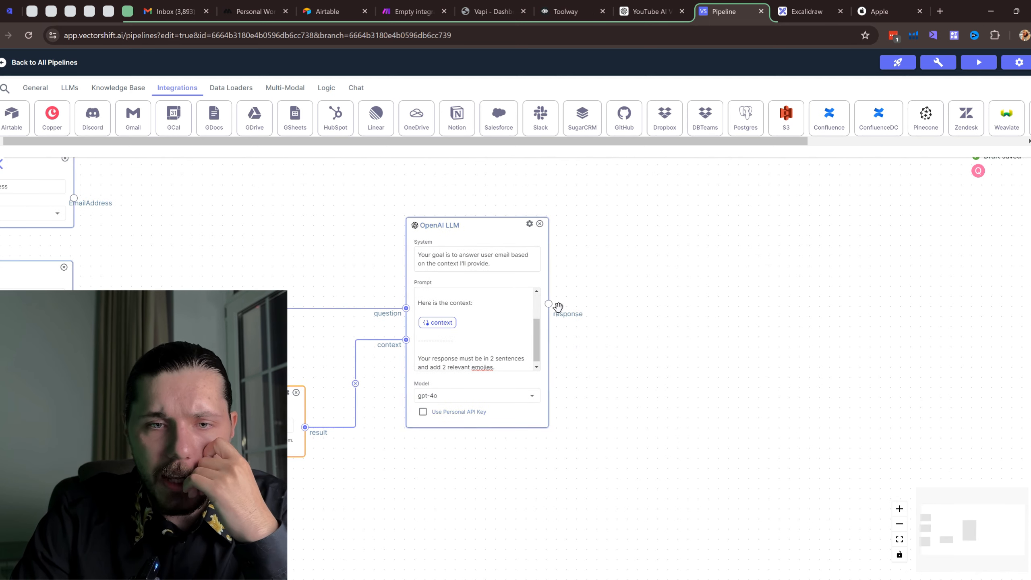
scroll(558, 306, "up", 3)
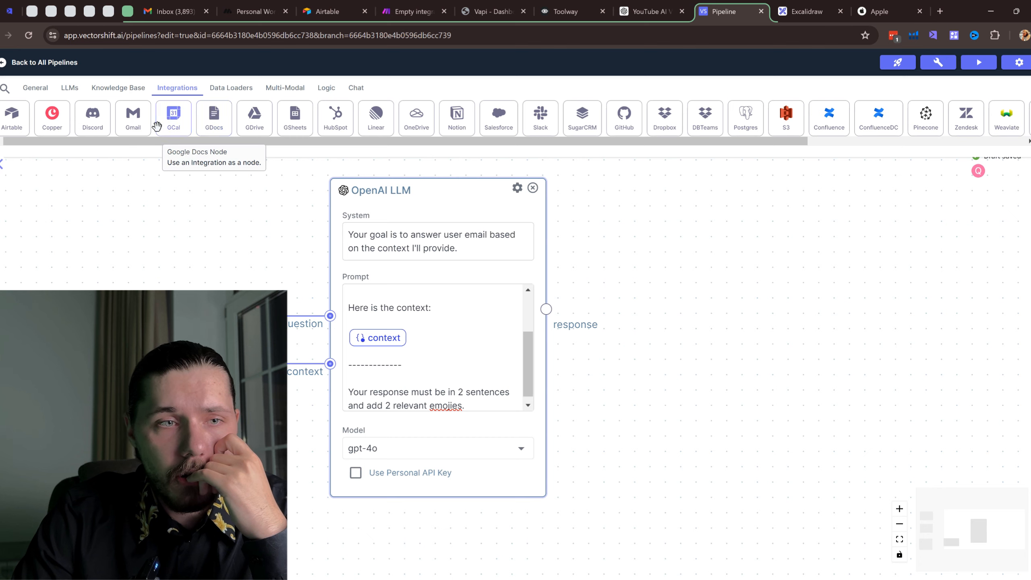
left_click_drag(134, 117, 846, 248)
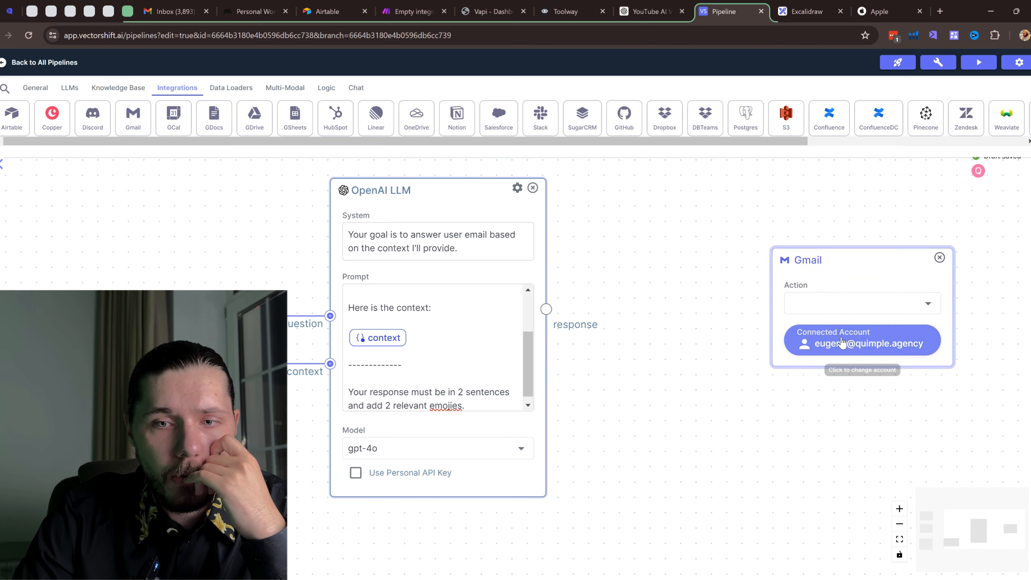
Step: Check the Gmail node's account selection and set its action to Create Email Draft
left_click(846, 344)
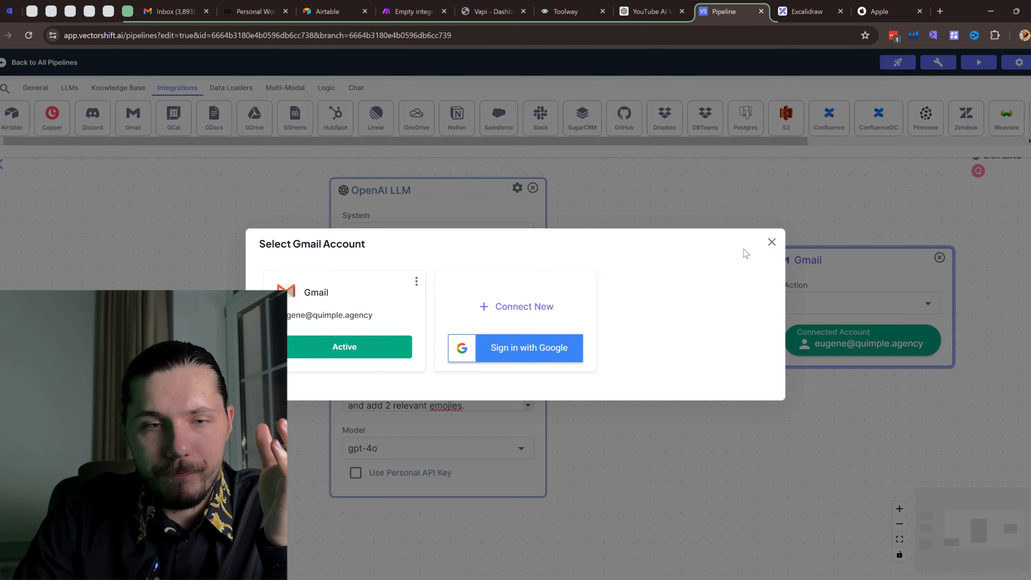
left_click(772, 242)
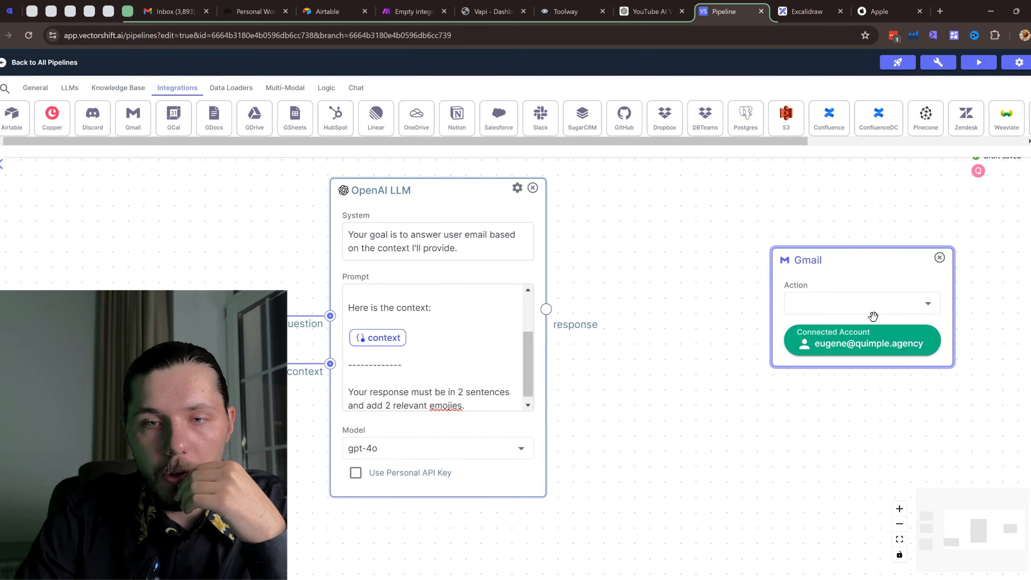
left_click(875, 307)
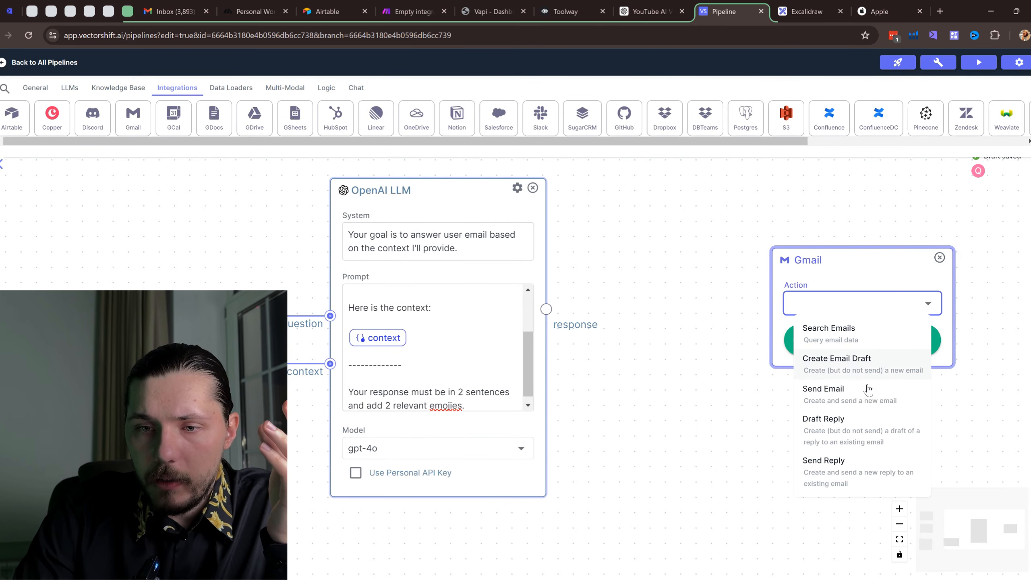
left_click(827, 371)
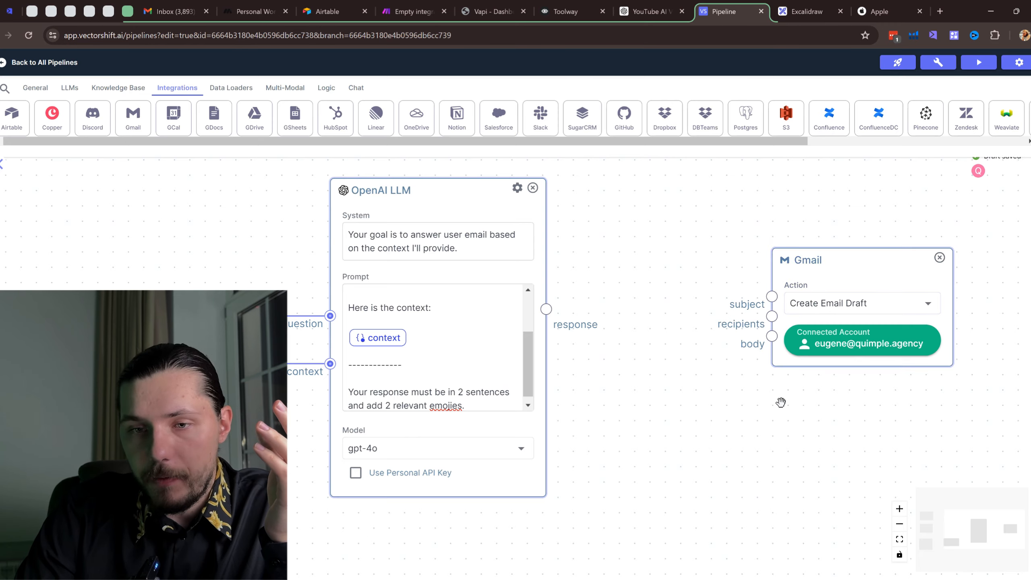
Step: Add a general Text node above and slightly left of the Gmail node
scroll(772, 400, "down", 5)
scroll(771, 341, "up", 5)
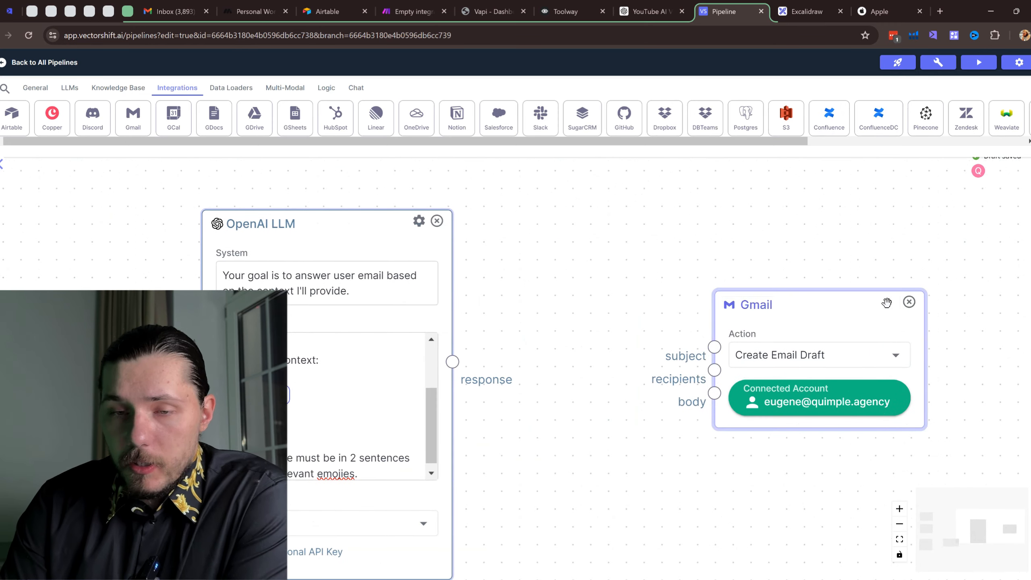
left_click_drag(849, 313, 905, 297)
scroll(794, 343, "down", 2)
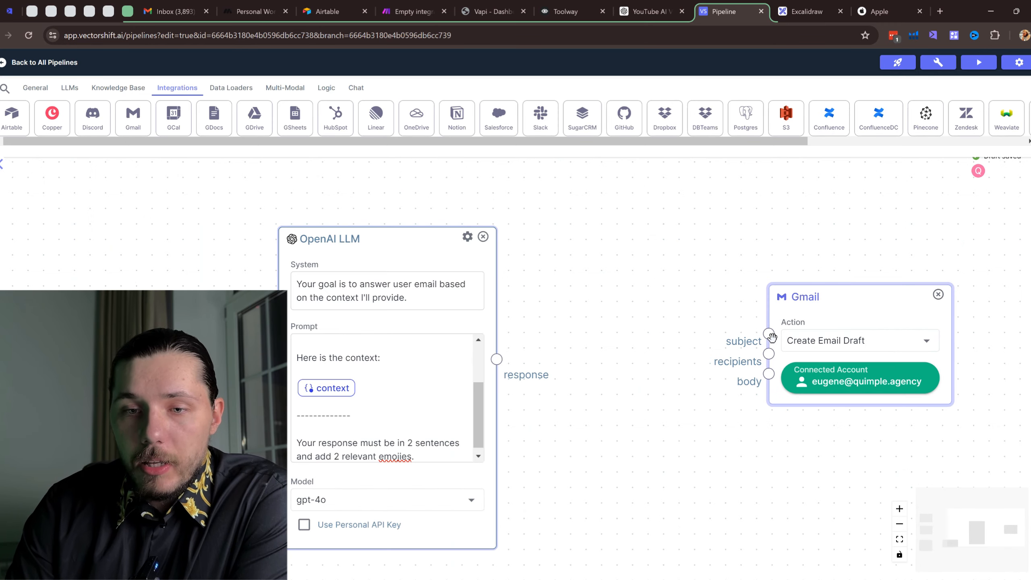
scroll(772, 383, "down", 5)
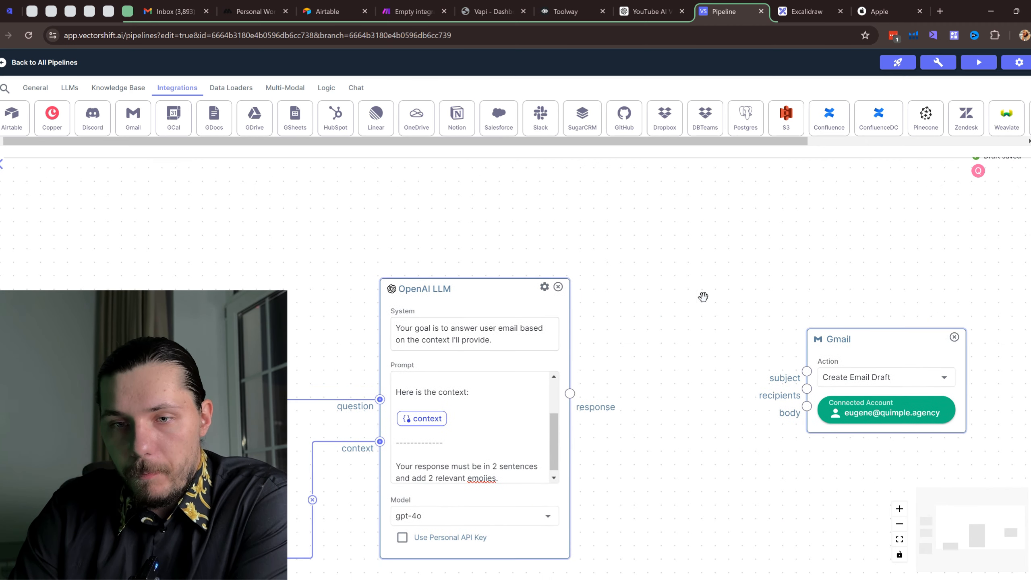
scroll(689, 245, "up", 2)
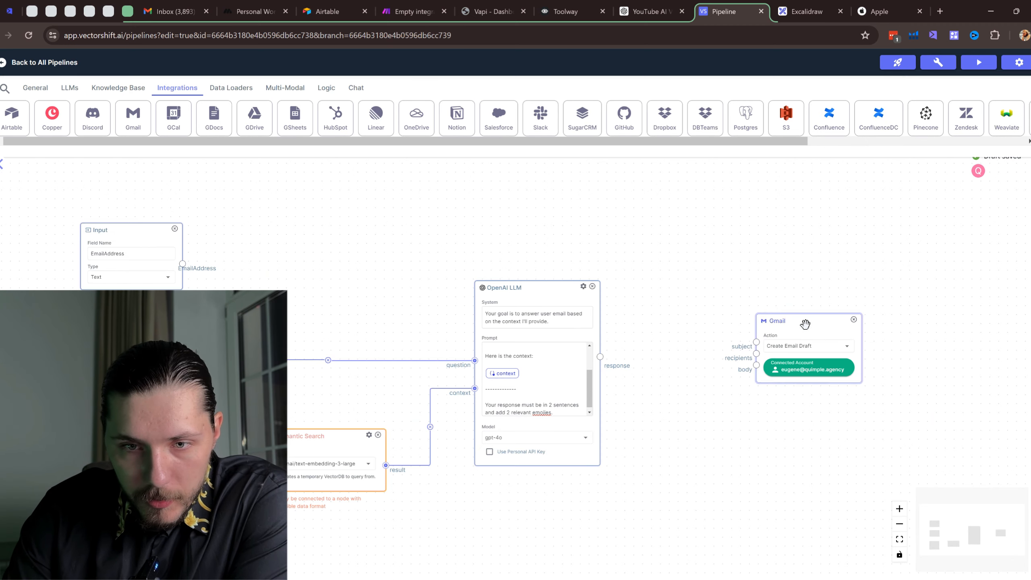
scroll(687, 233, "up", 2)
left_click(36, 89)
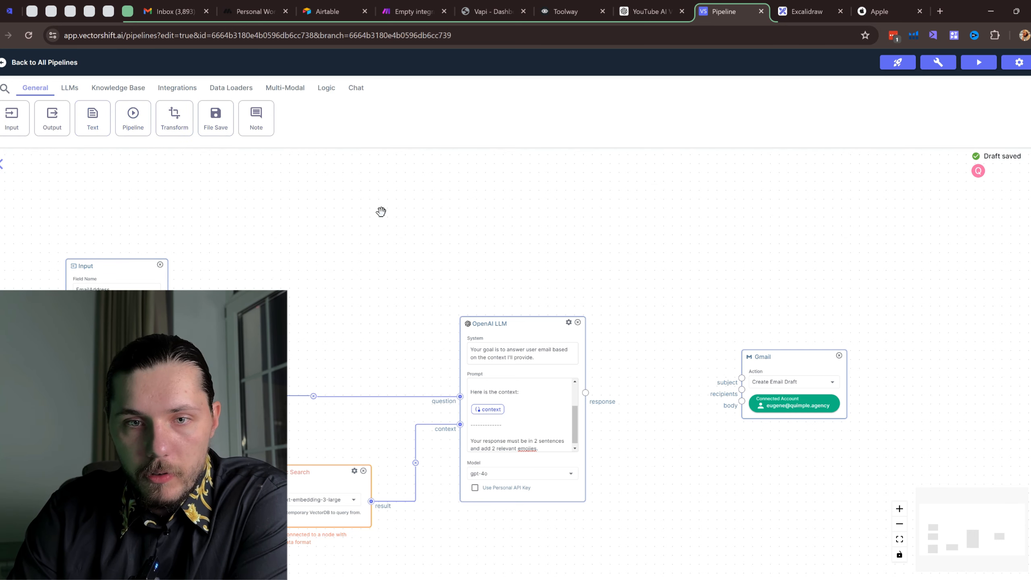
left_click_drag(91, 116, 687, 271)
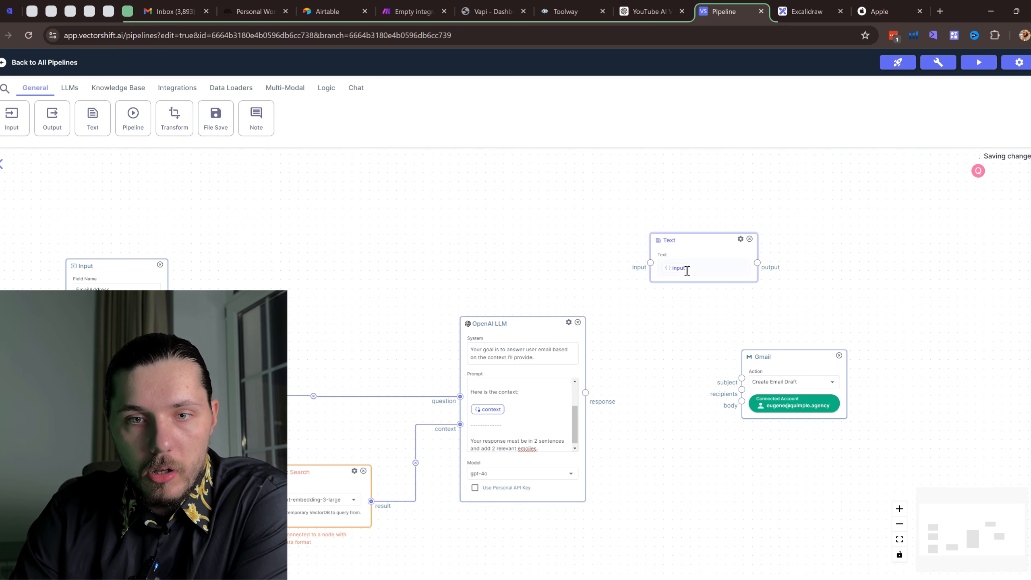
Step: Replace the Text node's input variable with the text "YouTube Video Test"
left_click(692, 270)
key("BackSpace")
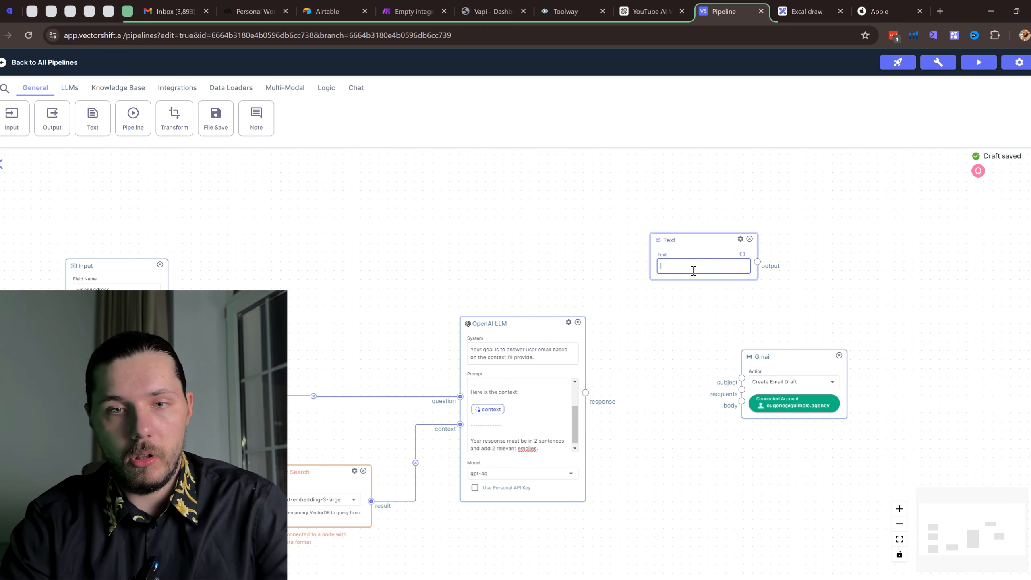
type("Te")
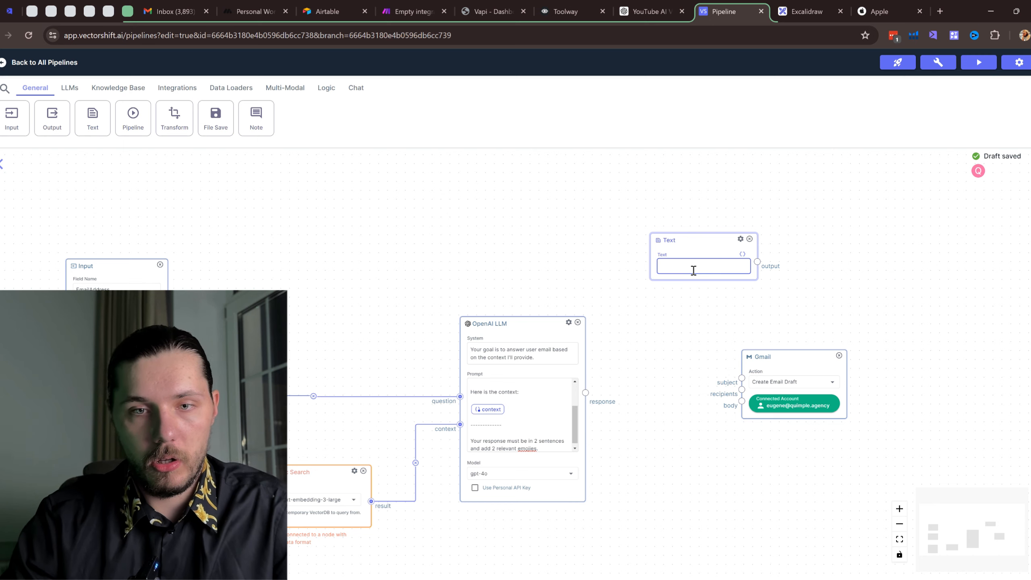
scroll(795, 254, "up", 3)
key("ctrl+plus")
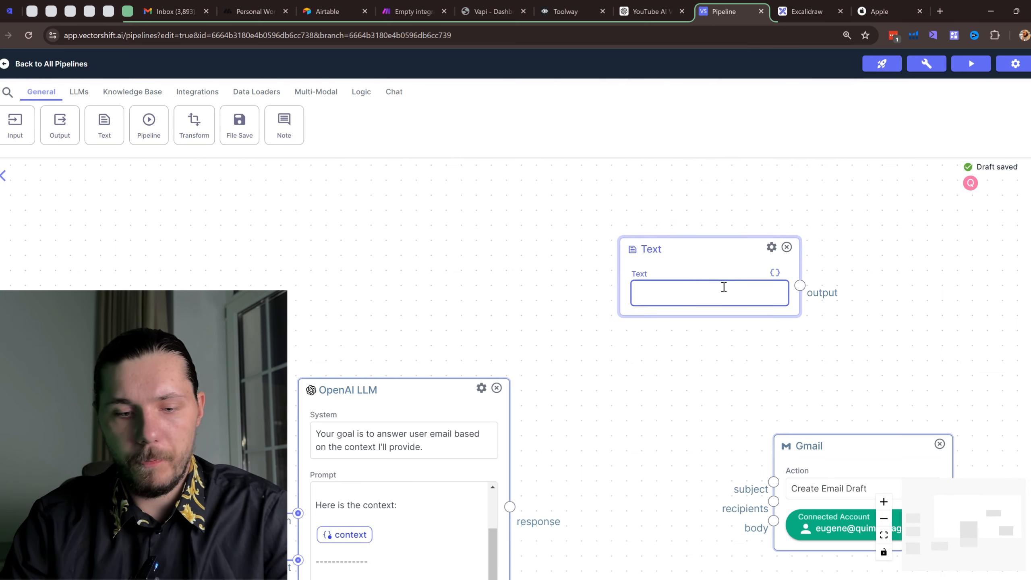
type("YouTube Video Test")
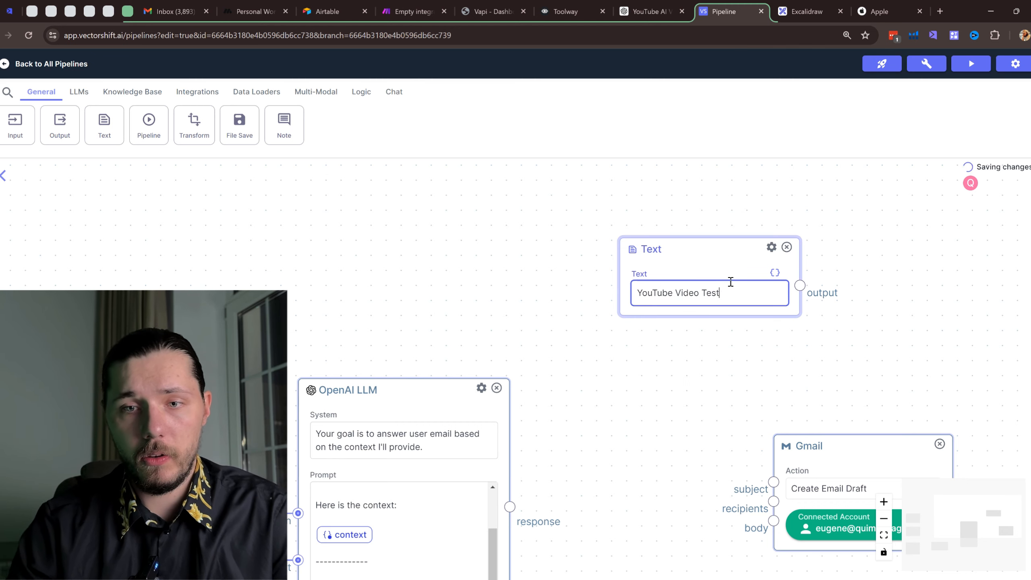
Step: Move the Gmail node further right and connect the Text node's output to its subject input
left_click_drag(836, 319, 630, 217)
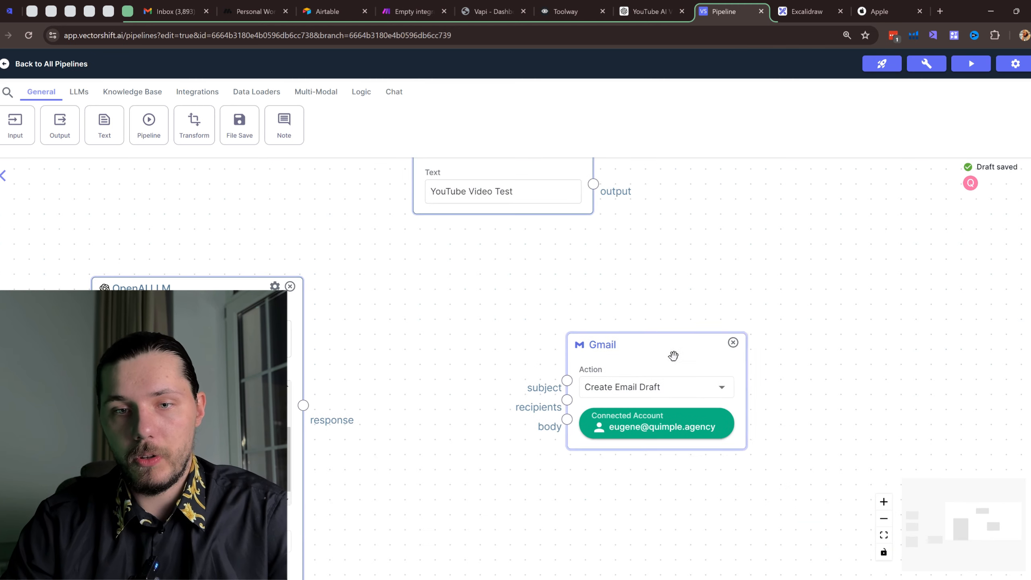
left_click_drag(674, 356, 797, 359)
left_click_drag(594, 185, 691, 384)
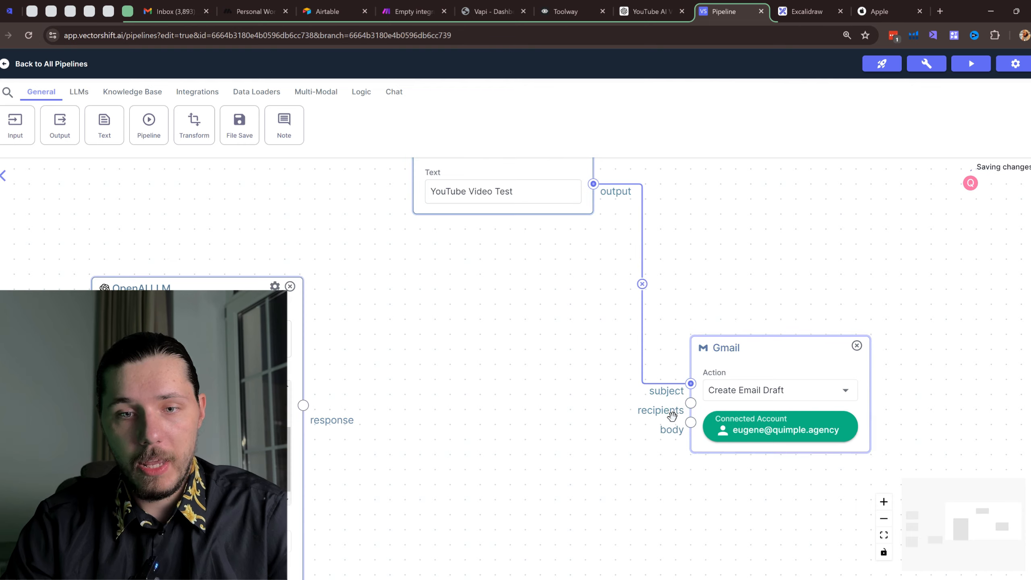
Step: Connect the EmailAddress Input node to the Gmail node's recipients input
scroll(672, 382, "down", 4)
left_click_drag(334, 269, 383, 276)
scroll(112, 321, "up", 2)
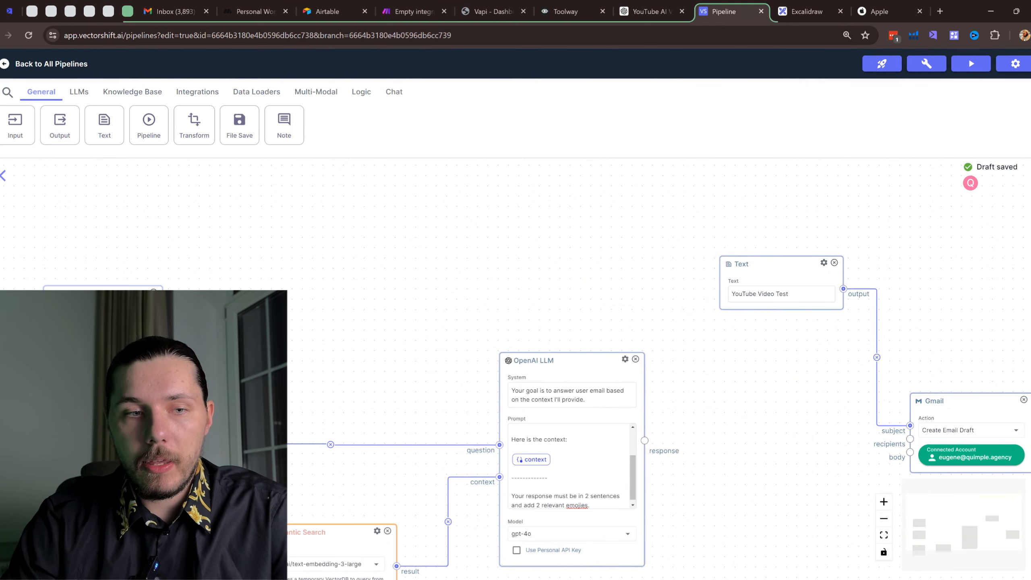
left_click_drag(164, 331, 582, 290)
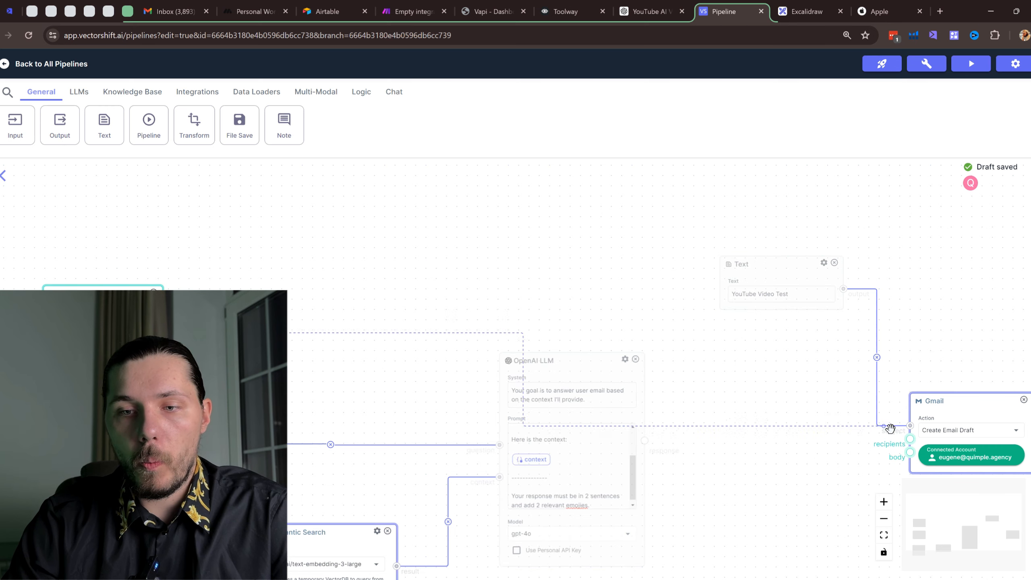
left_click_drag(890, 428, 910, 439)
scroll(36, 329, "up", 1)
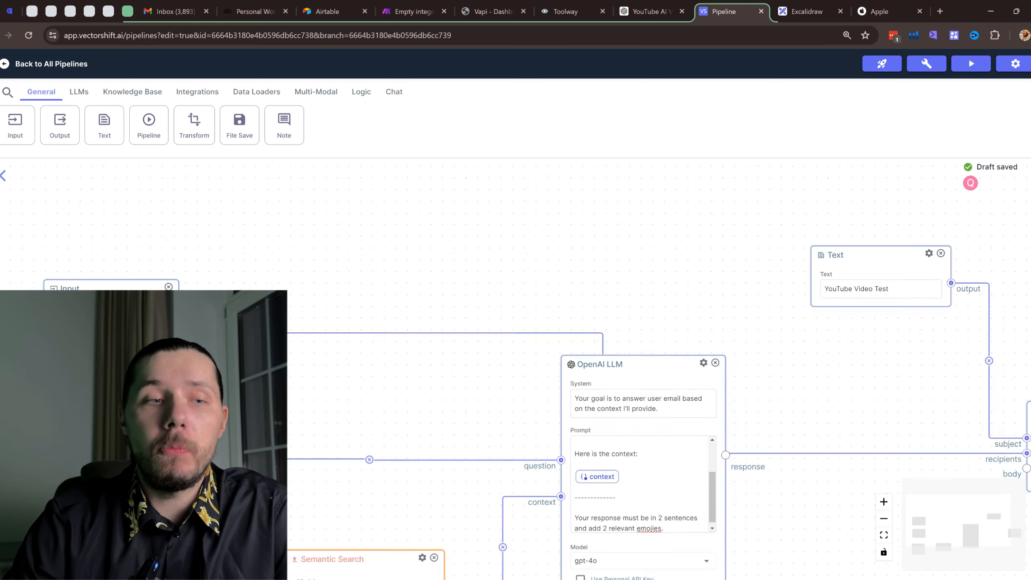
Step: Examine the pipeline's connections from the EmailAddress input through the OpenAI LLM to the Gmail node
scroll(41, 332, "up", 2)
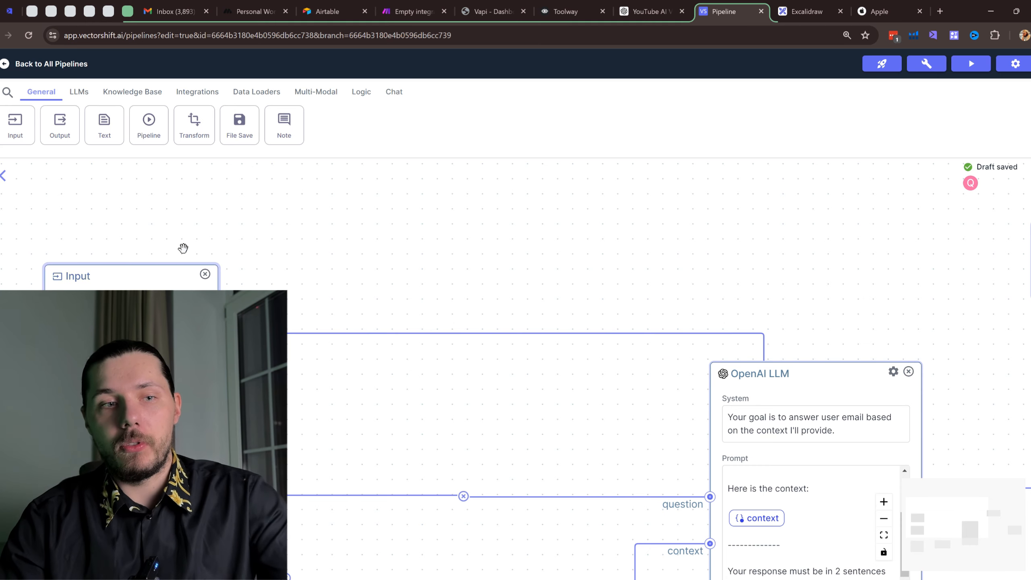
left_click_drag(602, 322, 397, 274)
scroll(394, 272, "down", 4)
left_click_drag(43, 296, 110, 288)
scroll(110, 287, "up", 1)
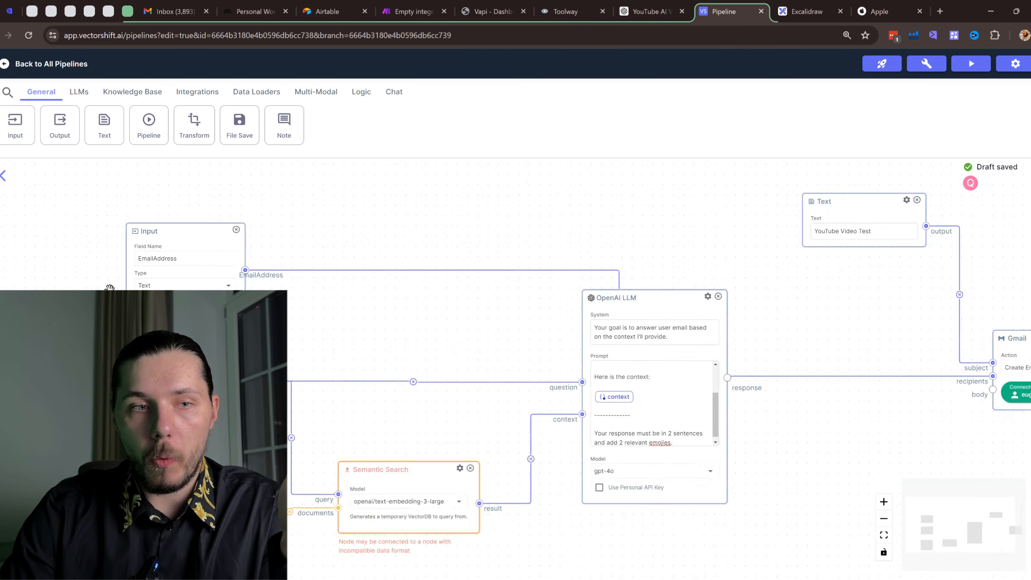
scroll(109, 288, "up", 2)
left_click_drag(579, 233, 421, 225)
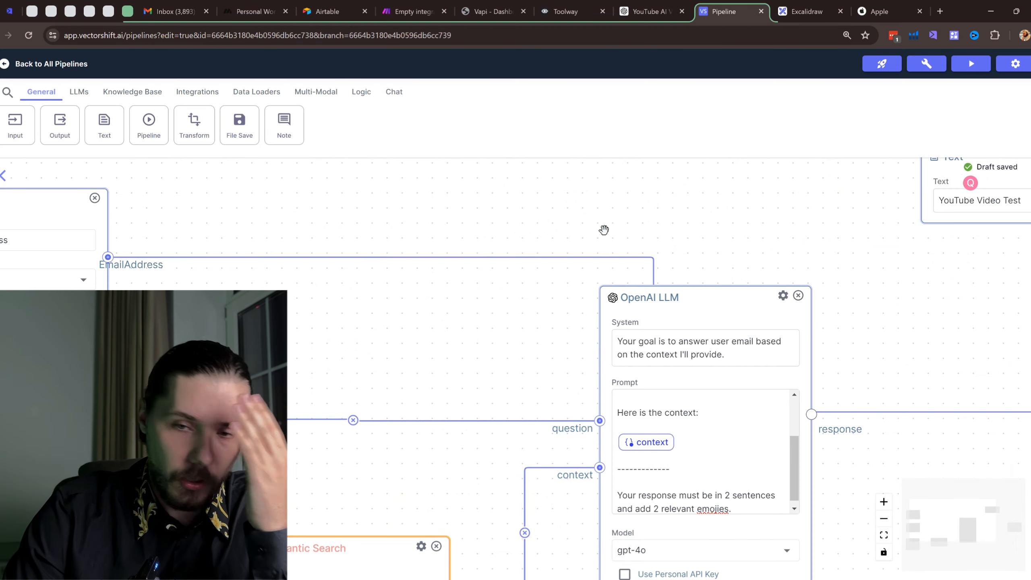
left_click_drag(1010, 344, 705, 306)
scroll(704, 309, "down", 2)
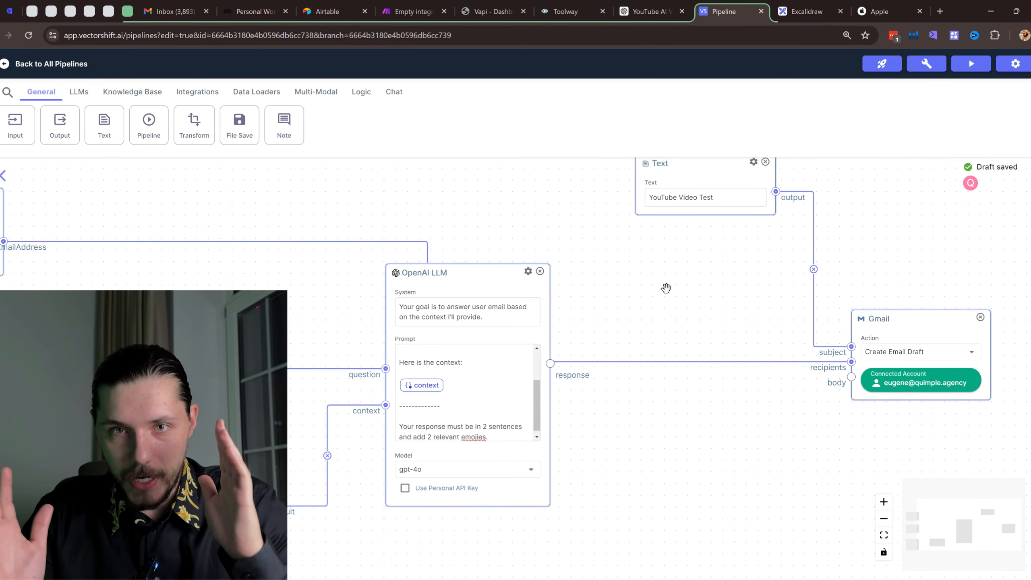
Step: Switch to Excalidraw and handwrite "E1" with "E2" below it in the empty area right of the Second Brain sketch
left_click(808, 11)
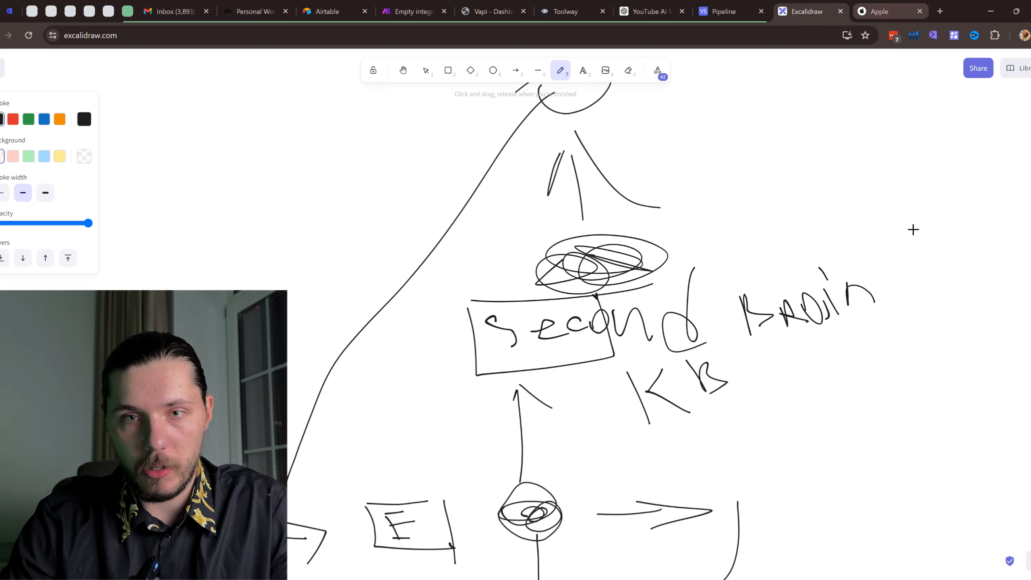
scroll(711, 317, "right", 10)
scroll(711, 317, "up", 2)
left_click_drag(565, 193, 569, 228)
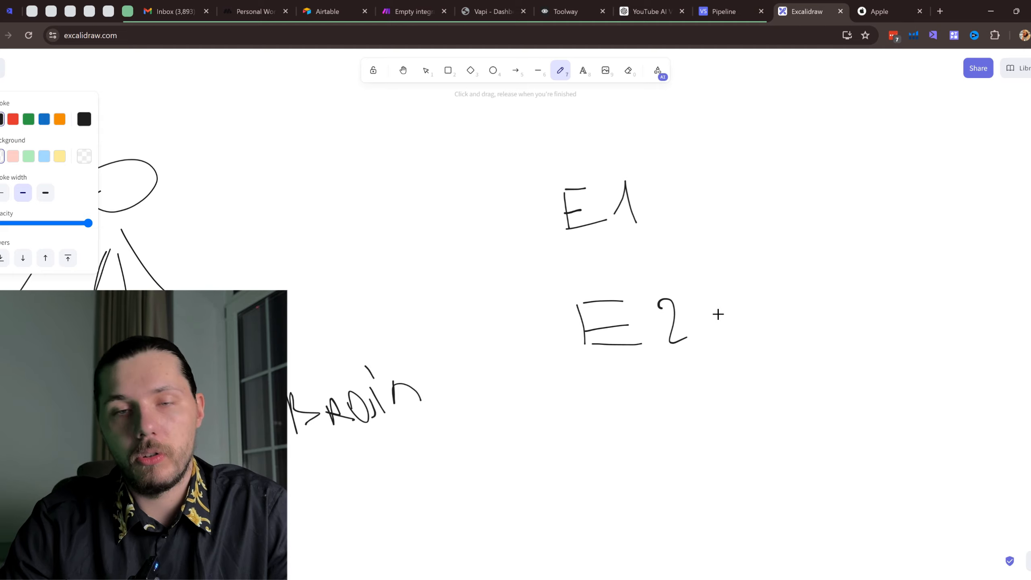
scroll(723, 300, "right", 1)
scroll(722, 301, "up", 1)
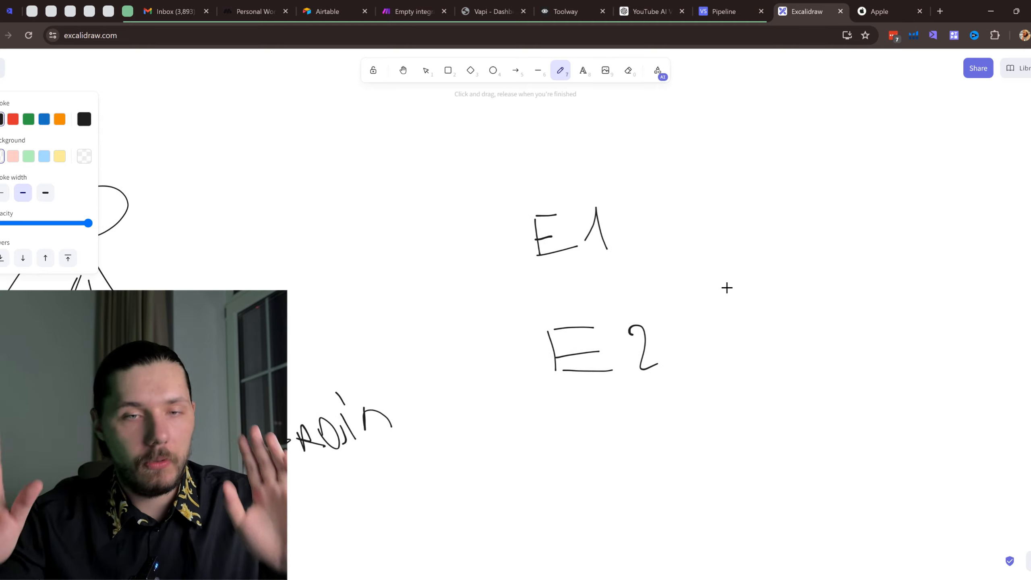
Step: Draw a line from E1 down to E2, undo the stray strokes, and circle E1
scroll(727, 287, "right", 1)
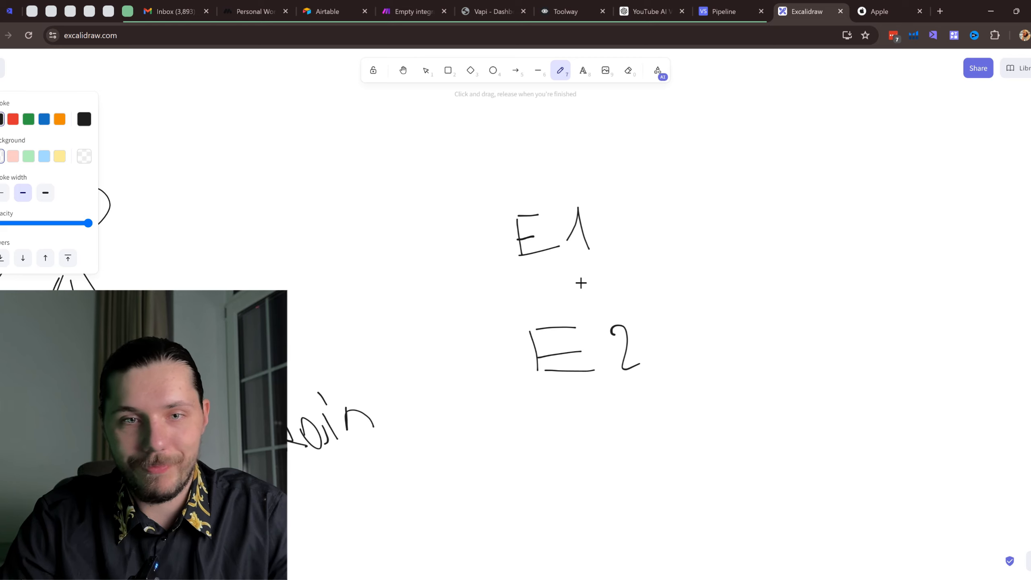
scroll(580, 283, "right", 1)
scroll(581, 283, "up", 1)
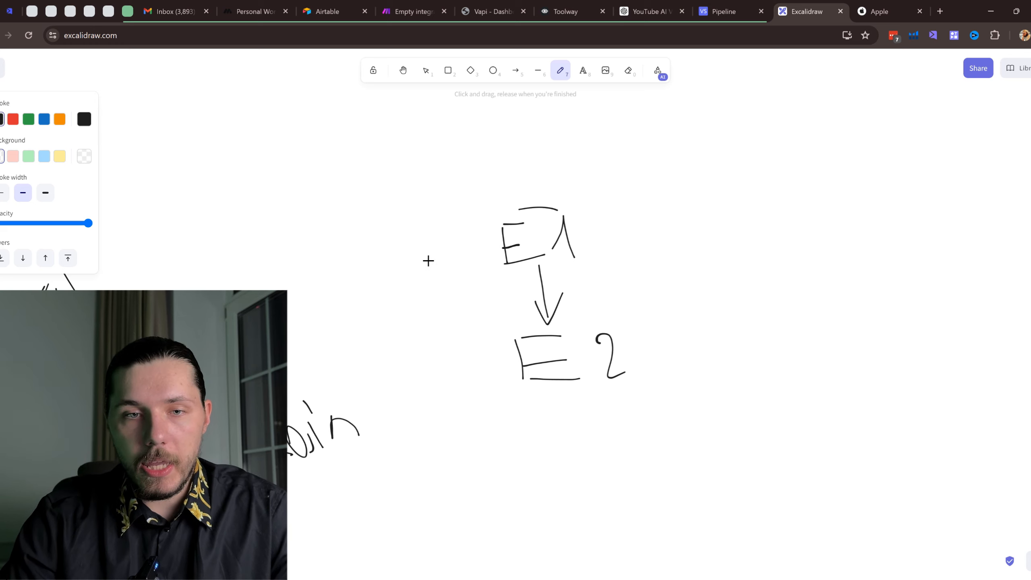
mouse_move(428, 260)
left_mouse_down()
mouse_move(403, 258)
mouse_move(462, 231)
left_mouse_up()
key("ctrl+z")
key("ctrl+z")
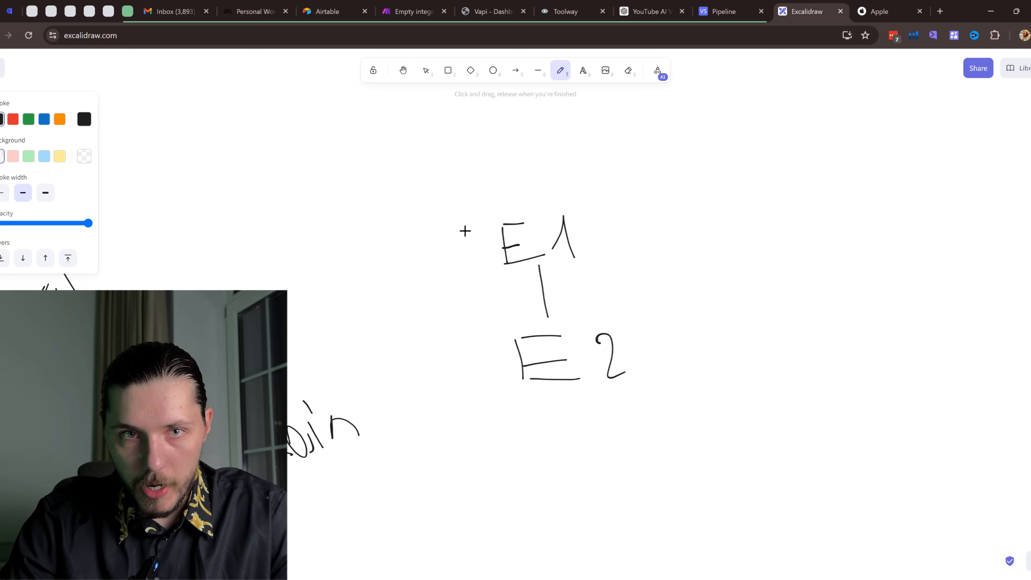
left_click_drag(564, 205, 584, 194)
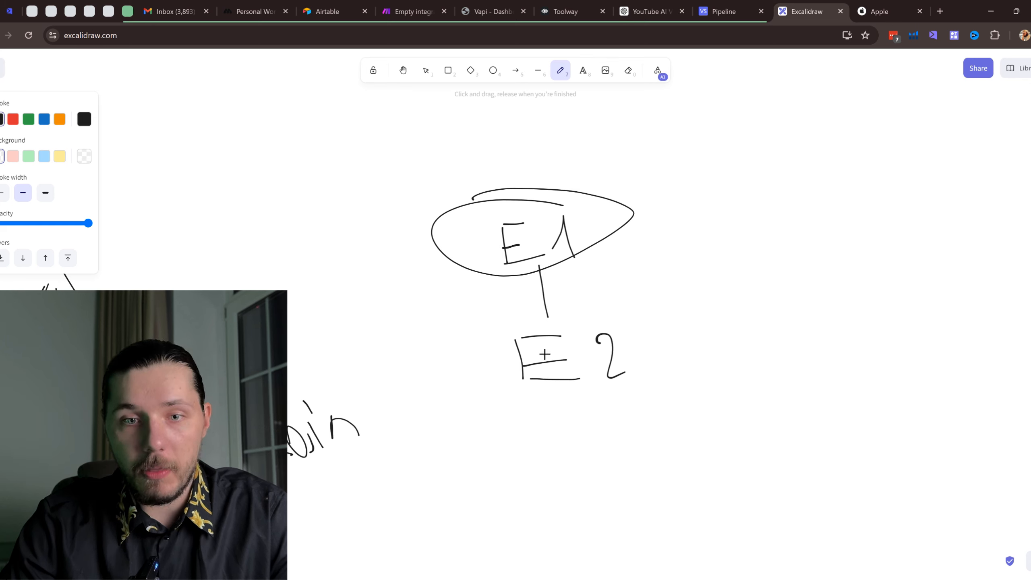
Step: Draw a line from E2 down and across to the Second Brain sketch, and scribble loops around the Second Brain text
scroll(584, 463, "left", 5)
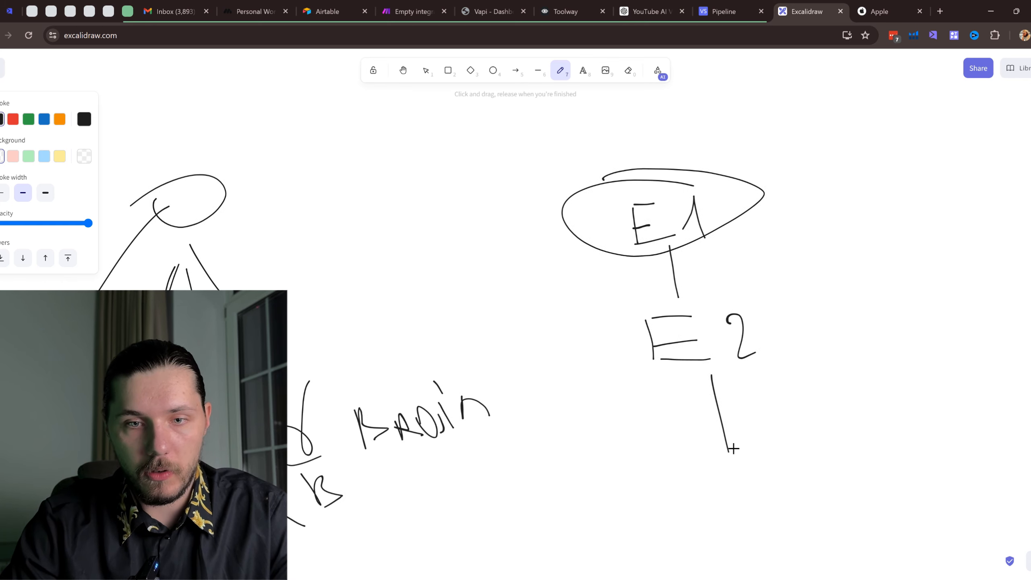
left_click_drag(734, 445, 286, 426)
left_click_drag(287, 467, 522, 485)
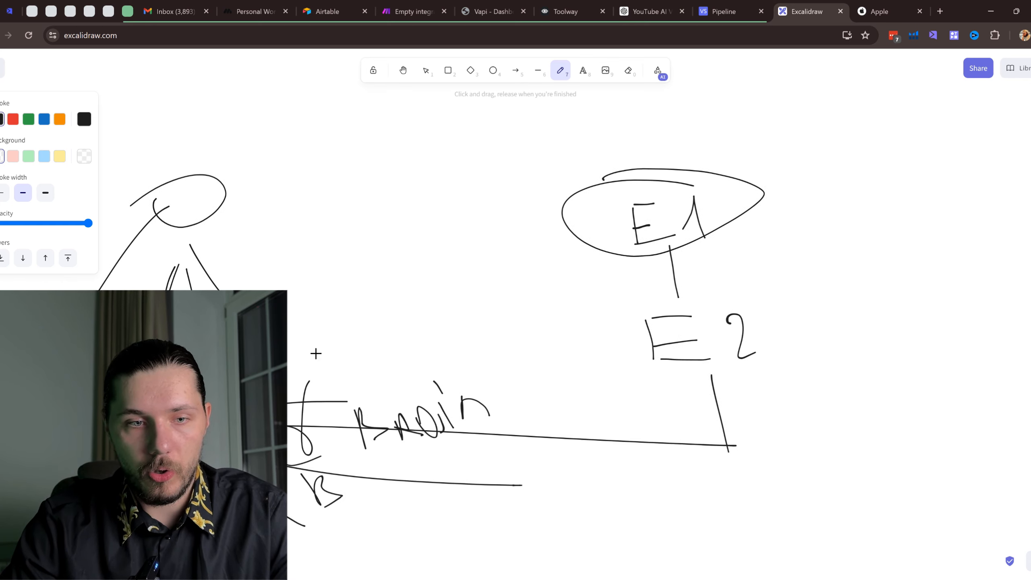
mouse_move(477, 378)
left_mouse_down()
mouse_move(338, 396)
mouse_move(288, 414)
mouse_move(288, 435)
left_mouse_up()
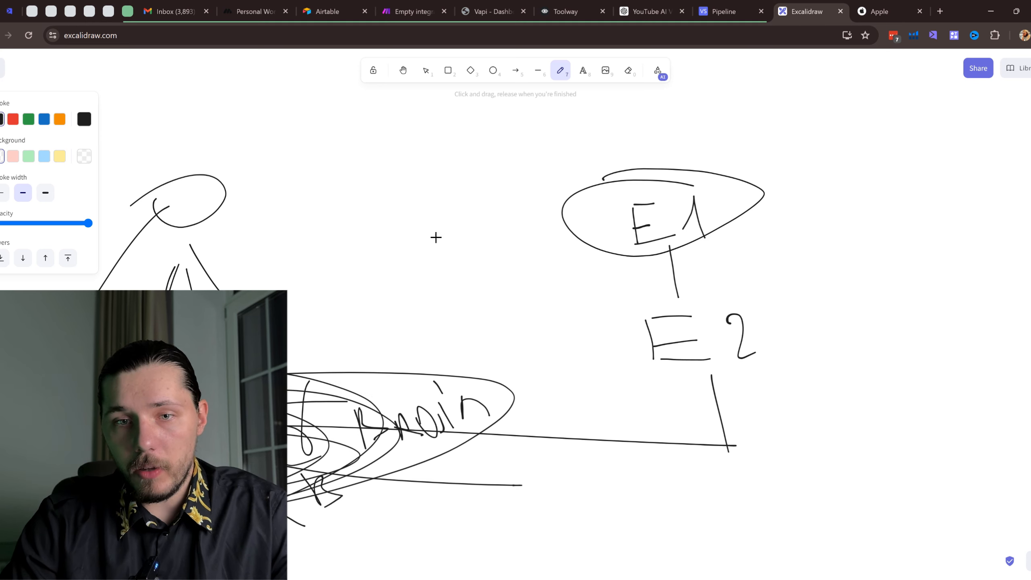
Step: Draw an arrow from the circle above the Second Brain sketch across to E1, and mark E1 again
left_click_drag(239, 196, 575, 235)
left_click_drag(538, 205, 554, 281)
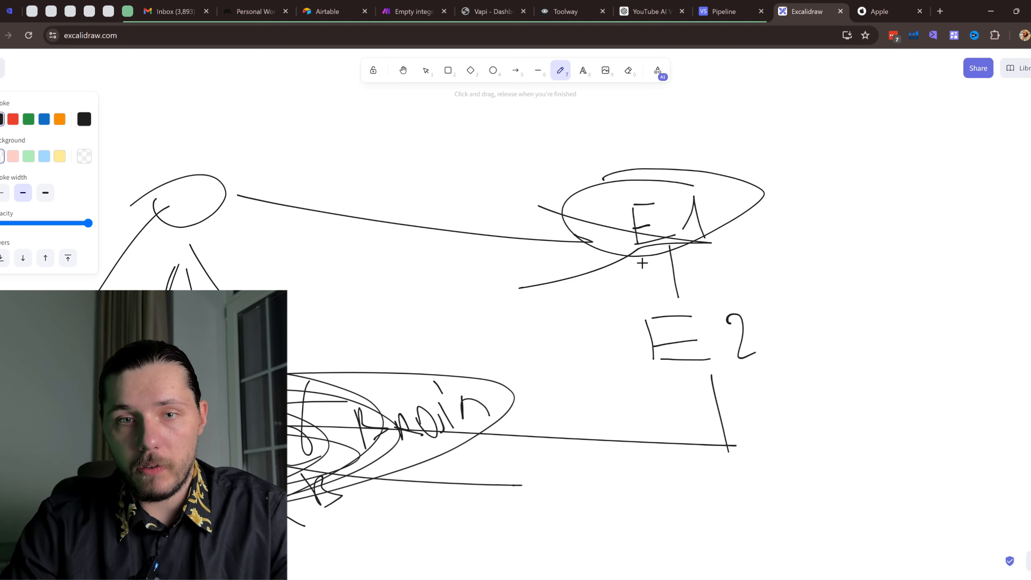
mouse_move(678, 155)
left_mouse_down()
mouse_move(684, 232)
mouse_move(564, 212)
left_mouse_up()
Step: Switch back to the VectorShift pipeline and connect the OpenAI LLM's response to the Gmail node's body input
left_click(724, 12)
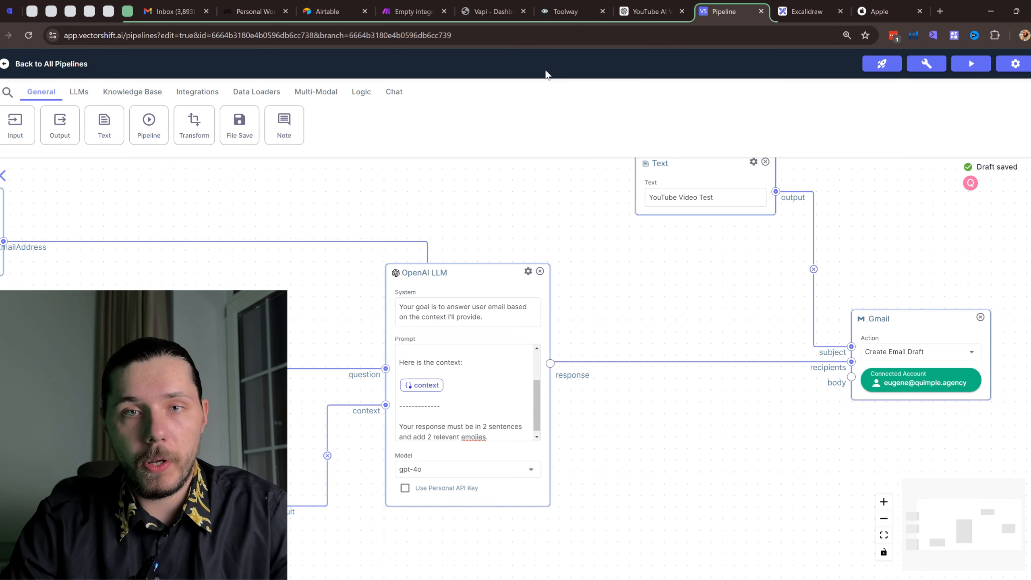
left_click_drag(150, 229, 351, 236)
left_click_drag(604, 206, 314, 180)
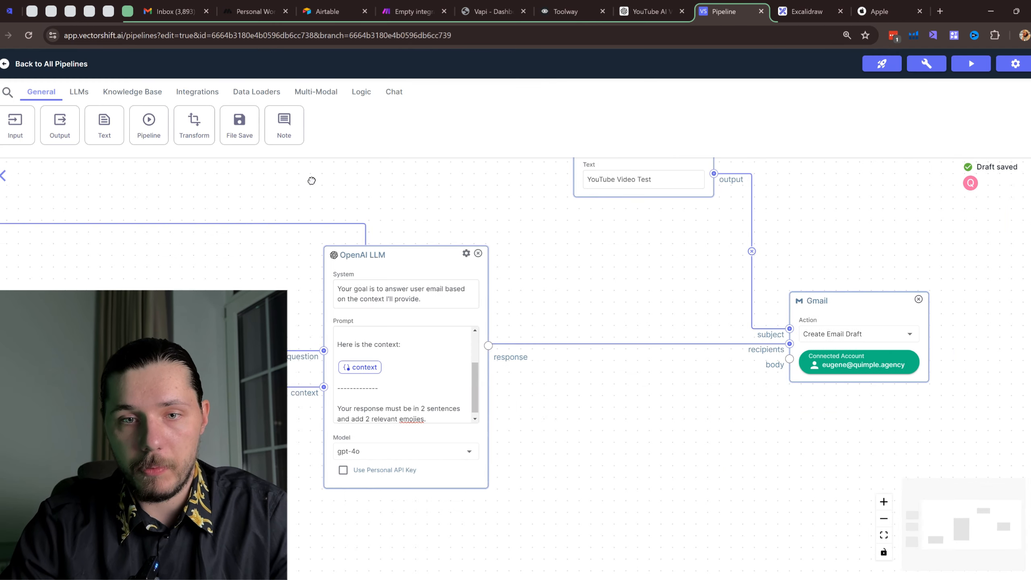
left_click_drag(106, 198, 364, 215)
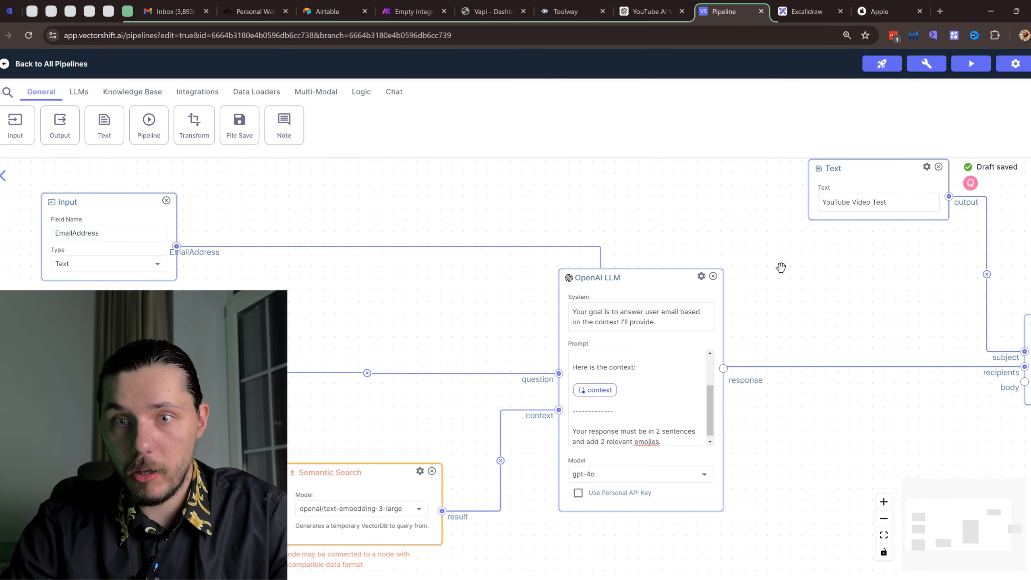
left_click_drag(781, 268, 672, 280)
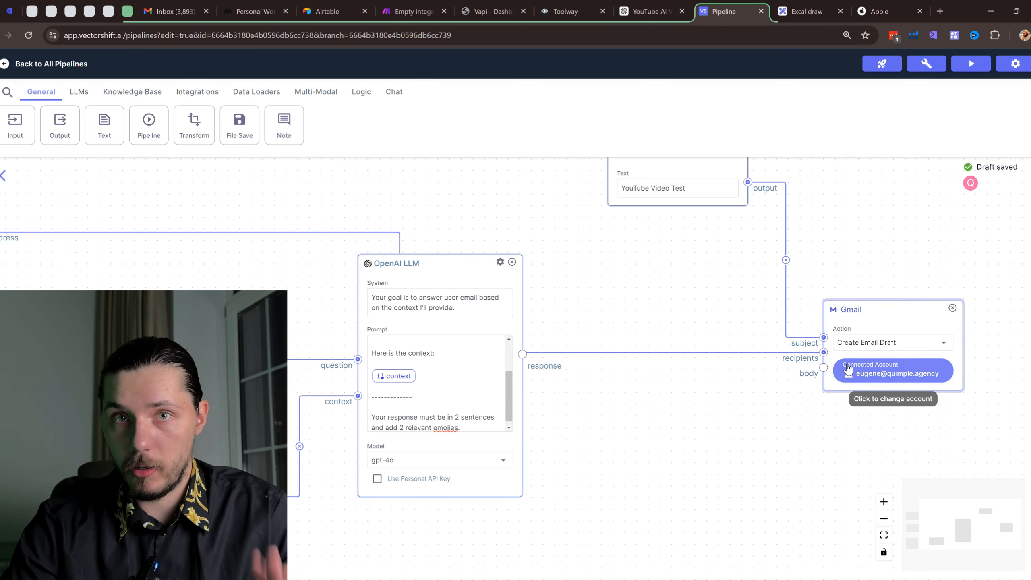
left_click_drag(668, 330, 707, 281)
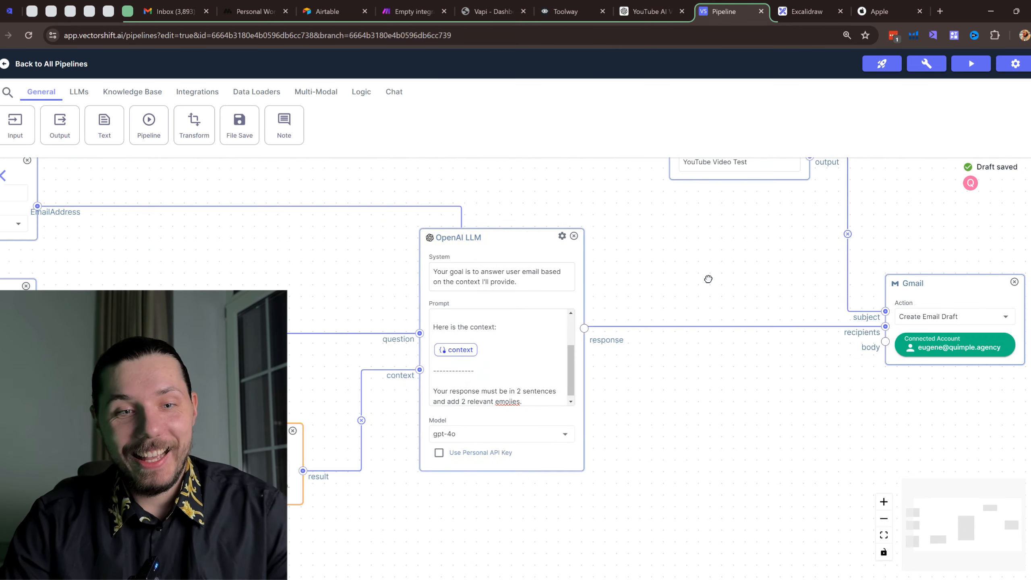
scroll(881, 353, "up", 2)
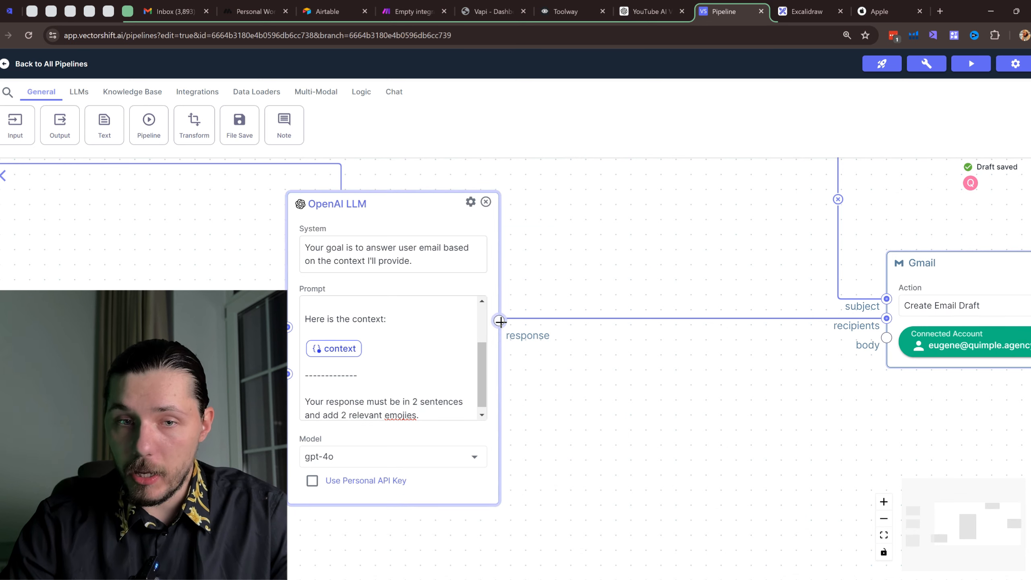
left_click_drag(500, 321, 887, 338)
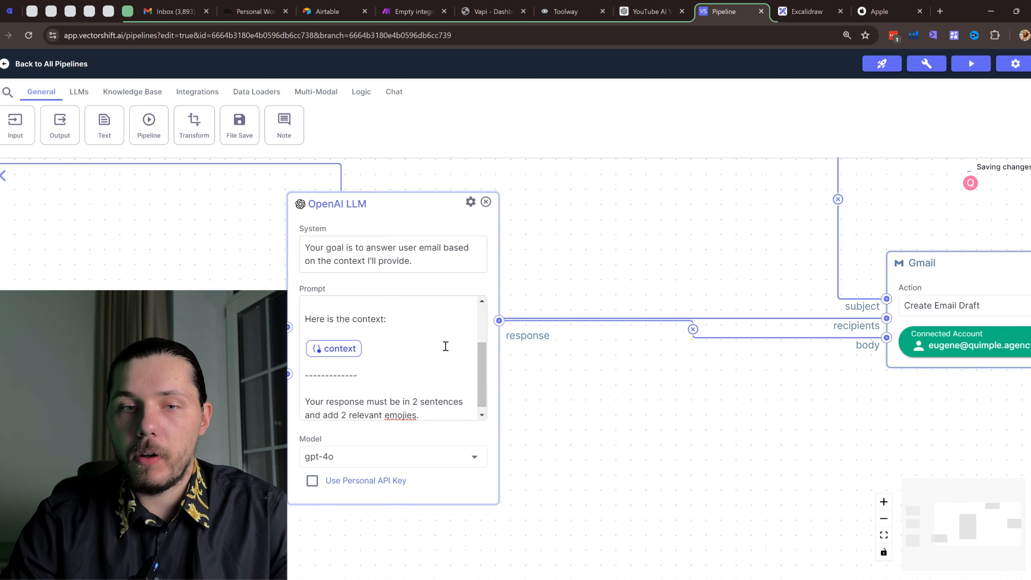
Step: Move the OpenAI LLM node lower so it clears the line running from EmailAddress to the Gmail recipients
left_click_drag(413, 211, 463, 382)
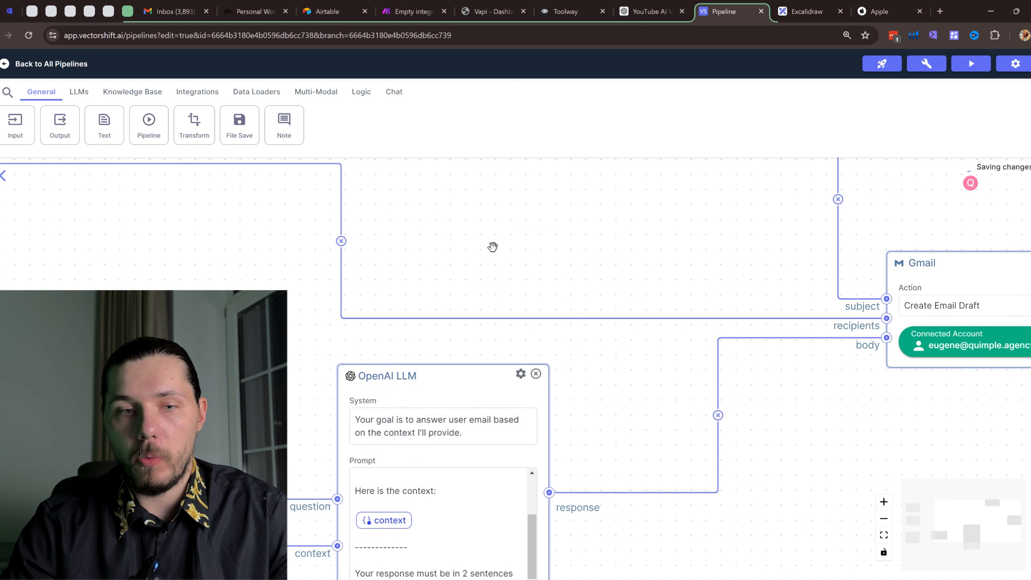
scroll(498, 250, "down", 5)
left_click_drag(507, 255, 631, 296)
scroll(631, 295, "up", 1)
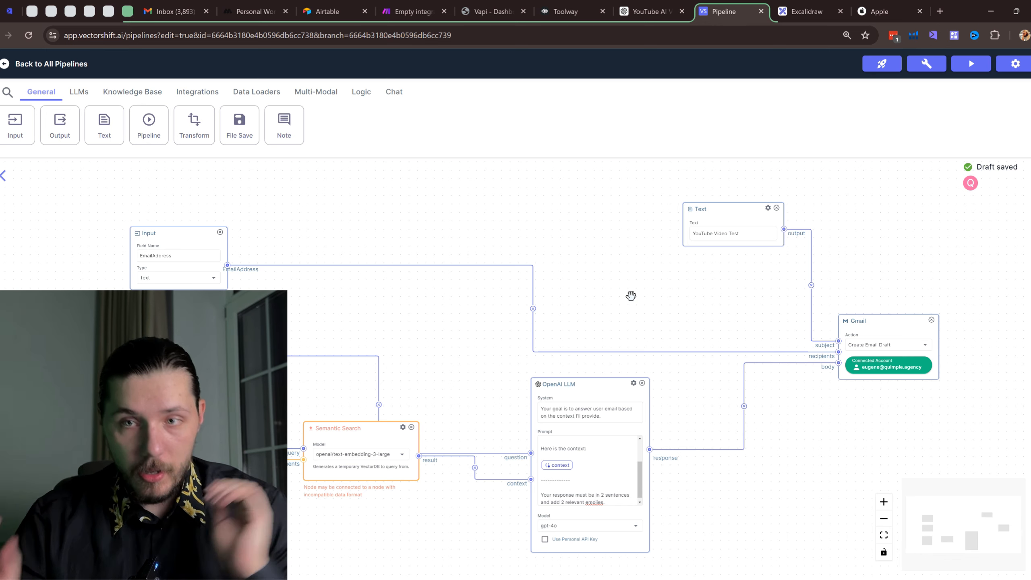
Step: Deploy the pipeline's current changes
left_click_drag(688, 279, 652, 260)
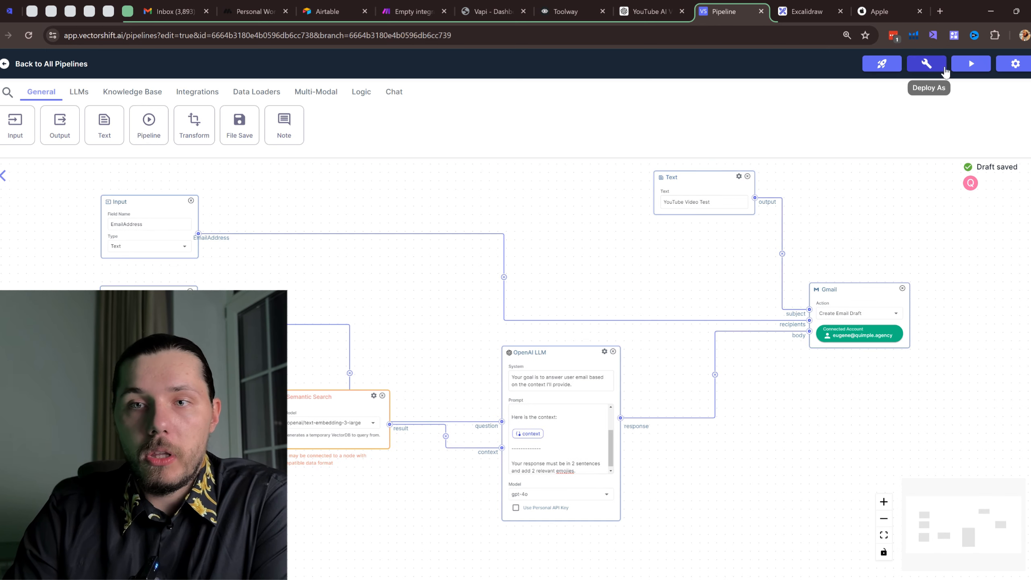
left_click(941, 68)
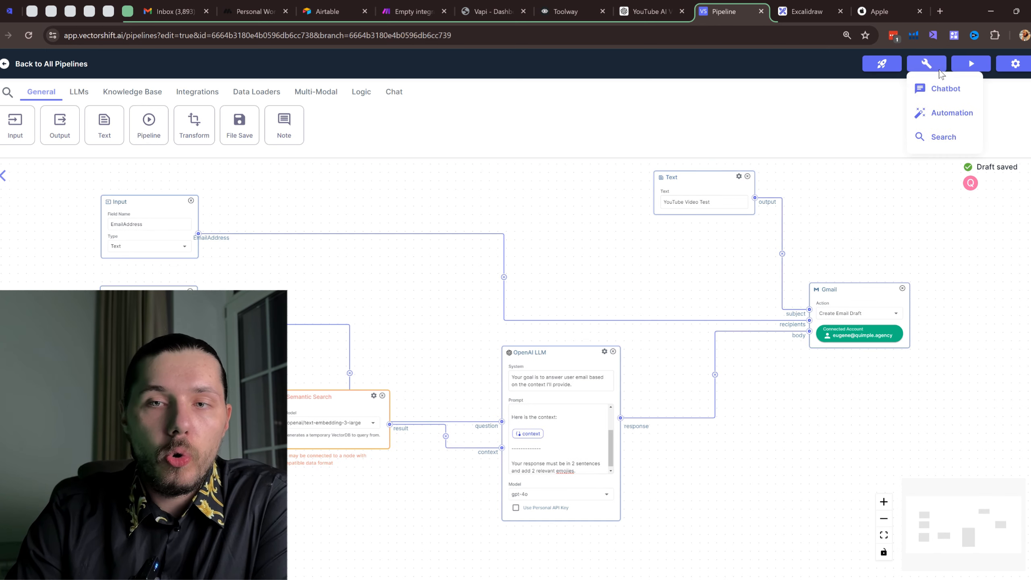
left_click(879, 62)
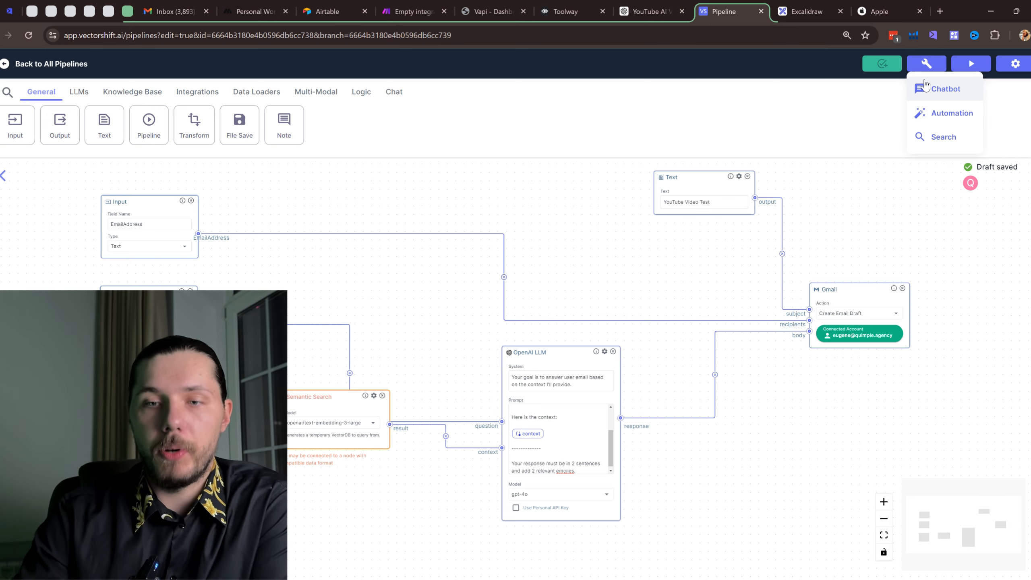
Step: Start deploying the email-reply pipeline as an Automation
scroll(840, 325, "up", 3)
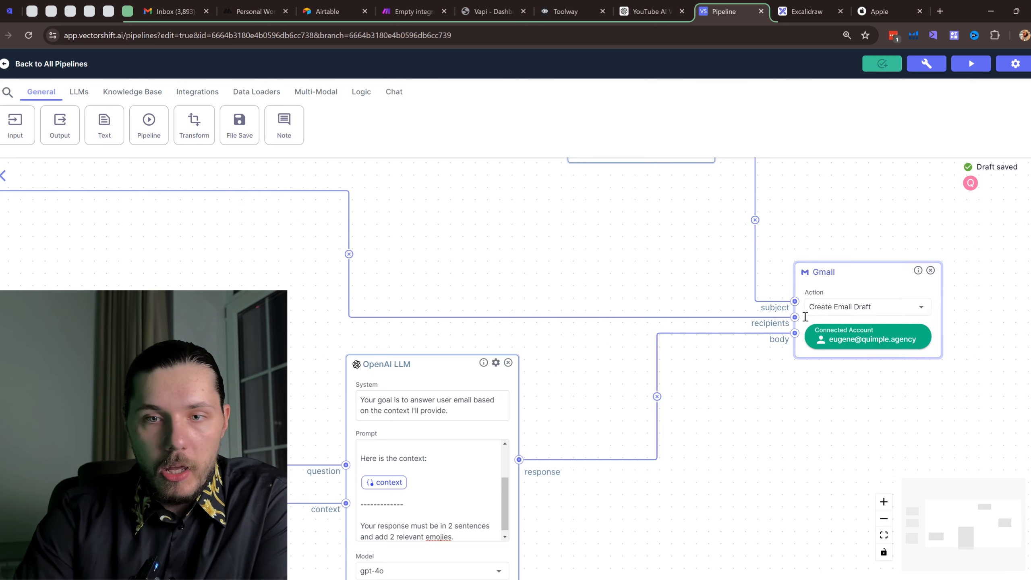
scroll(447, 305, "down", 3)
scroll(302, 231, "up", 4)
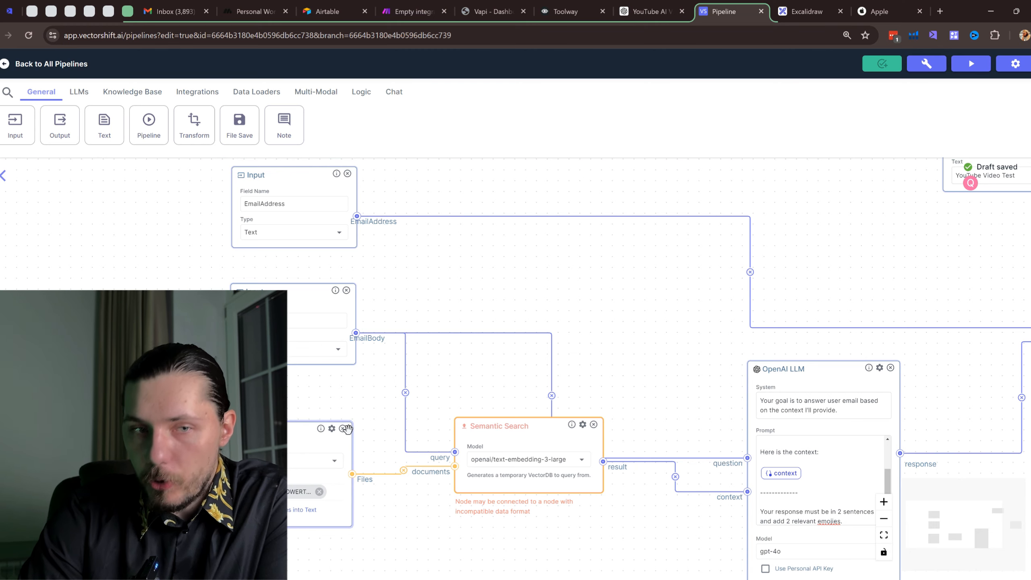
left_click_drag(446, 275, 400, 350)
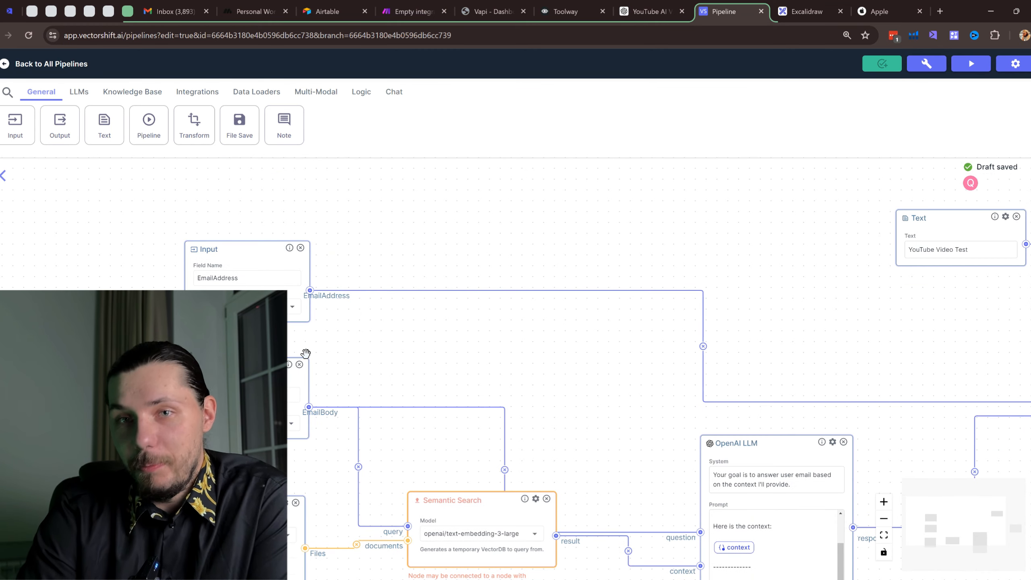
left_click_drag(842, 295, 825, 297)
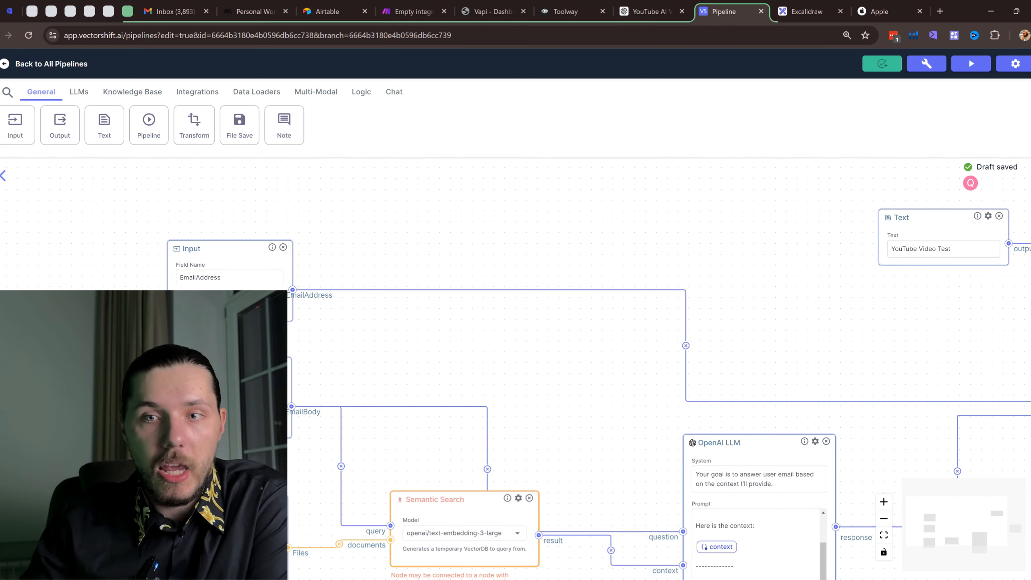
left_click_drag(874, 346, 490, 301)
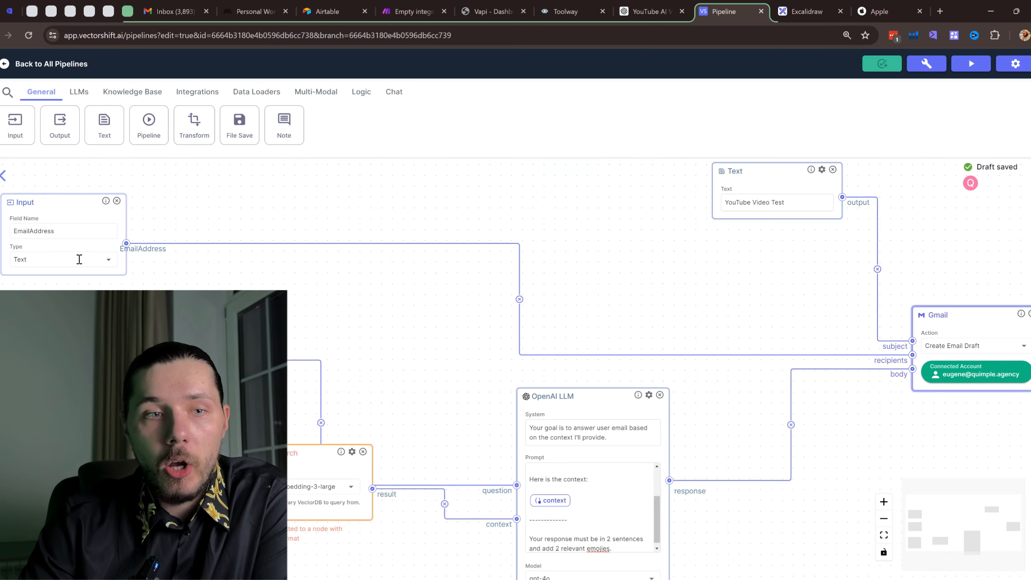
left_click_drag(951, 261, 817, 256)
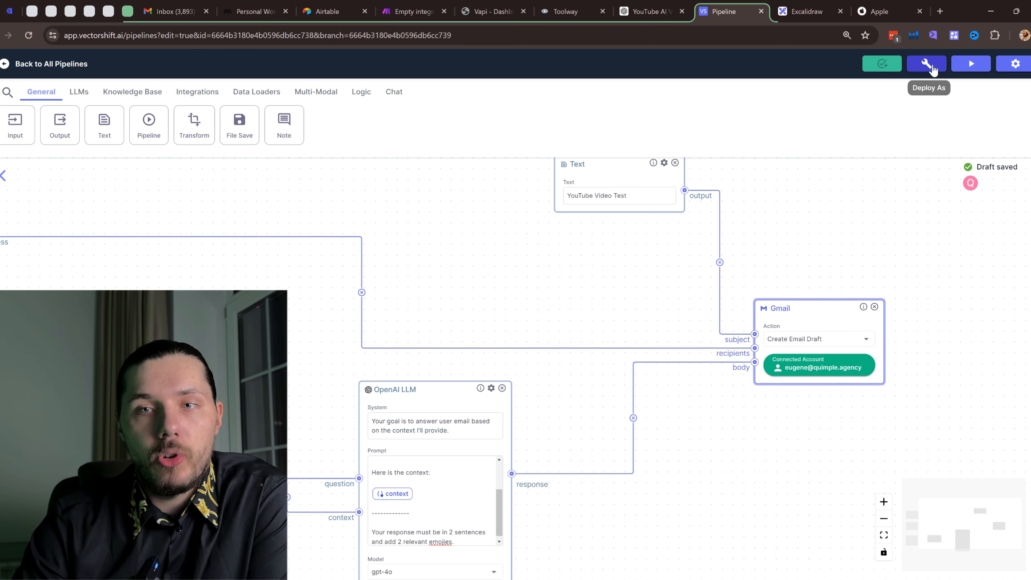
left_click(932, 65)
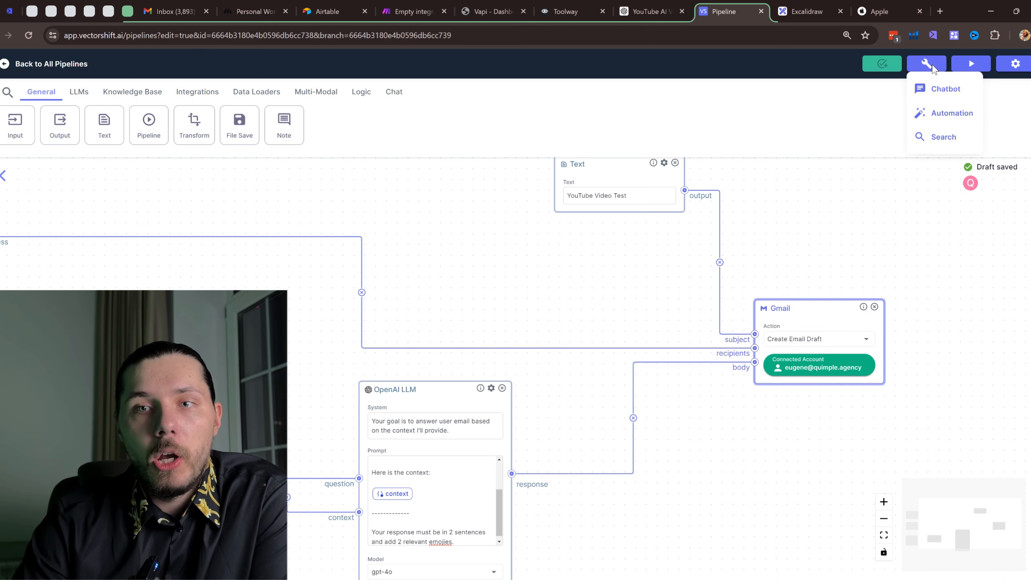
left_click(951, 113)
Step: Try to enter YouTube Test as the pipeline name in the new automation
left_click(437, 175)
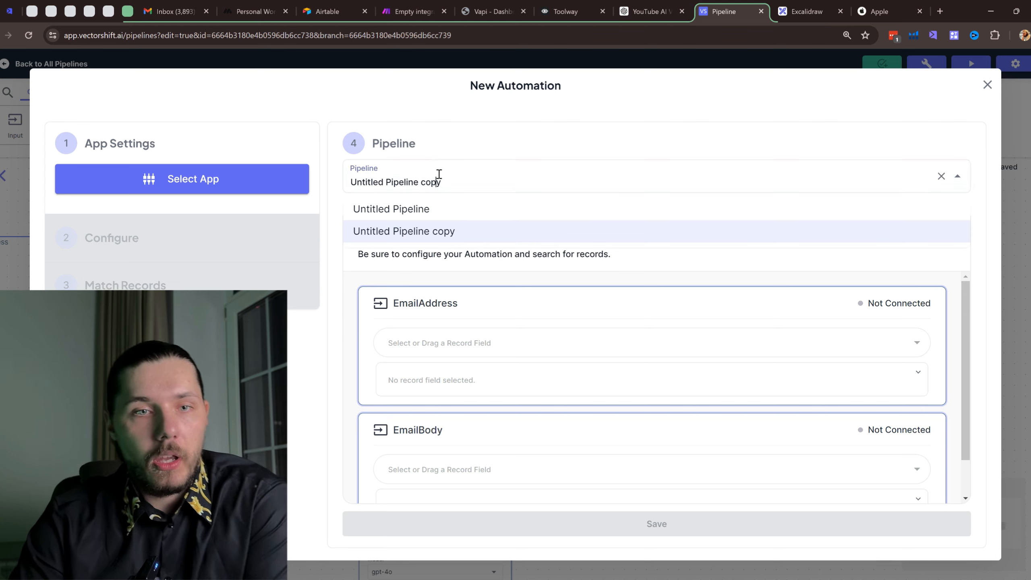
type("YouTube Test")
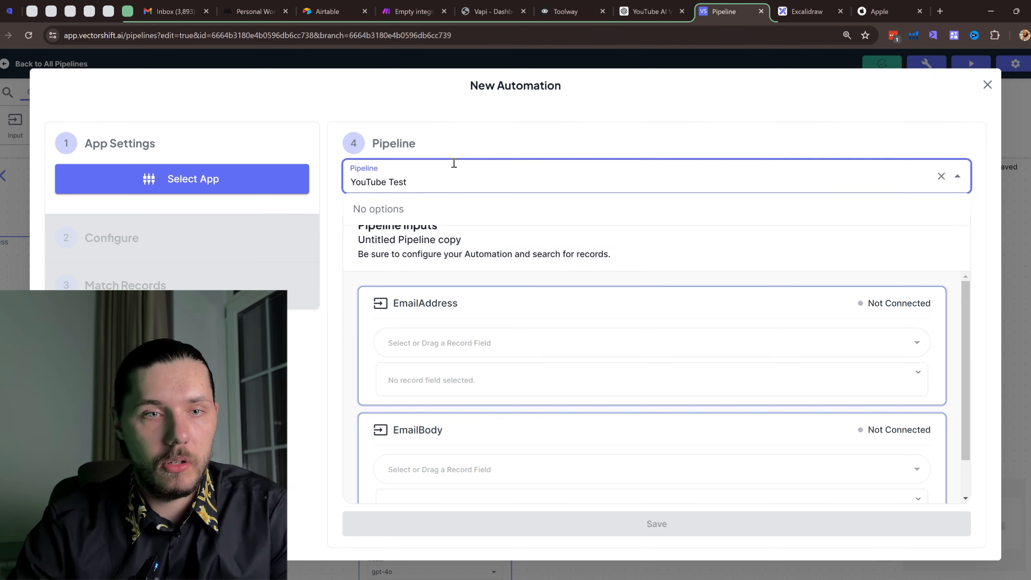
left_click(490, 138)
left_click_drag(444, 184, 292, 177)
left_click(635, 116)
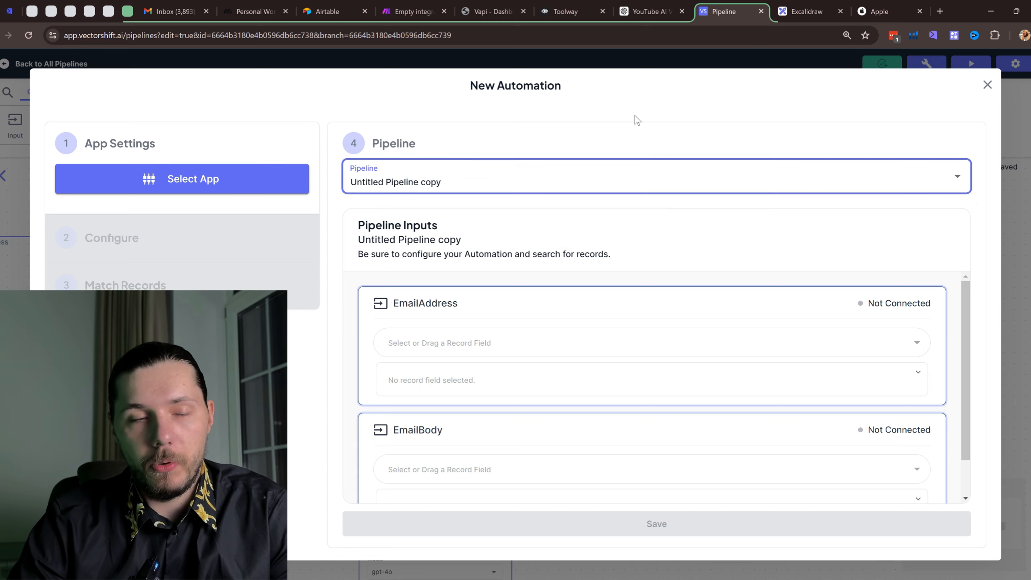
Step: Set Gmail as the automation's app and select the already connected Gmail account
left_click(192, 177)
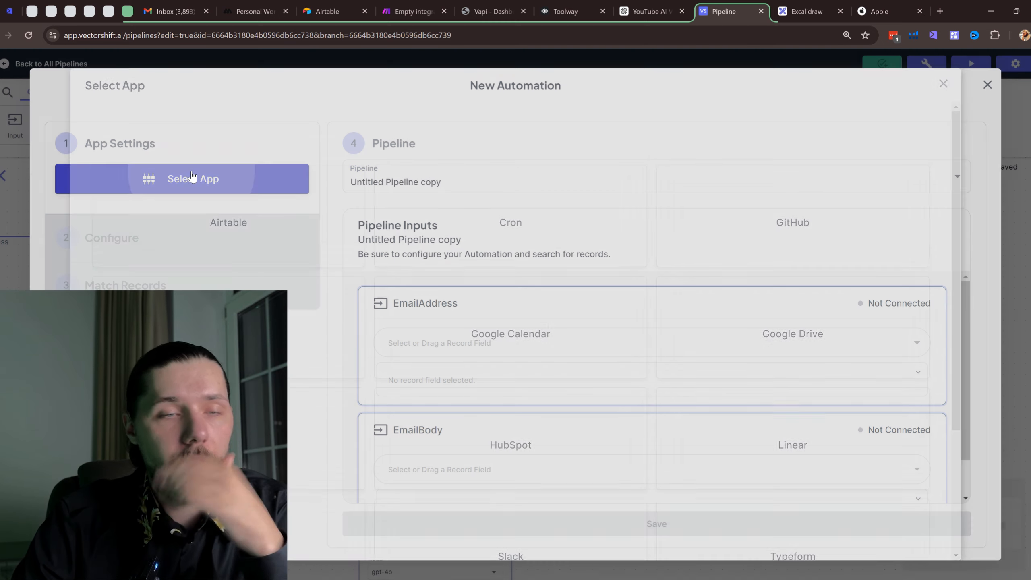
scroll(341, 248, "down", 4)
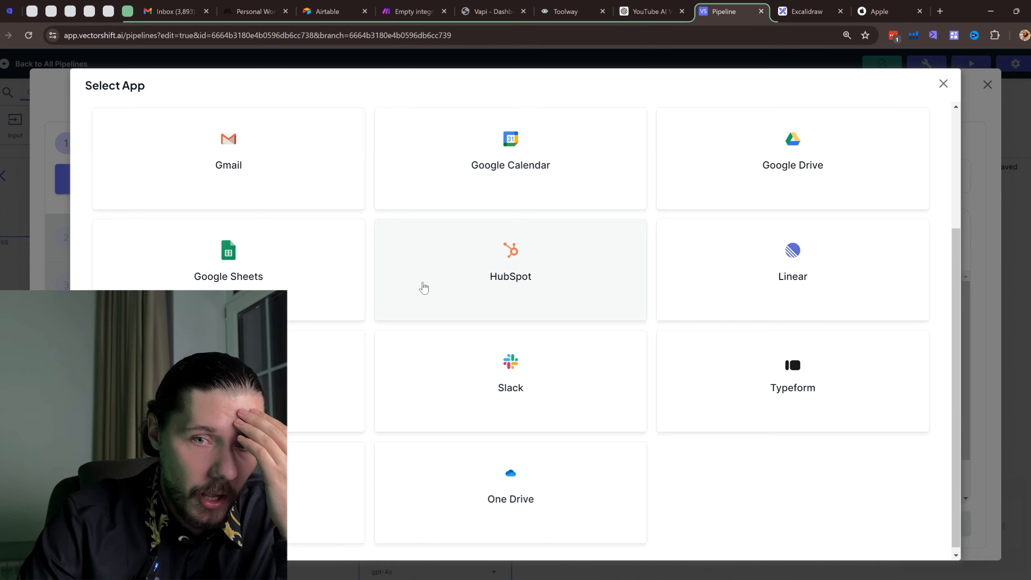
scroll(423, 288, "up", 3)
scroll(424, 288, "down", 3)
left_click(276, 200)
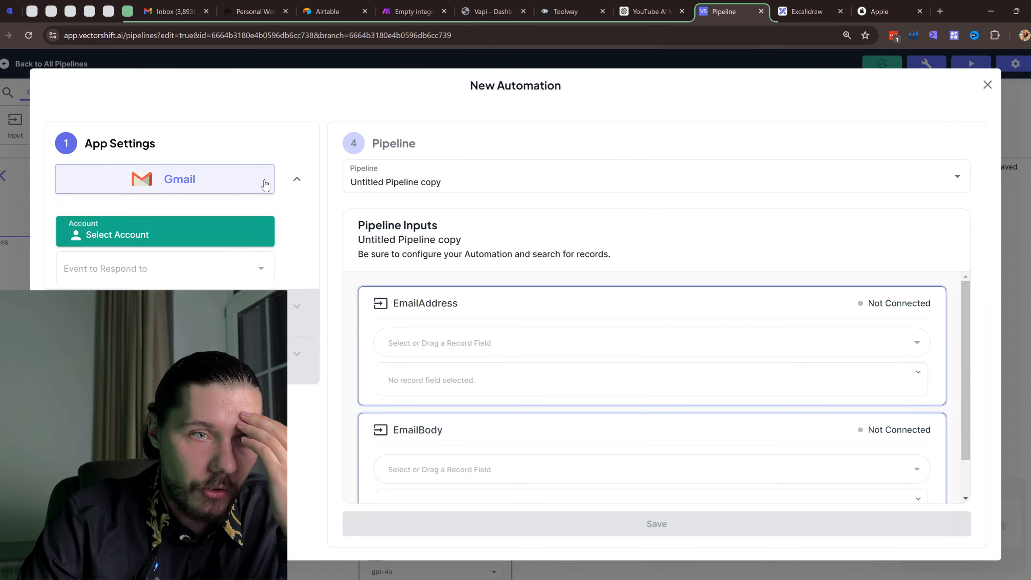
left_click(202, 249)
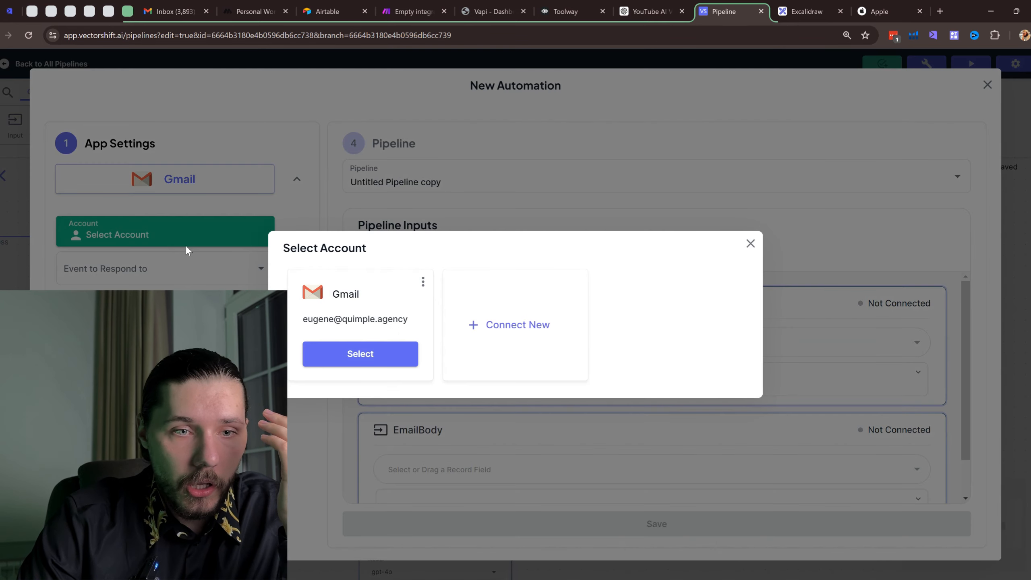
left_click(382, 318)
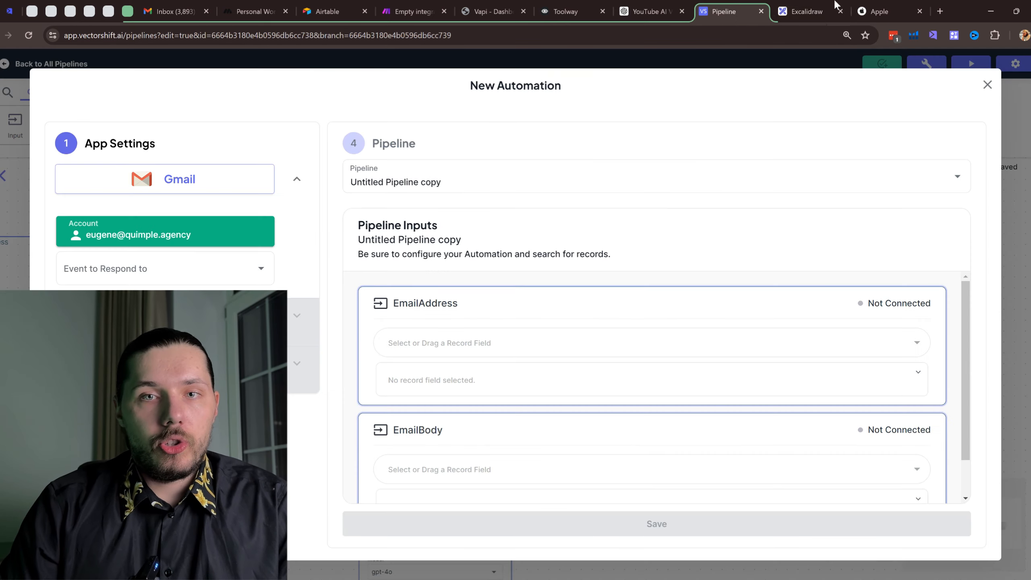
Step: Switch to the Excalidraw sketch, draw an arrow pointing right from the E1 circle, and undo the extra loops around E1
left_click(836, 5)
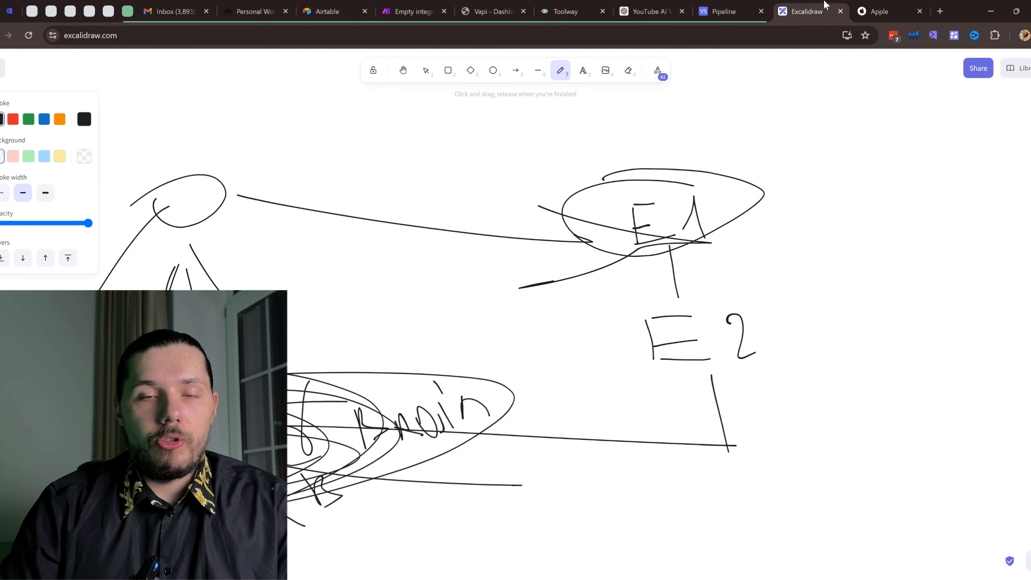
scroll(898, 258, "down", 3)
scroll(813, 250, "right", 5)
scroll(721, 245, "right", 3)
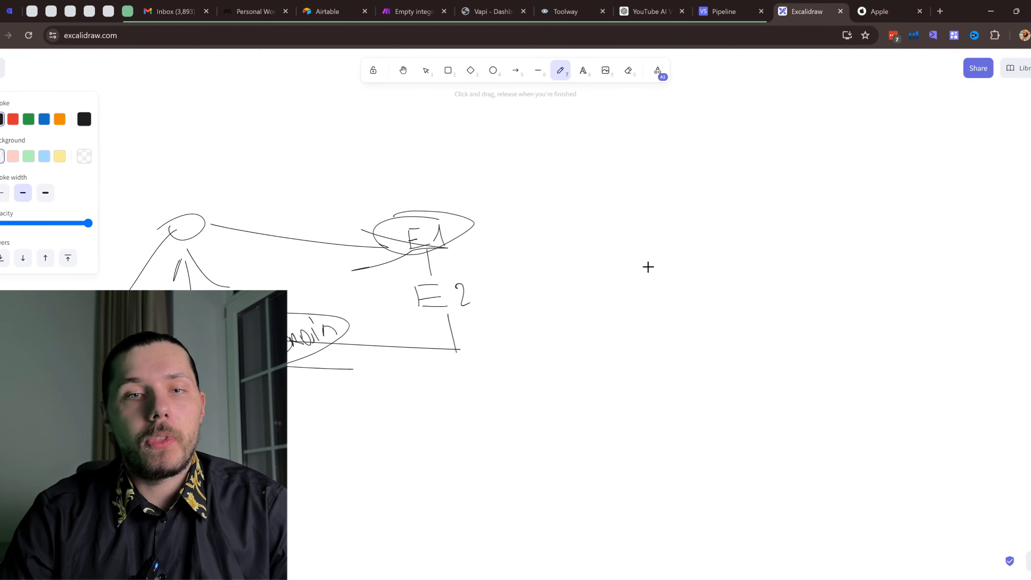
left_click(727, 11)
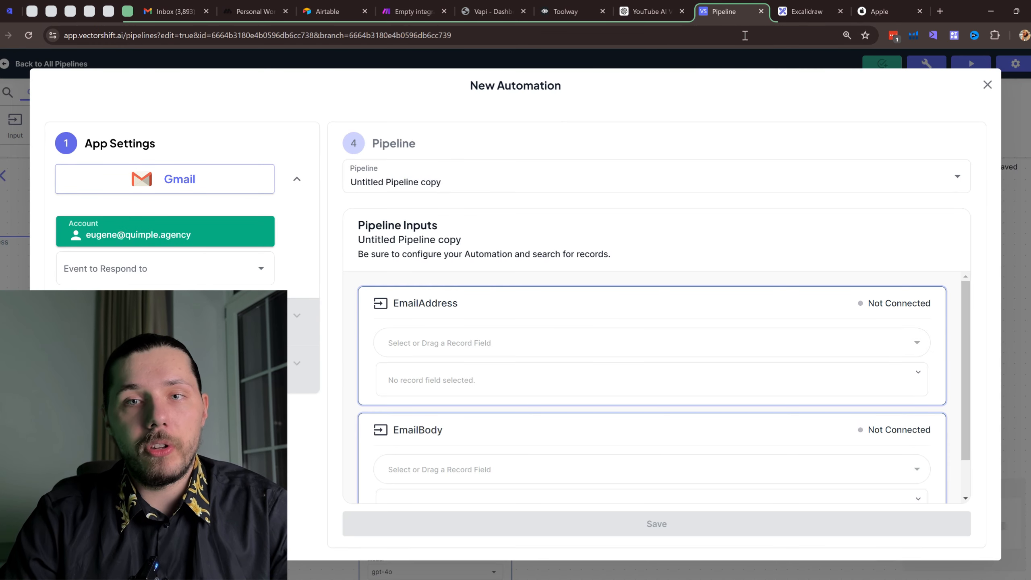
left_click(807, 12)
scroll(406, 203, "up", 2)
scroll(406, 203, "left", 2)
mouse_move(326, 239)
left_mouse_down()
mouse_move(488, 212)
mouse_move(462, 246)
left_mouse_up()
scroll(463, 244, "up", 2)
mouse_move(261, 264)
left_mouse_down()
mouse_move(289, 325)
mouse_move(205, 284)
left_mouse_up()
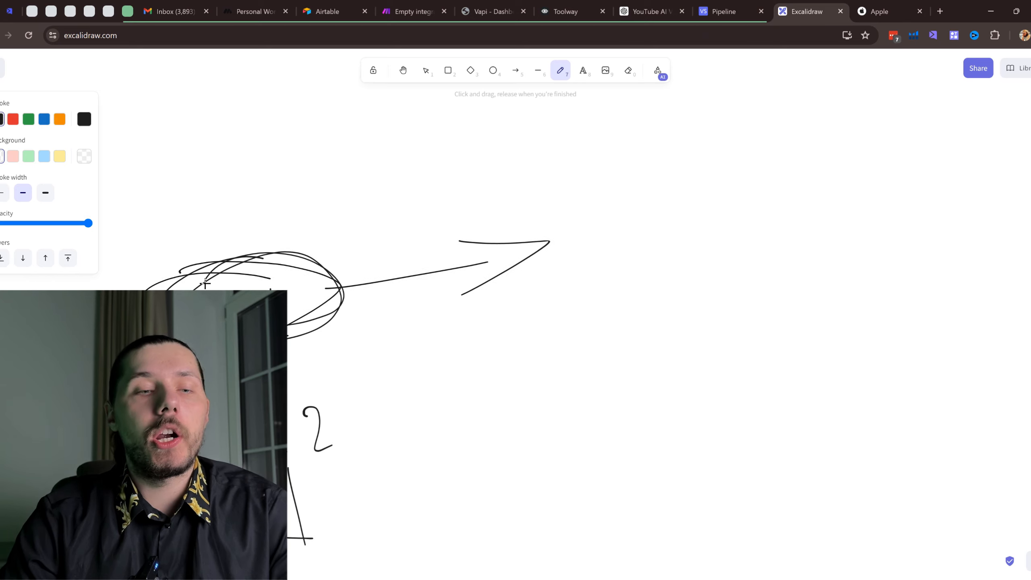
key("ctrl+z")
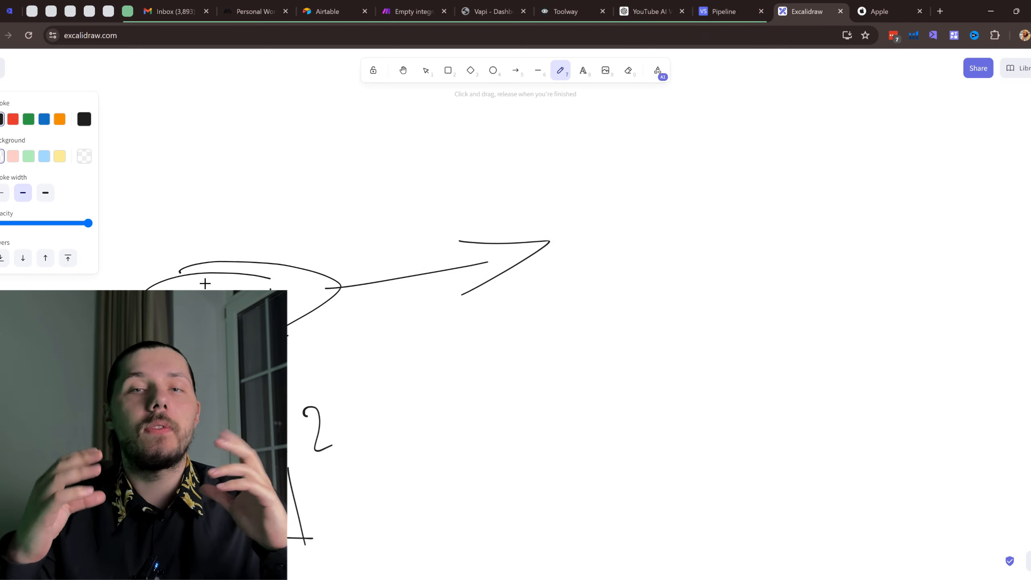
Step: Return to the VectorShift automation and choose the Gmail event it responds to
left_click(751, 8)
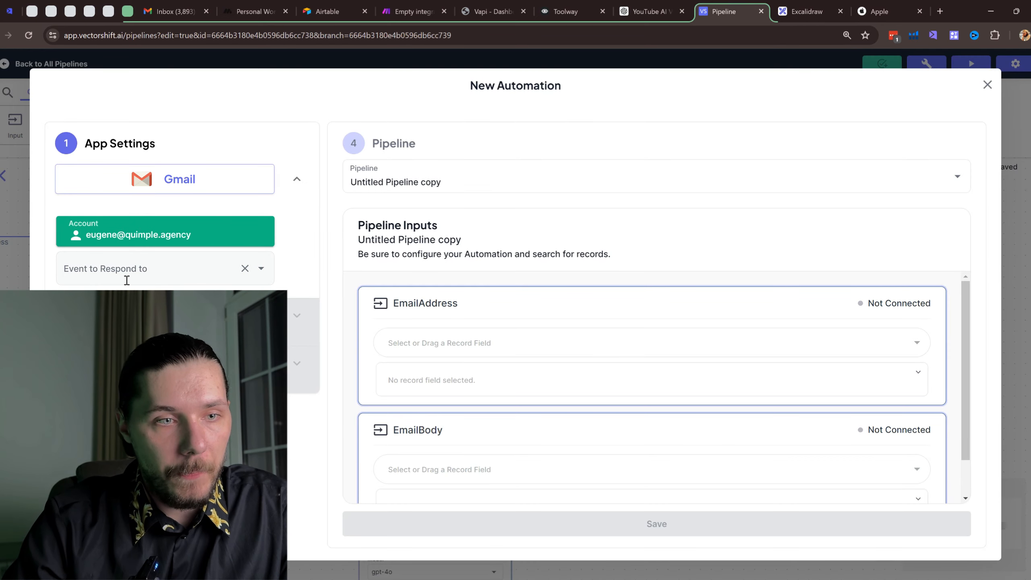
left_click(150, 276)
left_click(126, 303)
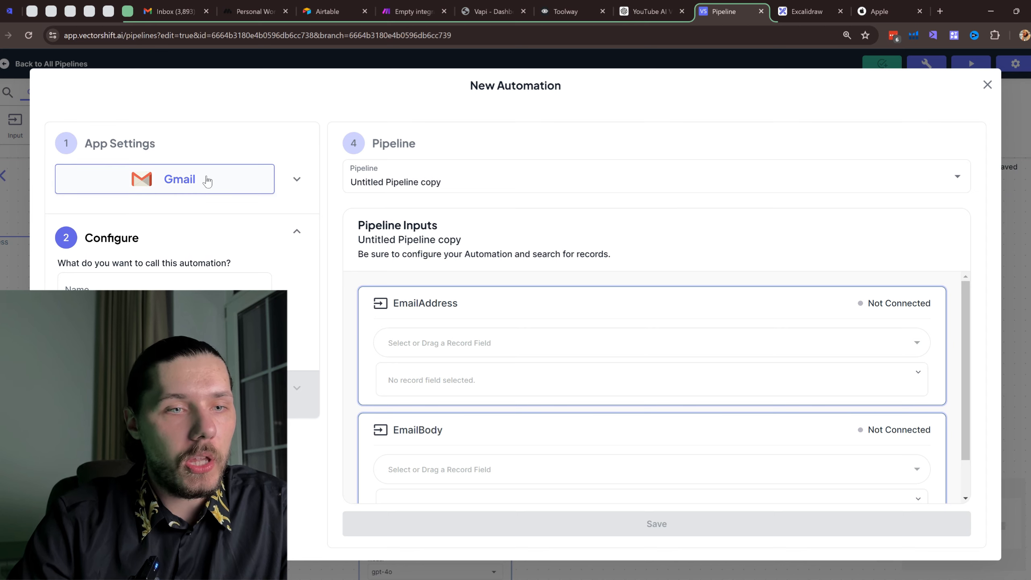
Step: In the Excalidraw sketch, scribble more loops around E1 and a tangled circle beyond the tip of its arrow
left_click(806, 13)
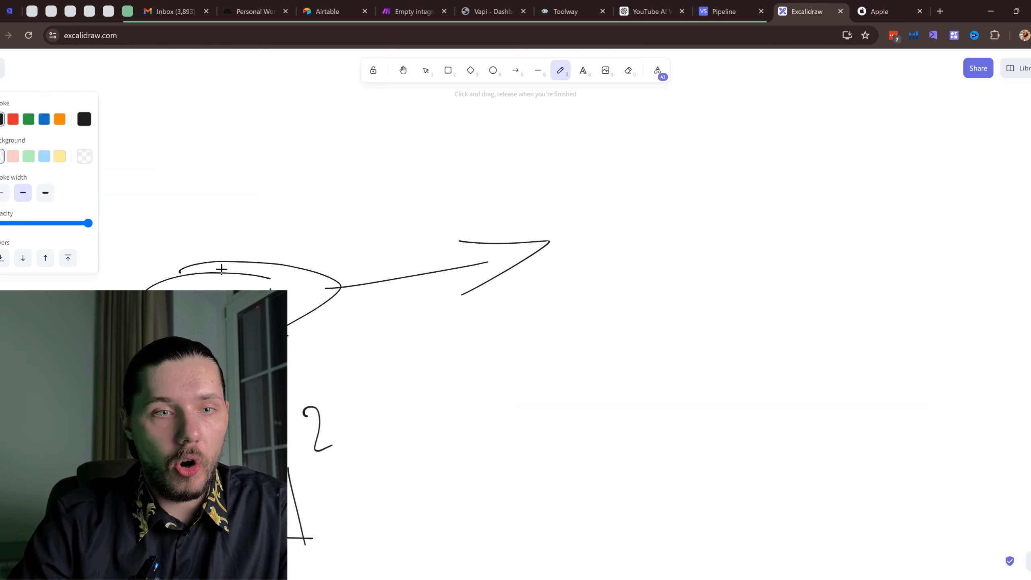
mouse_move(222, 269)
left_mouse_down()
mouse_move(284, 268)
mouse_move(213, 286)
left_mouse_up()
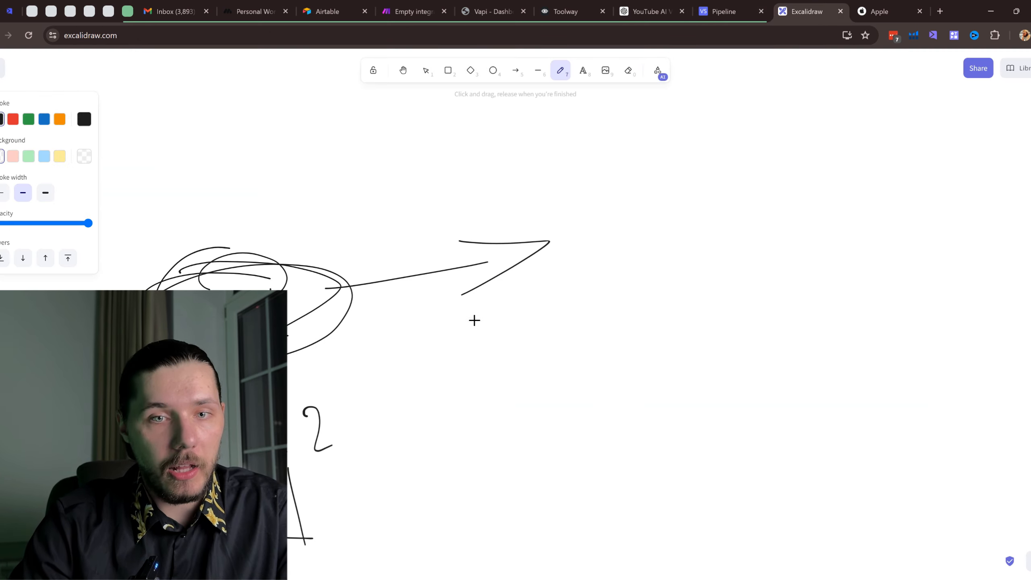
mouse_move(601, 232)
left_mouse_down()
mouse_move(649, 207)
mouse_move(617, 234)
mouse_move(670, 234)
left_mouse_up()
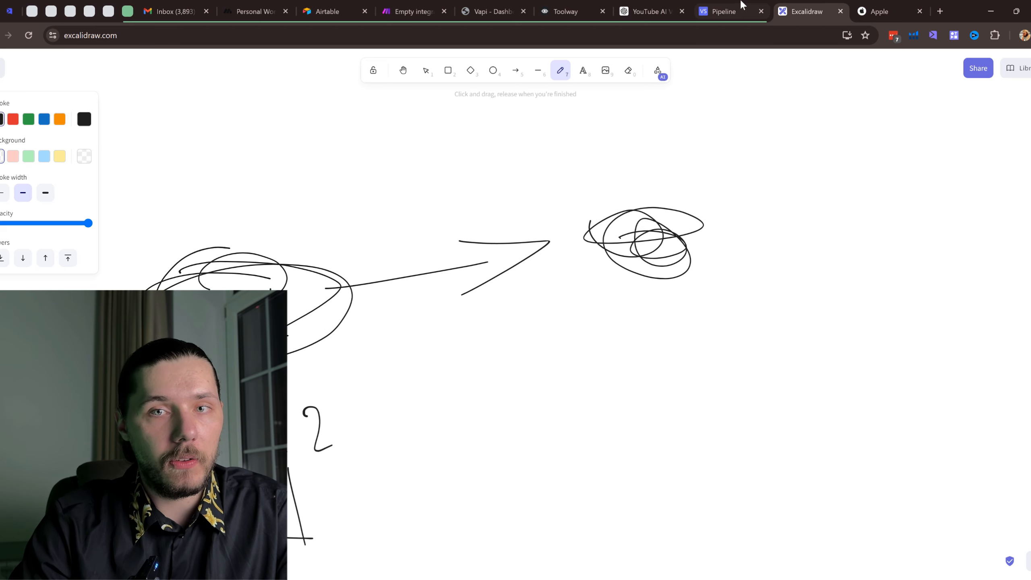
left_click(715, 12)
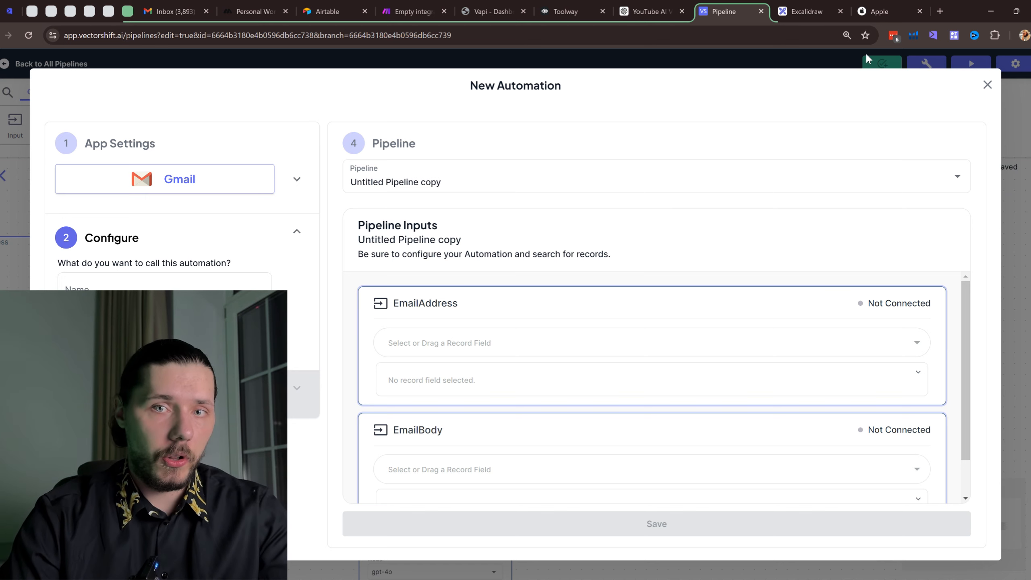
Step: In the Excalidraw sketch, write a second, larger E1 above the existing one and draw an oval around it
left_click(806, 11)
scroll(630, 261, "down", 3)
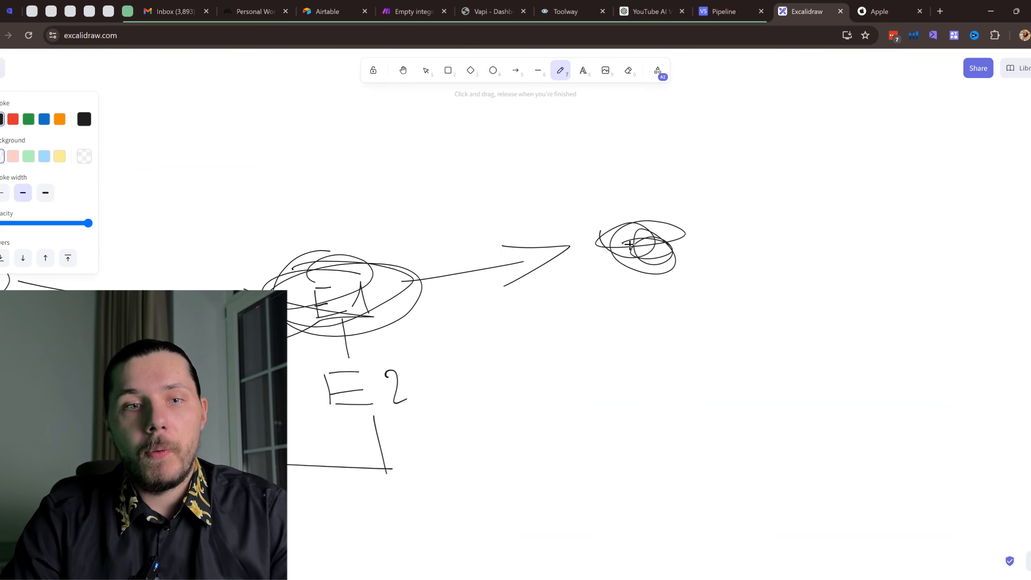
scroll(442, 257, "up", 1)
scroll(383, 240, "up", 1)
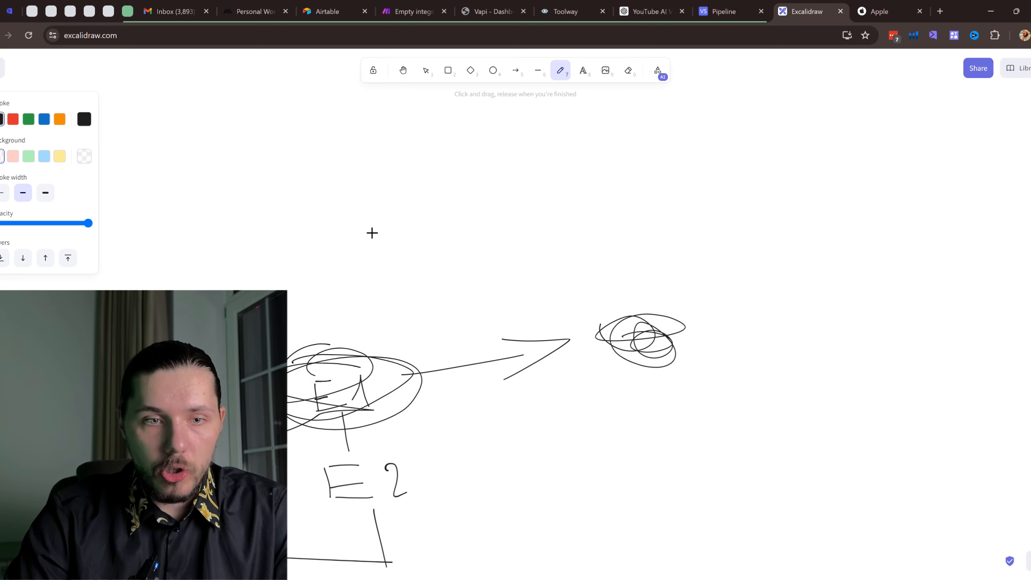
left_click_drag(345, 163, 348, 199)
left_click_drag(345, 156, 429, 153)
left_click_drag(346, 187, 480, 187)
scroll(447, 163, "up", 1)
mouse_move(446, 130)
left_mouse_down()
mouse_move(538, 193)
mouse_move(386, 145)
left_mouse_up()
scroll(607, 259, "up", 1)
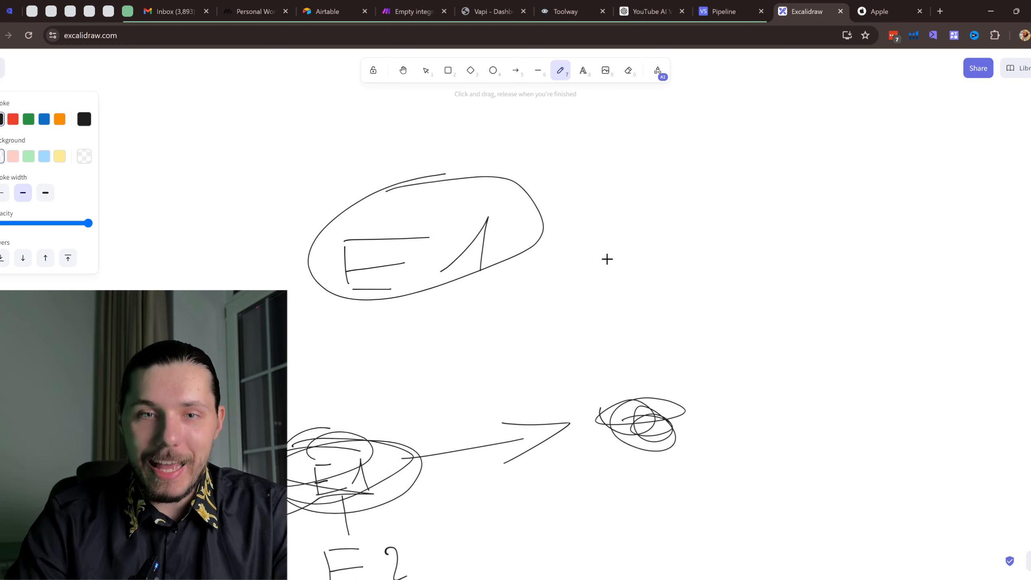
Step: Draw an arrow from the new E1 to a handwritten V, and a second arrow leading onward from the V
scroll(607, 259, "right", 2)
mouse_move(488, 230)
left_mouse_down()
mouse_move(617, 207)
mouse_move(595, 241)
left_mouse_up()
scroll(688, 238, "right", 2)
scroll(688, 237, "up", 1)
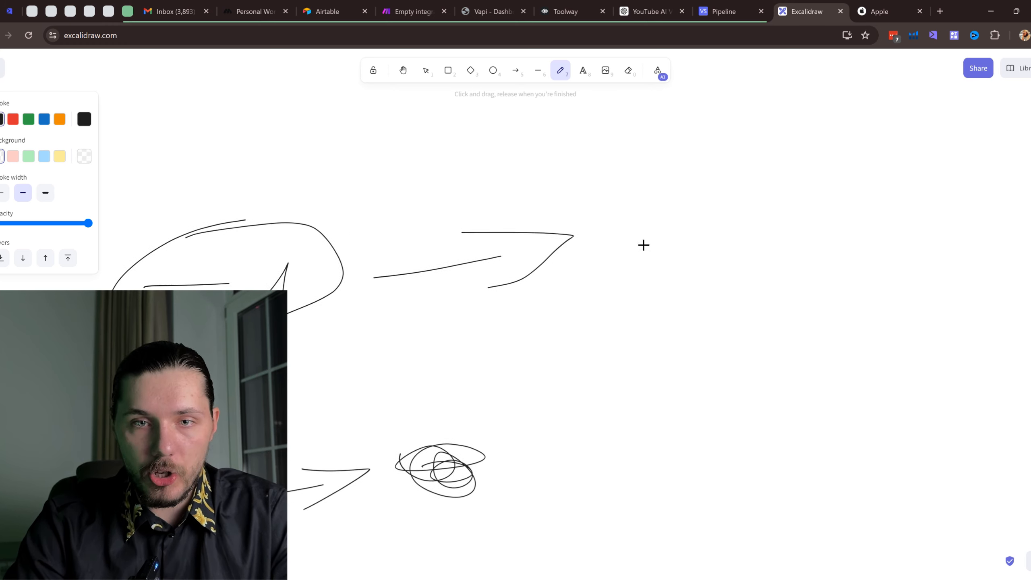
scroll(644, 245, "right", 2)
left_click_drag(569, 207, 617, 202)
scroll(635, 236, "right", 4)
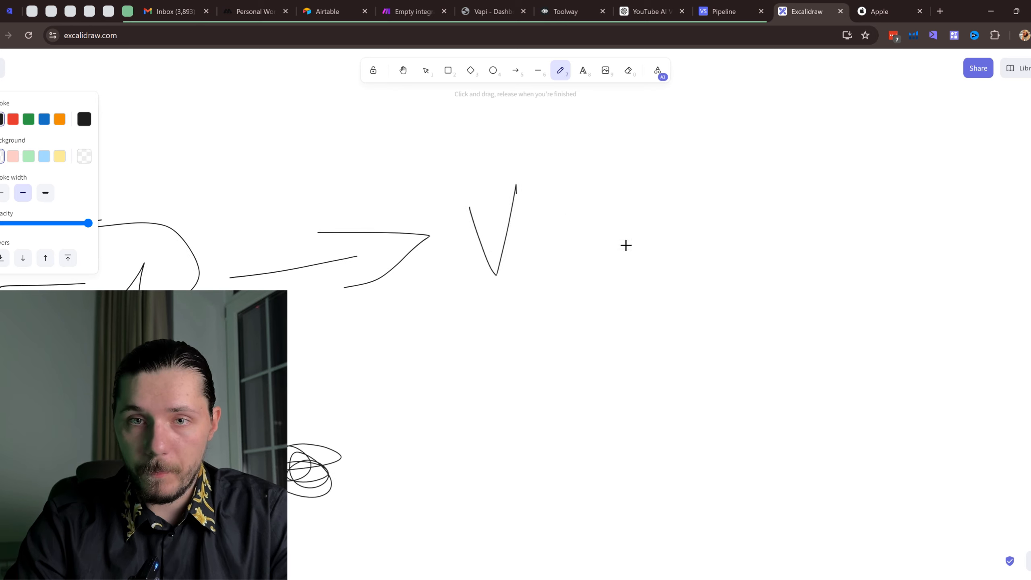
mouse_move(556, 230)
left_mouse_down()
mouse_move(689, 224)
mouse_move(696, 243)
left_mouse_up()
scroll(788, 250, "right", 1)
scroll(788, 250, "up", 1)
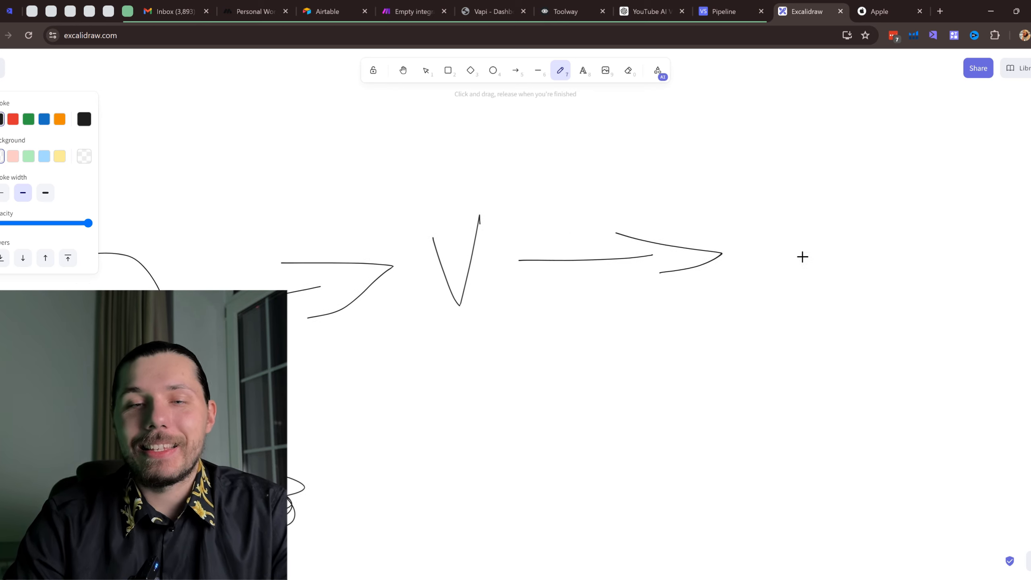
Step: In the Excalidraw sketch, handwrite E2 beyond the tip of the arrow leading onward from the V
scroll(760, 220, "right", 2)
left_click_drag(741, 201, 751, 282)
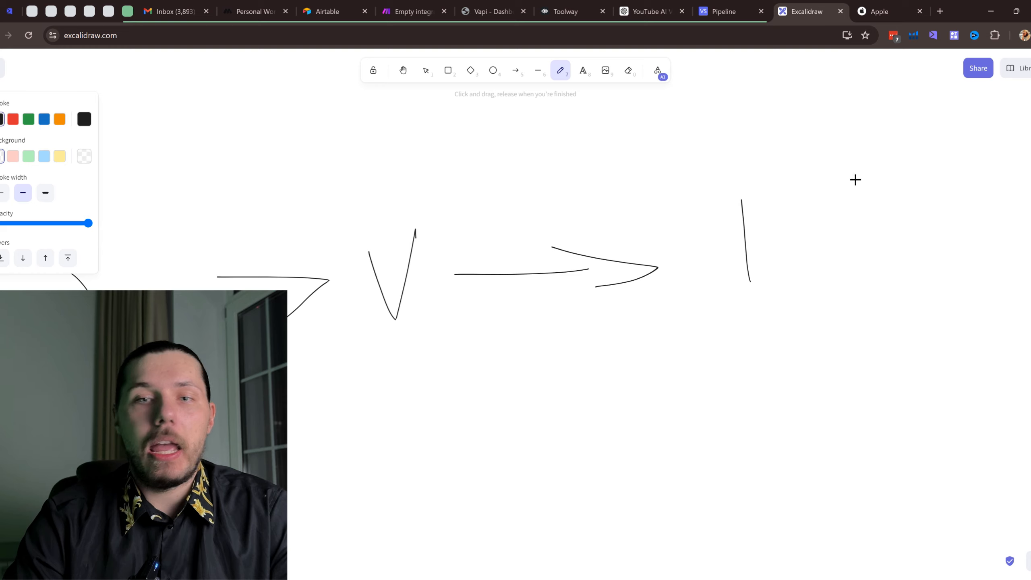
left_click_drag(742, 198, 796, 198)
left_click_drag(749, 234, 807, 234)
left_click_drag(755, 277, 808, 269)
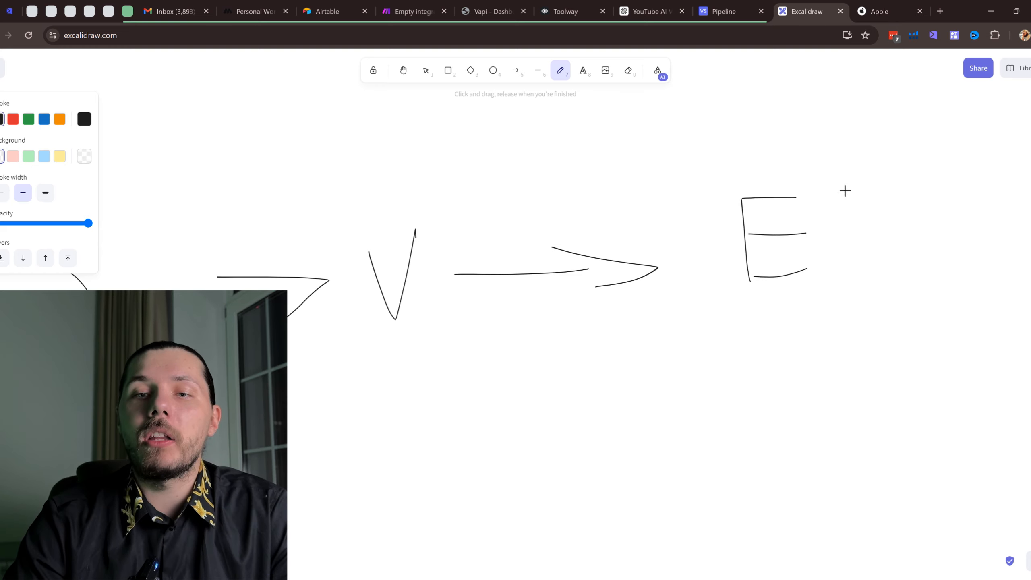
left_click_drag(845, 191, 928, 249)
Step: Draw a downward arrow from E2 and handwrite E3 beneath its tip
scroll(831, 302, "right", 2)
scroll(831, 302, "down", 1)
scroll(803, 281, "down", 3)
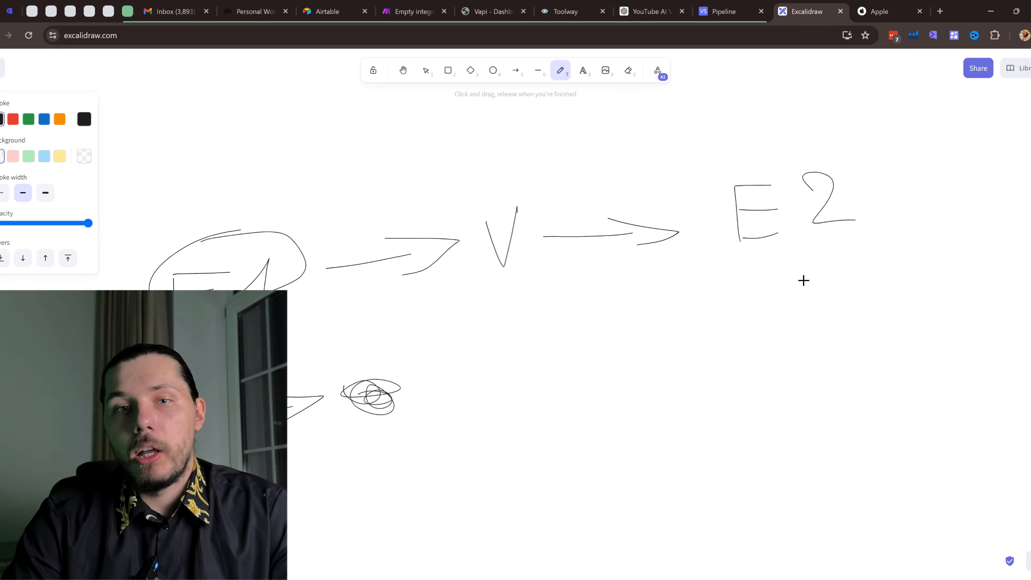
scroll(790, 270, "down", 1)
left_click_drag(805, 245, 824, 350)
left_click_drag(795, 313, 865, 311)
left_click_drag(785, 410, 807, 489)
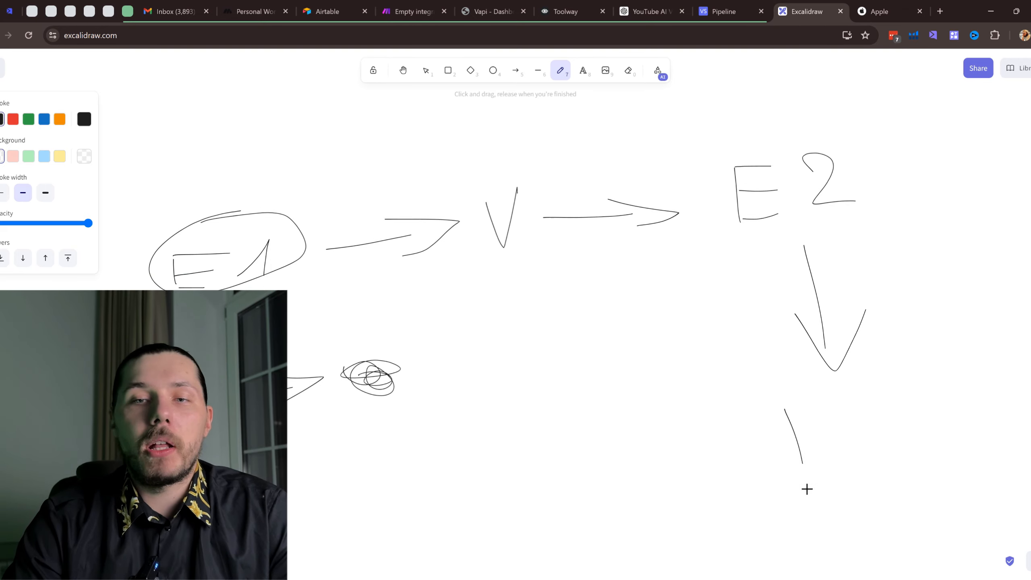
mouse_move(850, 401)
left_mouse_down()
mouse_move(885, 422)
mouse_move(895, 452)
left_mouse_up()
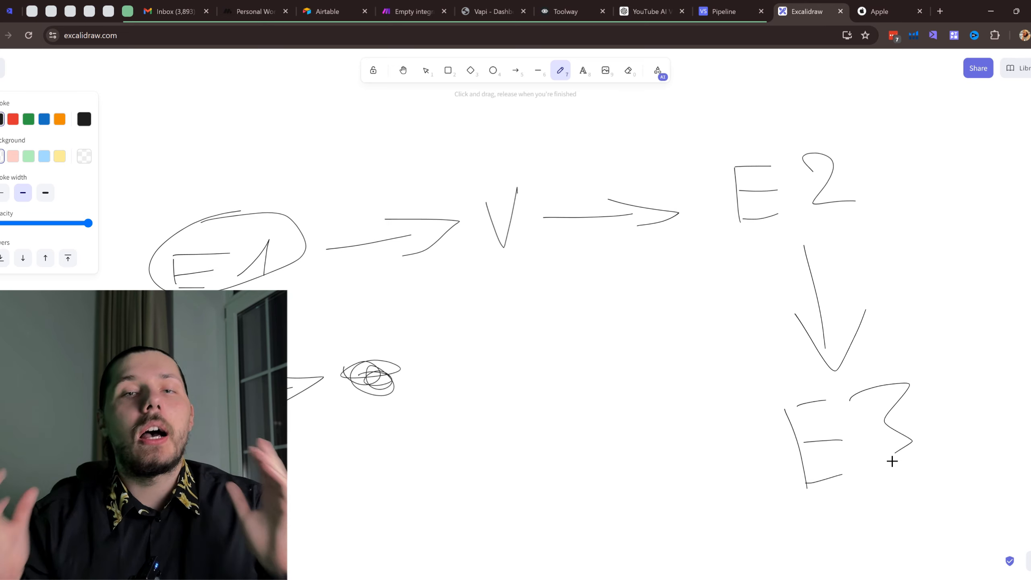
Step: Switch to the VectorShift pipeline, close the open automation dialog, and examine the Gmail node that creates the email draft
left_click(725, 11)
left_click(988, 84)
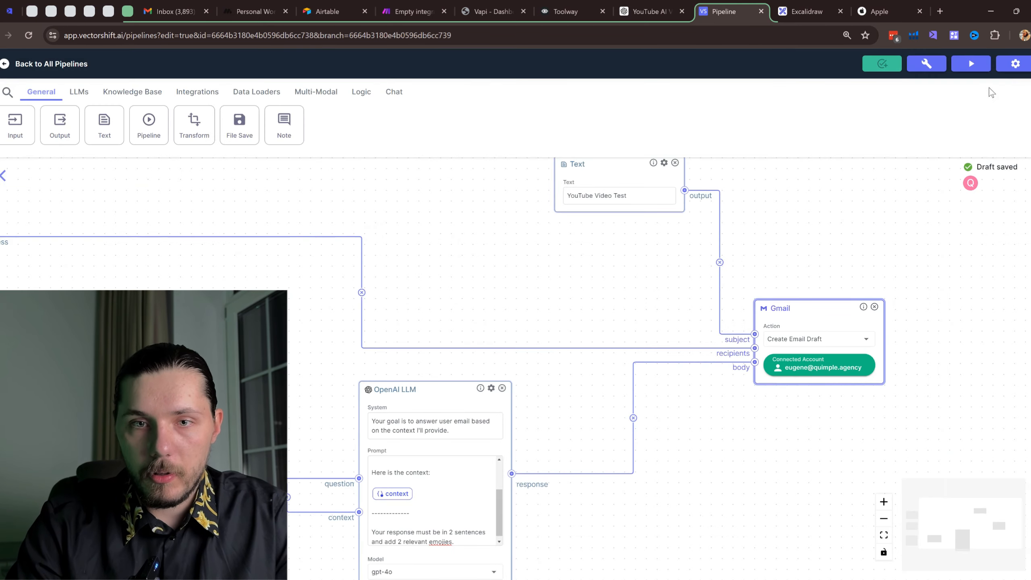
scroll(806, 258, "down", 3)
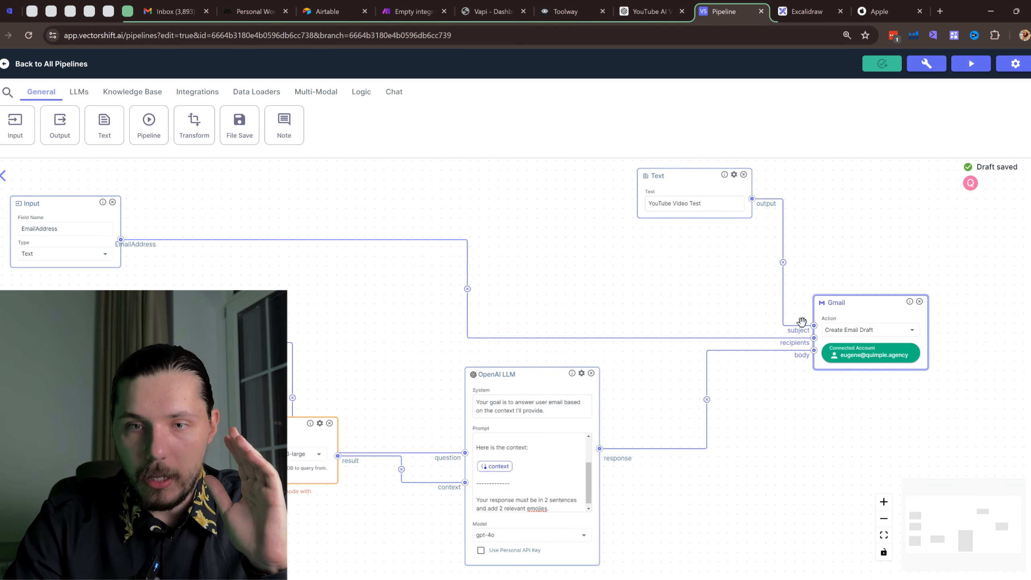
scroll(881, 342, "up", 1)
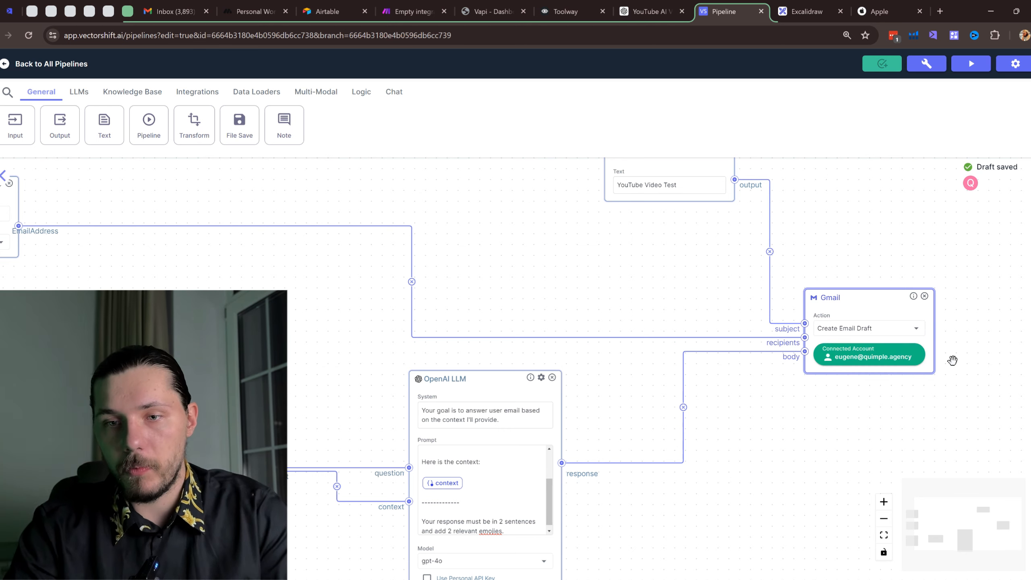
scroll(864, 352, "up", 2)
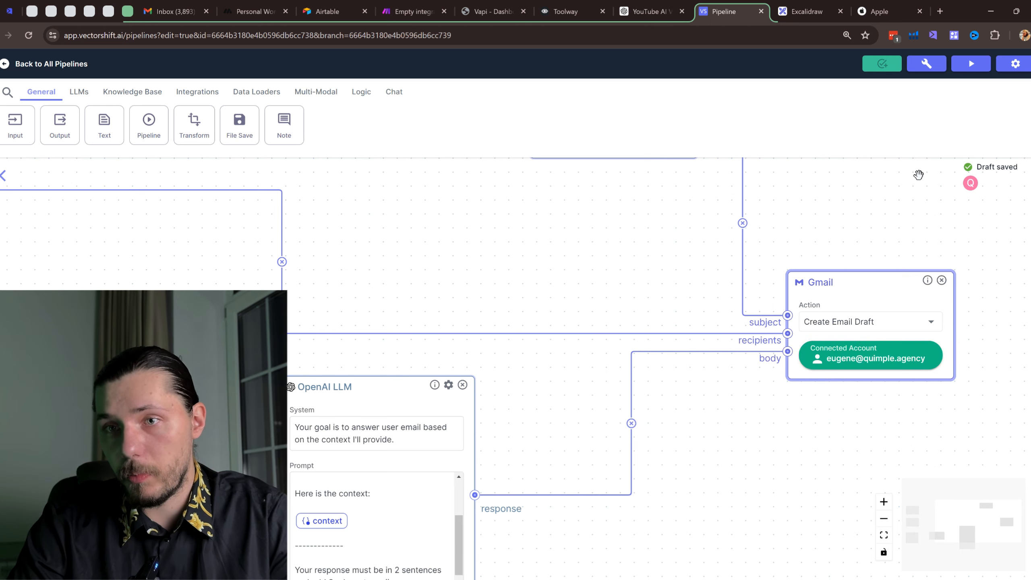
Step: Create a new automation for the pipeline and choose Gmail as its app
left_click(927, 63)
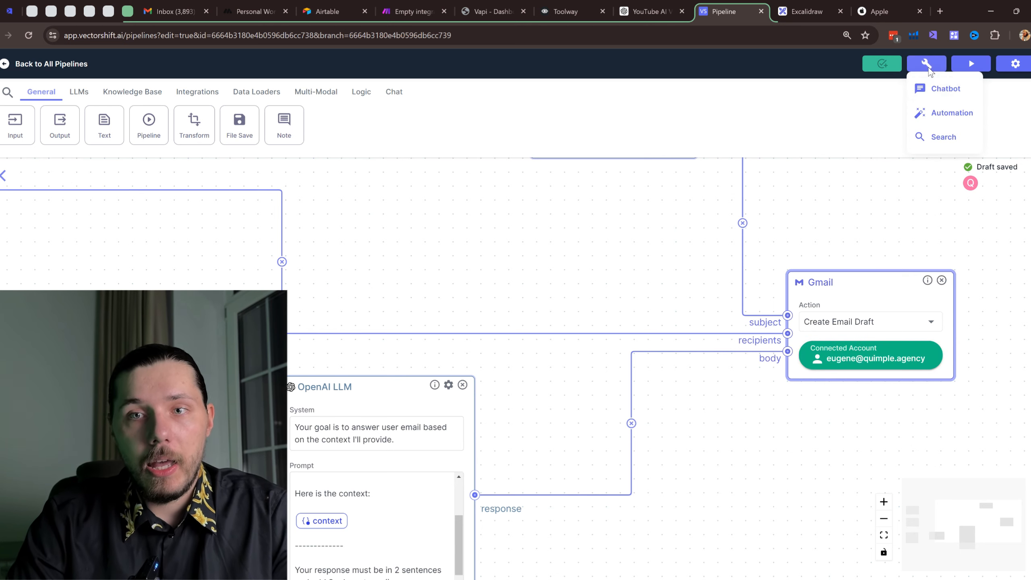
left_click(950, 117)
left_click(191, 187)
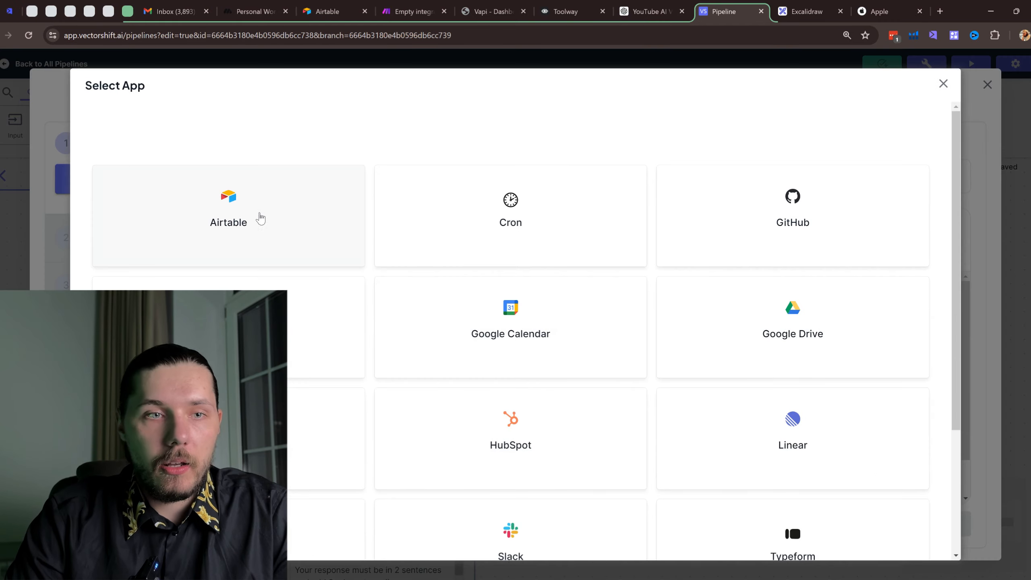
scroll(388, 324, "down", 3)
left_click(252, 158)
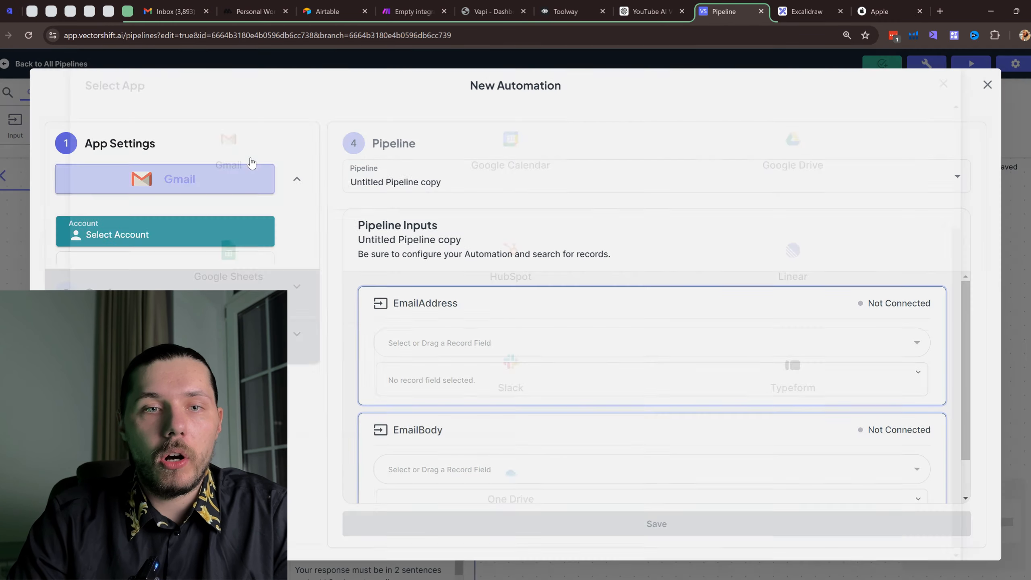
Step: Assign the already connected Gmail account to the automation and choose the event it responds to
left_click(167, 234)
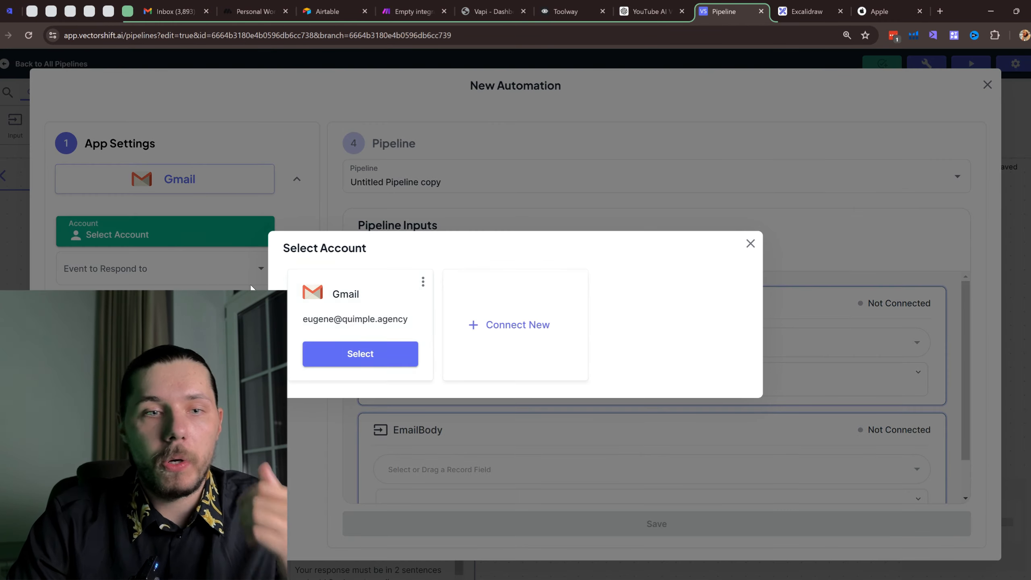
left_click(373, 354)
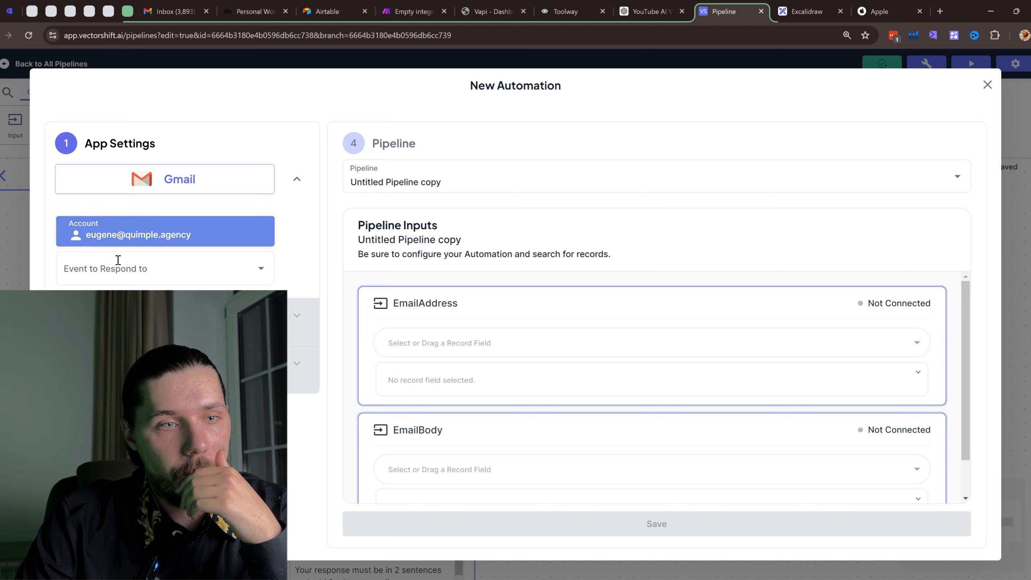
left_click(196, 269)
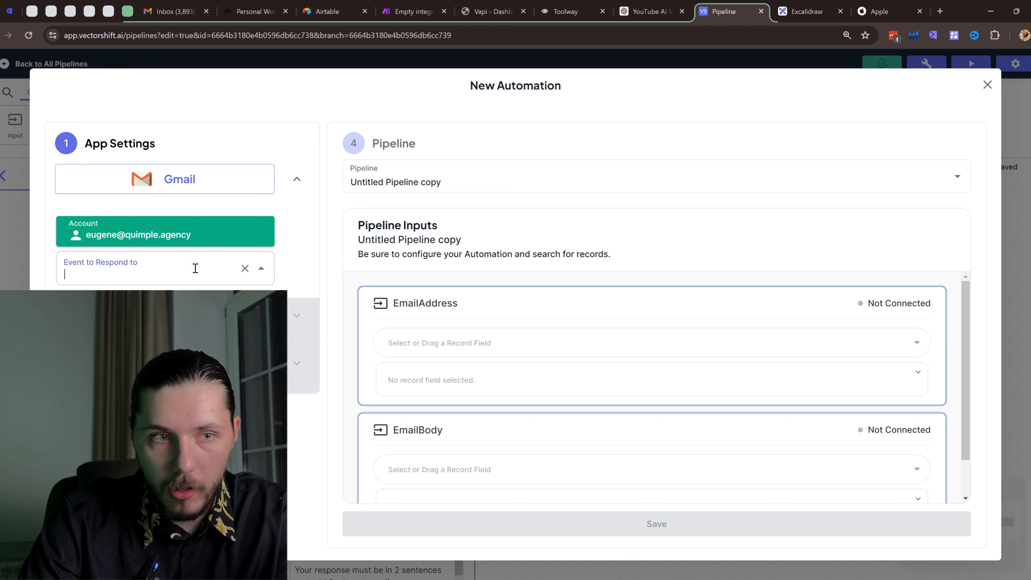
left_click(191, 305)
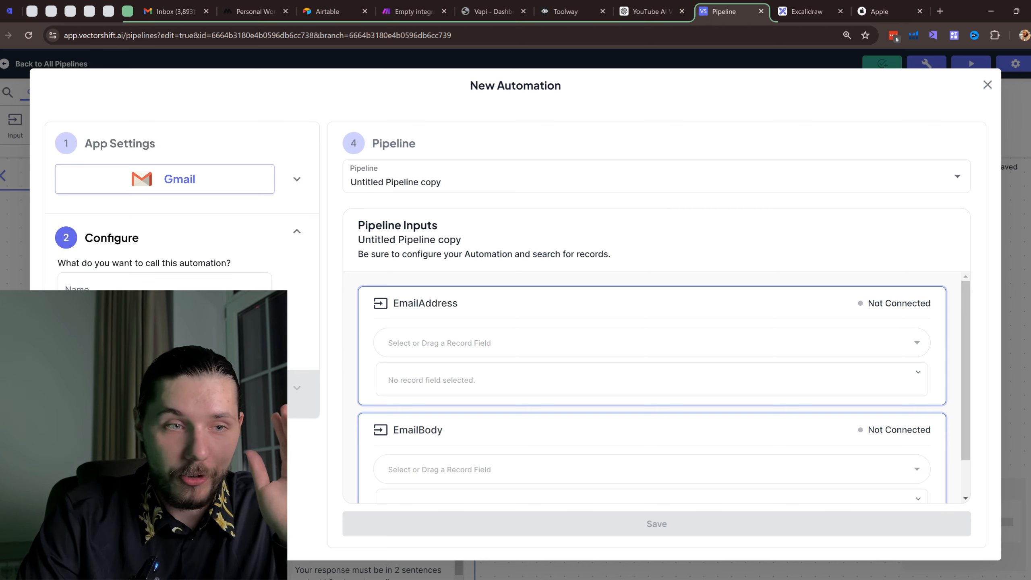
Step: In the automation's configuration, go to its name and save INBOX as the selected trigger
left_click(166, 289)
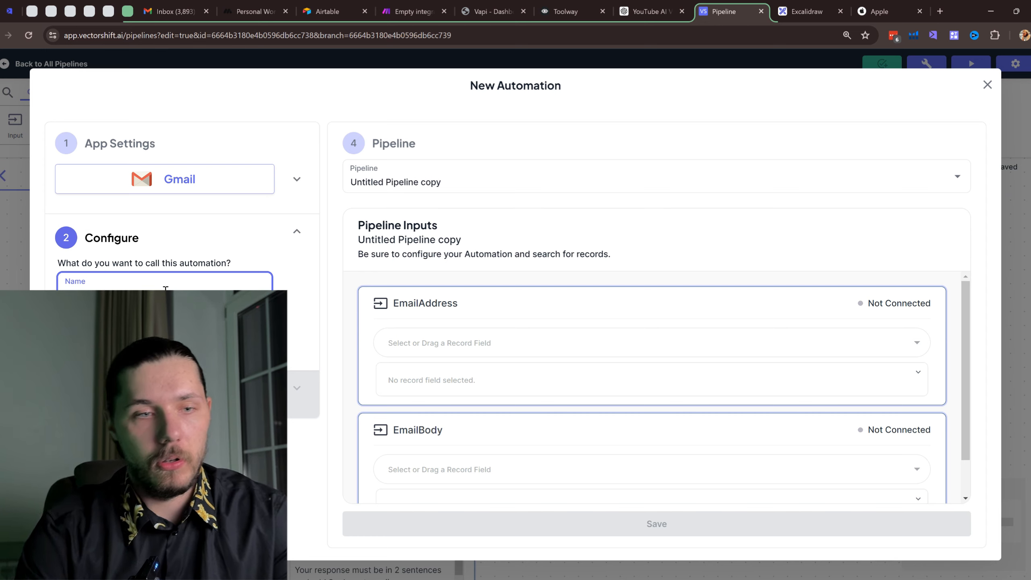
left_click(165, 336)
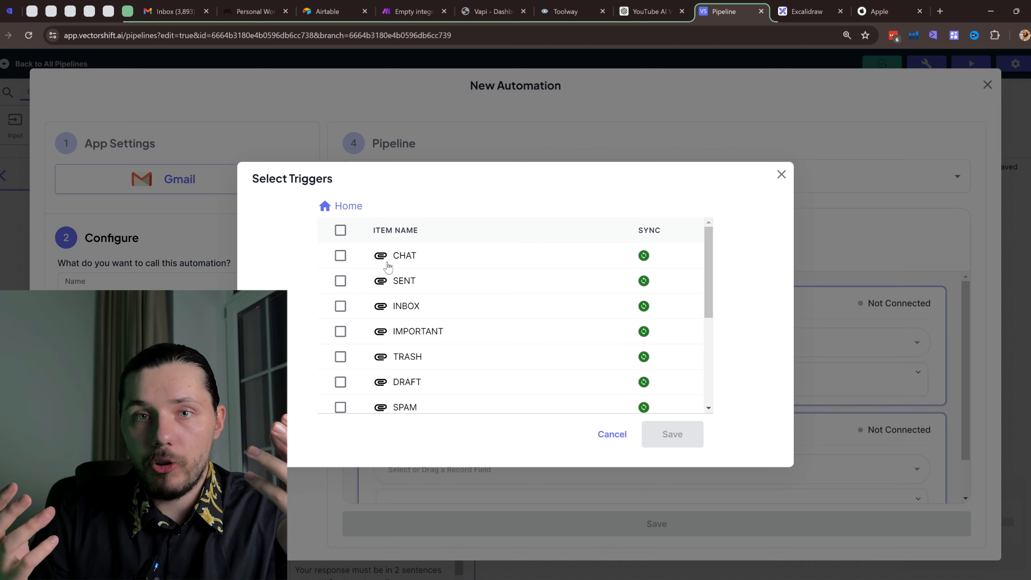
left_click(340, 306)
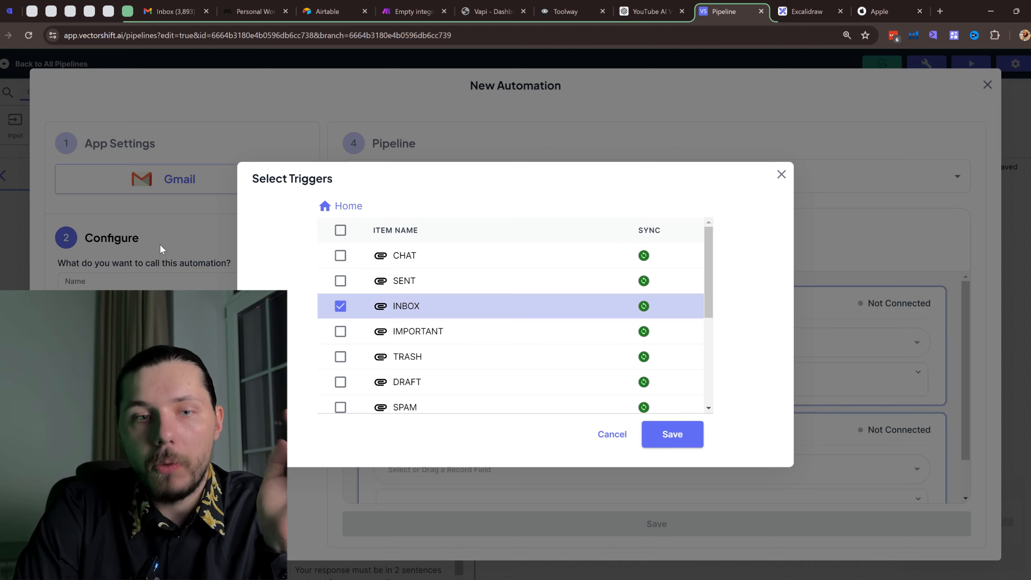
left_click(674, 437)
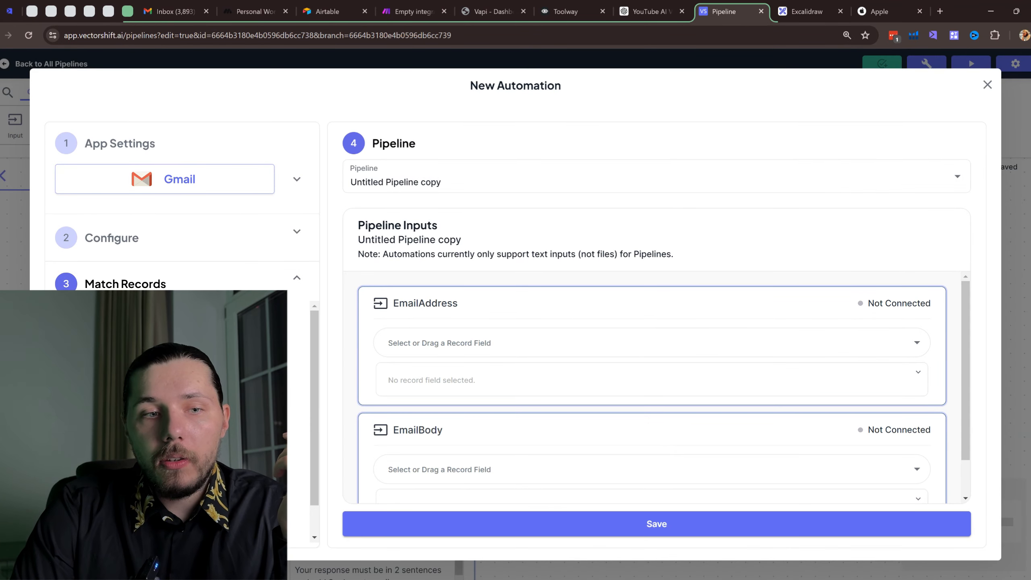
Step: Review the EmailAddress and EmailBody pipeline inputs and connect EmailAddress to the sender email record field
scroll(286, 338, "up", 2)
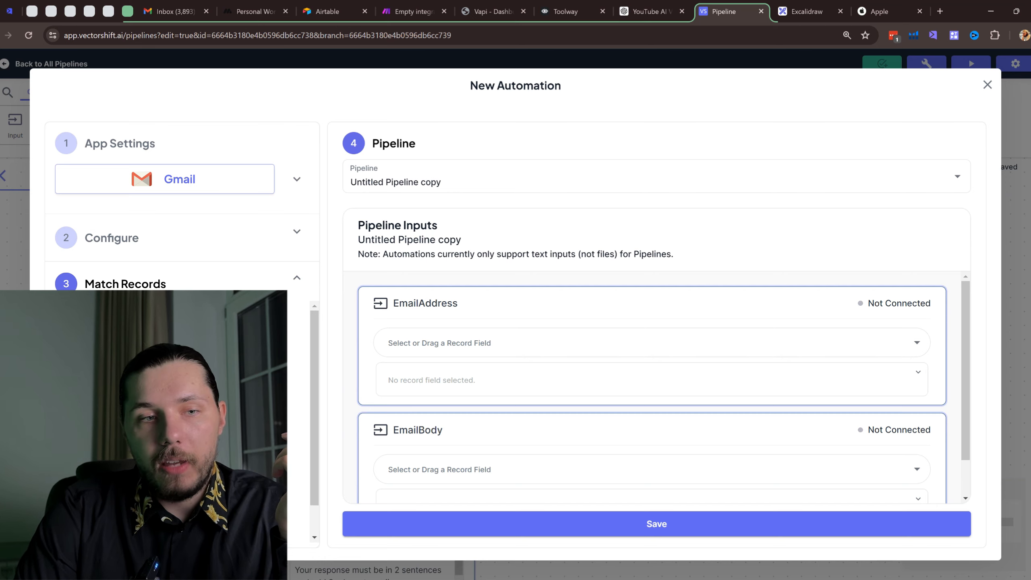
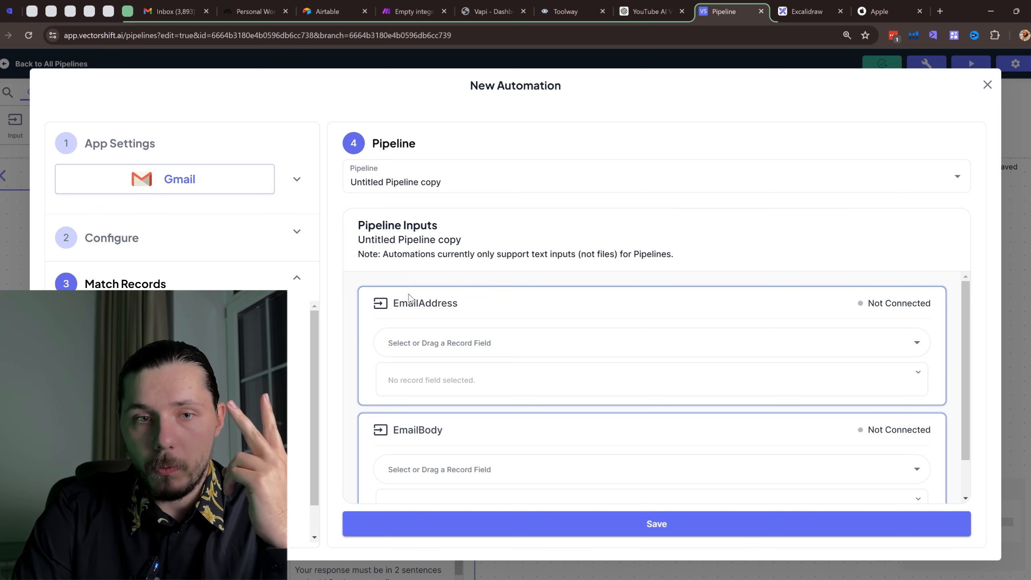
left_click_drag(394, 304, 465, 311)
scroll(447, 380, "down", 2)
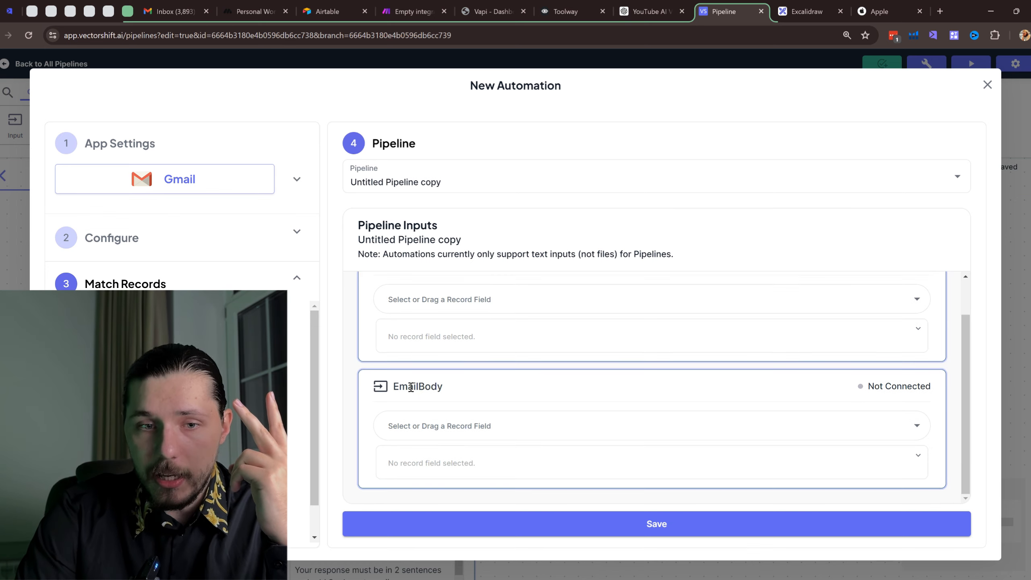
left_click_drag(400, 388, 447, 390)
scroll(446, 389, "up", 1)
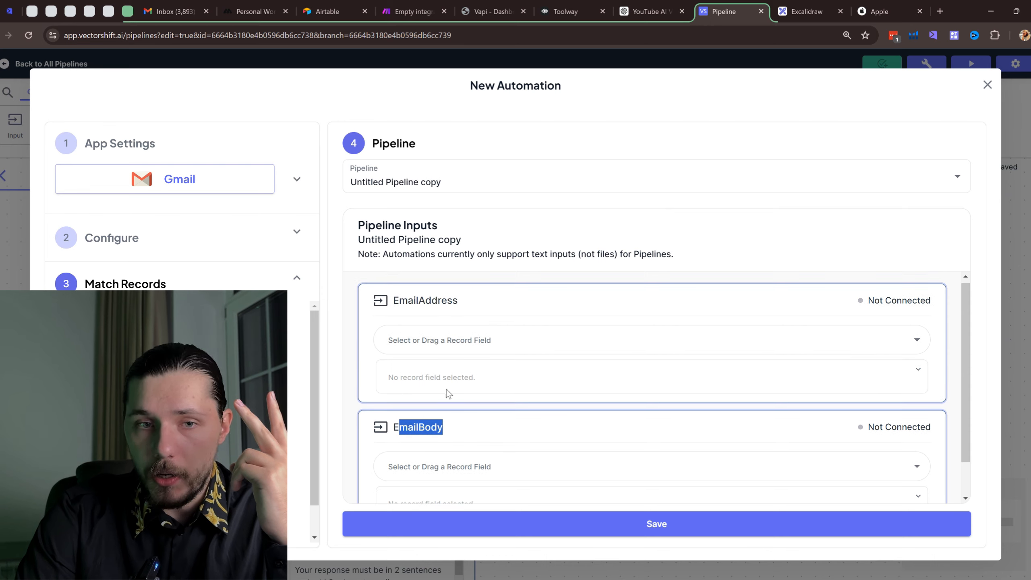
left_click(458, 351)
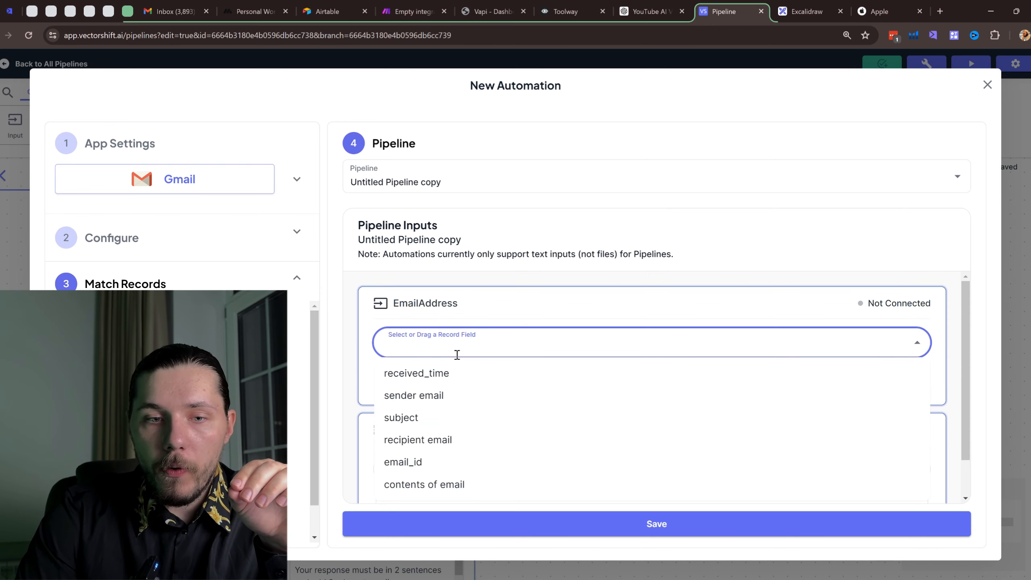
scroll(457, 355, "down", 1)
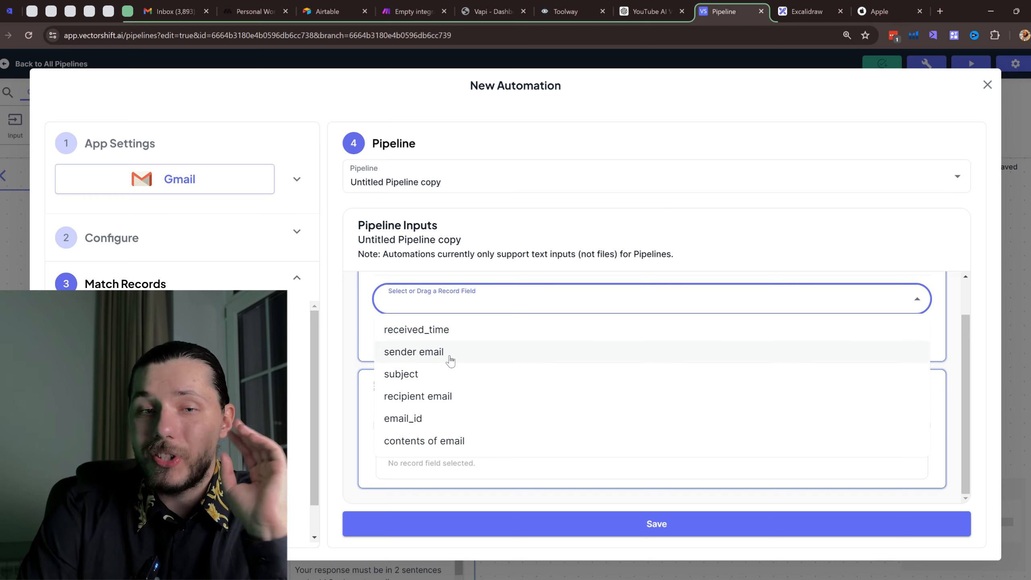
left_click(450, 357)
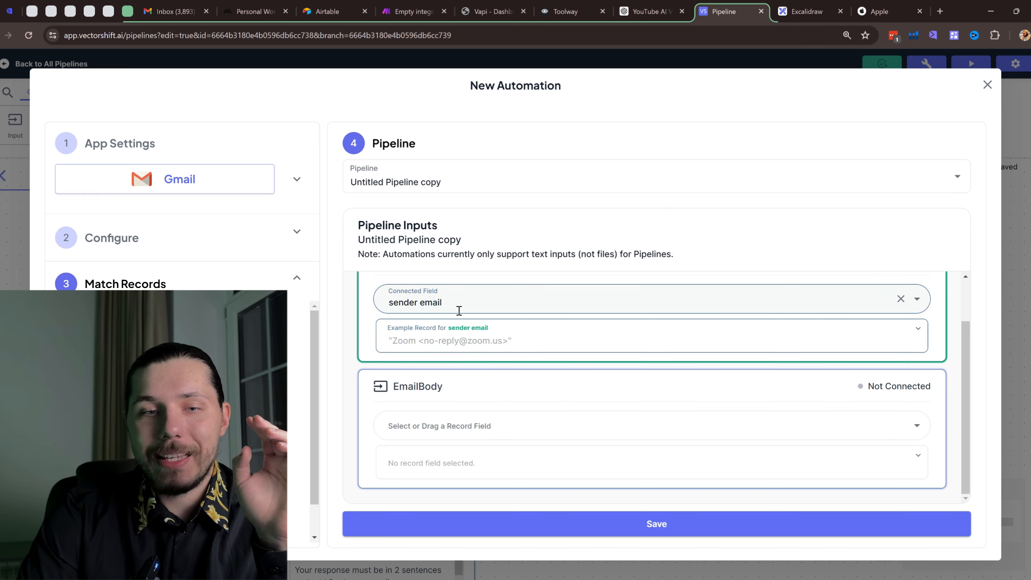
Step: Check the latest Zoom message in the Gmail inbox against the sender email example record, and return to the VectorShift automation
scroll(464, 343, "up", 1)
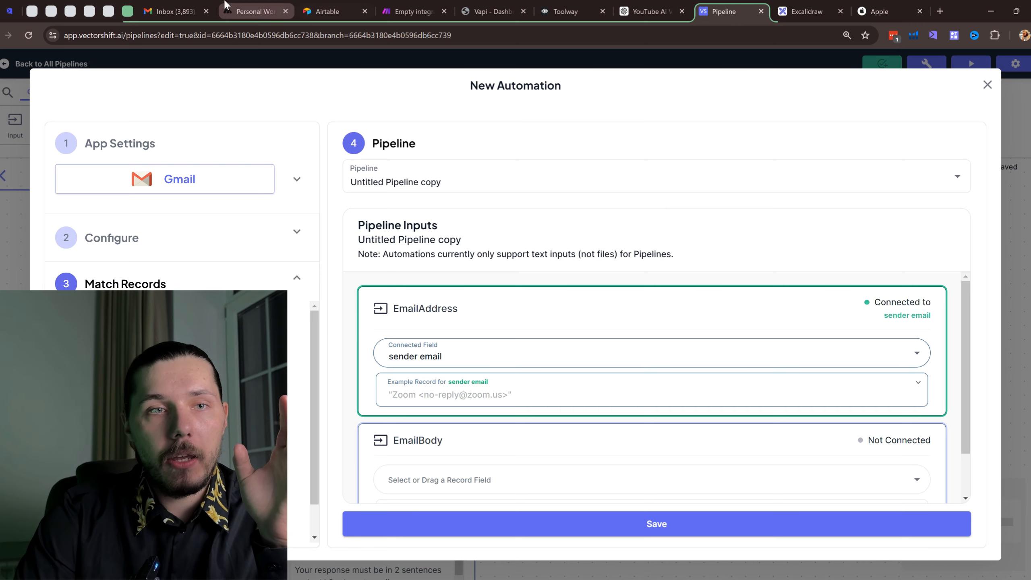
left_click(170, 6)
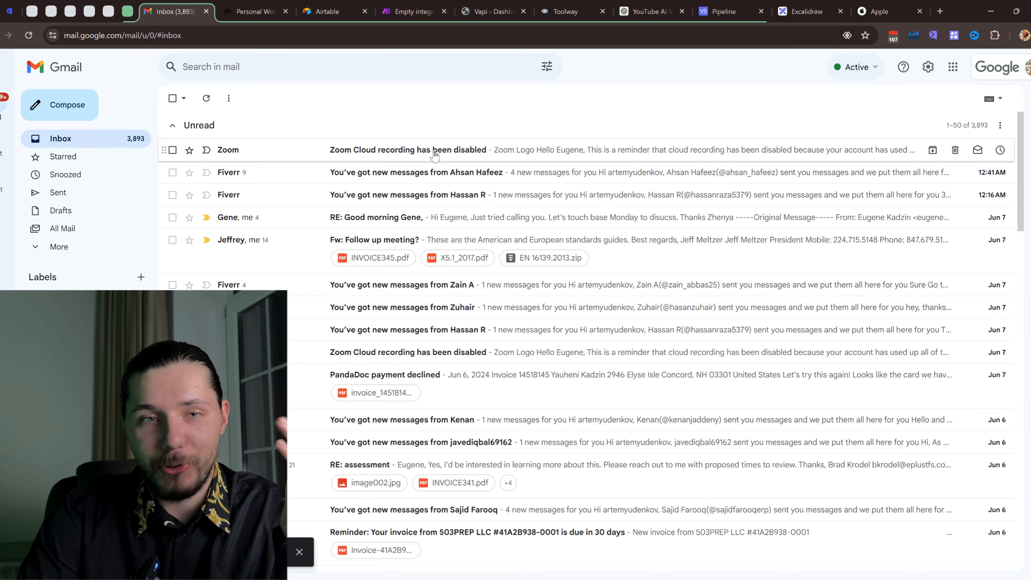
left_click(727, 4)
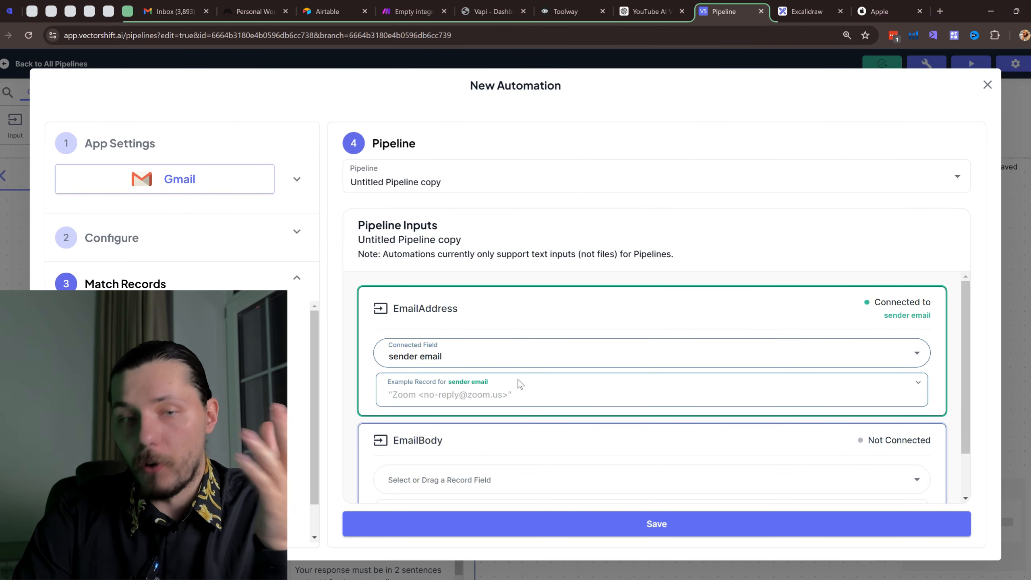
Step: Connect the EmailBody input to the contents of email record field and save the automation
scroll(521, 384, "down", 2)
left_click(438, 426)
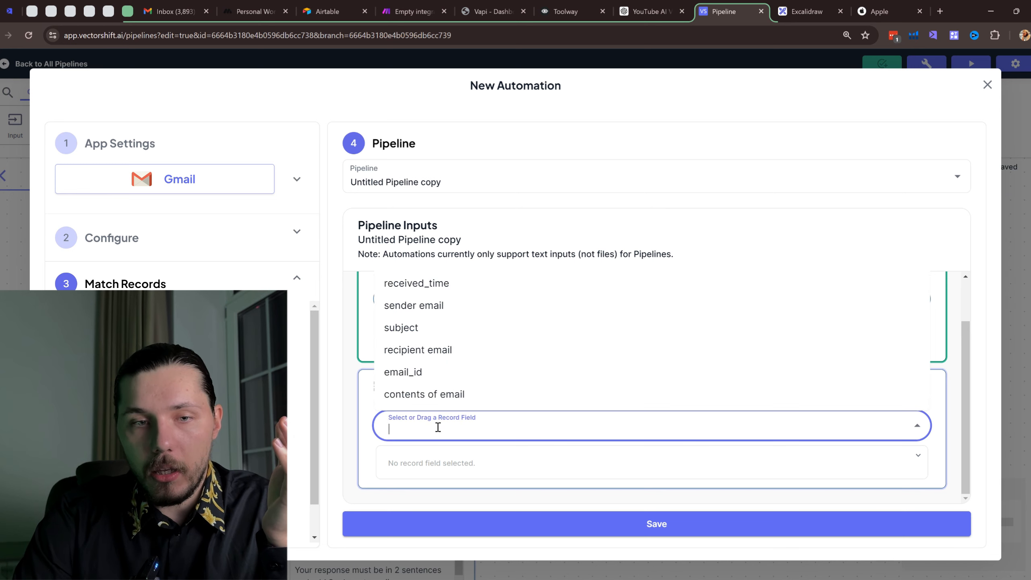
left_click(466, 394)
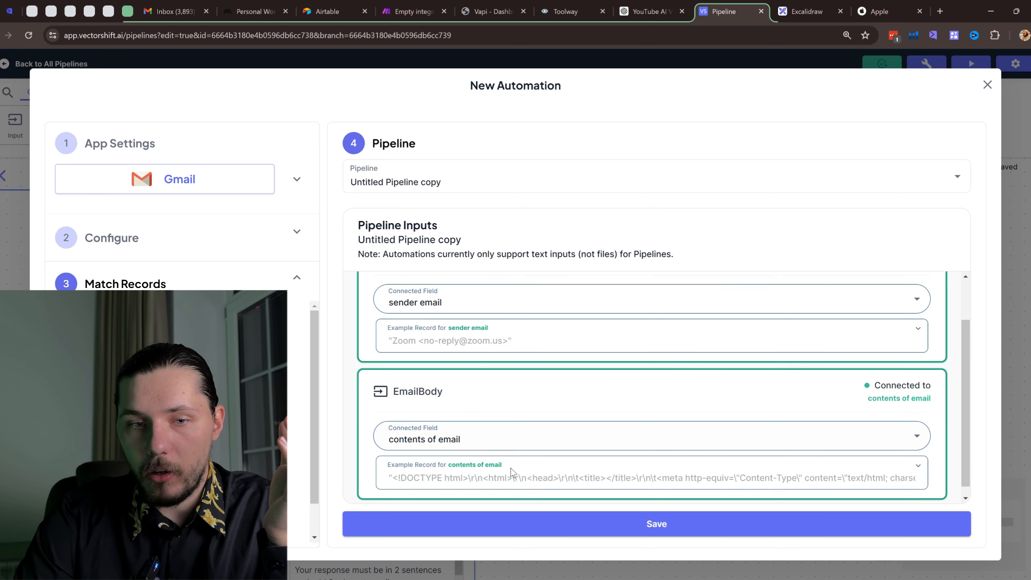
scroll(509, 471, "up", 2)
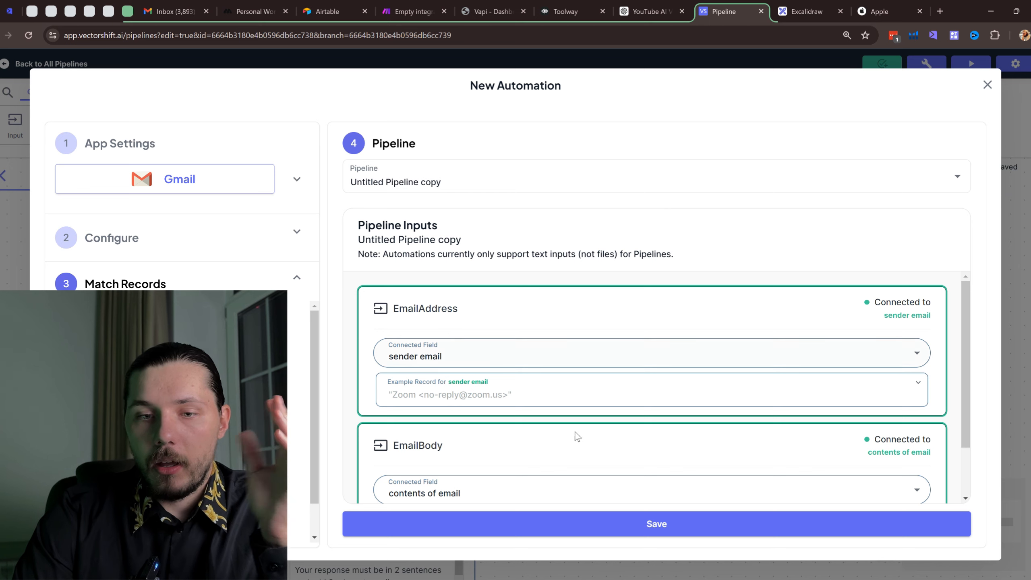
left_click(614, 530)
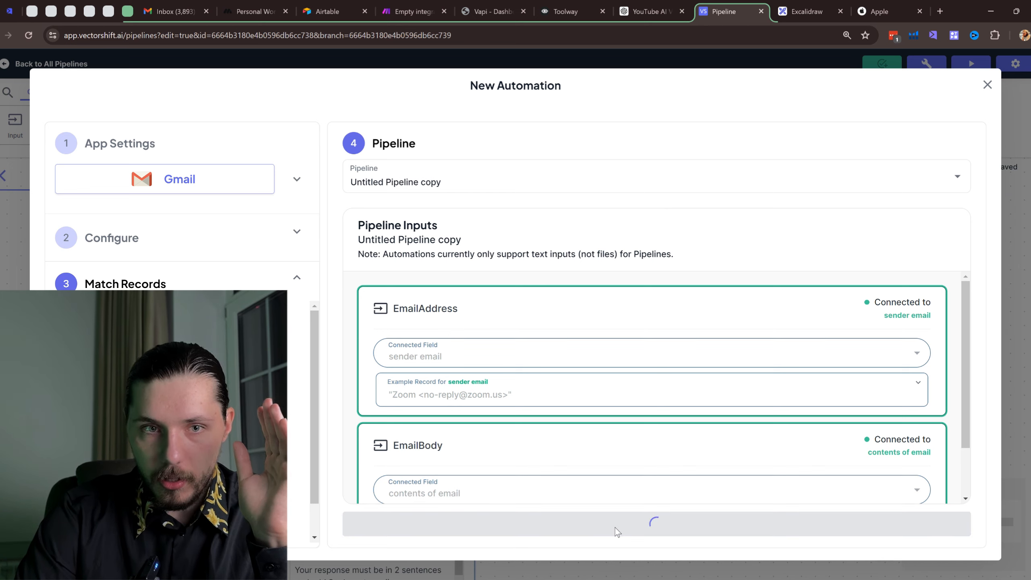
scroll(627, 306, "down", 5)
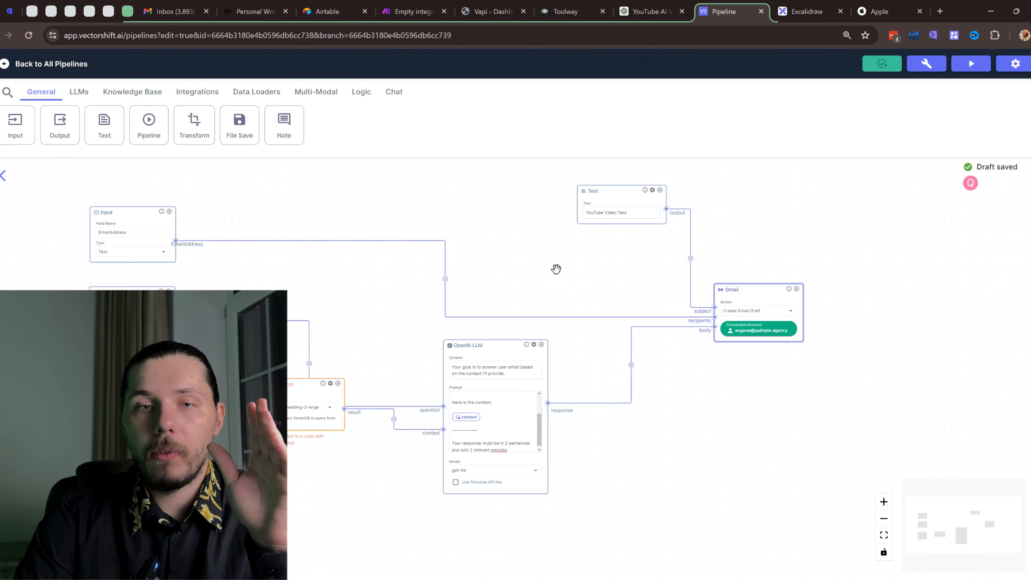
Step: Examine the pipeline's flow from the EmailAddress input, Text node and OpenAI LLM response into the Gmail Create Email Draft node
left_click_drag(247, 253, 322, 258)
scroll(216, 253, "up", 3)
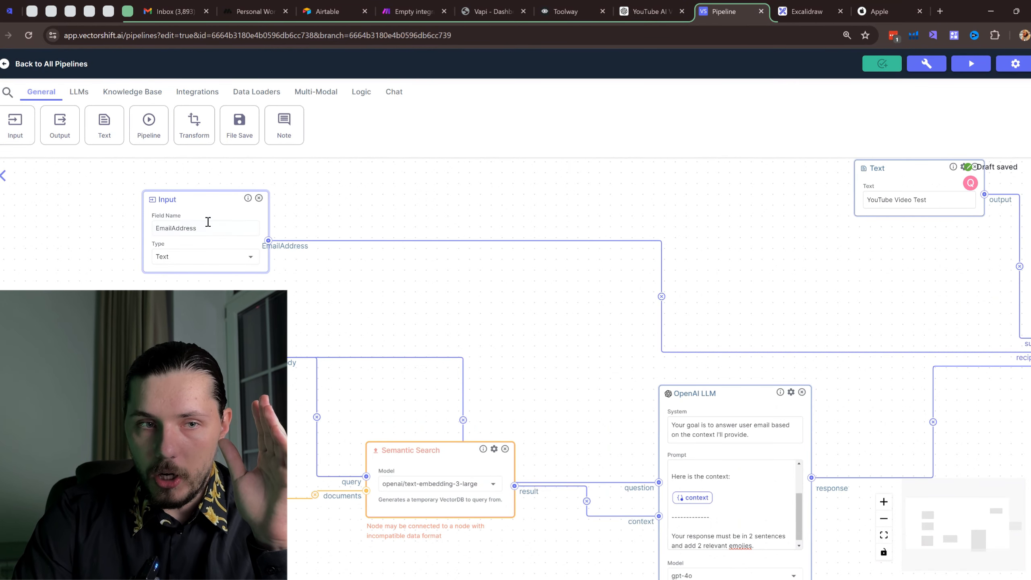
scroll(437, 311, "down", 2)
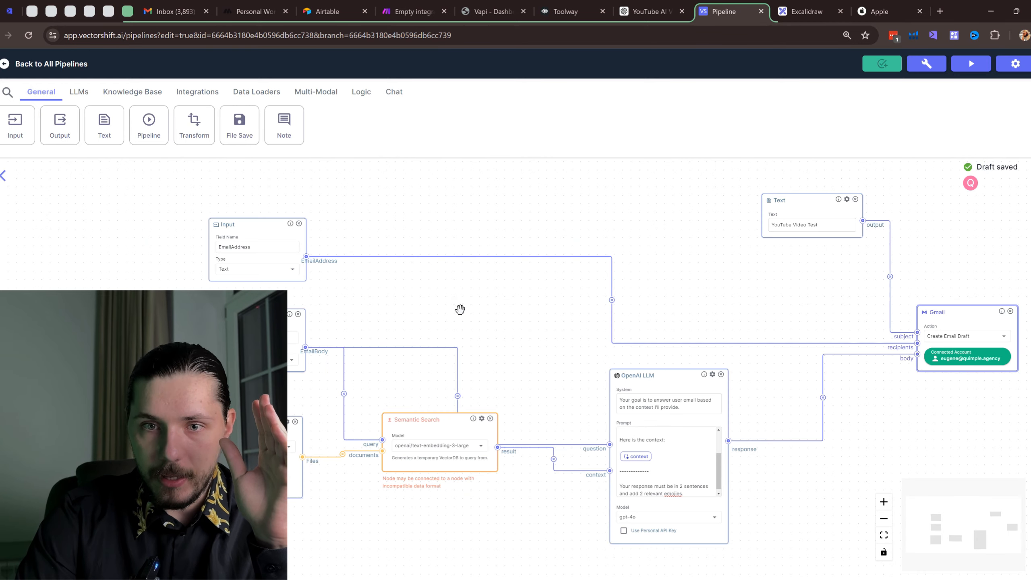
left_click_drag(695, 281, 590, 251)
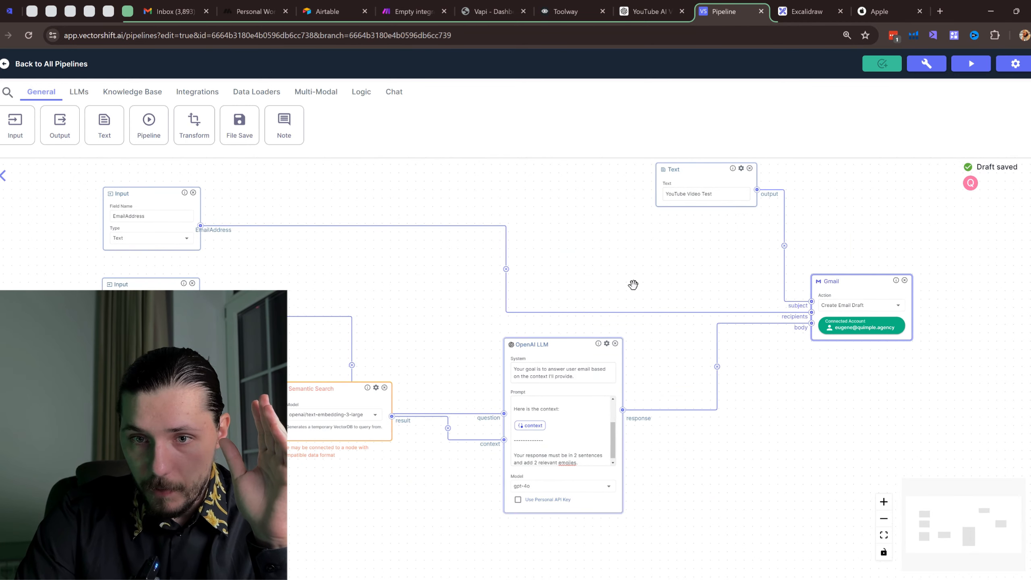
left_click_drag(633, 283, 557, 316)
scroll(718, 328, "up", 2)
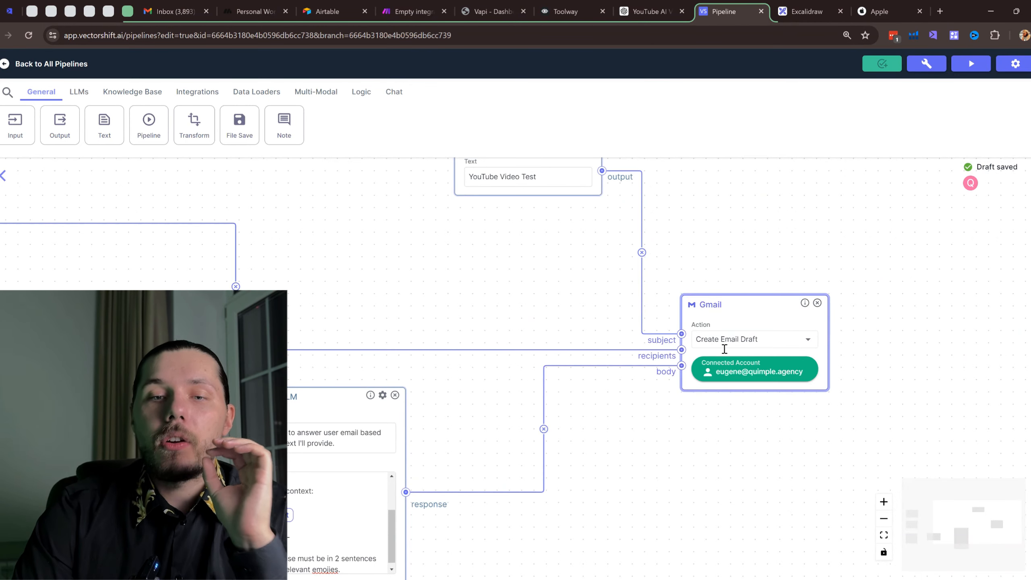
left_click_drag(714, 247, 674, 277)
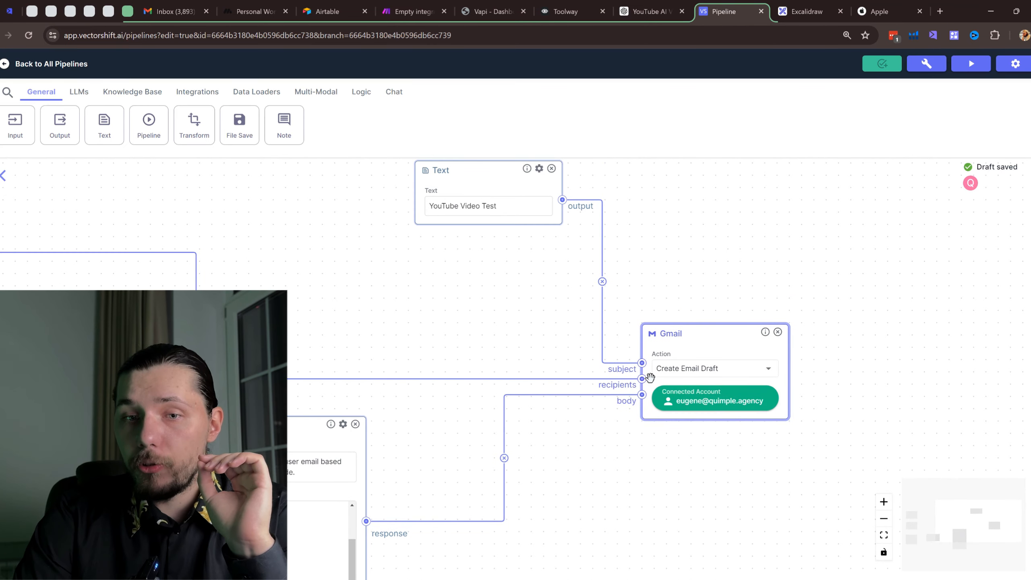
scroll(562, 369, "down", 3)
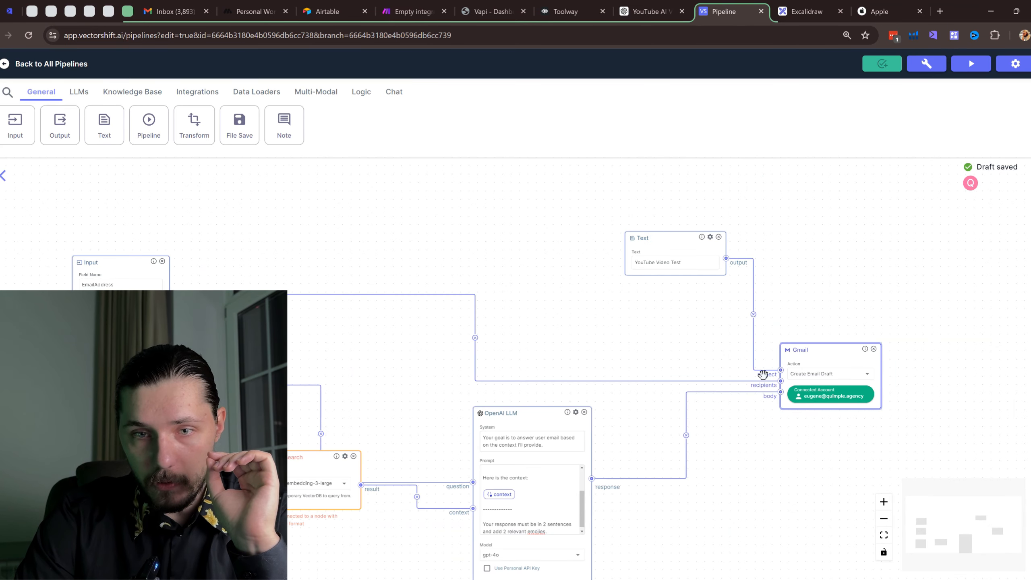
scroll(767, 382, "up", 2)
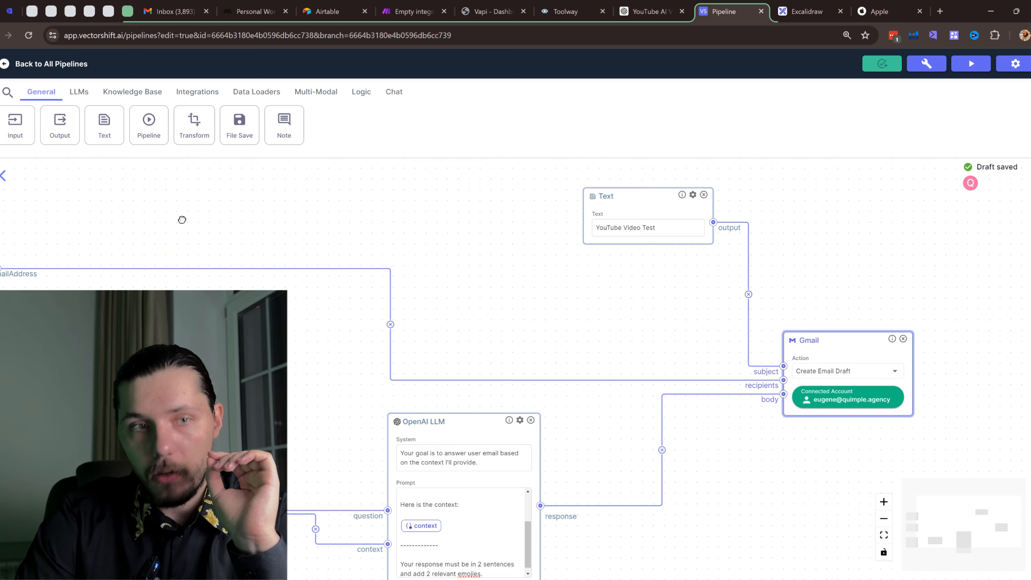
left_click_drag(182, 220, 245, 234)
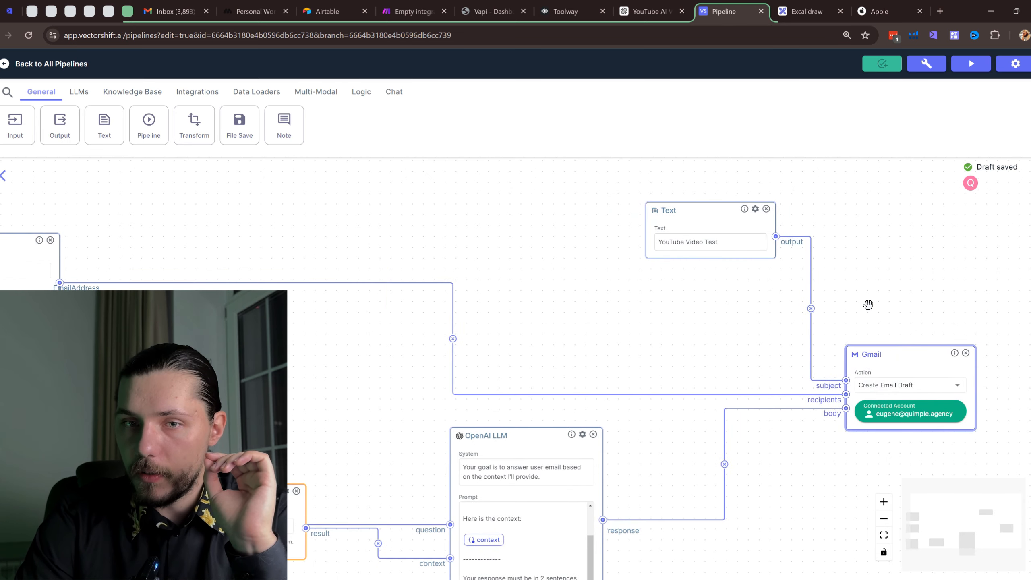
left_click_drag(868, 304, 747, 301)
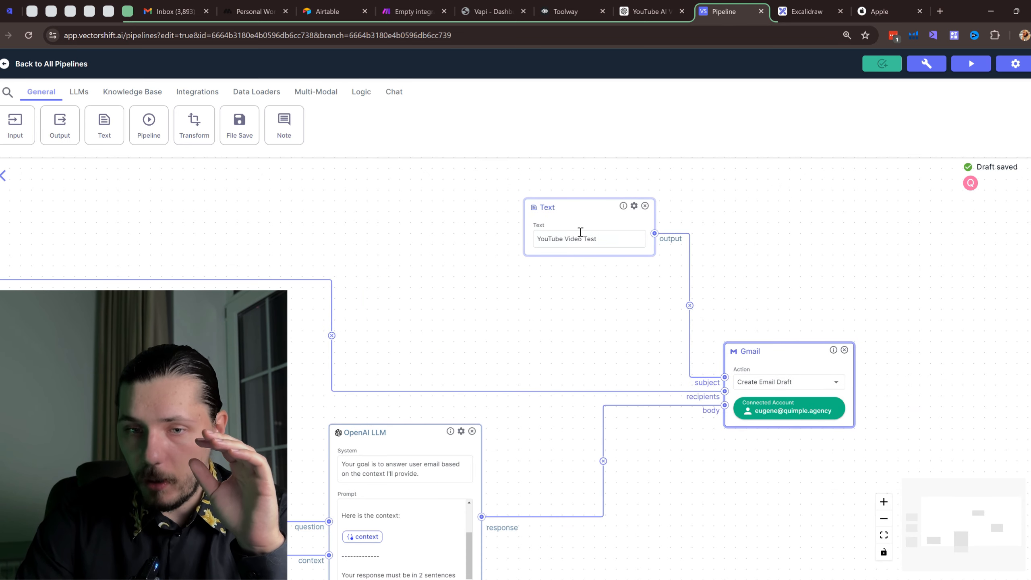
left_click_drag(536, 423, 499, 306)
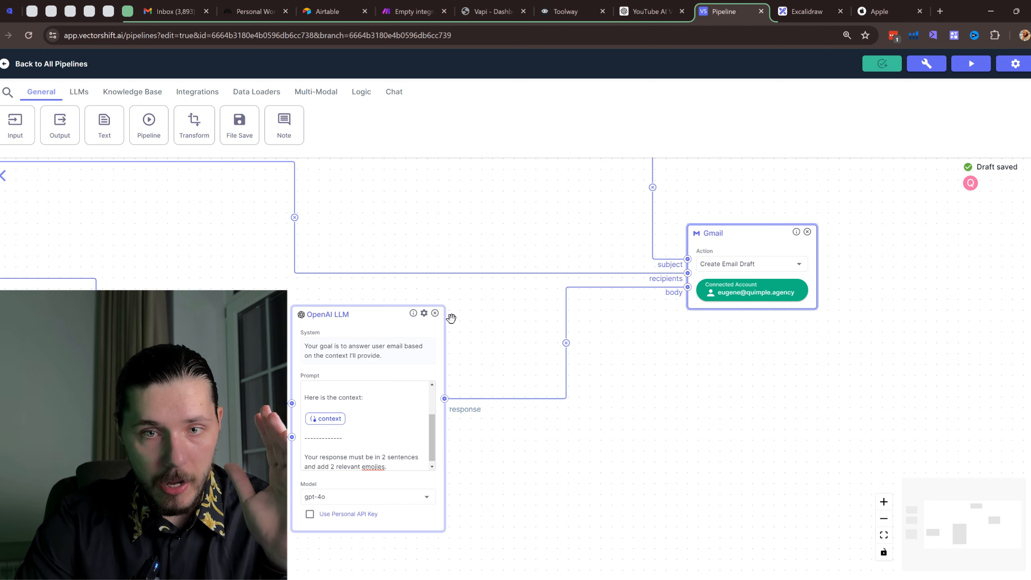
left_click_drag(847, 177, 818, 218)
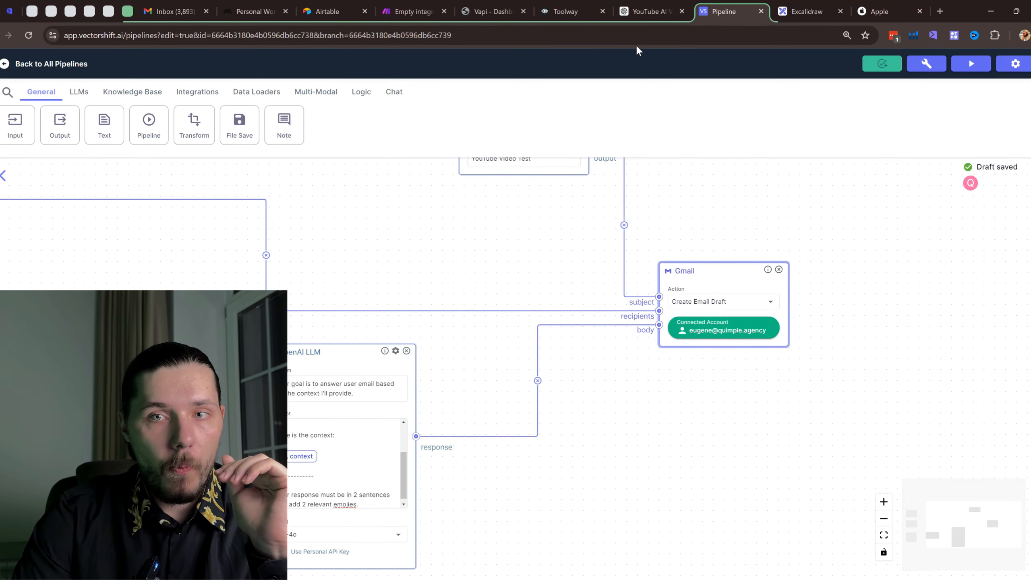
Step: Leave the pipeline editor and deploy the YouTube Demo automation
left_click(8, 63)
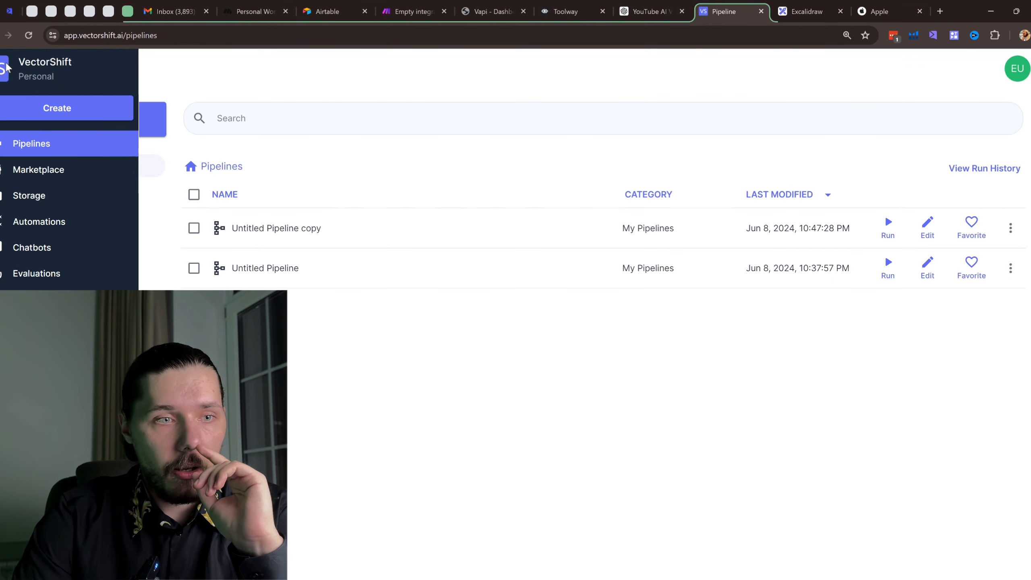
left_click(44, 228)
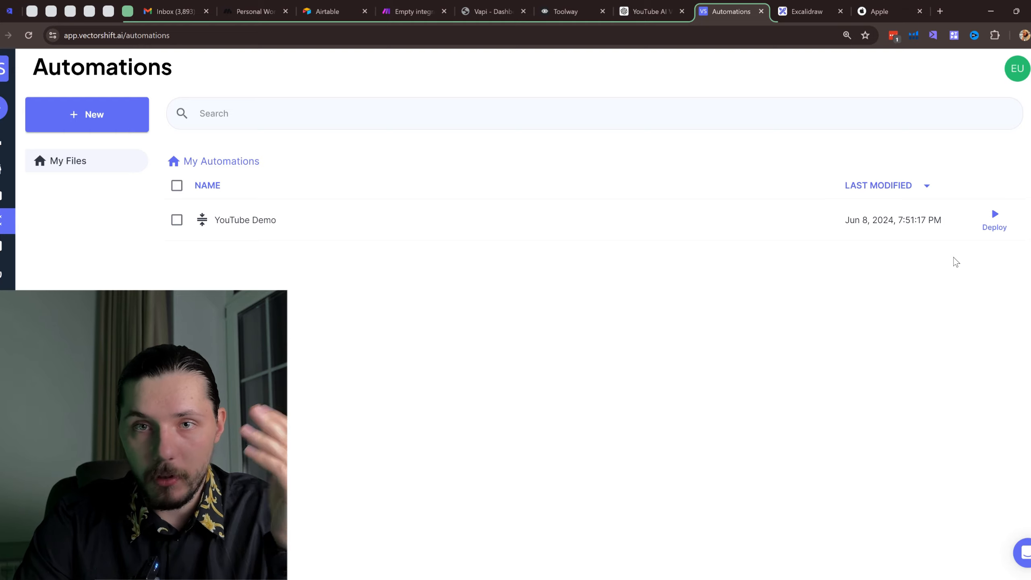
left_click(996, 215)
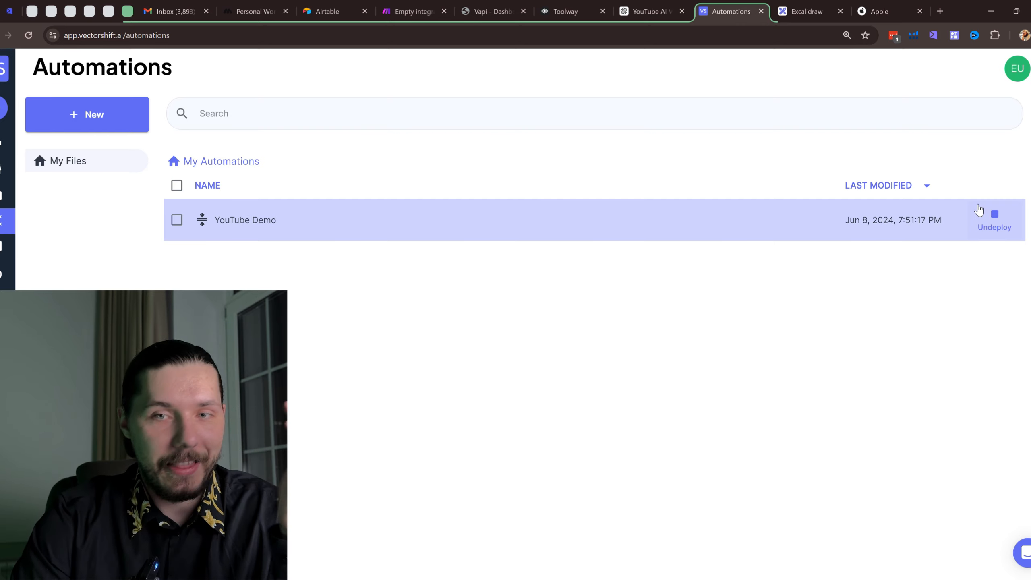
Step: Switch to Gmail and open the inbox of the first alternate Google account listed, from which the test email is sent
left_click(189, 4)
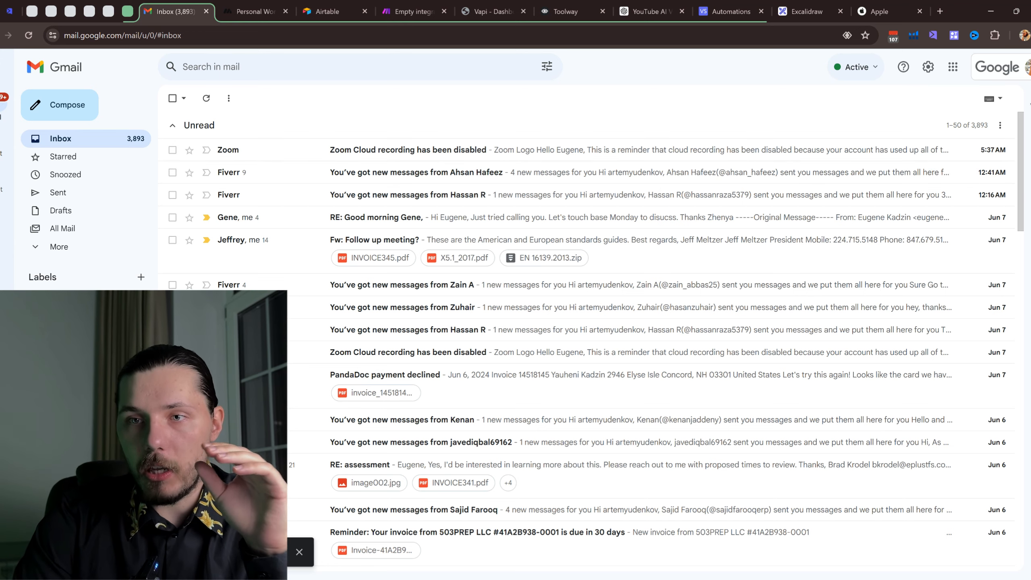
left_click(1027, 68)
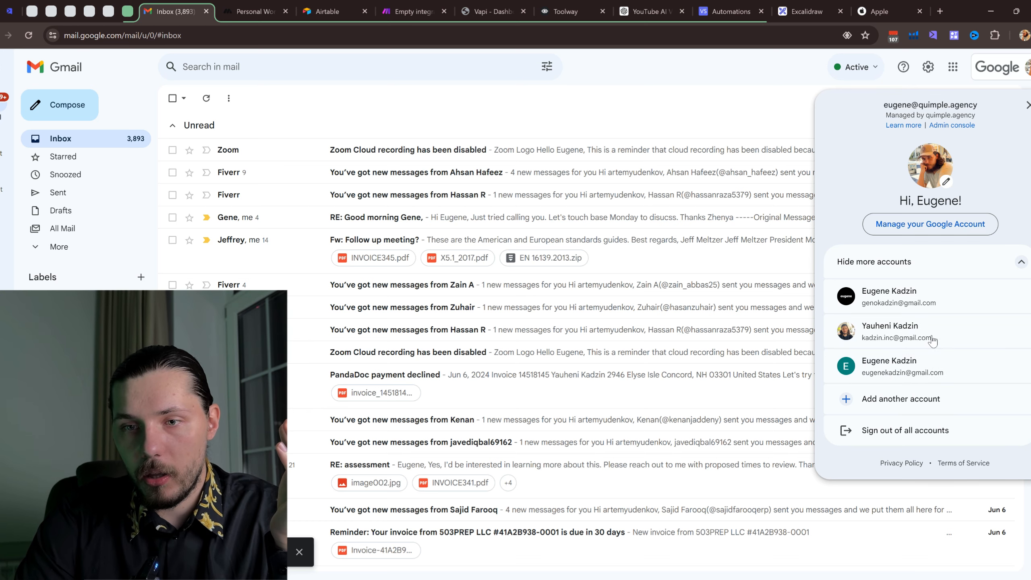
left_click(920, 296)
left_click_drag(187, 10, 183, 10)
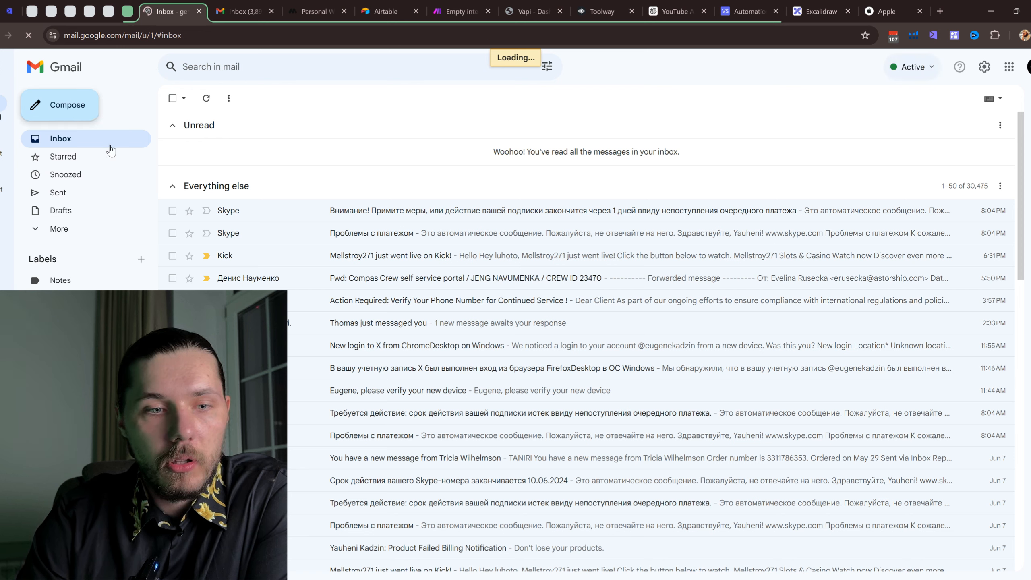
Step: Compose a new message to the agency email address connected to the automation, with the subject "I have a quesiton"
key("c")
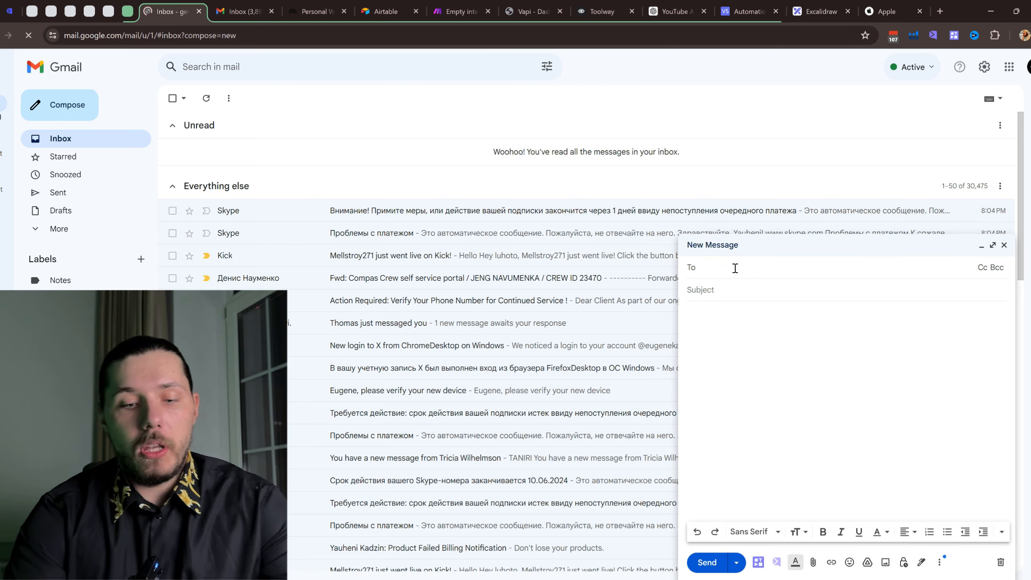
type("eugene")
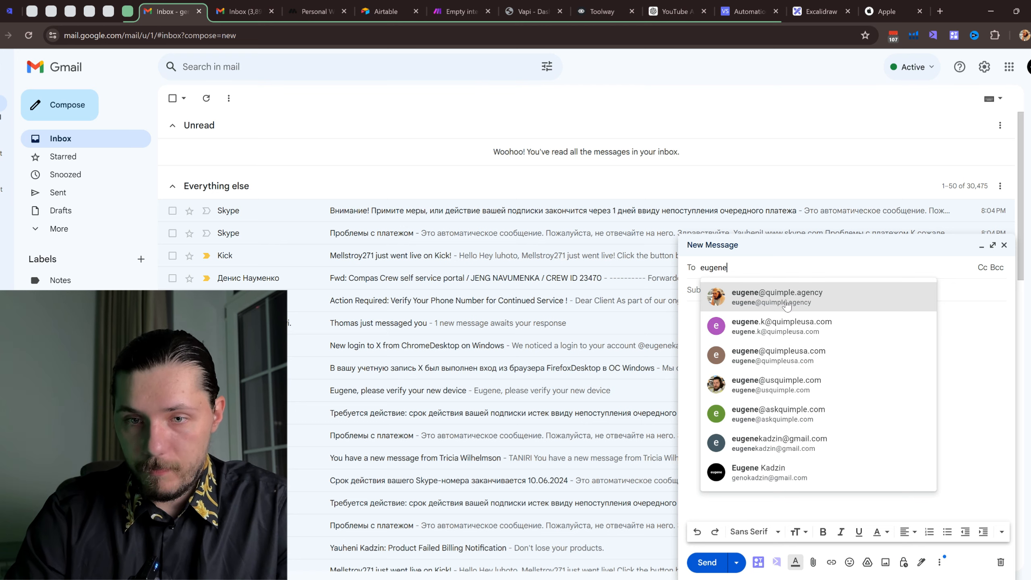
left_click(747, 295)
left_click(731, 304)
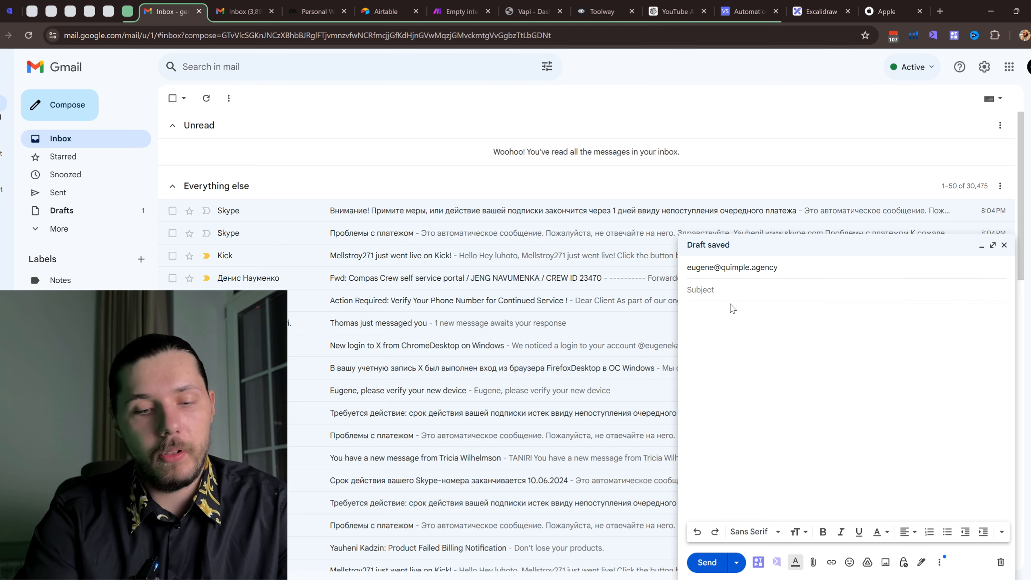
type("I have a quesiton")
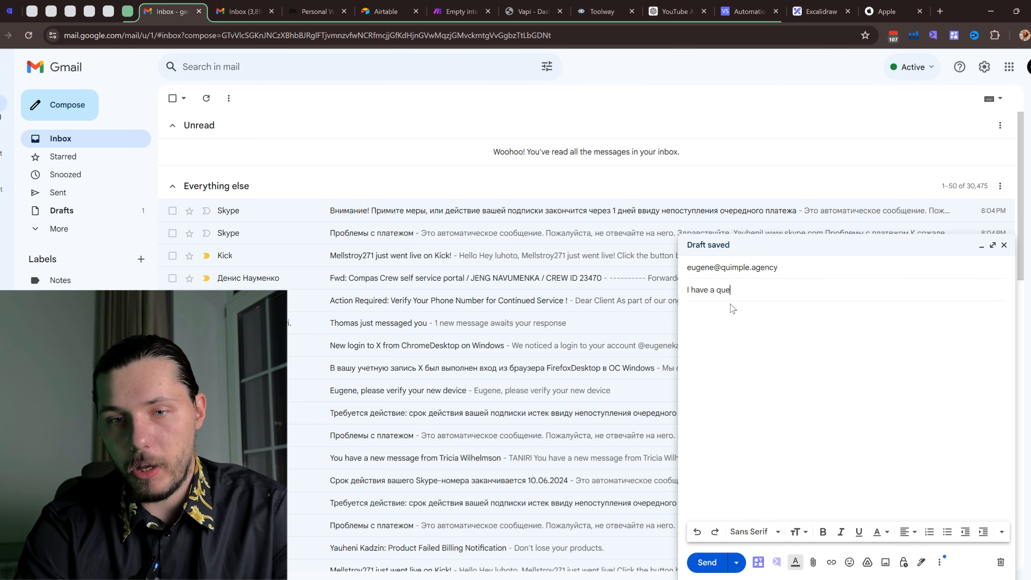
left_click(729, 321)
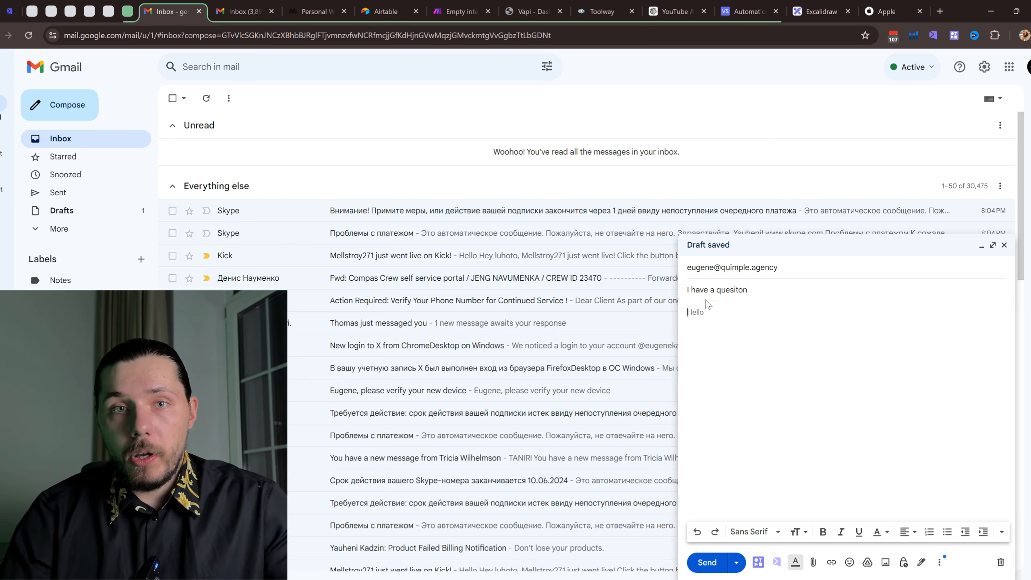
Step: Switch to VectorShift and review the YouTube Demo automation and the nodes of the Untitled Pipeline copy
left_click(758, 8)
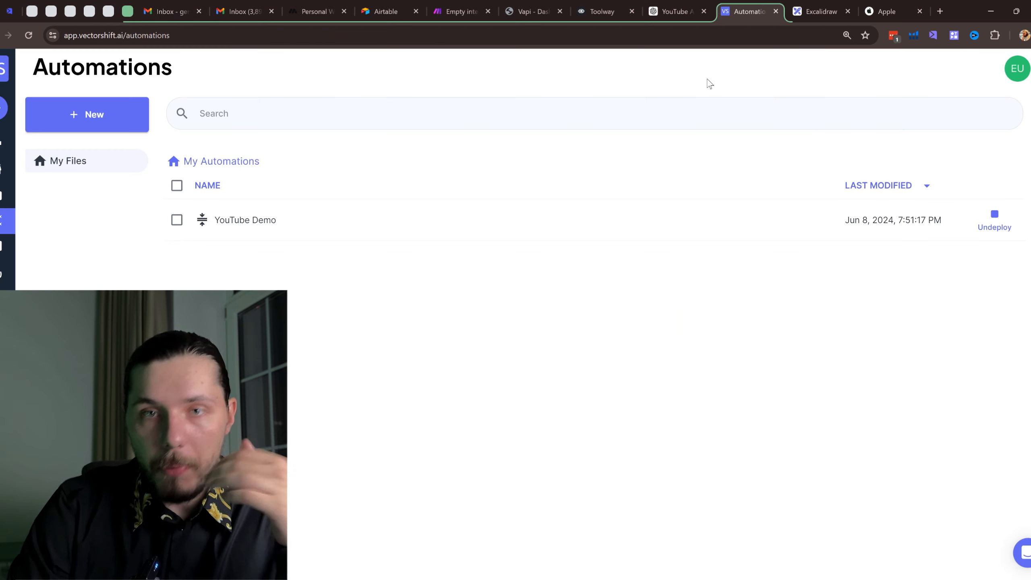
left_click(249, 226)
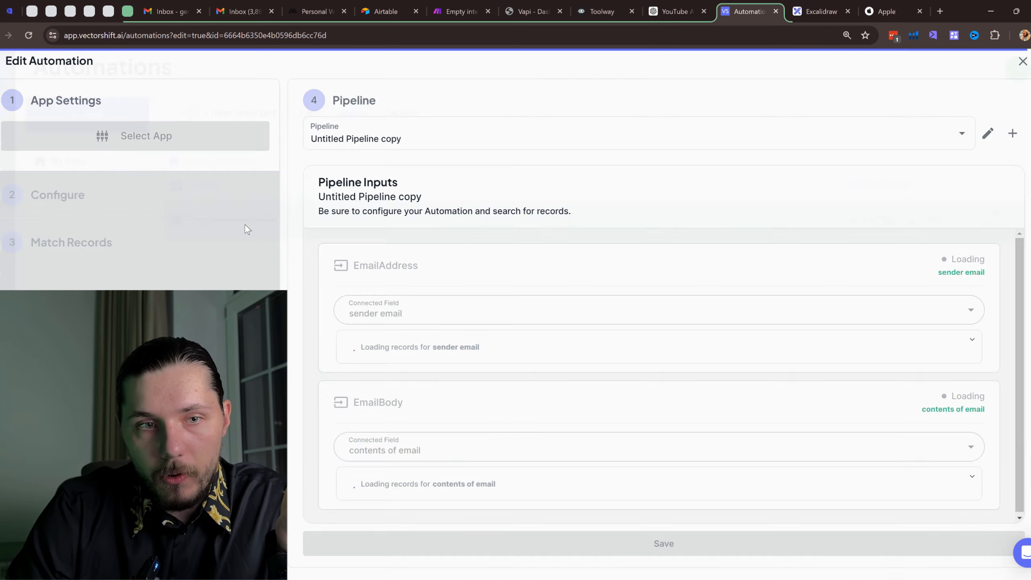
left_click(0, 39)
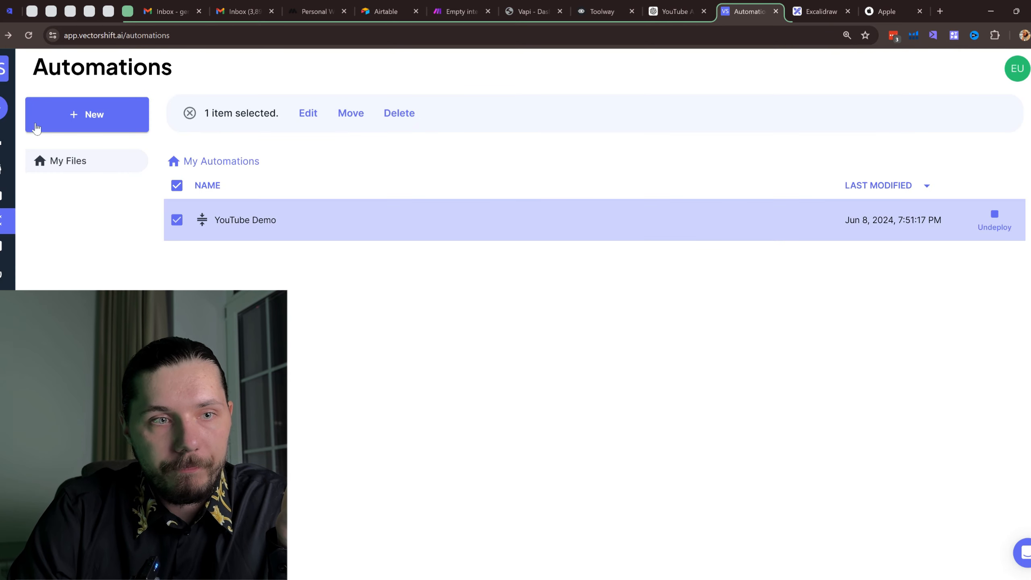
mouse_move(22, 165)
left_click(32, 148)
double_click(303, 230)
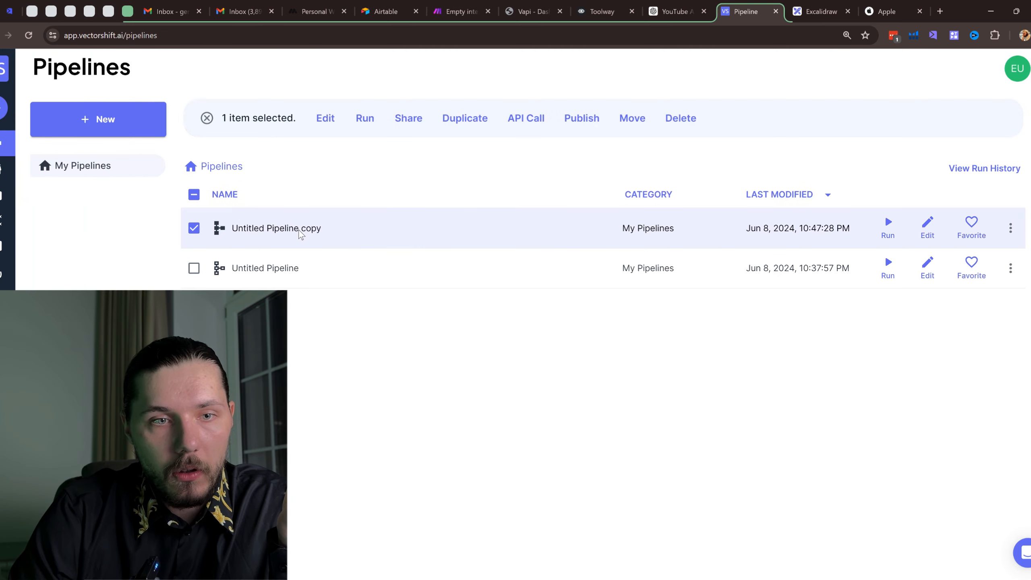
left_click_drag(321, 270, 449, 231)
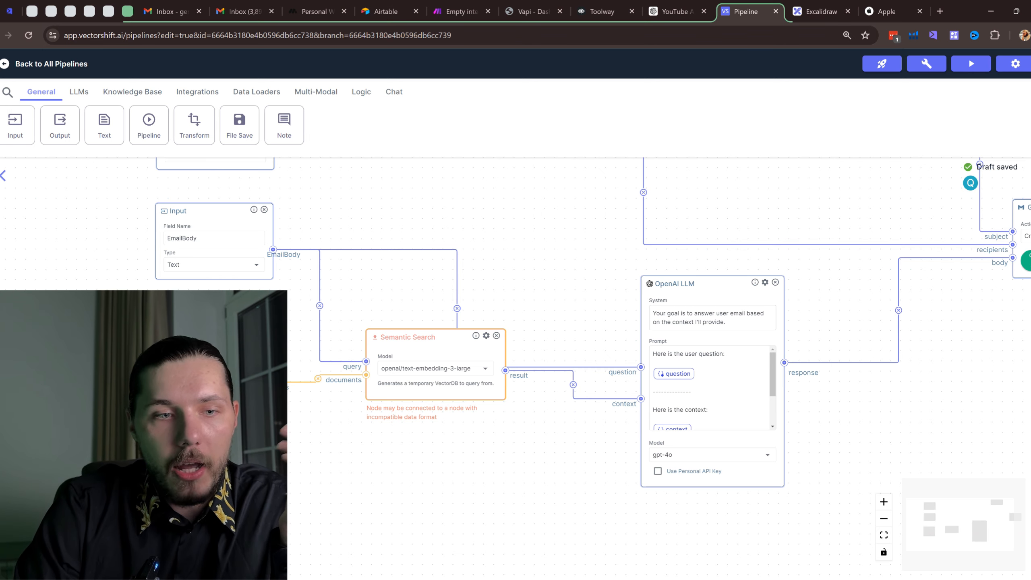
Step: Return to the open Gmail draft, write "What do you guys sell?" as the message body and send the email
left_click(228, 6)
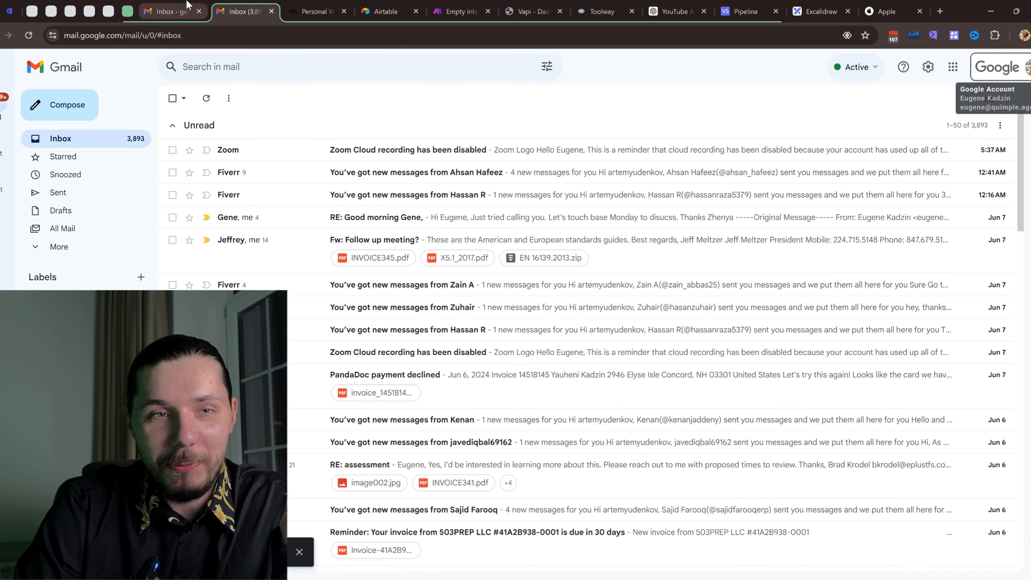
key("ctrl+shift+Tab")
type("What od")
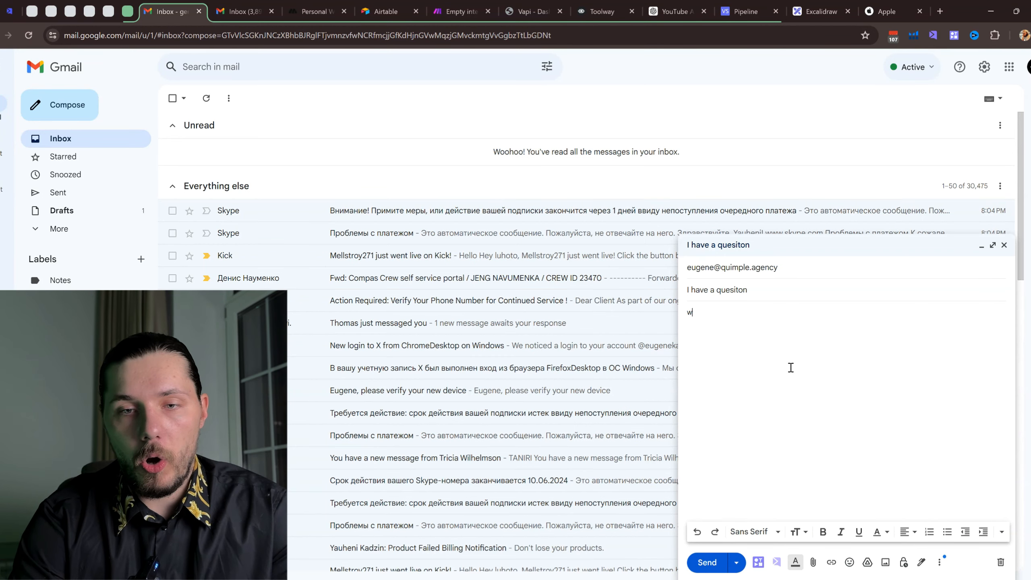
key("BackSpace")
key("BackSpace")
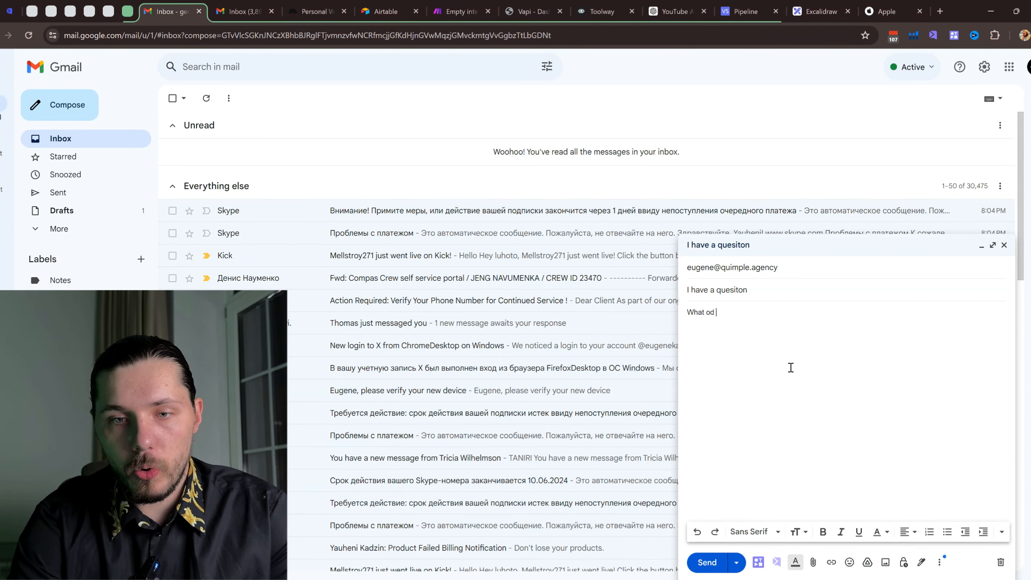
type("do you guys sell?")
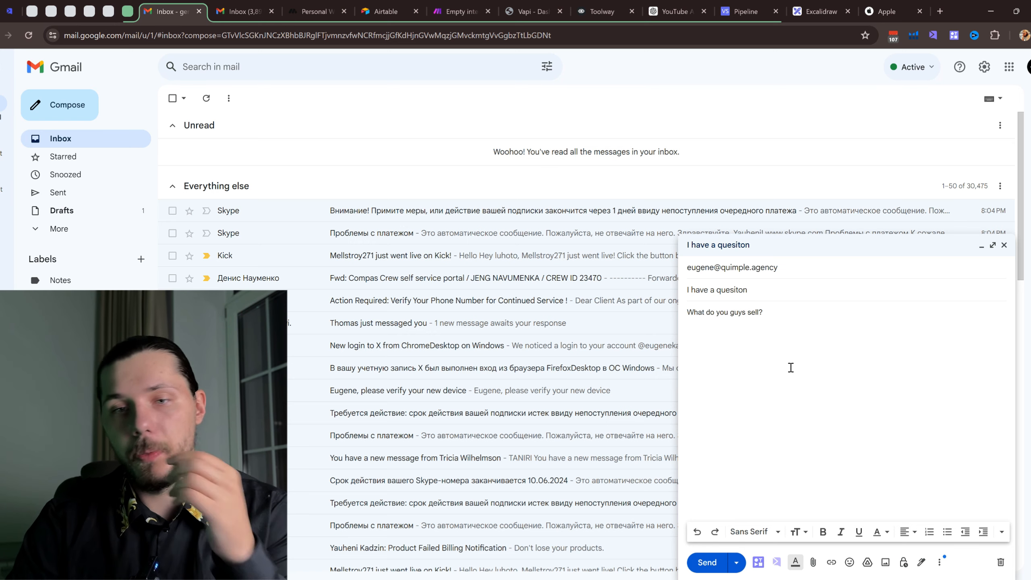
left_click(707, 563)
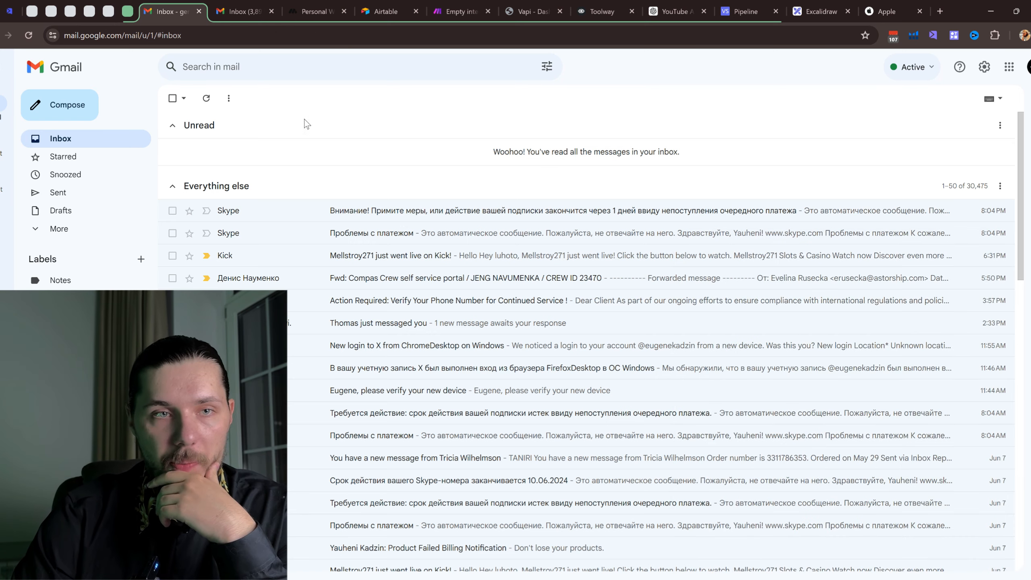
Step: Refresh the agency account's Gmail inbox to check for the test email
key("ctrl+Tab")
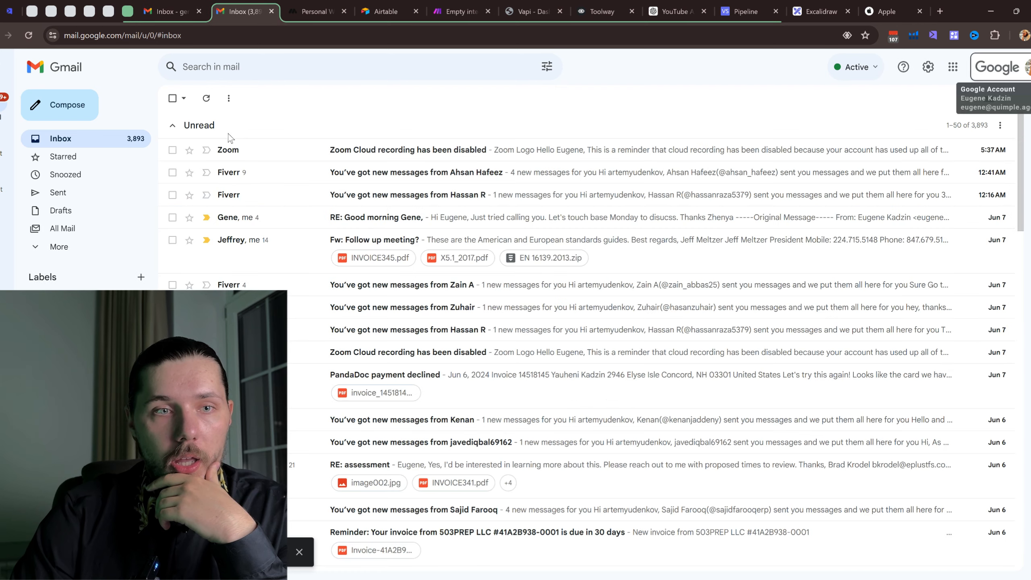
left_click(207, 99)
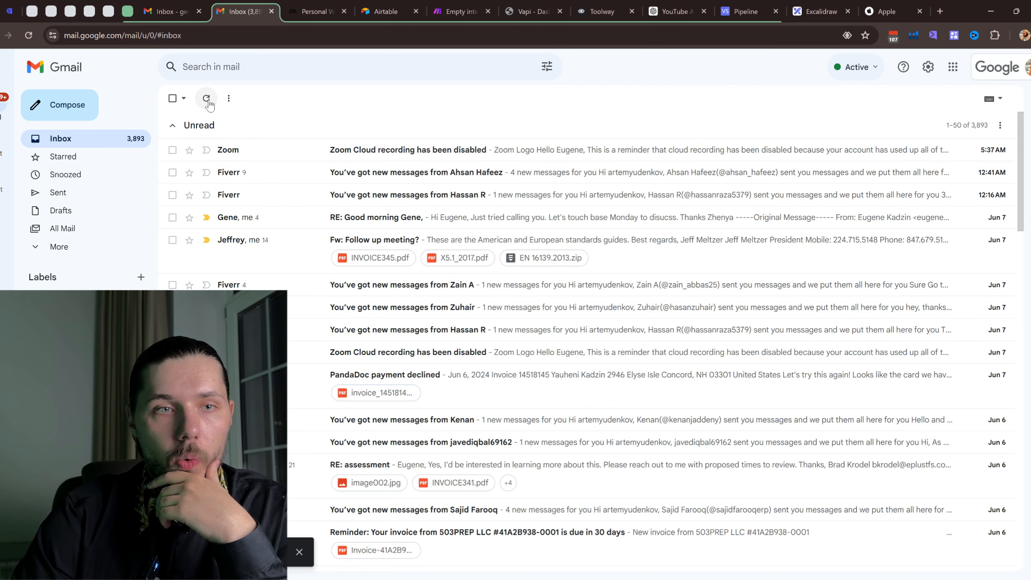
left_click(208, 100)
left_click(208, 100)
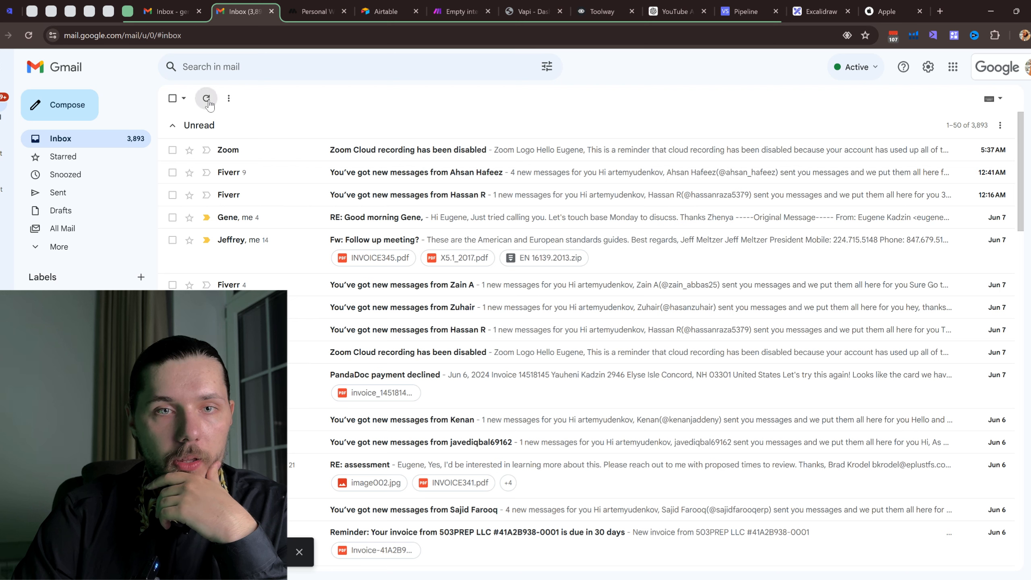
Step: Keep refreshing the Gmail inbox until the test email arrives, and open the Drafts folder to check for a generated reply
left_click(208, 100)
left_click(207, 99)
left_click(207, 99)
left_click(207, 99)
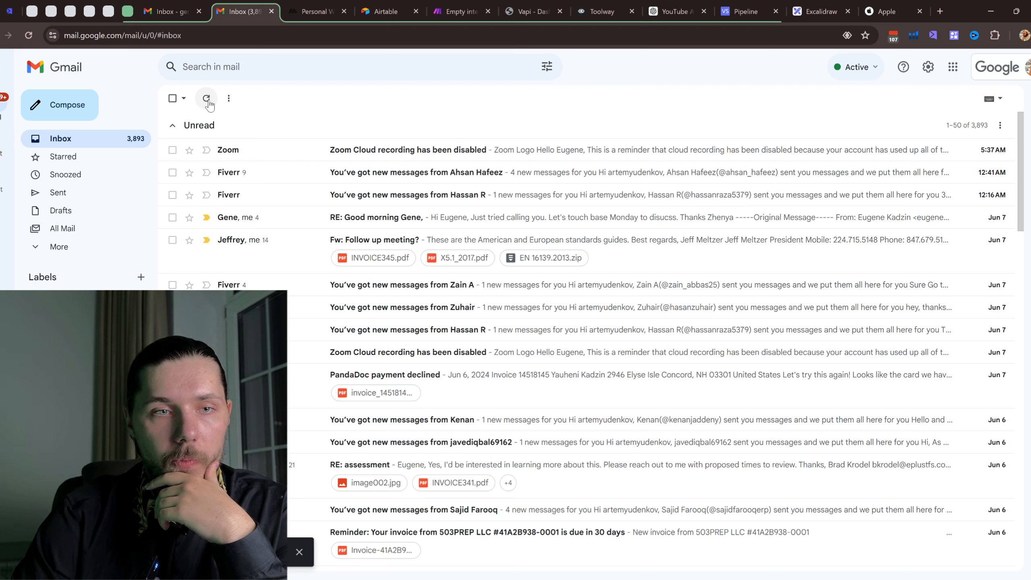
left_click(207, 99)
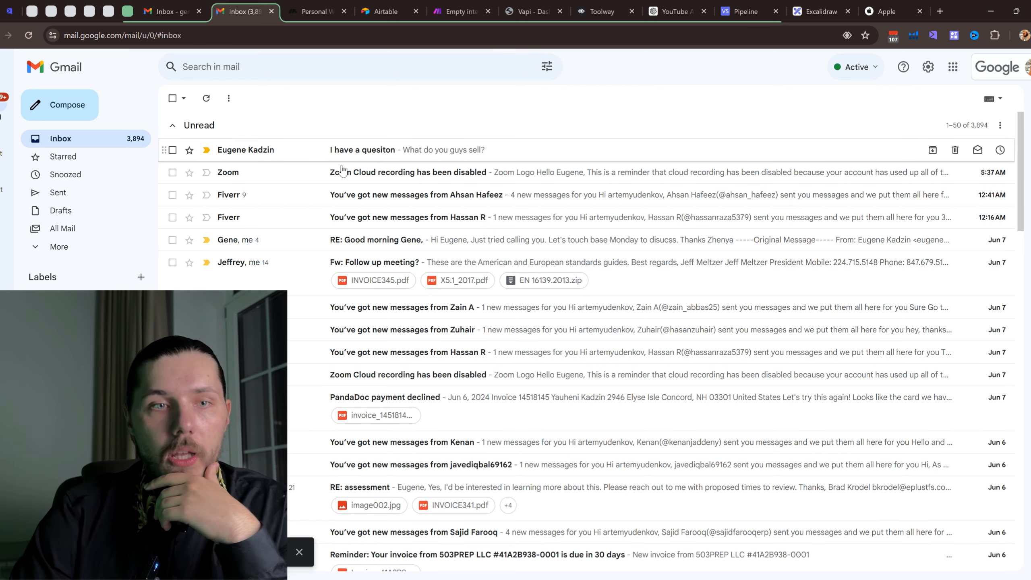
left_click(85, 215)
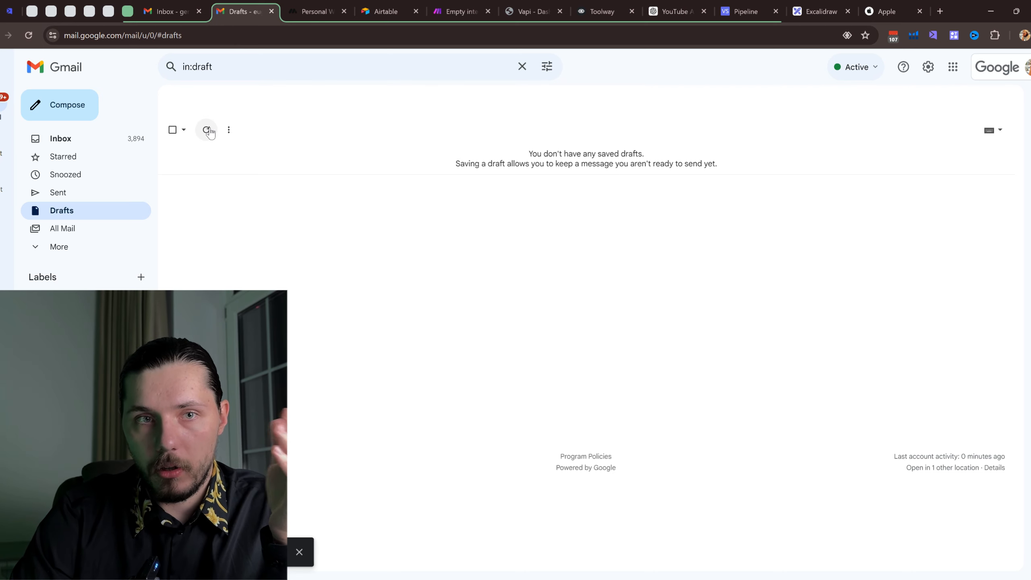
Step: Switch to VectorShift, review the pipeline's nodes and check the YouTube Demo entry in the automations list
left_click(747, 11)
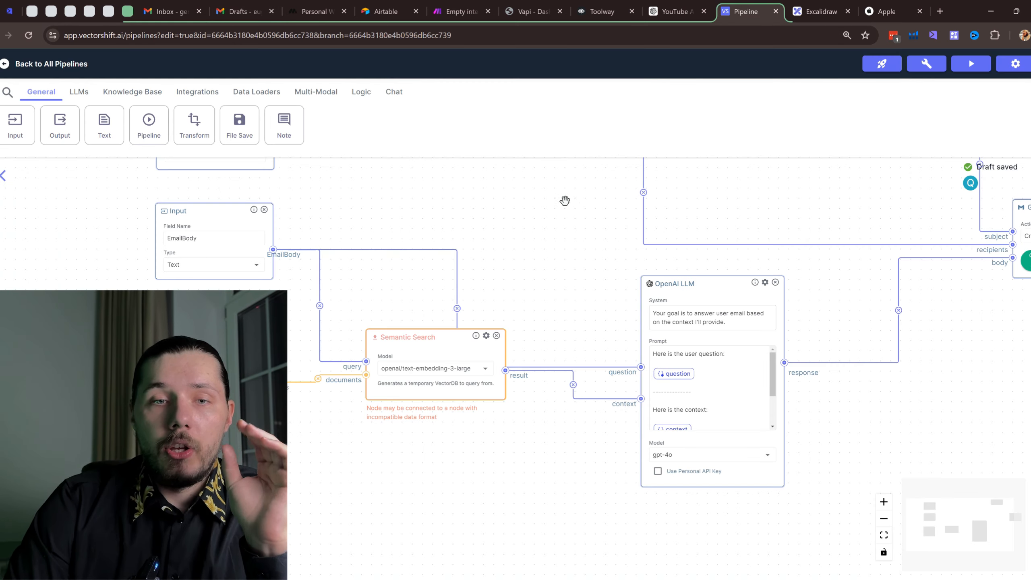
scroll(552, 203, "down", 2)
left_click_drag(535, 183, 488, 265)
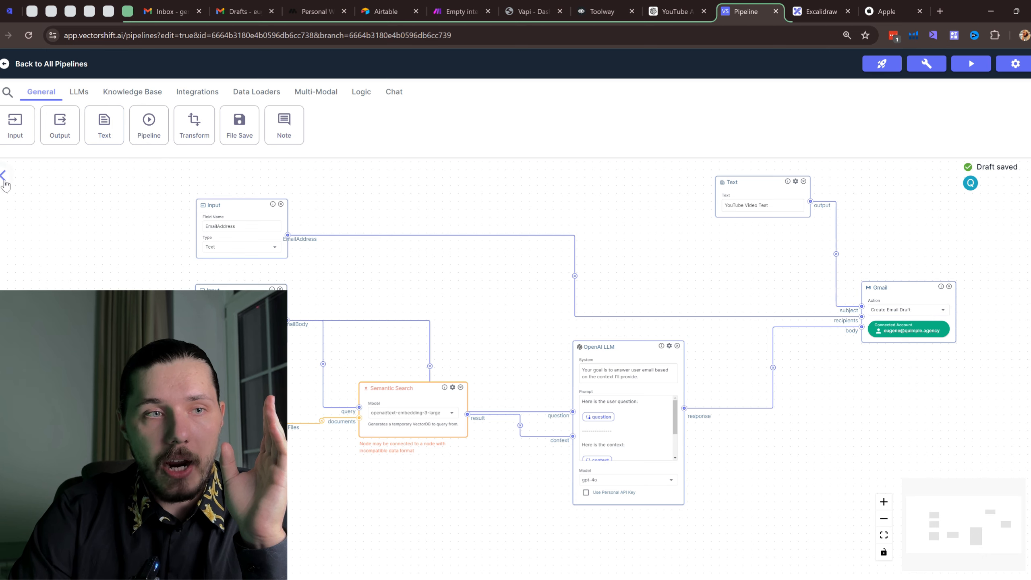
left_click(8, 64)
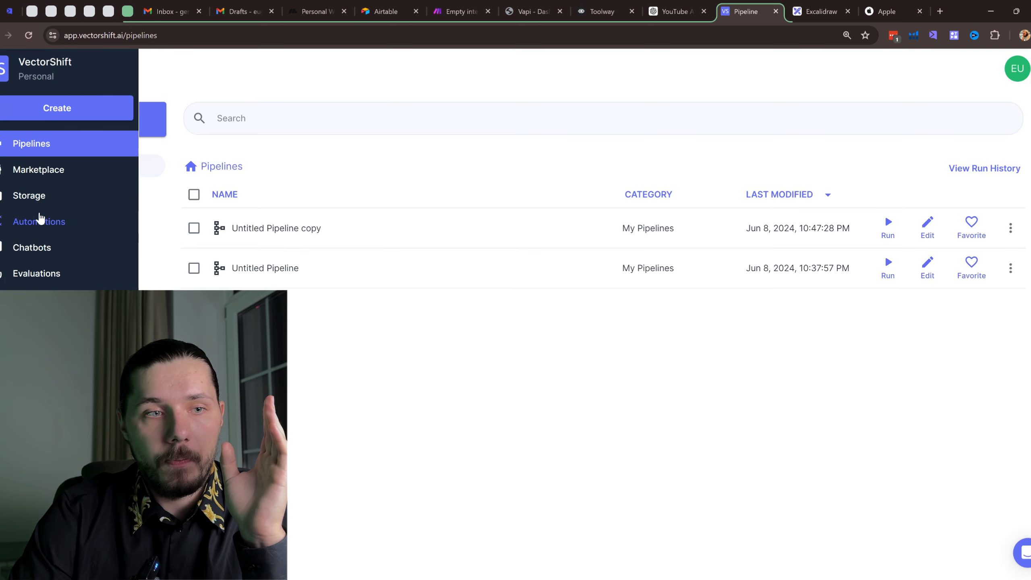
left_click(40, 220)
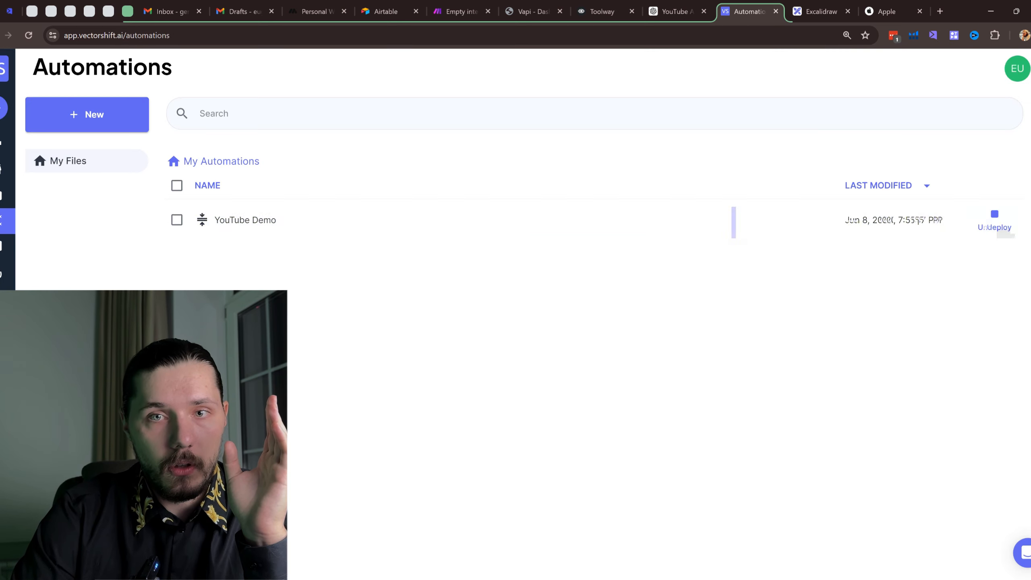
Step: Recheck the Gmail drafts, and reopen Untitled Pipeline copy in VectorShift for editing to read the OpenAI LLM prompt
left_click(239, 9)
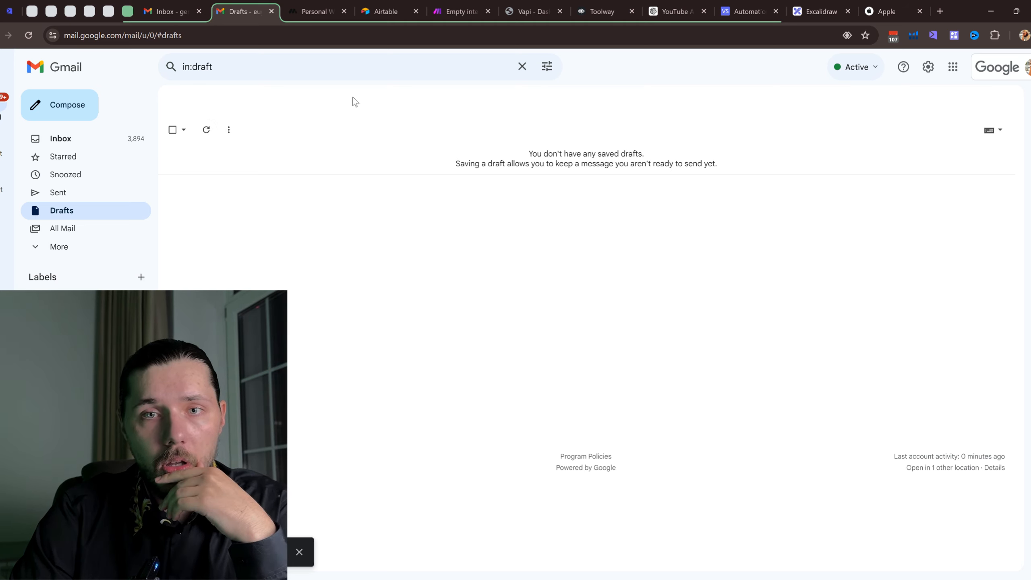
left_click(750, 11)
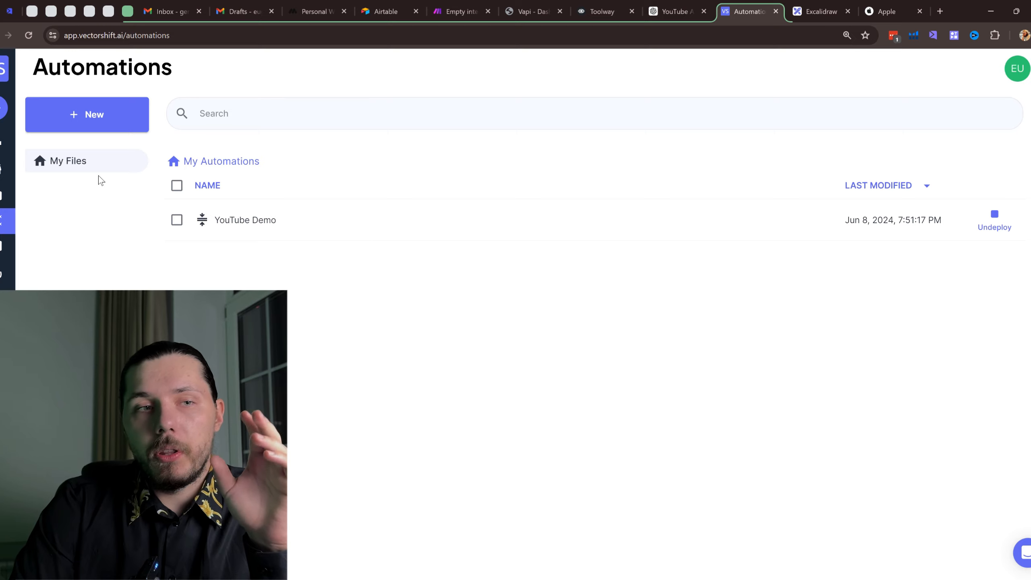
left_click(14, 146)
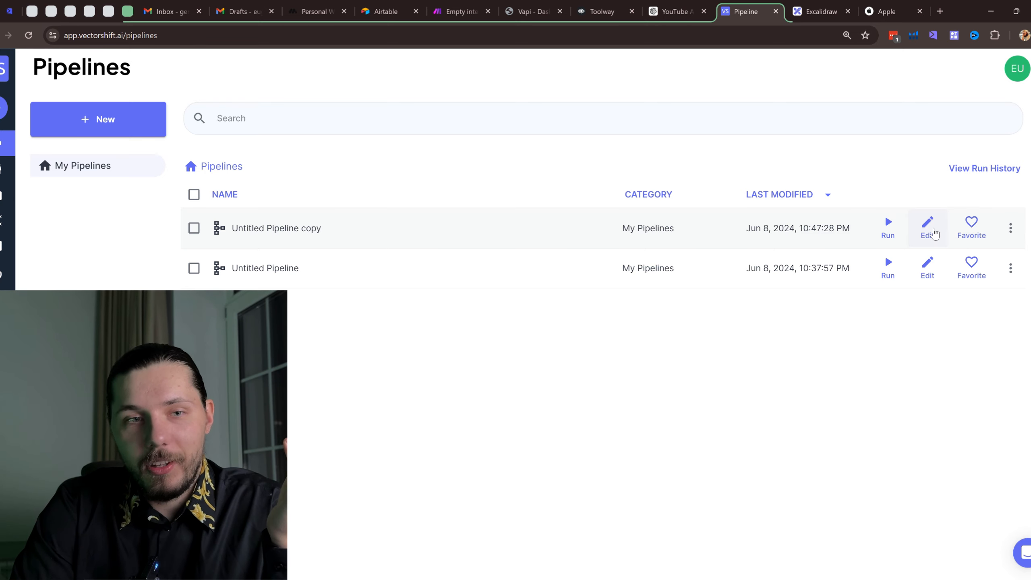
left_click(934, 234)
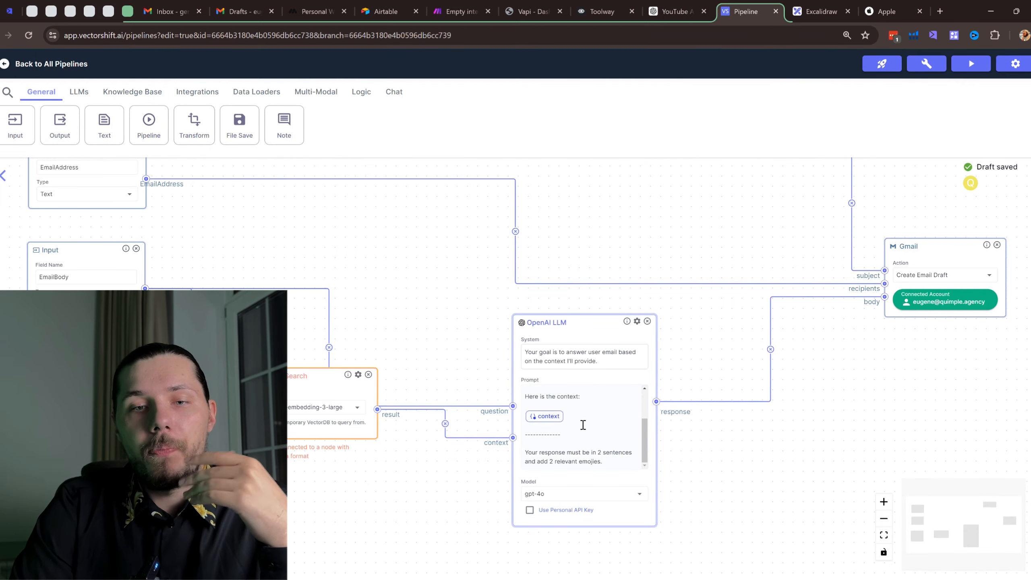
scroll(583, 424, "up", 3)
scroll(378, 309, "down", 3)
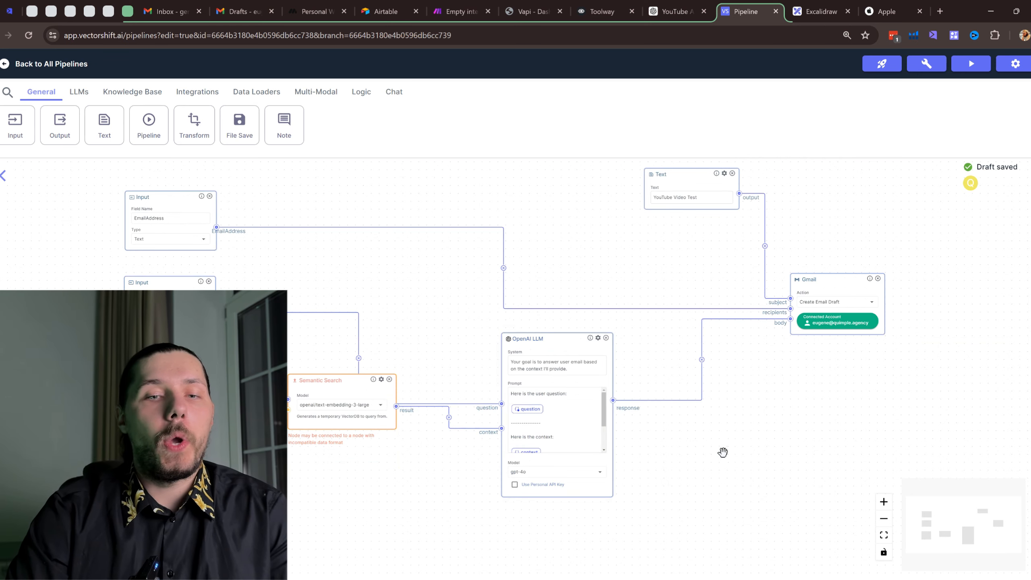
scroll(723, 451, "up", 2)
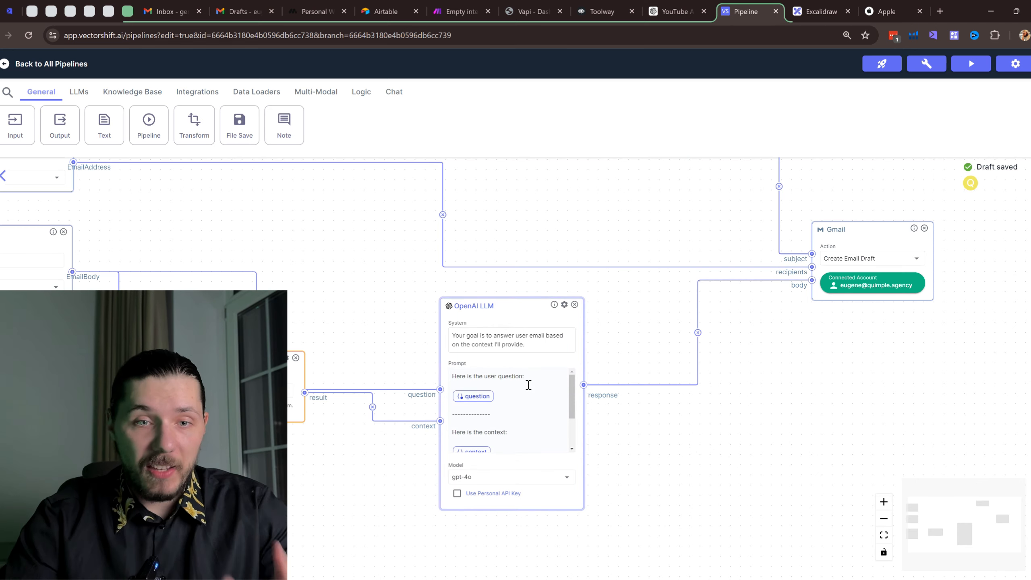
scroll(529, 385, "down", 2)
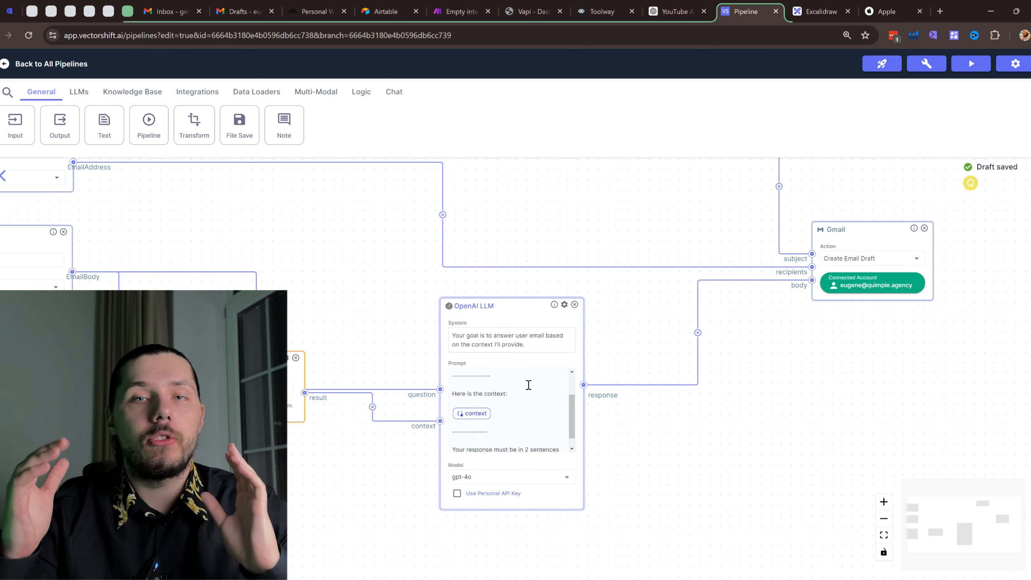
Step: Examine how the EmailAddress and EmailBody inputs connect to the Semantic Search and OpenAI LLM nodes
left_click_drag(636, 341, 609, 330)
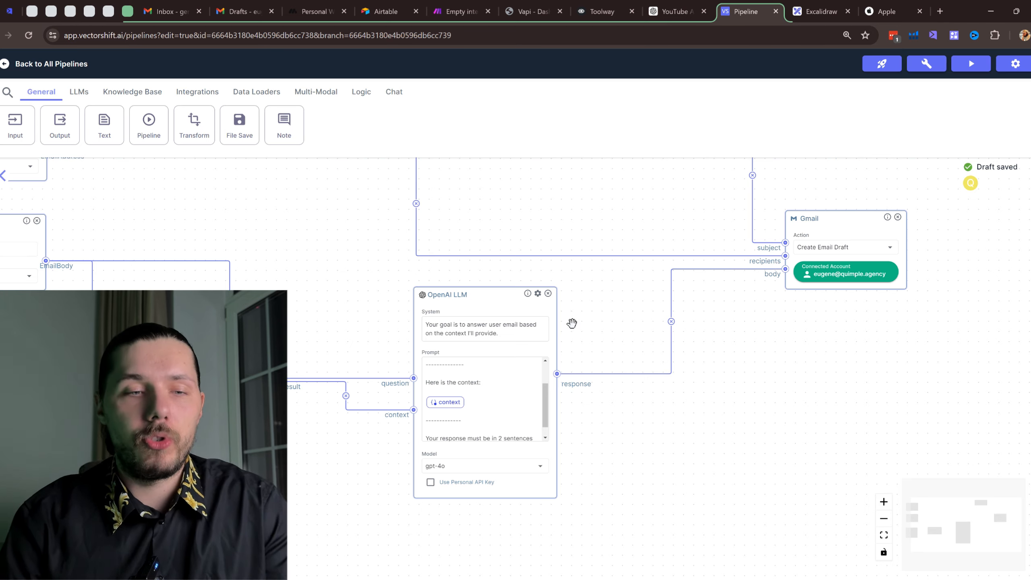
scroll(467, 304, "down", 2)
left_click_drag(268, 246, 480, 341)
scroll(285, 369, "up", 4)
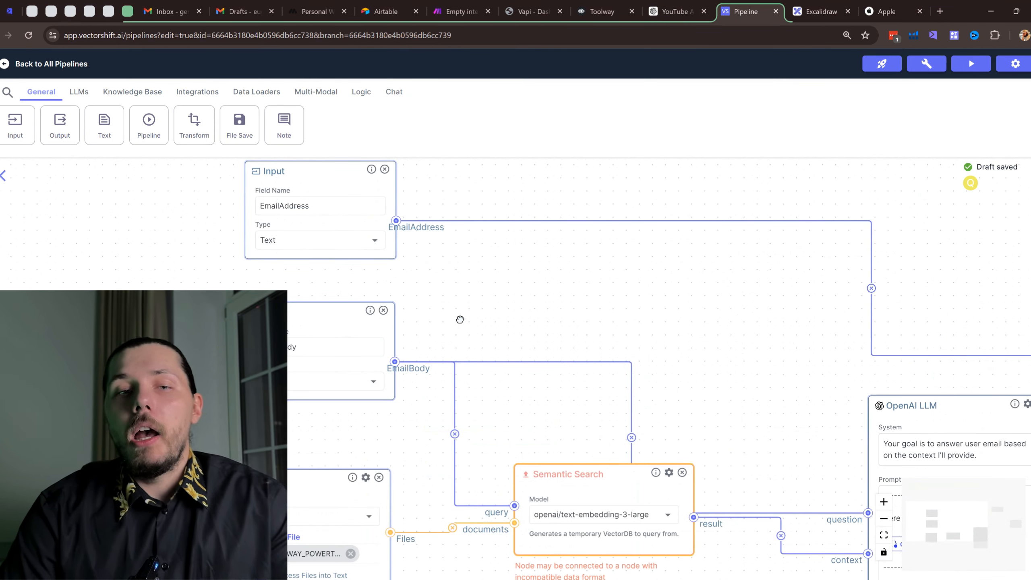
left_click_drag(467, 324, 459, 318)
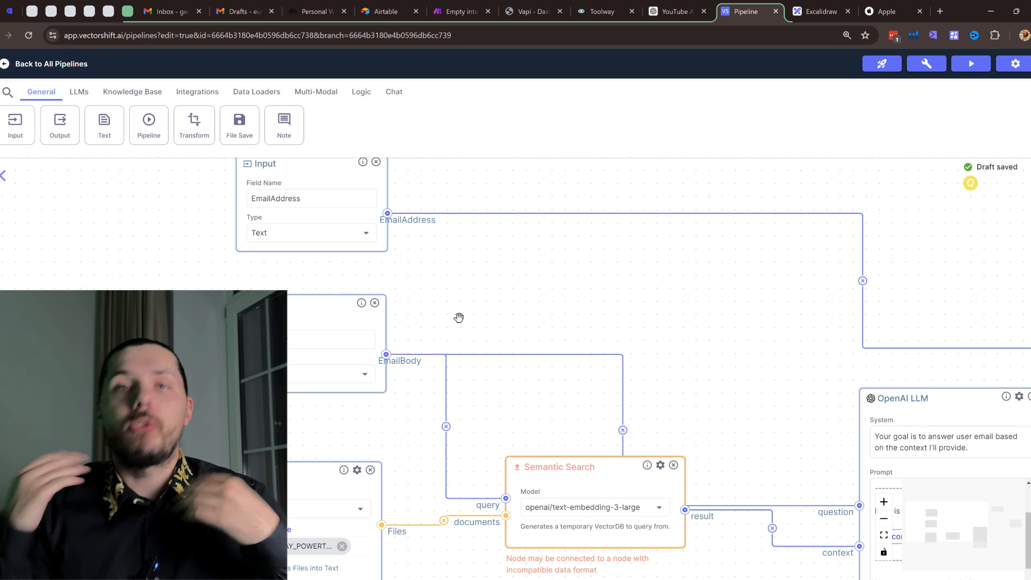
scroll(511, 318, "down", 2)
left_click_drag(652, 325, 491, 315)
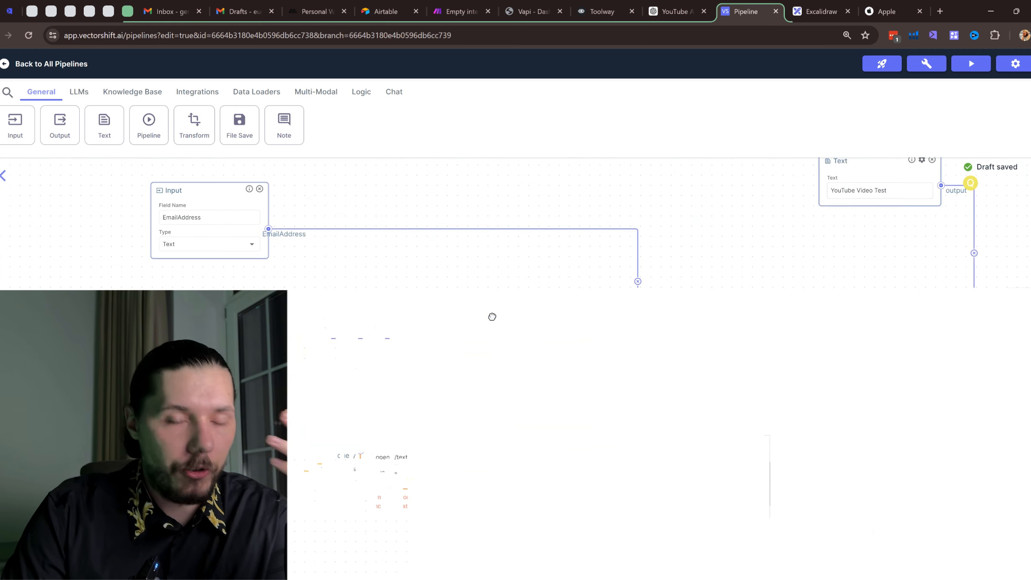
Step: Check the Gmail drafts for the generated reply, and return to VectorShift to review the connections into the OpenAI LLM node
left_click(237, 12)
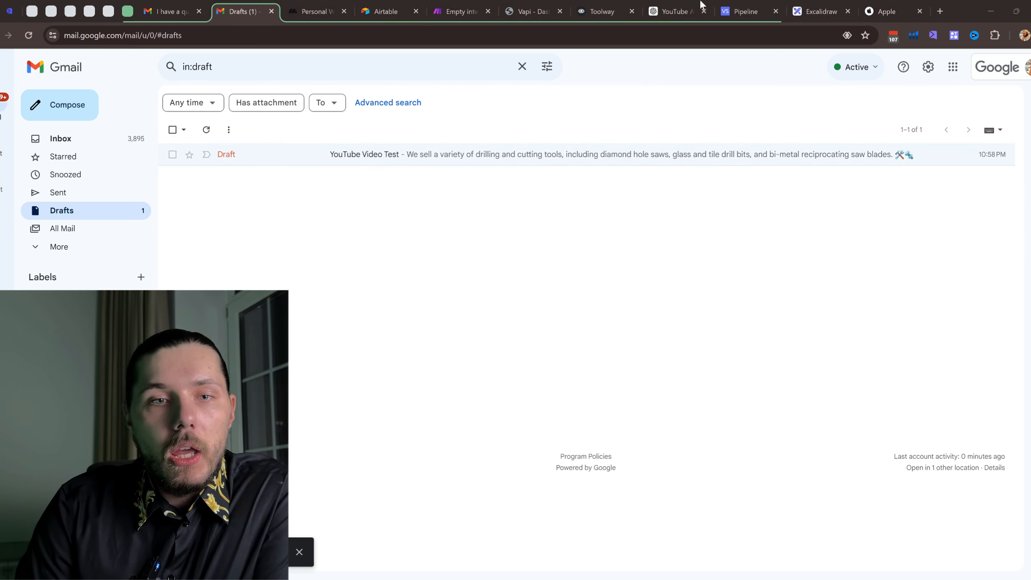
left_click(745, 12)
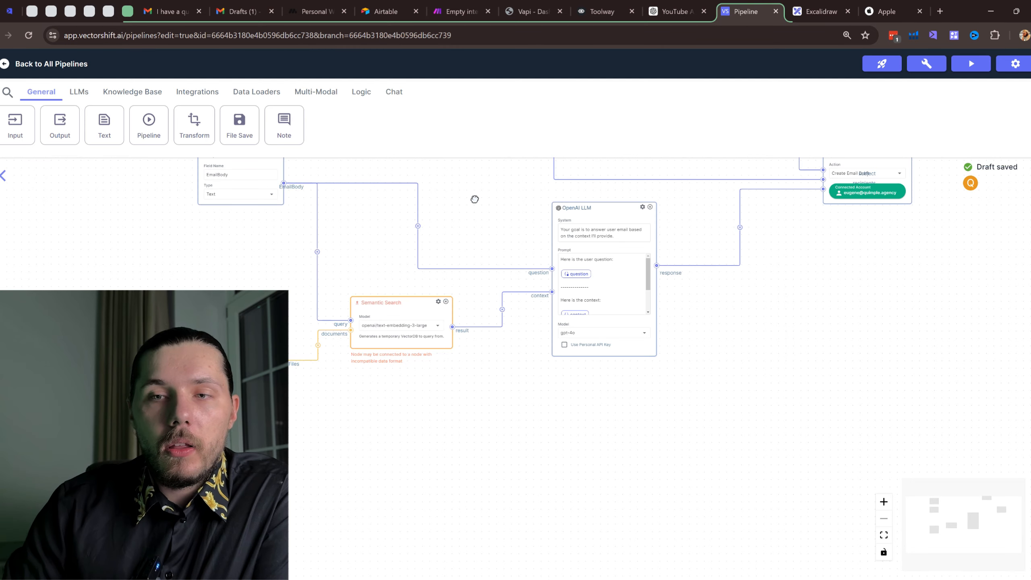
left_click_drag(475, 200, 385, 331)
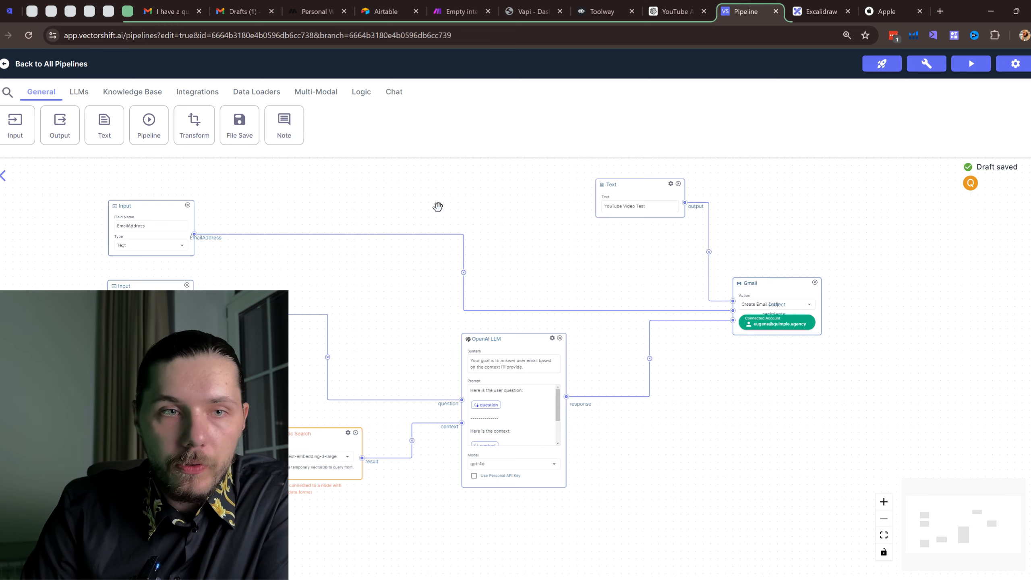
Step: Switch to the Toolway project in Voiceflow, view its list of workflows and return to the VectorShift pipeline
left_click(602, 11)
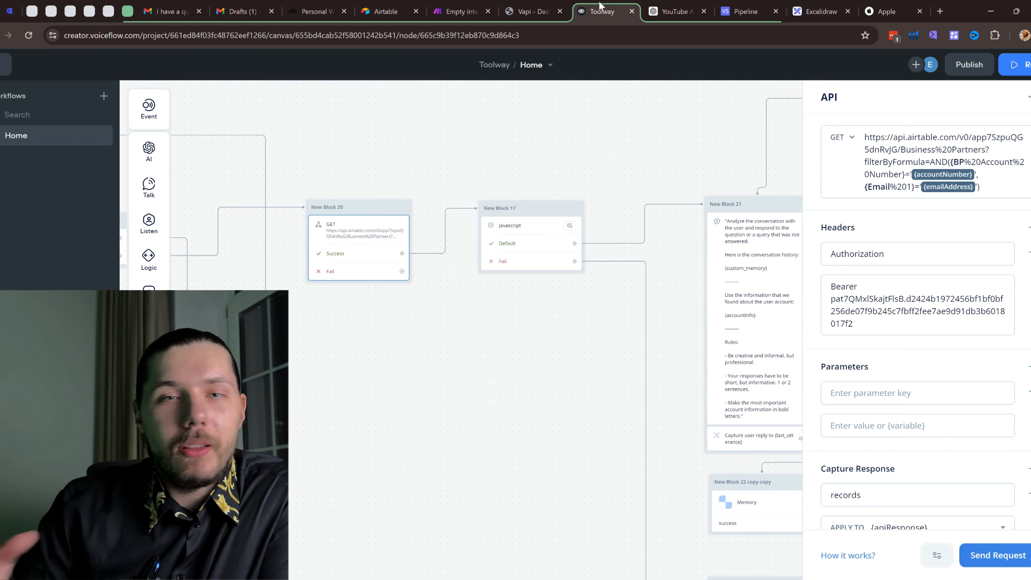
left_click(8, 66)
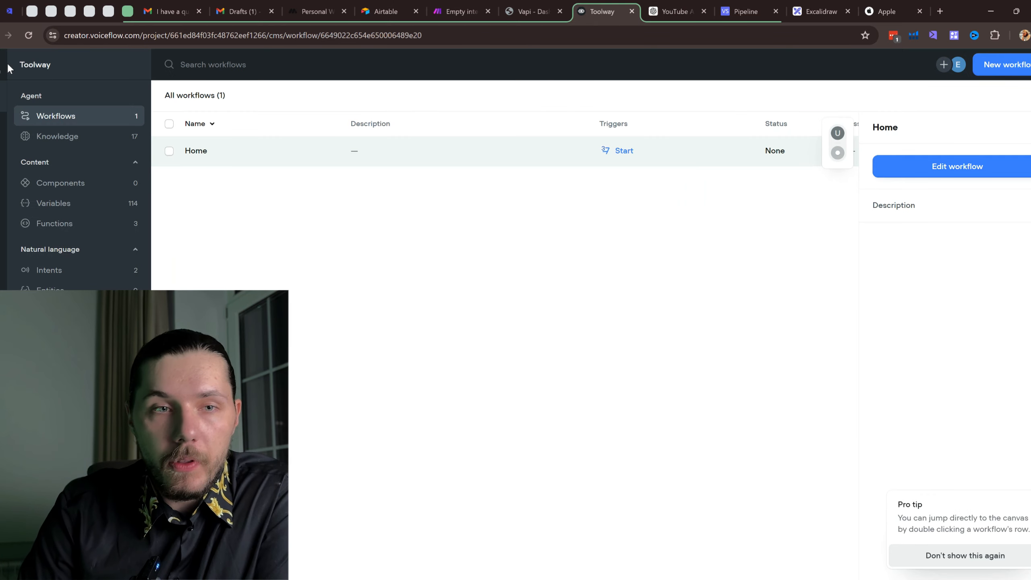
left_click(743, 9)
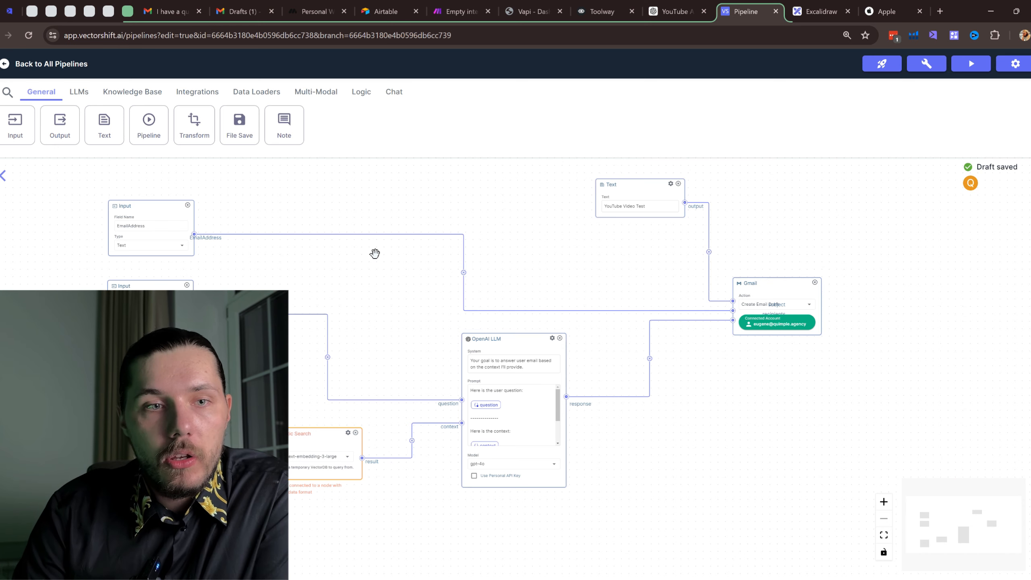
Step: Open the YouTube Video Test draft in Gmail, and review the response instructions in the OpenAI LLM prompt in VectorShift
left_click(243, 10)
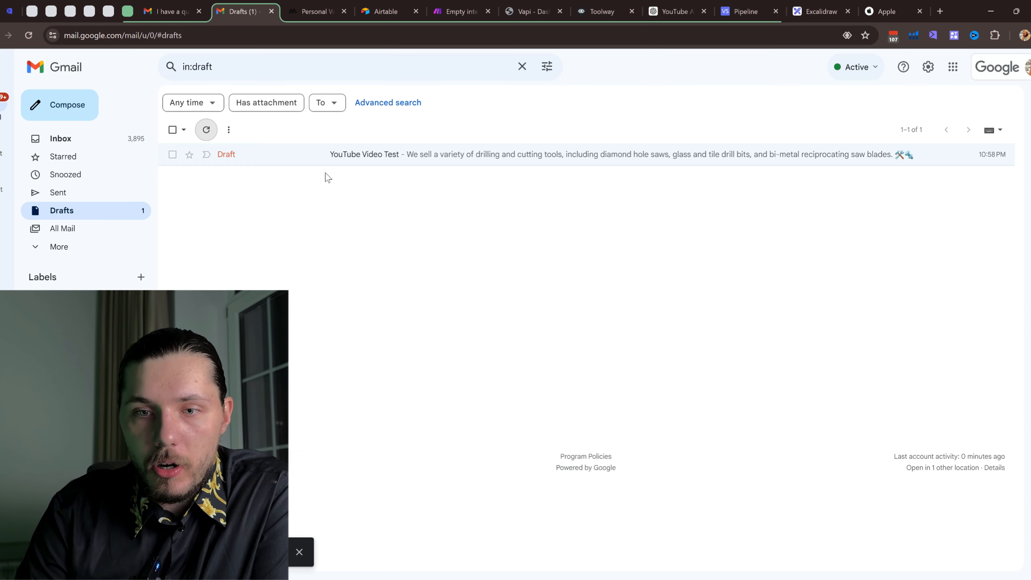
left_click(468, 156)
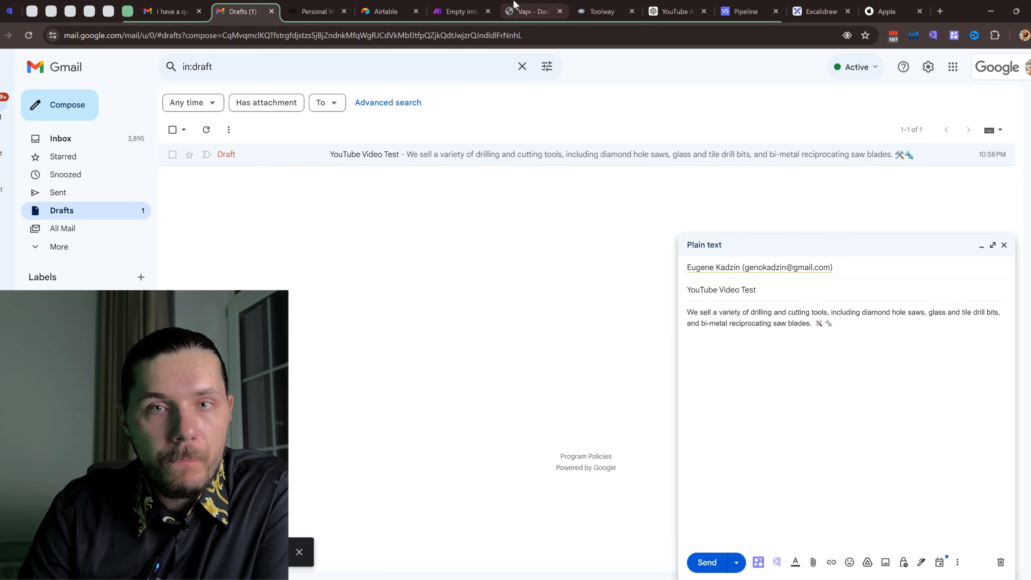
left_click(743, 11)
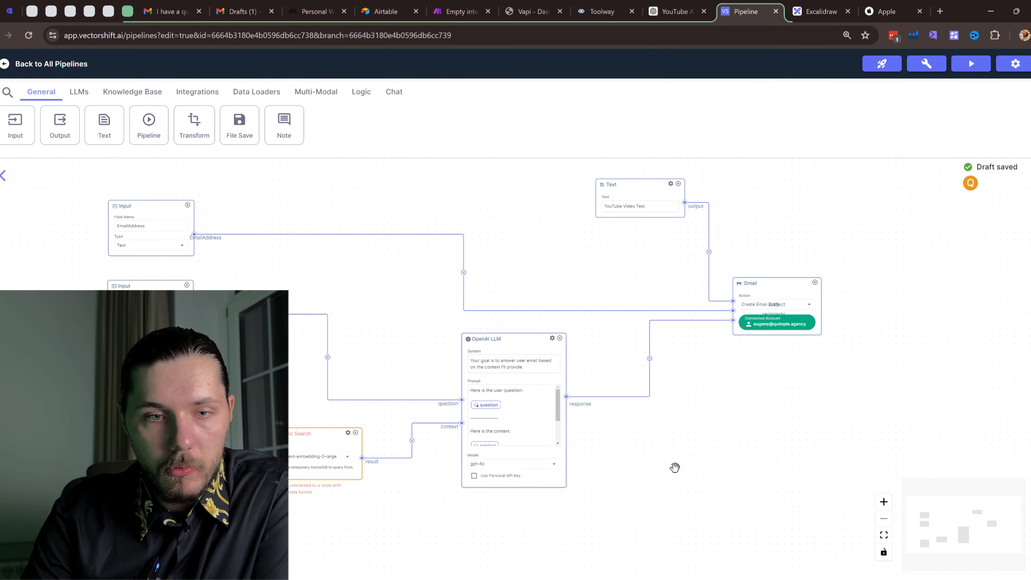
left_click_drag(513, 450, 416, 407)
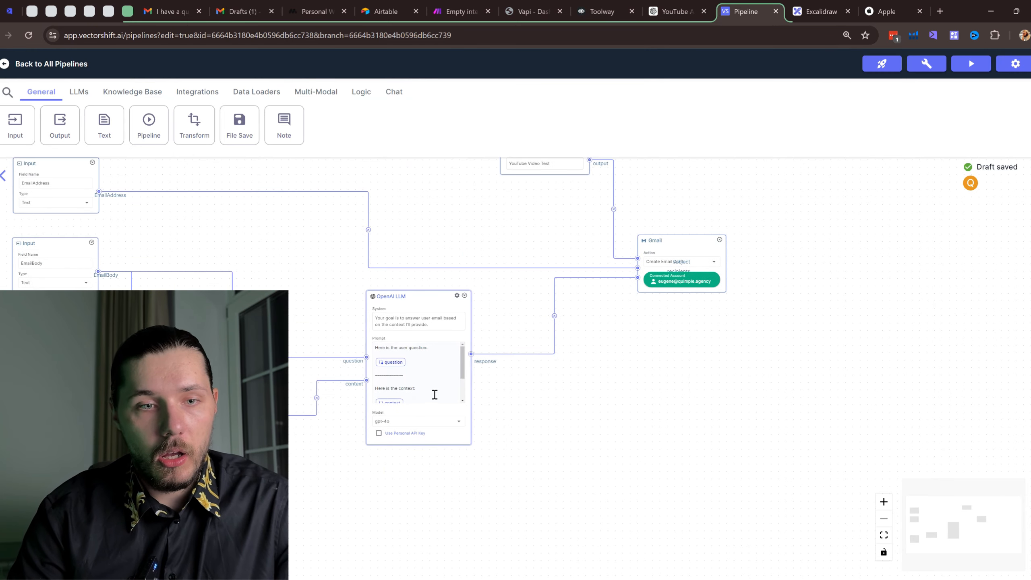
scroll(455, 452, "up", 5)
left_click_drag(610, 350, 616, 439)
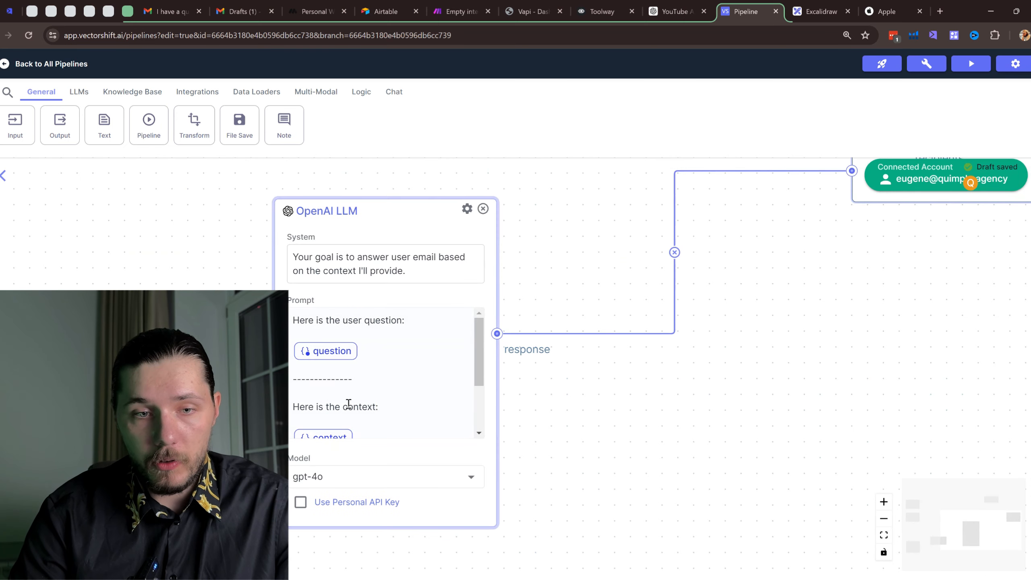
scroll(390, 386, "down", 2)
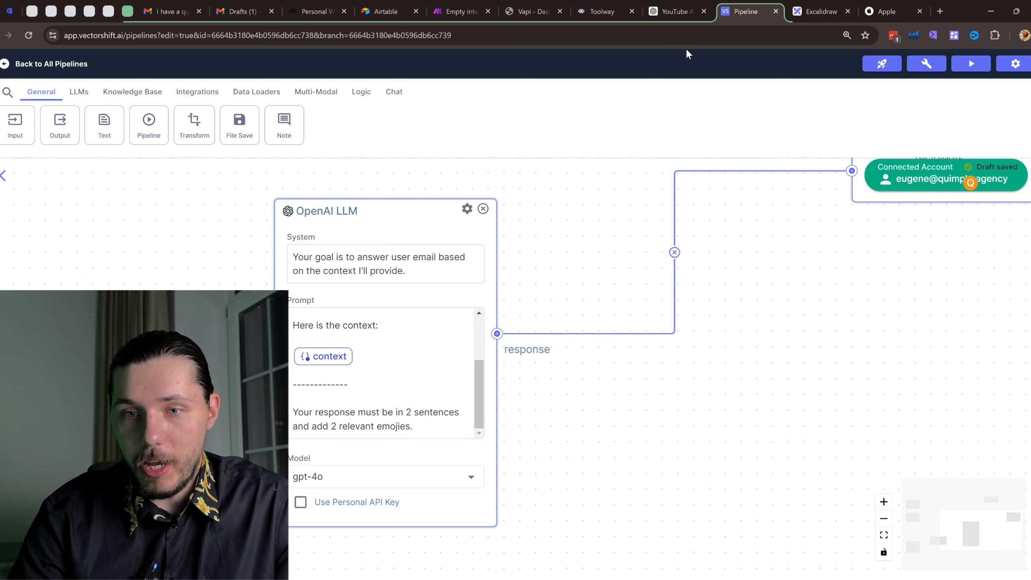
Step: Return to the open Gmail draft and examine the generated reply's text and emojis against the prompt's instructions
left_click(243, 12)
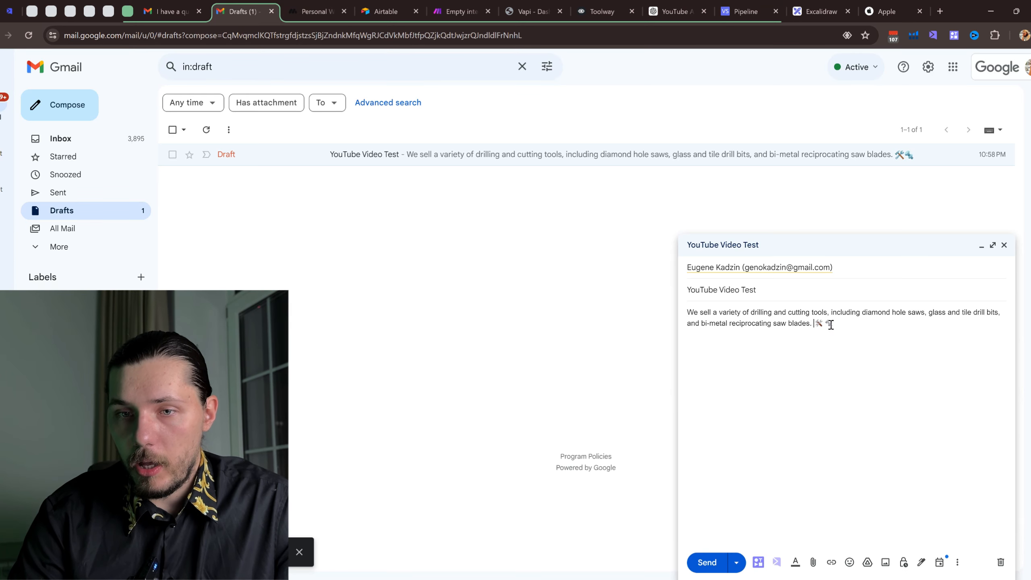
left_click_drag(814, 323, 836, 325)
left_click_drag(729, 313, 808, 325)
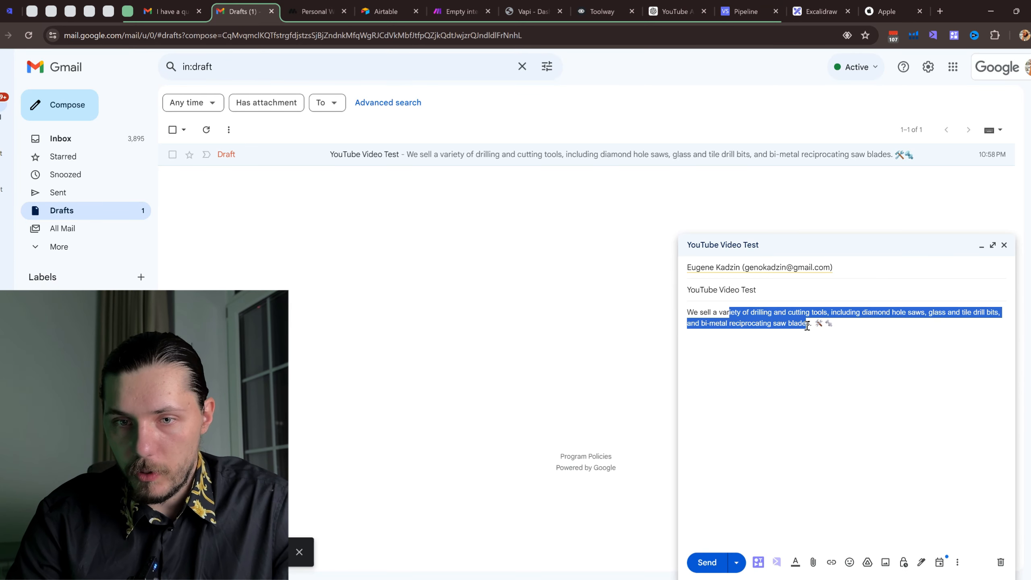
left_click(732, 324)
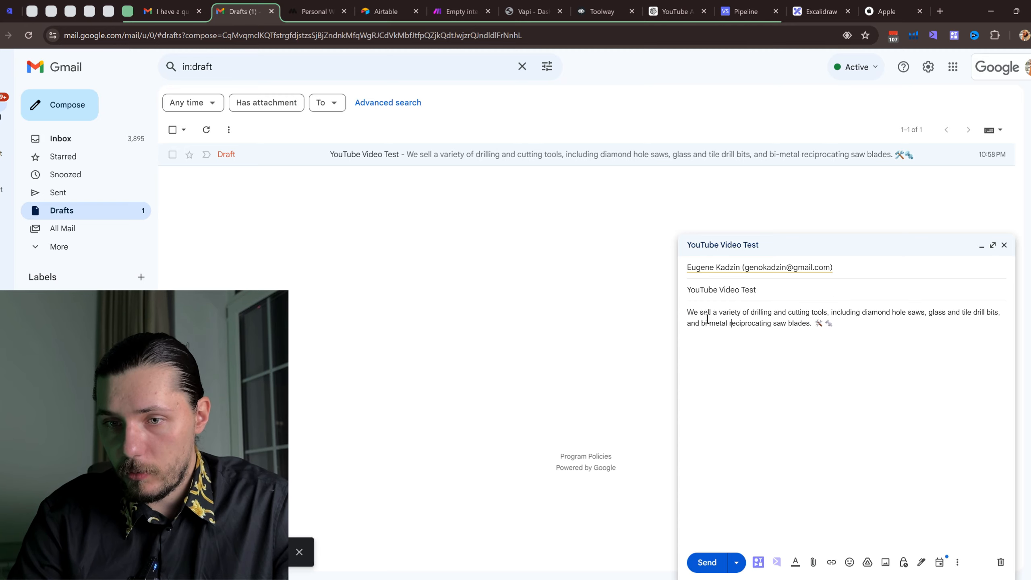